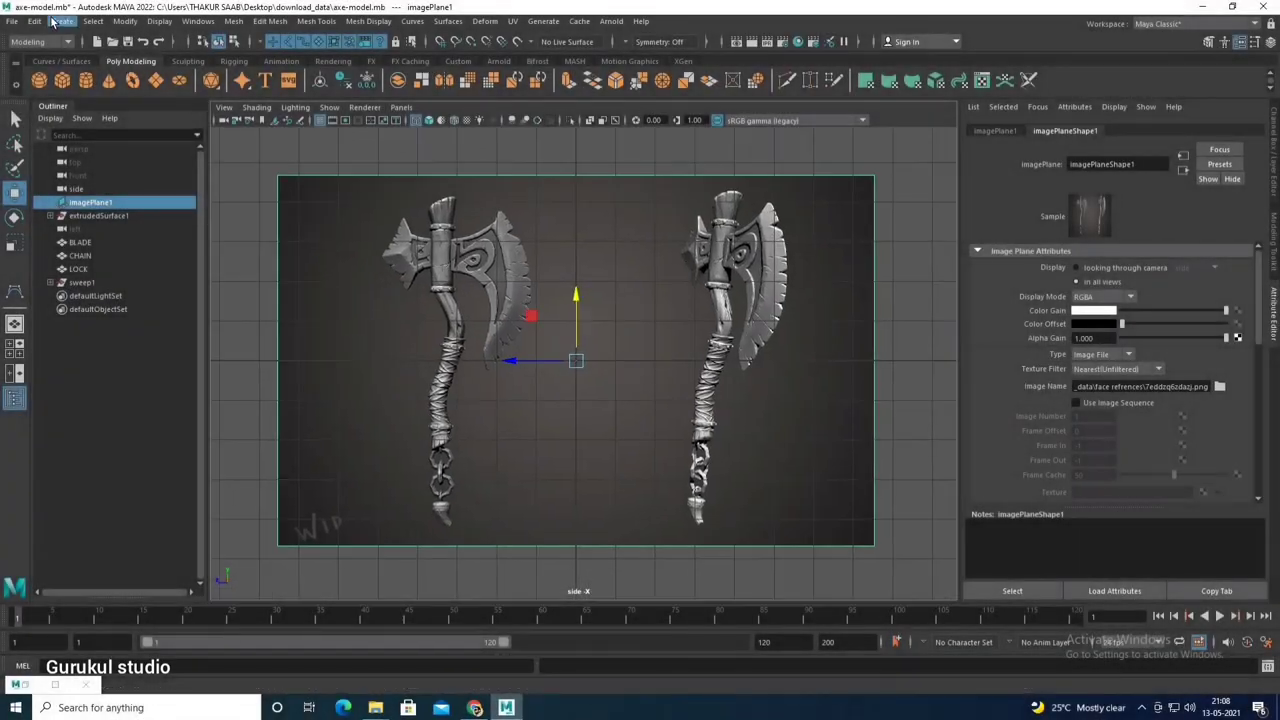
Step: Start Create Polygon and place points along the blade's upper edge to its top corner
left_click(54, 21)
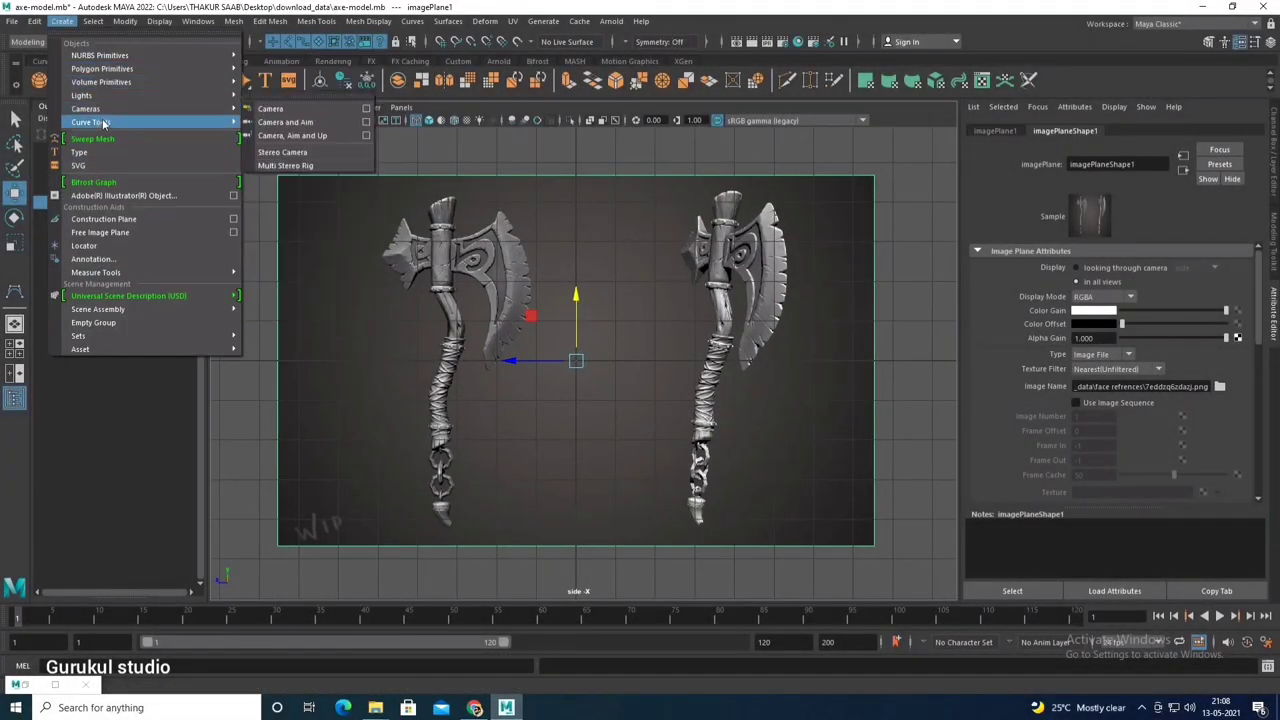
left_click(288, 21)
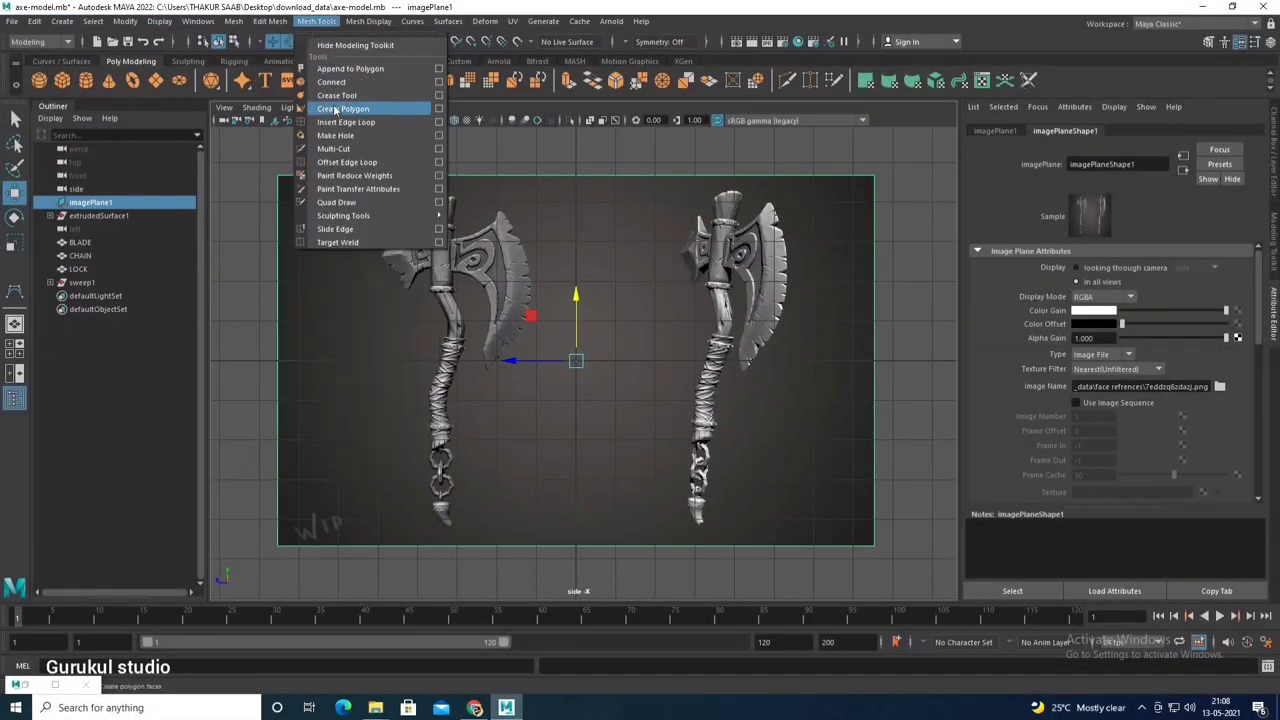
left_click(336, 108)
scroll(745, 440, "up", 3)
scroll(745, 440, "up", 3)
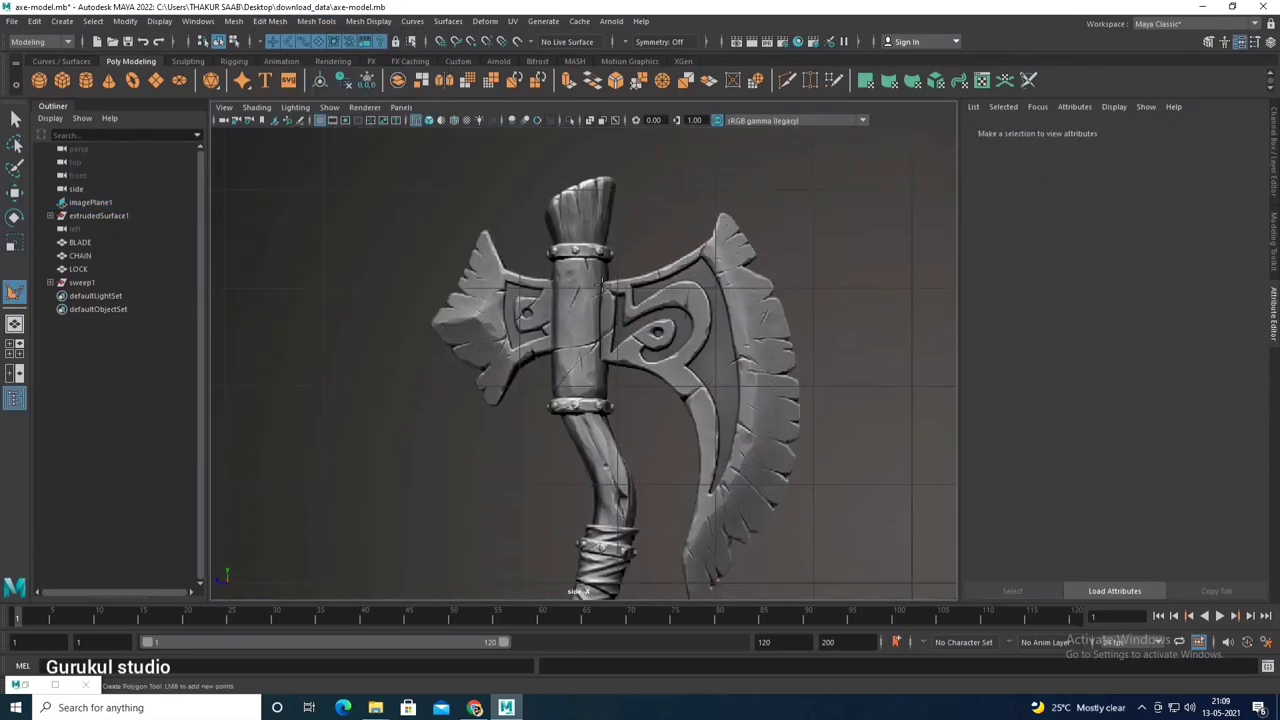
scroll(690, 285, "up", 3)
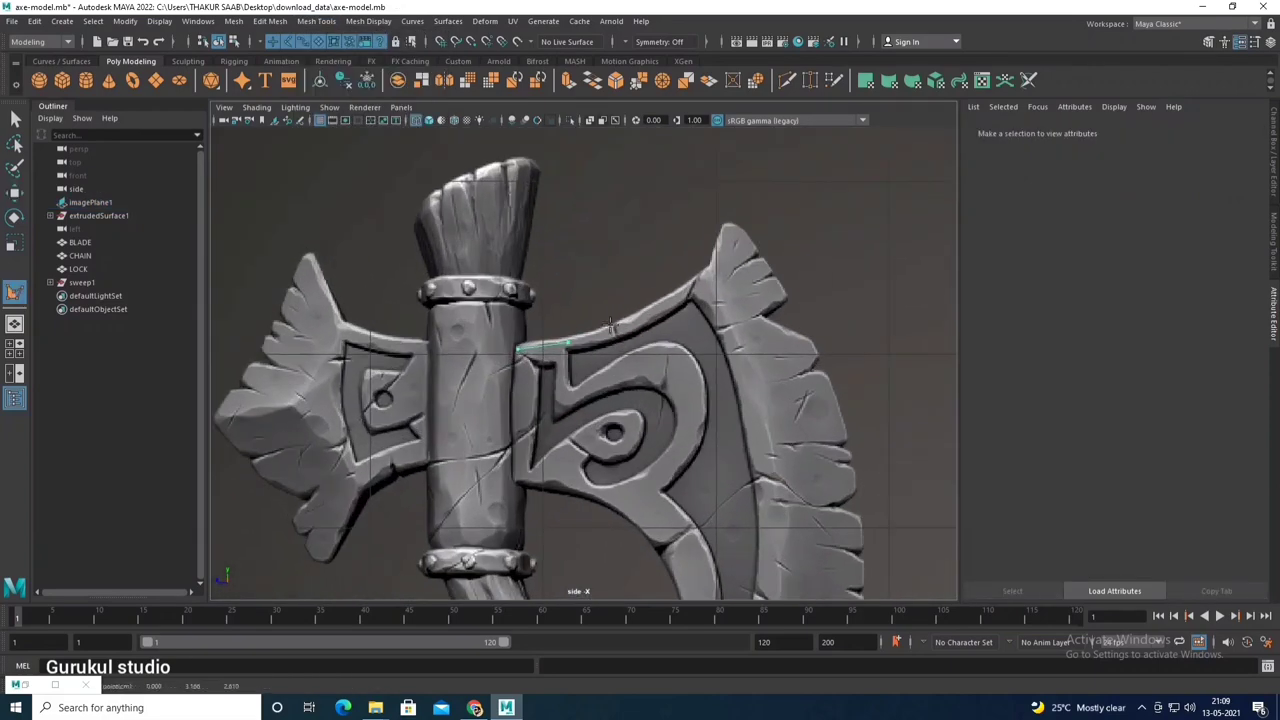
middle_click_drag(610, 325, 623, 314, "alt")
scroll(665, 298, "up", 2)
scroll(650, 296, "up", 2)
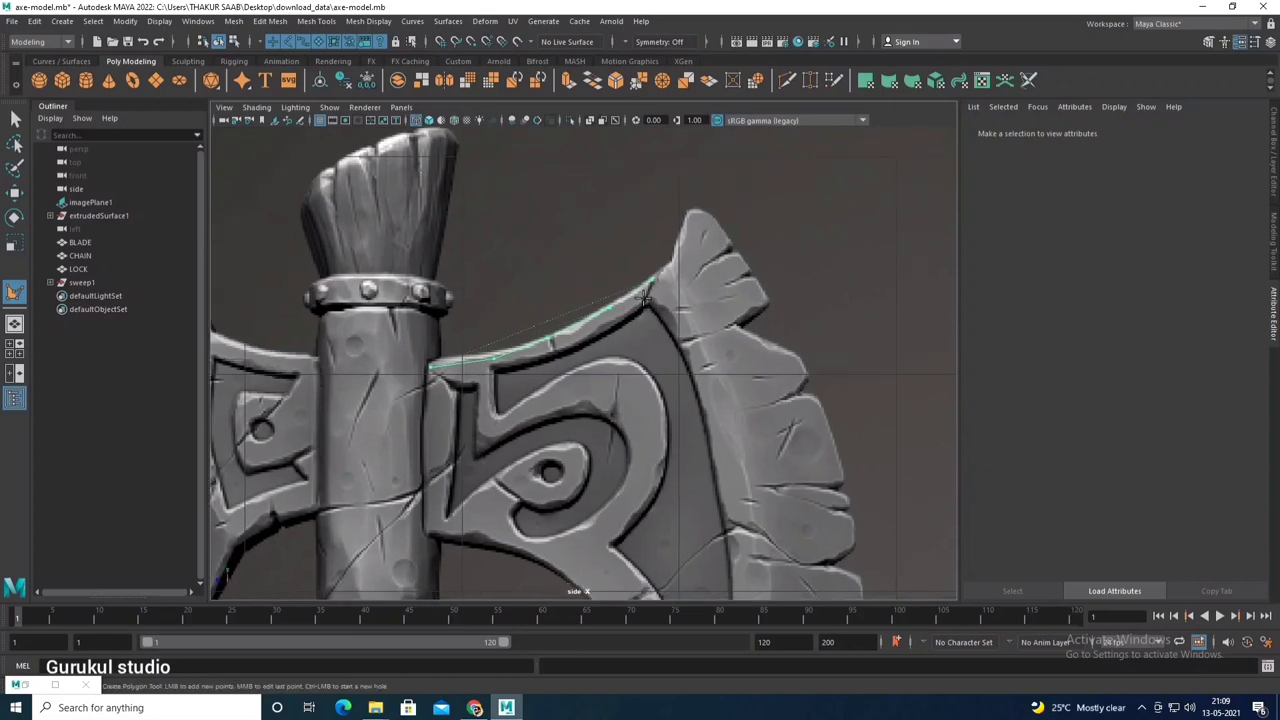
scroll(640, 290, "up", 2)
middle_click_drag(645, 265, 590, 155, "alt")
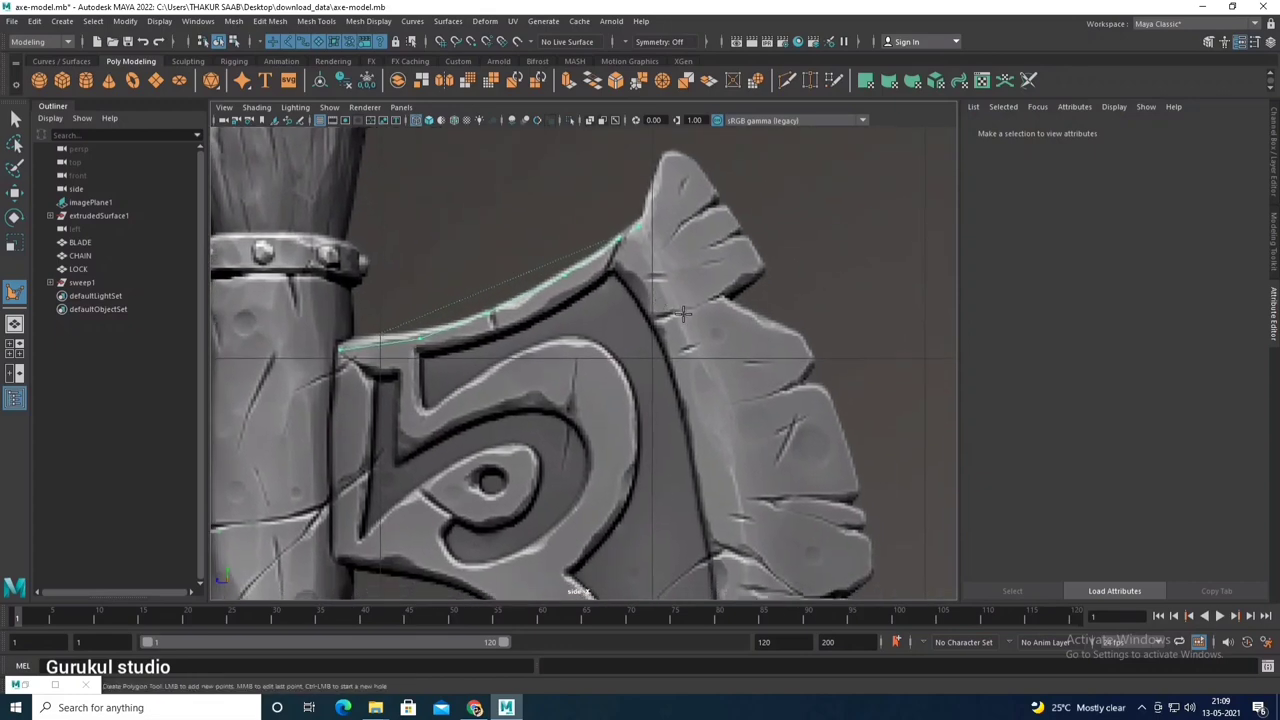
left_click(683, 240)
mouse_move(702, 318)
middle_mouse_down("alt")
mouse_move(691, 334)
mouse_move(703, 240)
mouse_move(678, 250)
middle_mouse_up("alt")
left_click(704, 220)
Step: Add points down the cutting edge, round the lower tip and inner curve, then finish the polygon
left_click(670, 247)
middle_click_drag(640, 300, 640, 245, "alt")
left_click(632, 250)
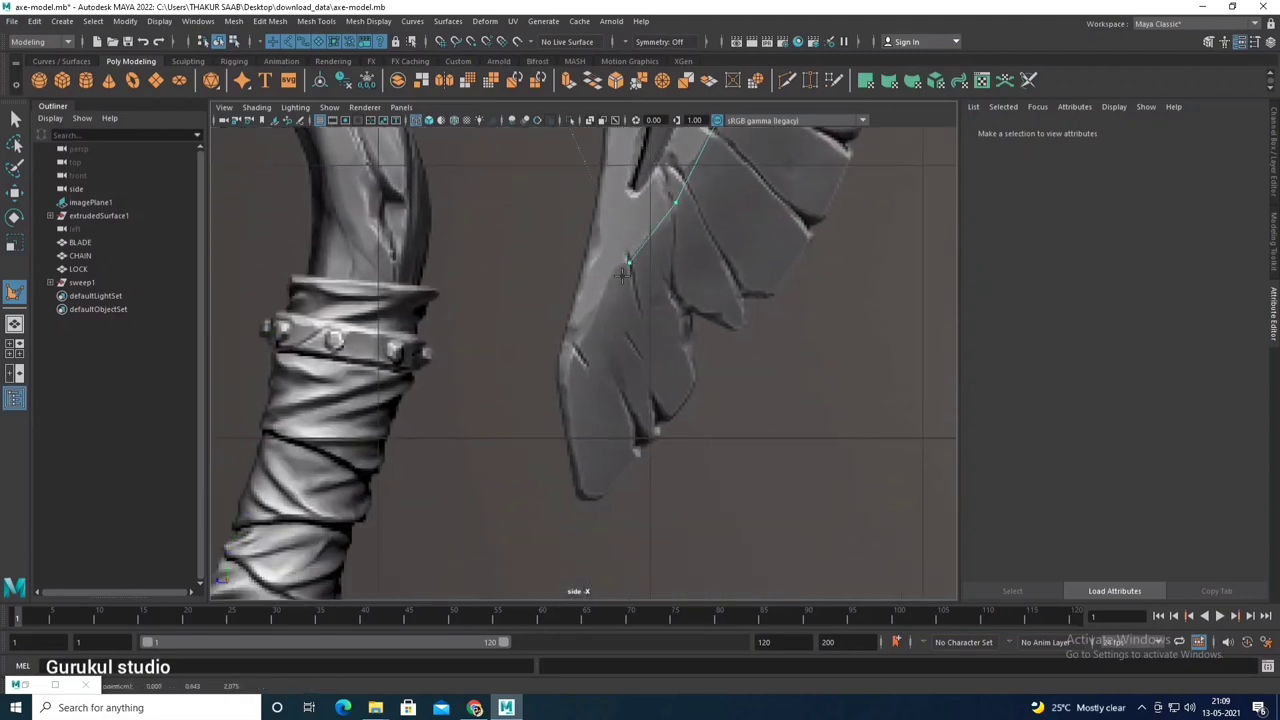
middle_click_drag(589, 335, 602, 265, "alt")
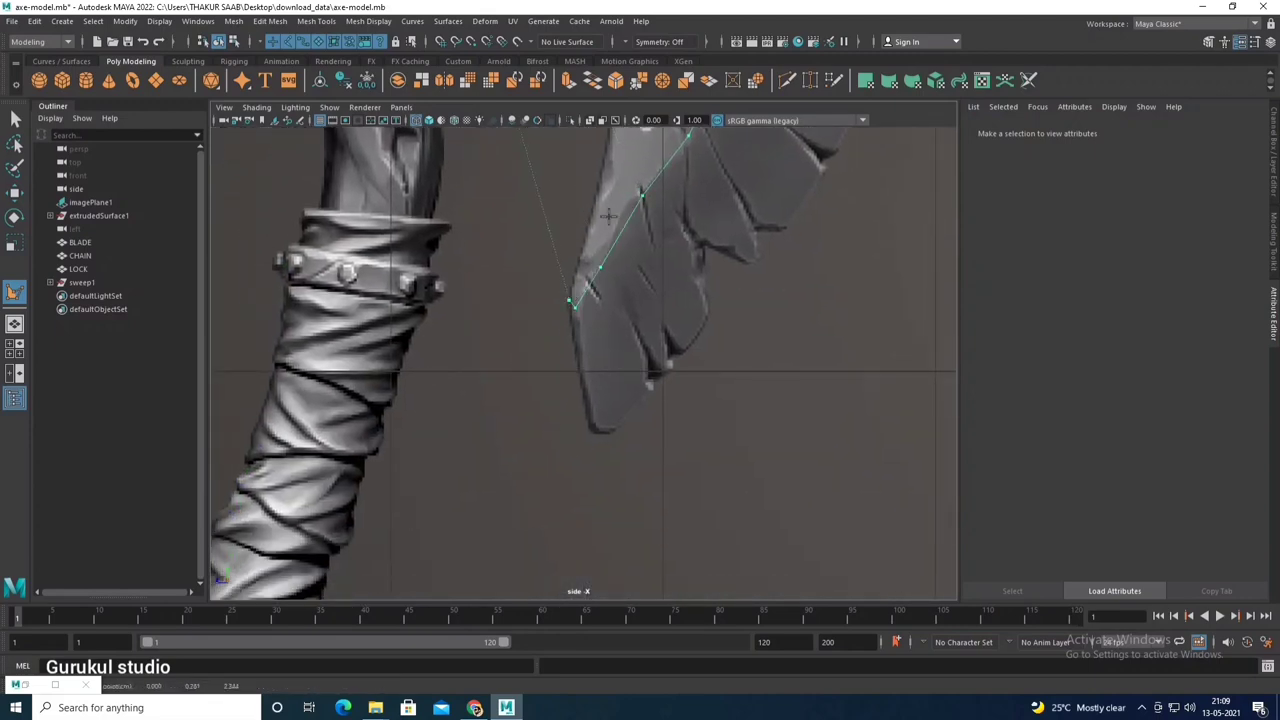
mouse_move(608, 216)
middle_mouse_down("alt")
mouse_move(577, 310)
mouse_move(581, 355)
middle_mouse_up("alt")
left_click(593, 297)
middle_click_drag(593, 297, 605, 405, "alt")
left_click(604, 333)
middle_click_drag(604, 333, 594, 429, "alt")
mouse_move(603, 312)
middle_mouse_down("alt")
mouse_move(592, 332)
mouse_move(615, 349)
mouse_move(604, 319)
middle_mouse_up("alt")
left_click(588, 312)
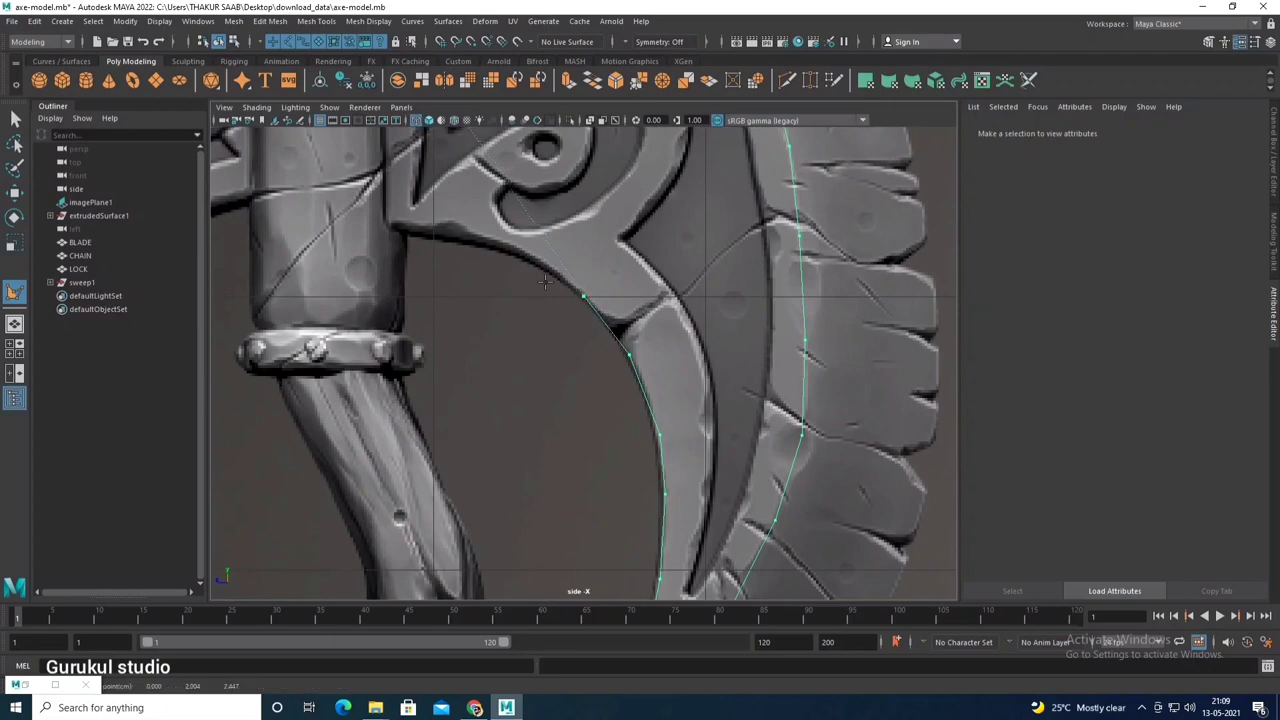
mouse_move(545, 282)
middle_mouse_down("alt")
mouse_move(651, 338)
mouse_move(650, 306)
mouse_move(566, 337)
mouse_move(545, 321)
middle_mouse_up("alt")
left_click(627, 319)
left_click(557, 342)
scroll(545, 321, "down", 5)
scroll(545, 321, "up", 4)
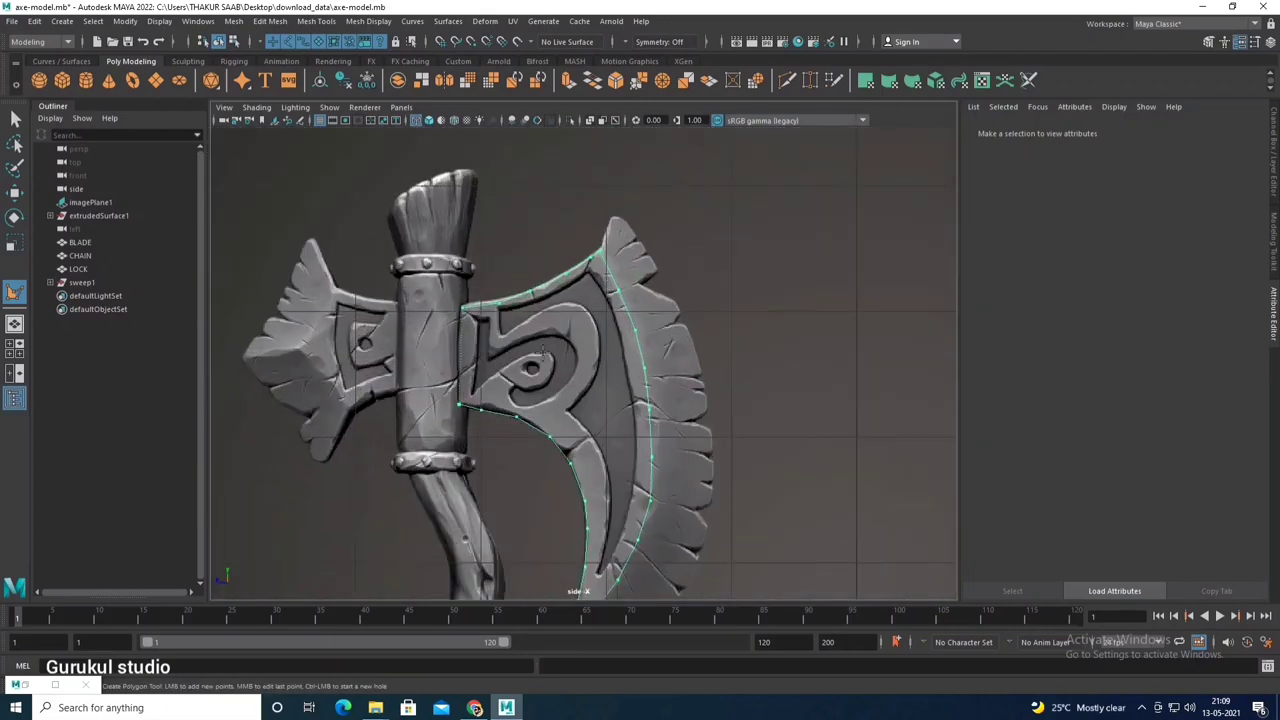
key("Return")
scroll(560, 312, "up", 2)
Step: Move the blade's upper corner and cutting-edge vertices onto the reference outline
right_click_drag(571, 312, 510, 285)
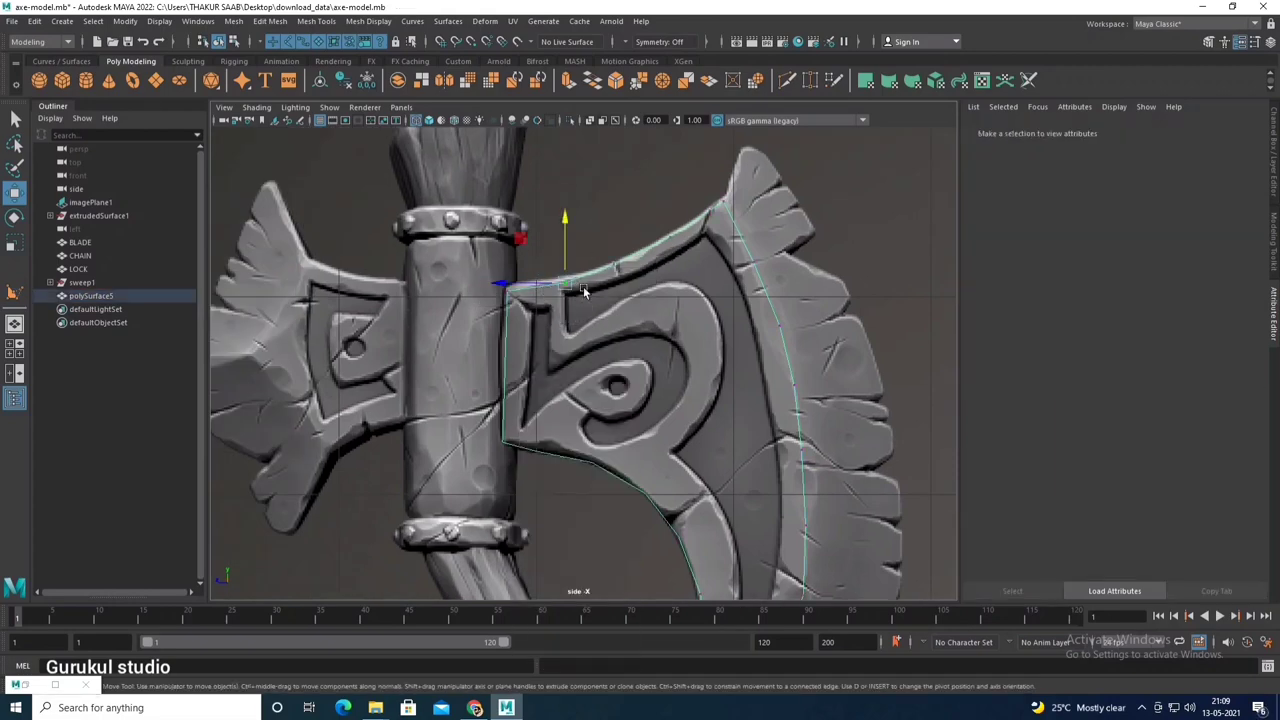
left_click(565, 279)
left_click_drag(460, 262, 538, 322)
mouse_move(491, 460)
middle_mouse_down("alt")
mouse_move(491, 388)
mouse_move(551, 373)
middle_mouse_up("alt")
left_click(651, 402)
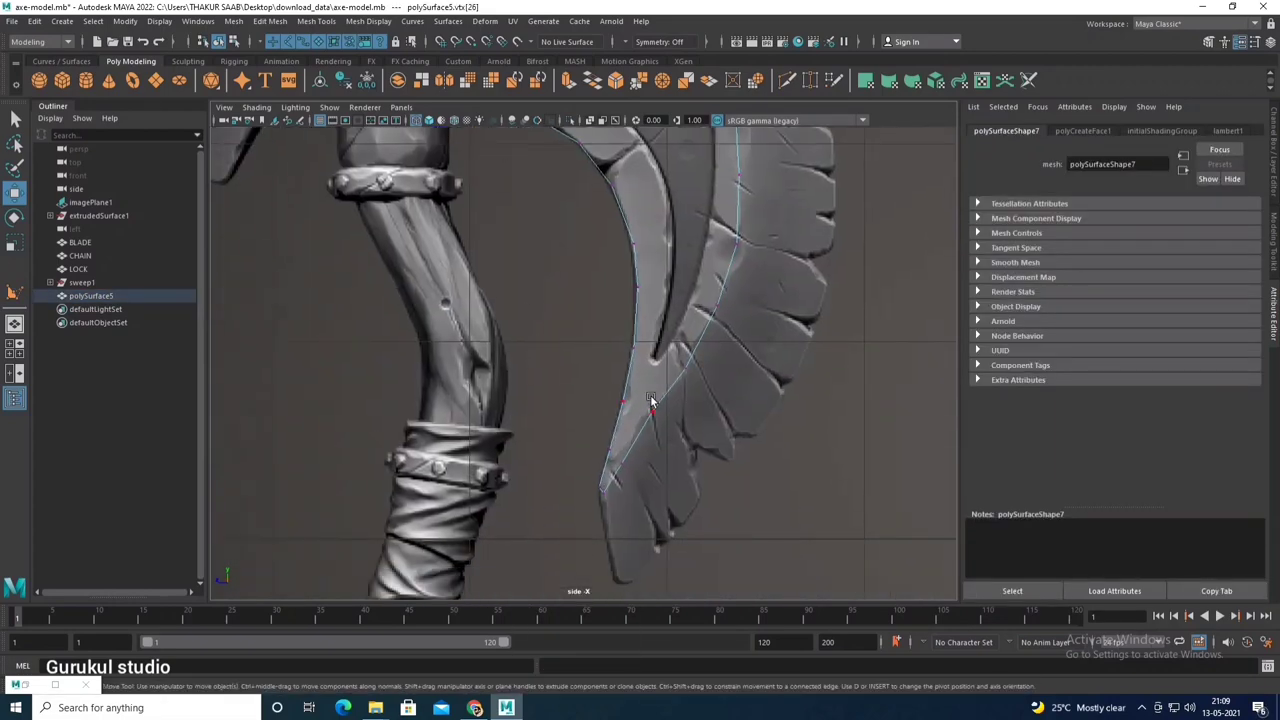
middle_click_drag(597, 412, 645, 347, "alt")
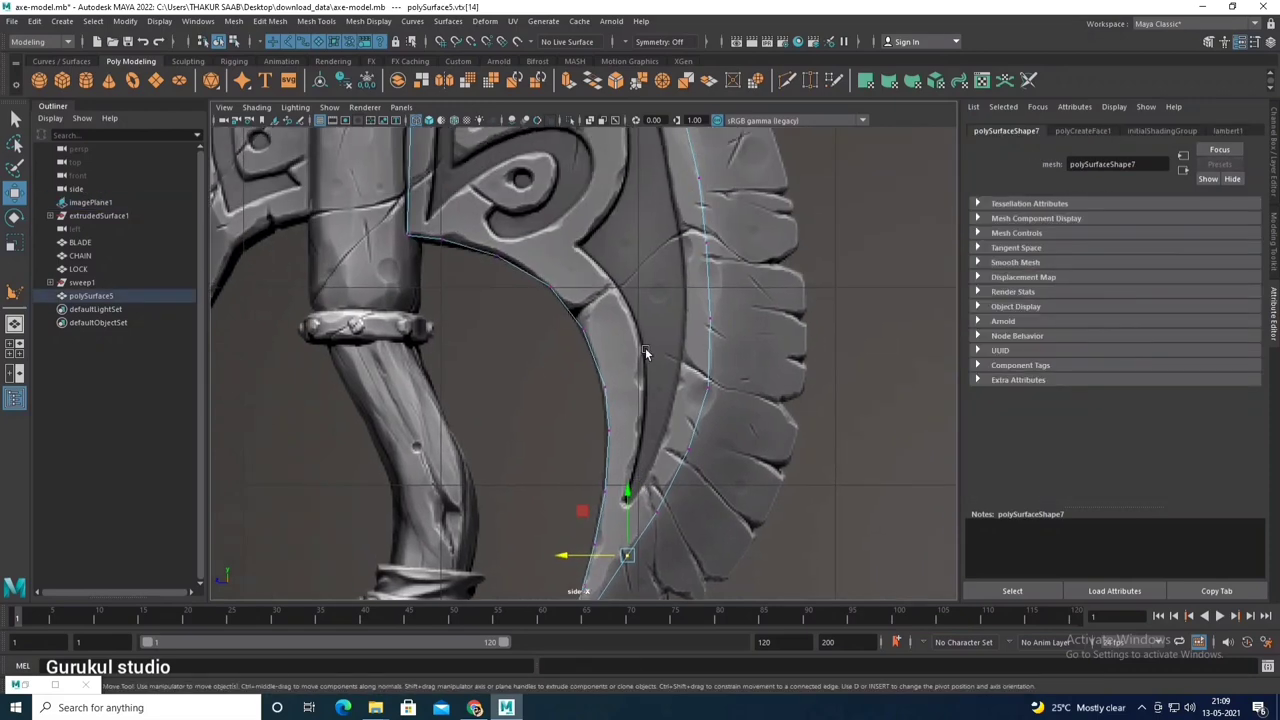
left_click_drag(716, 252, 662, 302)
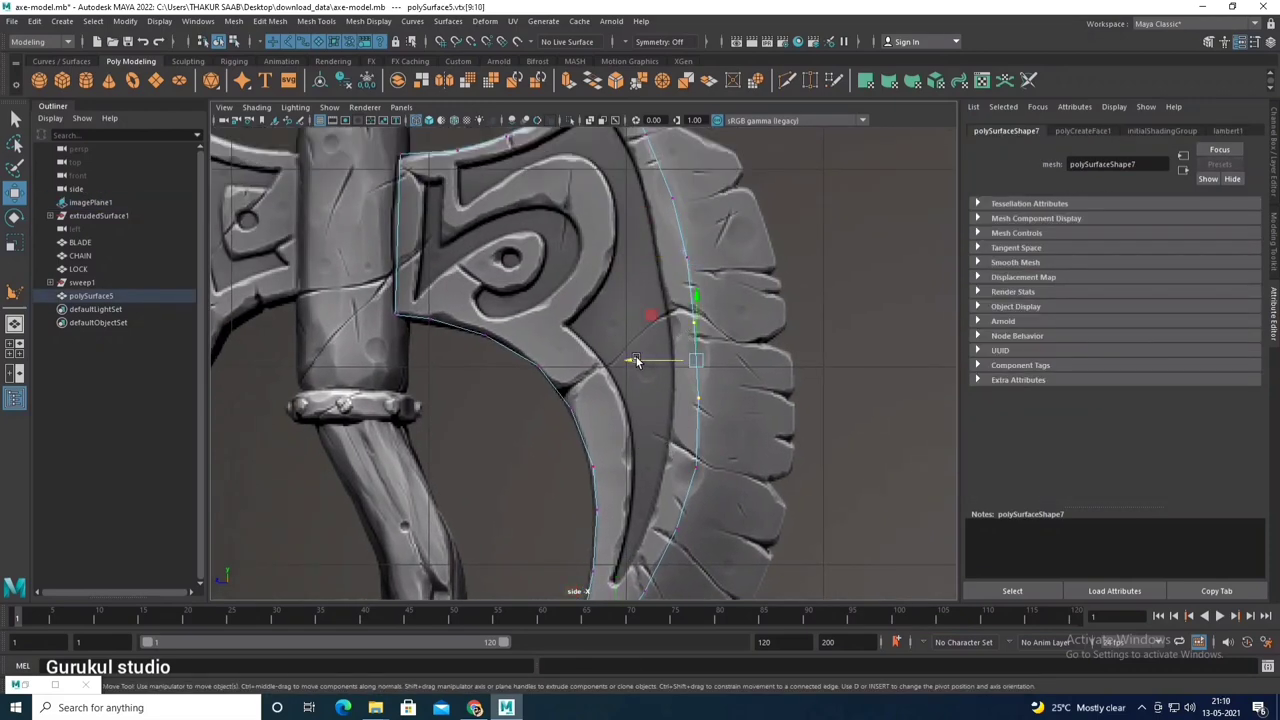
Step: Orbit to inspect the flat blade in perspective, then return to the enlarged side view
middle_click_drag(636, 360, 612, 395, "alt")
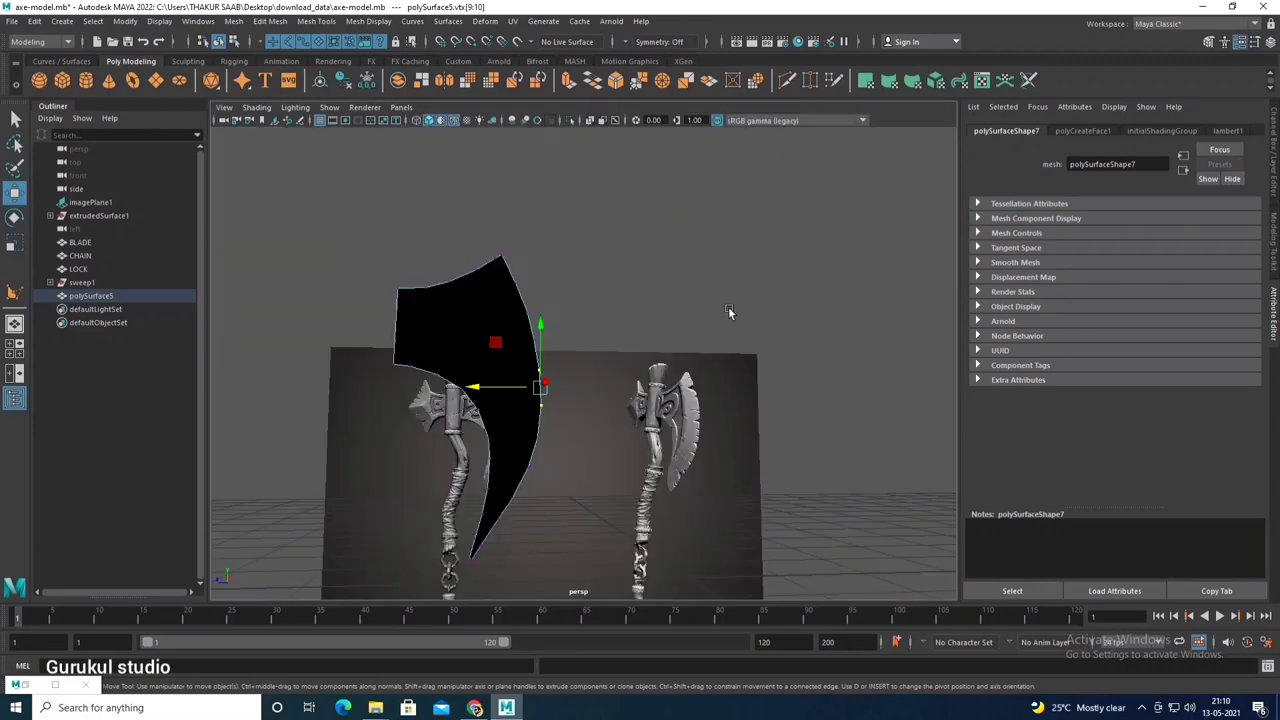
left_click_drag(728, 306, 560, 300, "alt")
right_click_drag(514, 310, 586, 280)
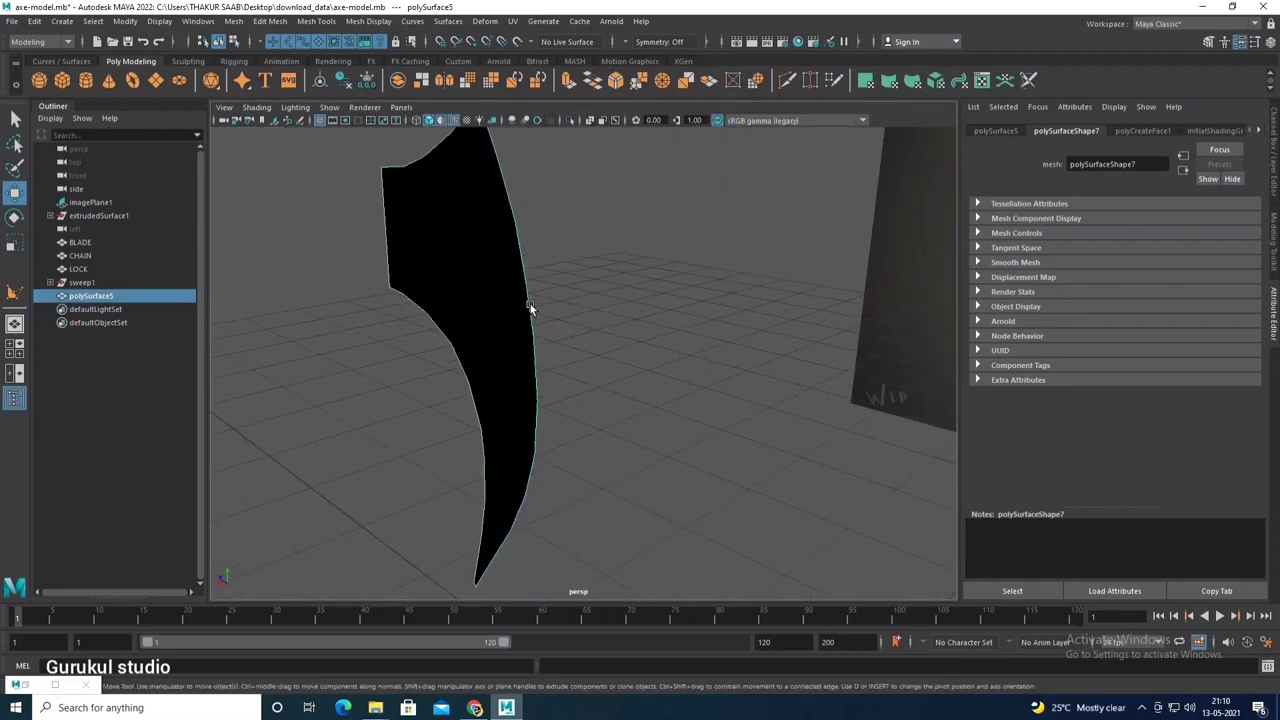
mouse_move(530, 308)
left_mouse_down("alt")
mouse_move(428, 178)
mouse_move(450, 445)
left_mouse_up("alt")
key("space")
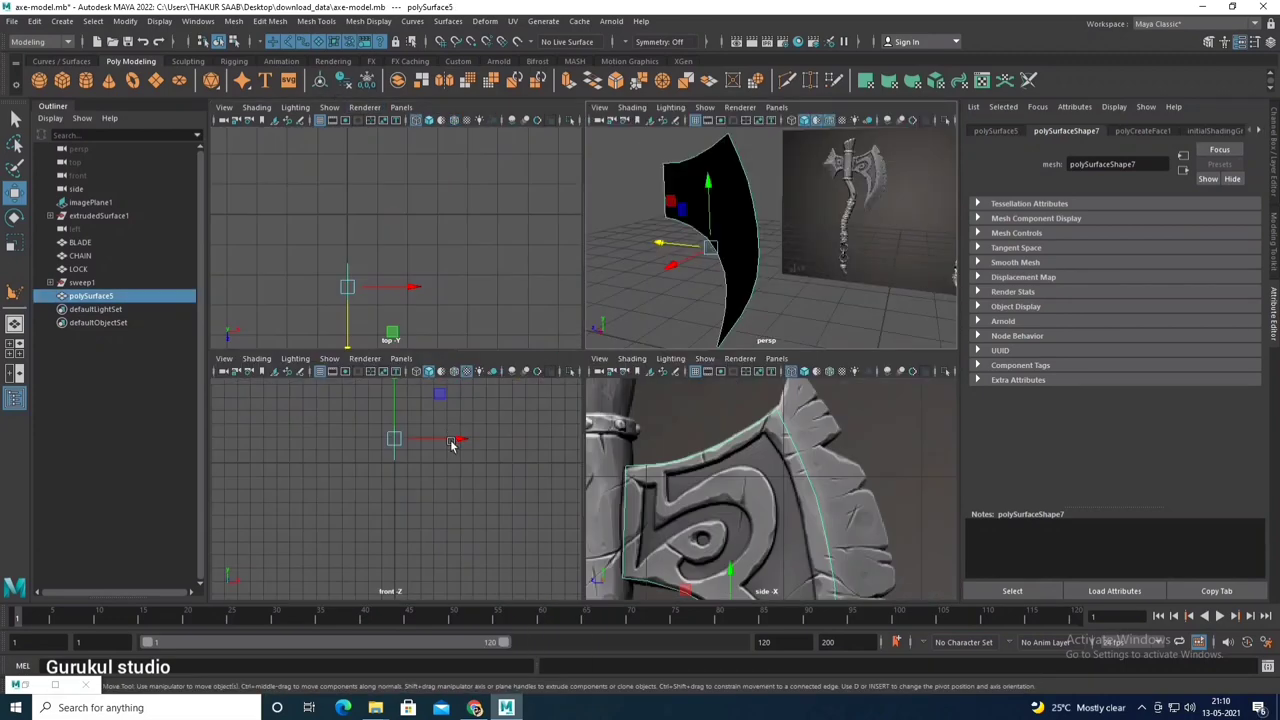
key("space")
left_click(268, 21)
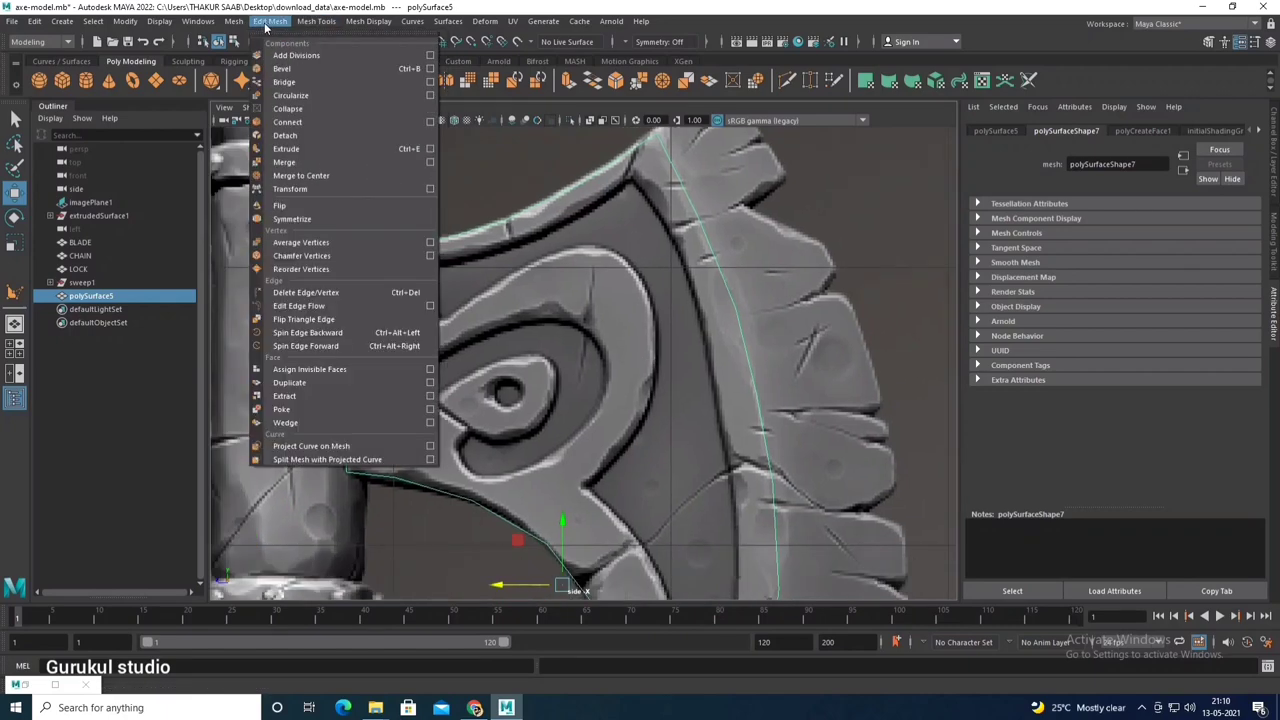
Step: Slice new edges across the blade polygon with Multi-Cut, starting from its top edge
mouse_move(316, 21)
left_click(337, 124)
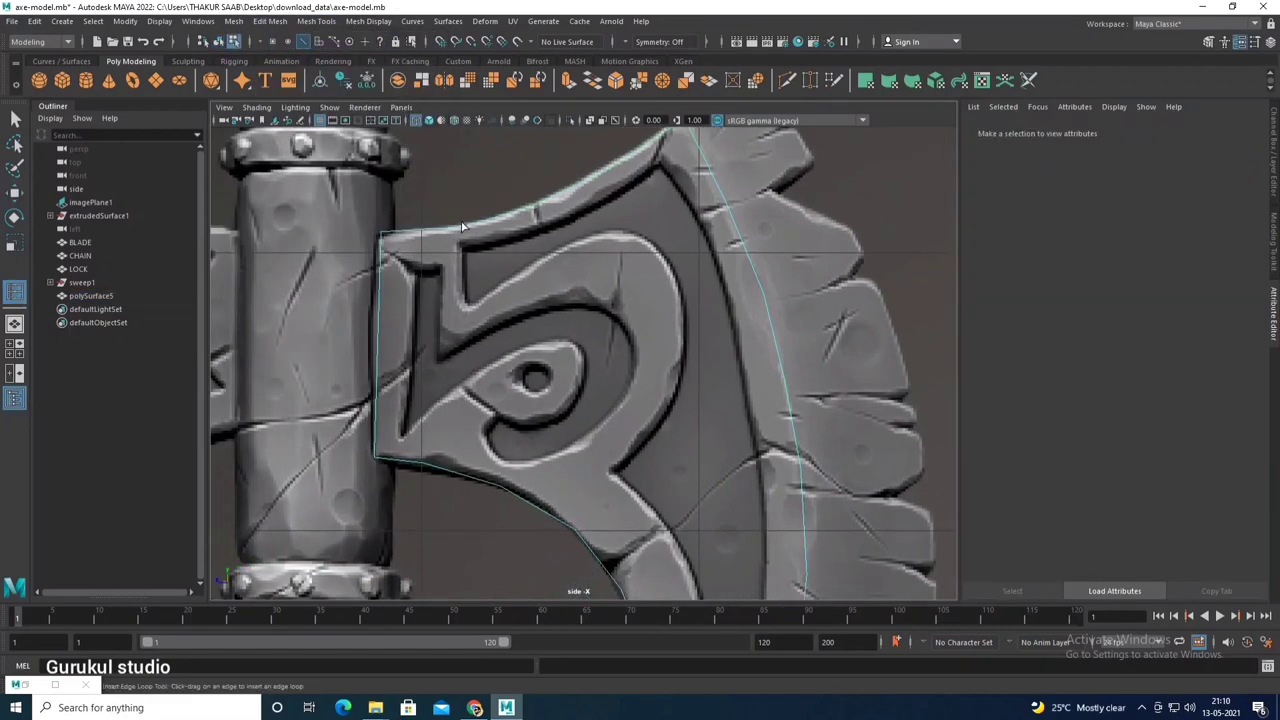
left_click(481, 204)
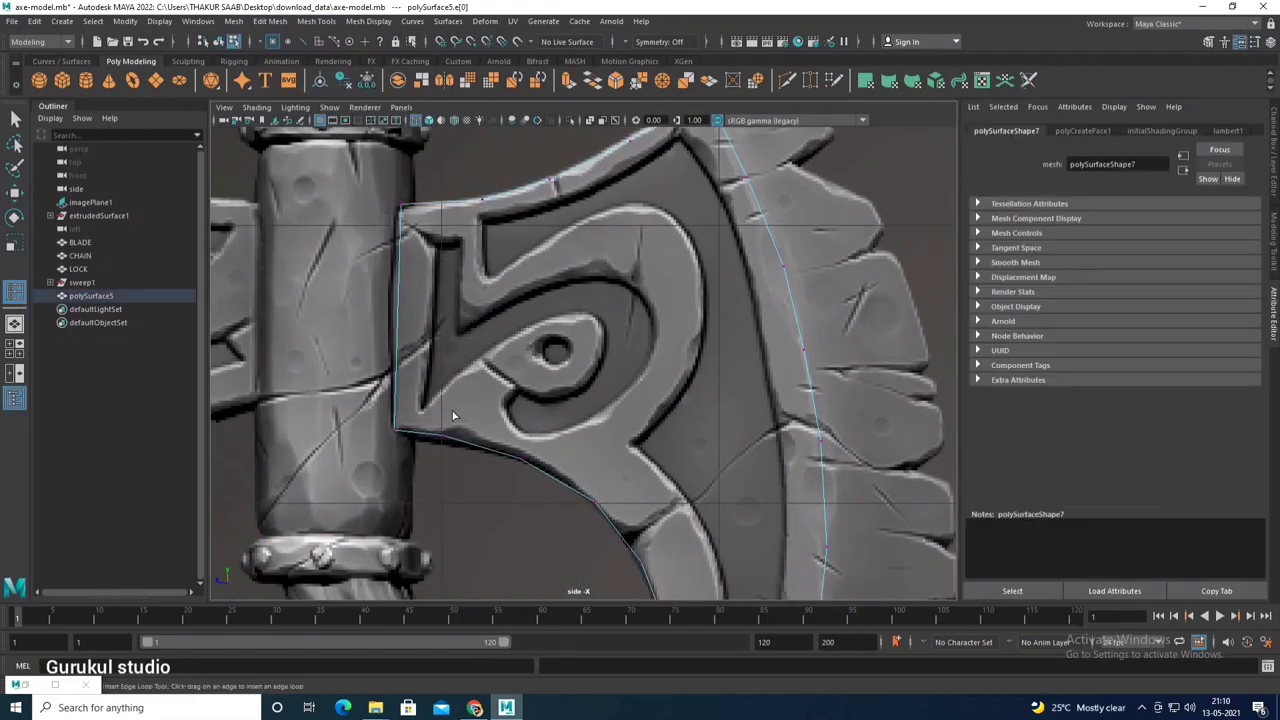
left_click(316, 21)
left_click(345, 148)
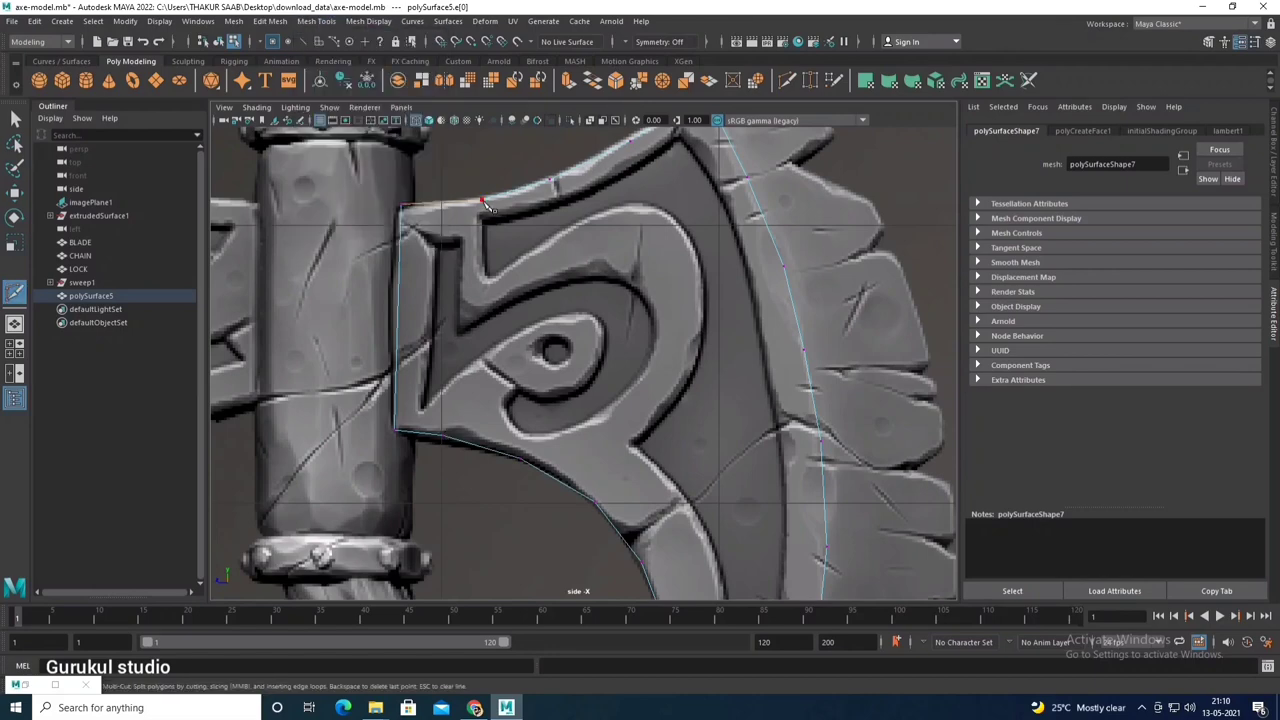
left_click(484, 203)
key("Return")
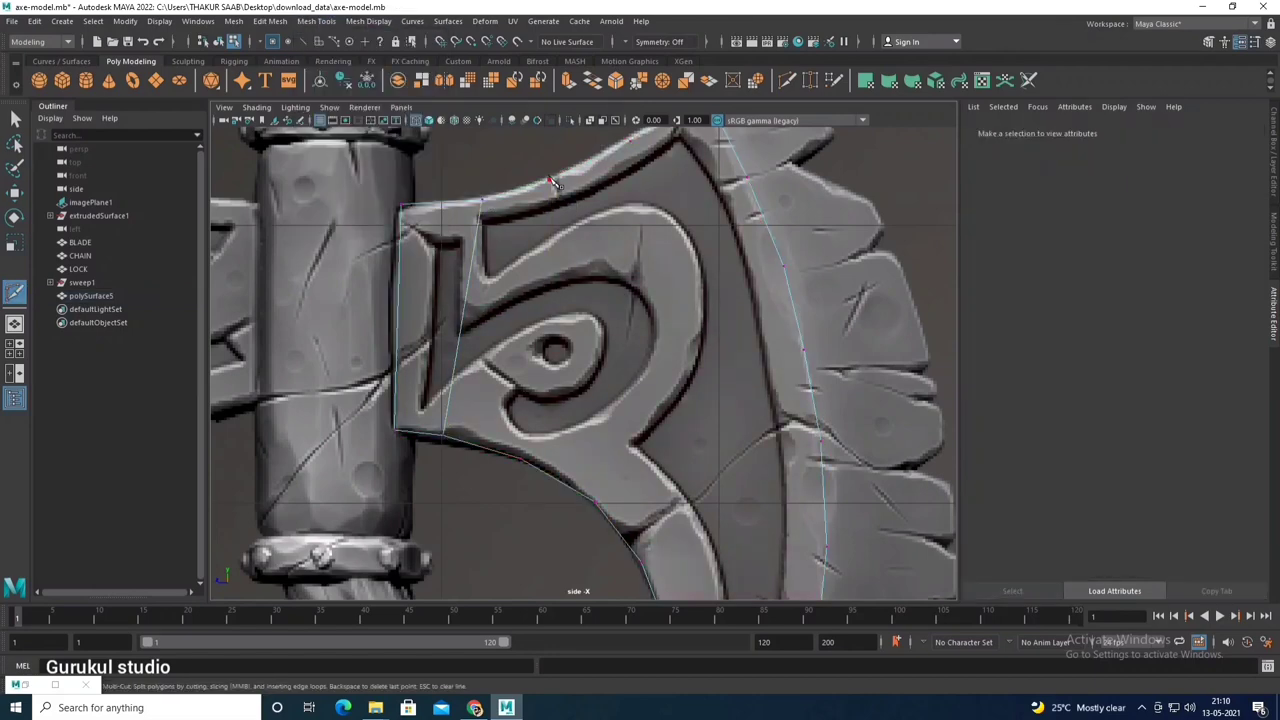
left_click(550, 180)
scroll(557, 458, "down", 5)
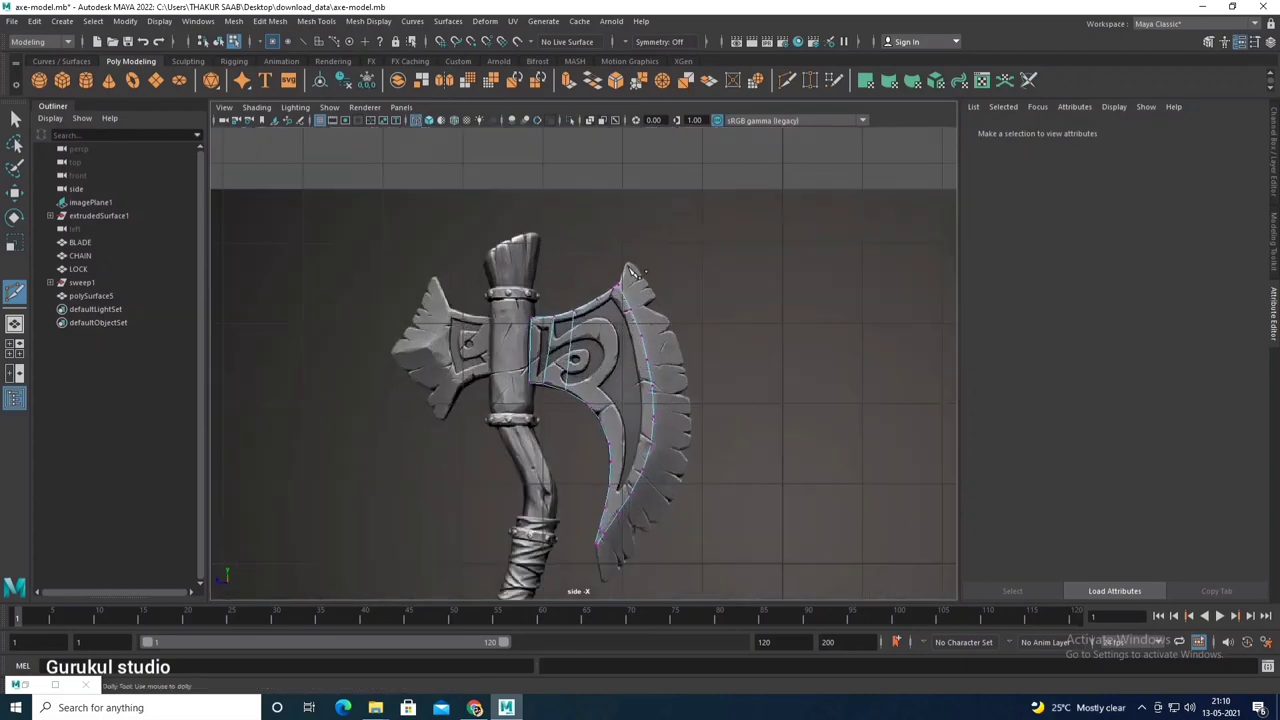
scroll(613, 247, "up", 3)
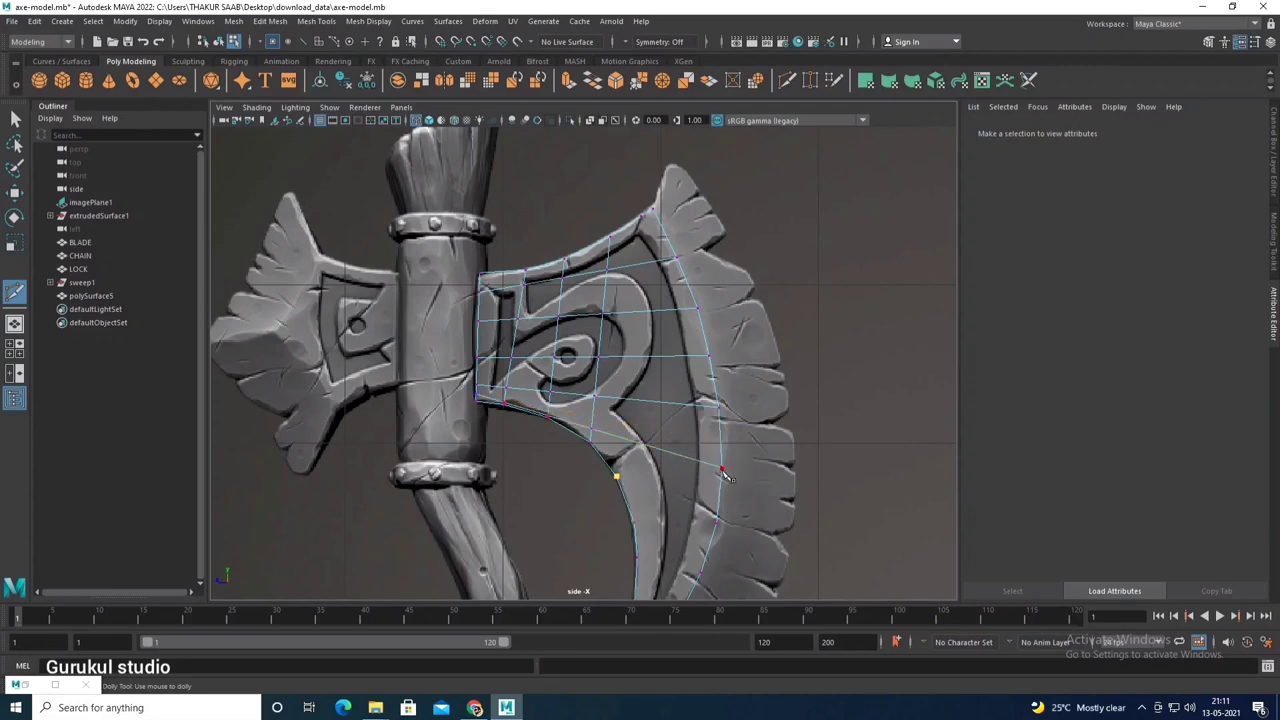
Step: Zoom out to frame the whole cut axe head and enlarge the perspective view
right_click_drag(755, 502, 690, 487, "alt")
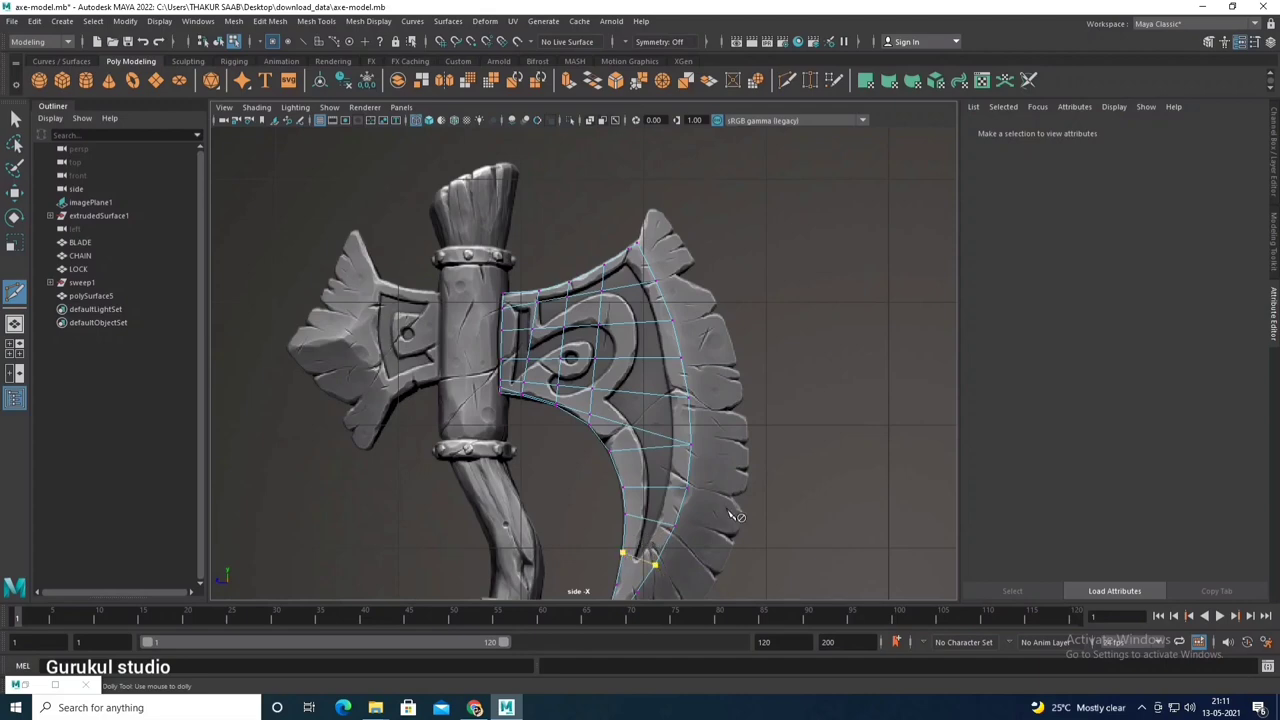
scroll(737, 517, "up", 3)
middle_click_drag(708, 412, 638, 352, "alt")
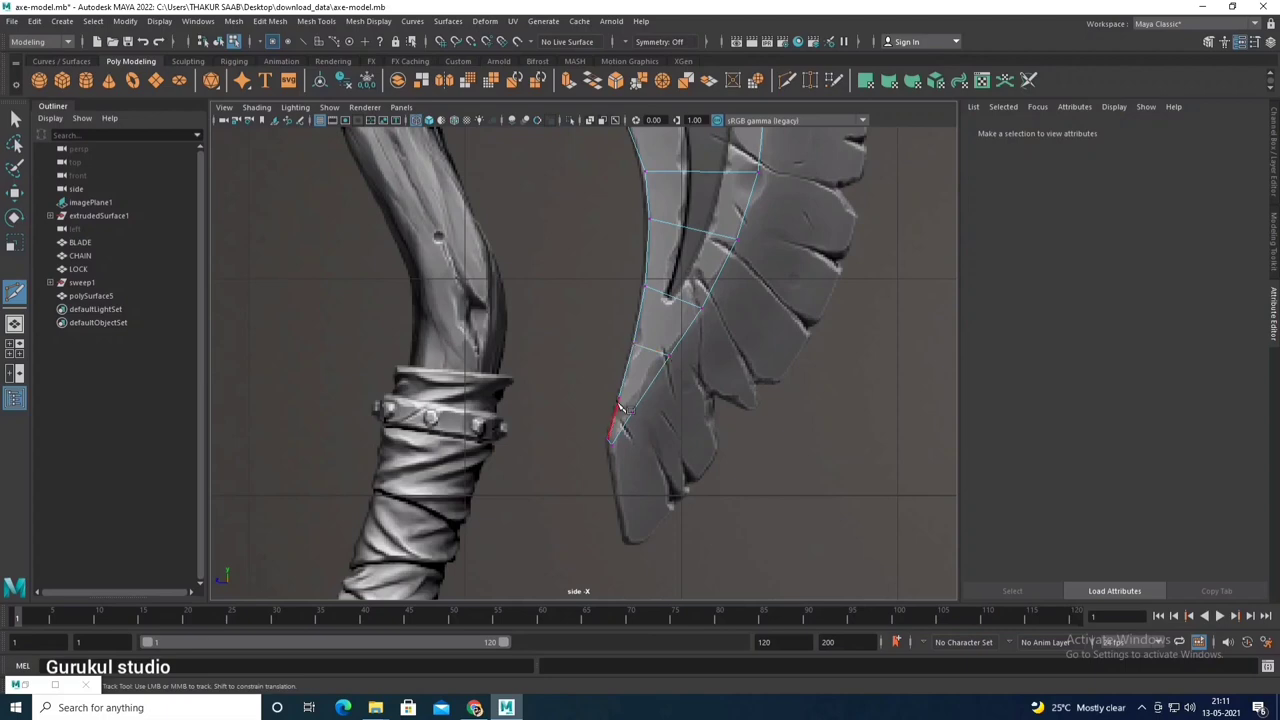
key("a")
scroll(706, 337, "up", 3)
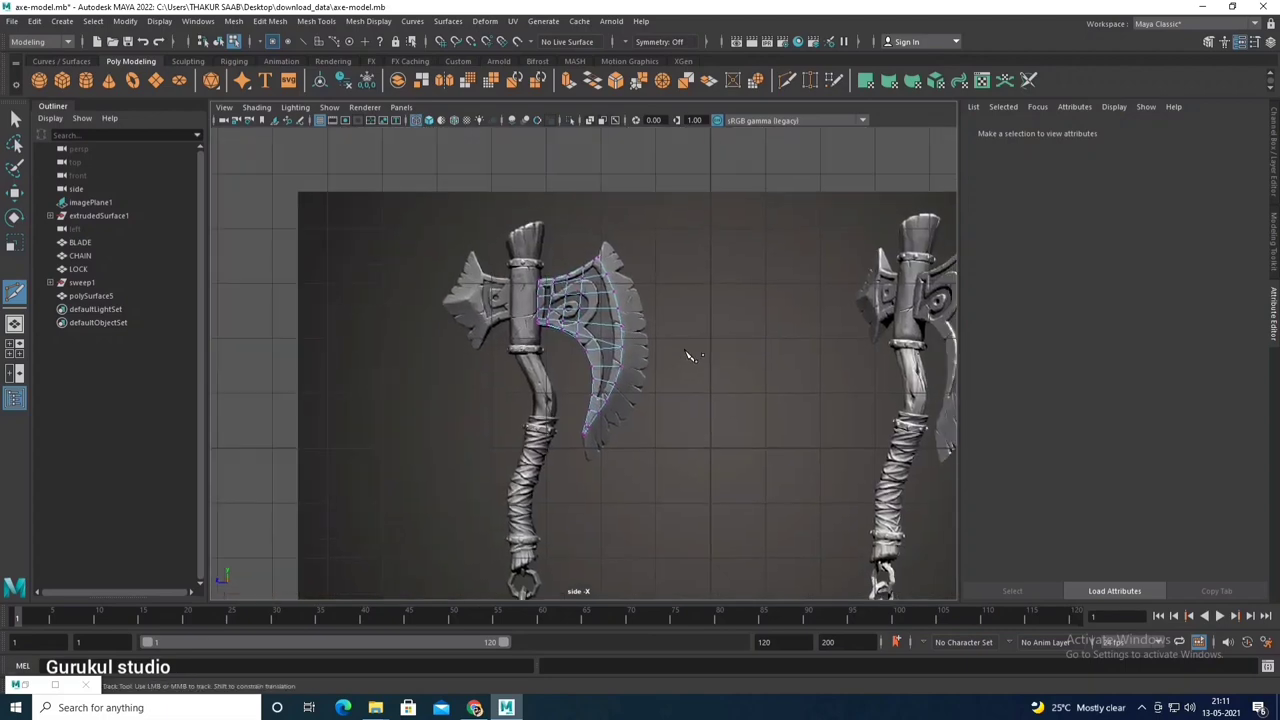
scroll(690, 360, "up", 3)
scroll(730, 330, "down", 3)
key("space")
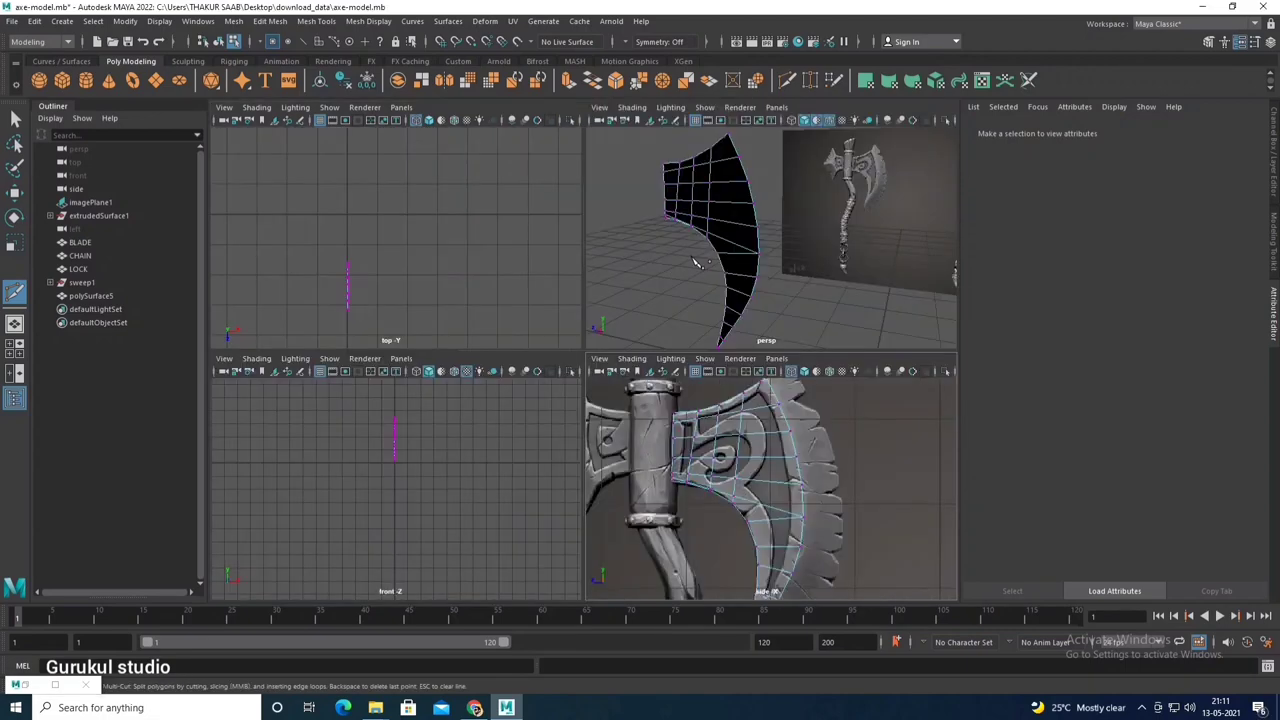
key("space")
Step: Extrude the blade mesh's faces to give the blade a thickness of 0.265
mouse_move(700, 275)
left_mouse_down("alt")
mouse_move(577, 263)
mouse_move(572, 214)
mouse_move(560, 263)
left_mouse_up("alt")
left_click(566, 251)
key("w")
mouse_move(560, 263)
right_mouse_down()
mouse_move(560, 290)
mouse_move(590, 291)
right_mouse_up()
mouse_move(590, 291)
left_mouse_down("alt")
mouse_move(575, 265)
mouse_move(593, 259)
mouse_move(544, 324)
mouse_move(545, 271)
left_mouse_up("alt")
right_click_drag(545, 271, 560, 235)
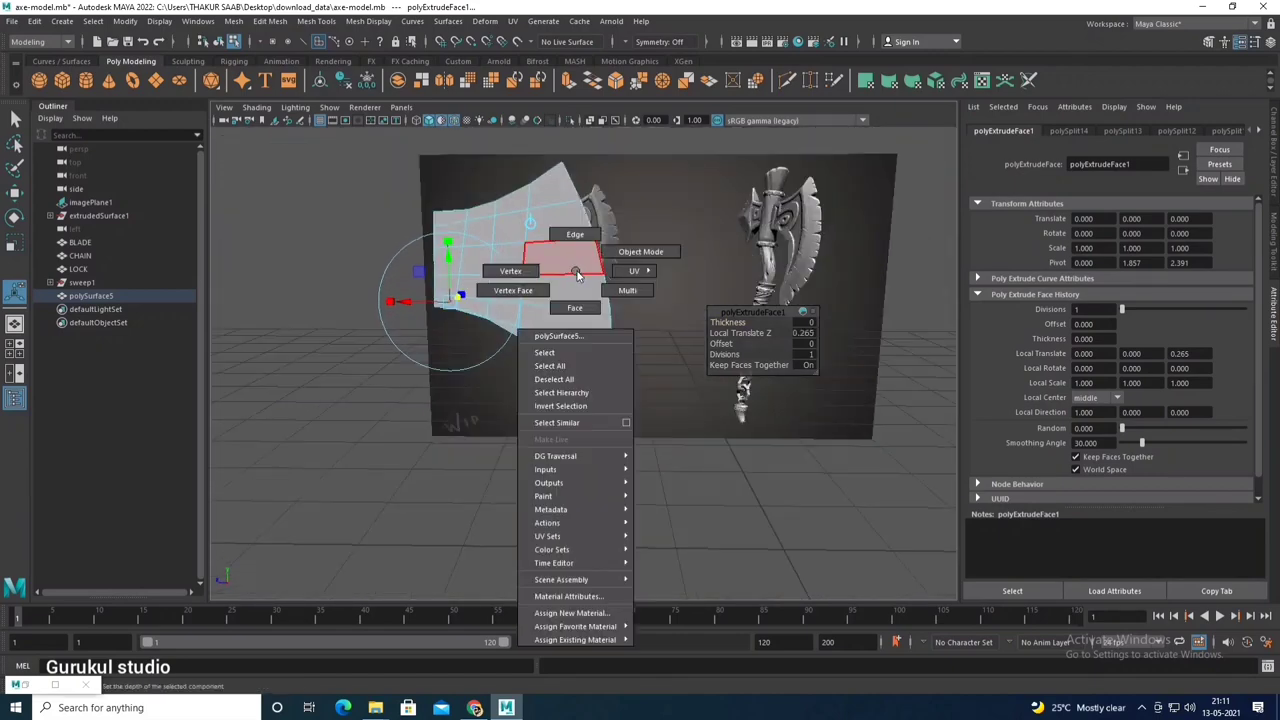
scroll(577, 270, "up", 5)
Step: Select the face strip along the blade's edge and extrude it
left_click_drag(577, 270, 571, 203, "alt")
right_click_drag(571, 203, 571, 240)
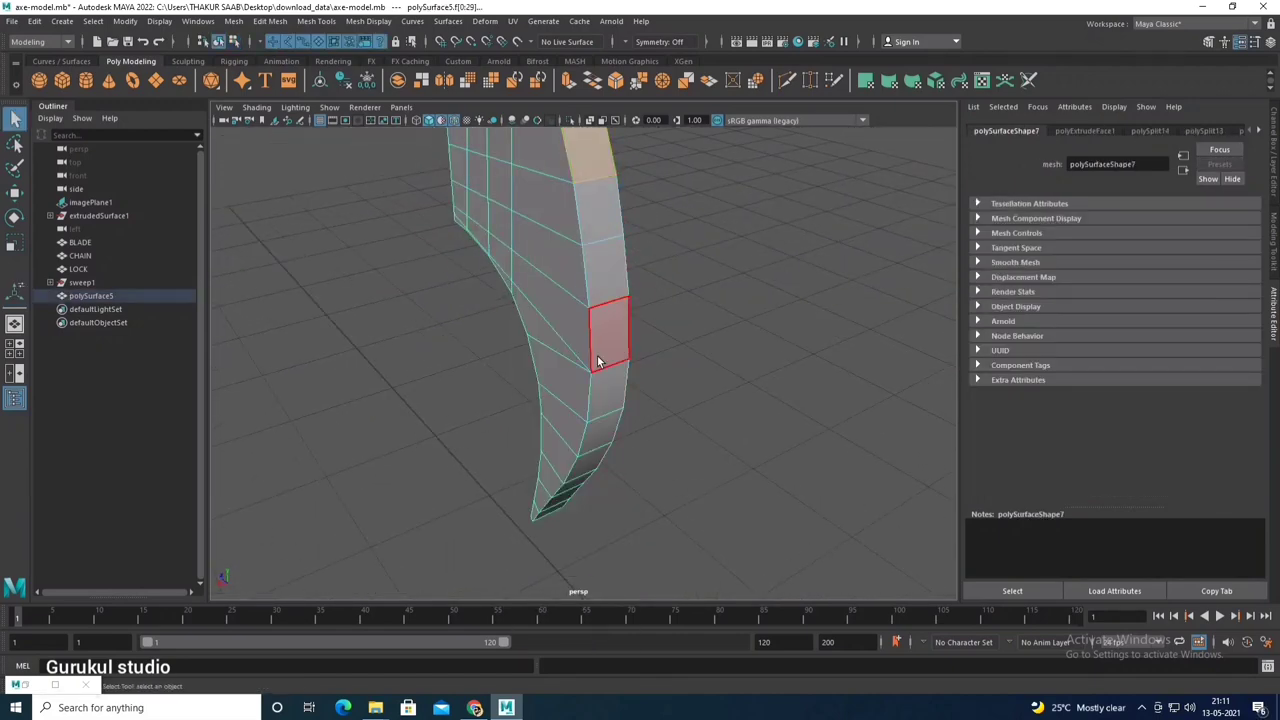
double_click(558, 513, "shift")
mouse_move(558, 513)
left_mouse_down("alt")
mouse_move(543, 397)
mouse_move(588, 234)
mouse_move(634, 337)
mouse_move(488, 268)
mouse_move(571, 271)
left_mouse_up("alt")
right_click_drag(571, 271, 597, 297, "shift")
mouse_move(597, 297)
left_mouse_down("alt")
mouse_move(577, 264)
mouse_move(540, 455)
mouse_move(586, 477)
mouse_move(510, 492)
left_mouse_up("alt")
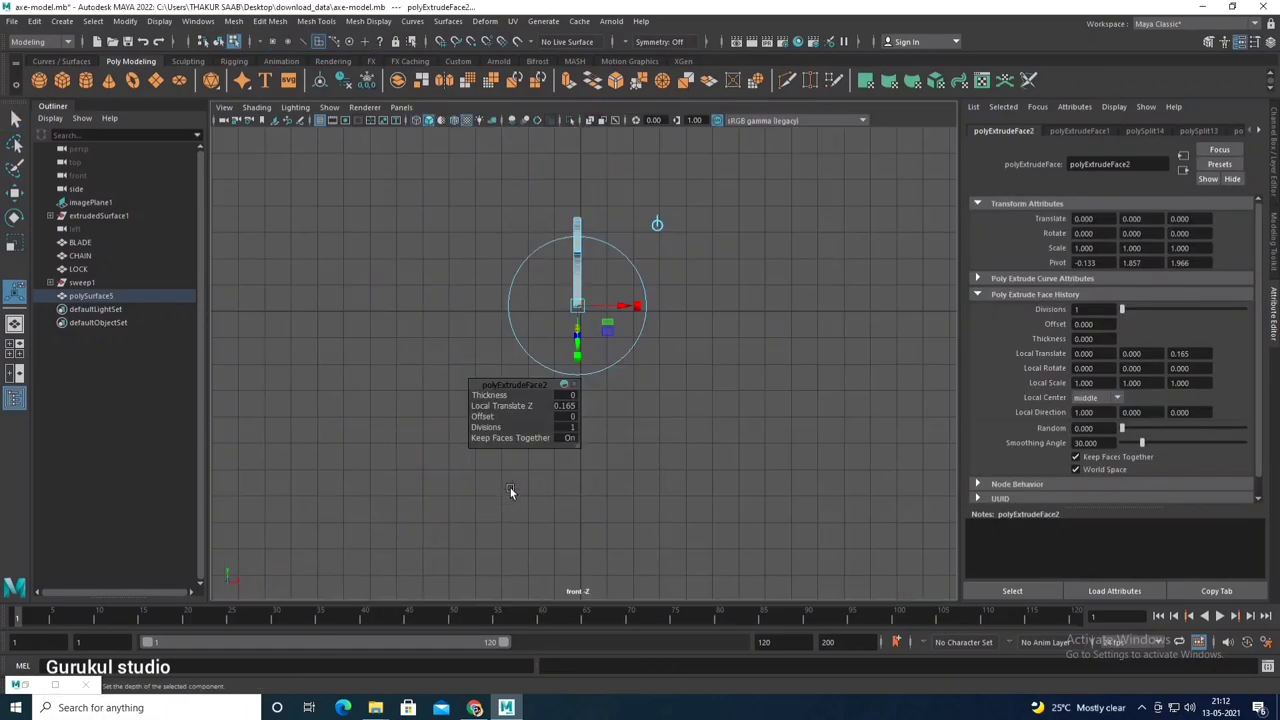
Step: Push the tip extrusion further out to a Local Translate Z of 0.384
middle_click_drag(675, 488, 640, 430, "alt")
scroll(640, 430, "up", 3)
left_click_drag(520, 386, 860, 177)
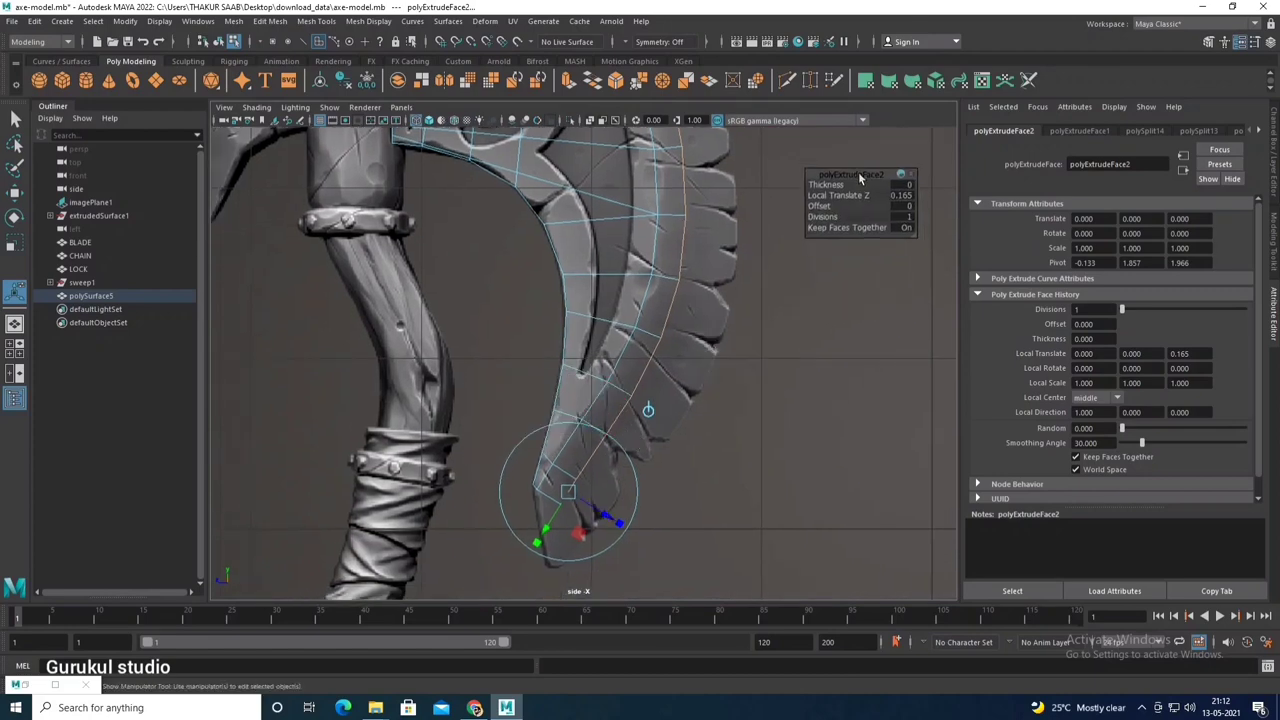
middle_click_drag(604, 520, 608, 462, "alt")
left_click_drag(608, 462, 620, 472)
middle_click_drag(631, 487, 659, 433, "alt")
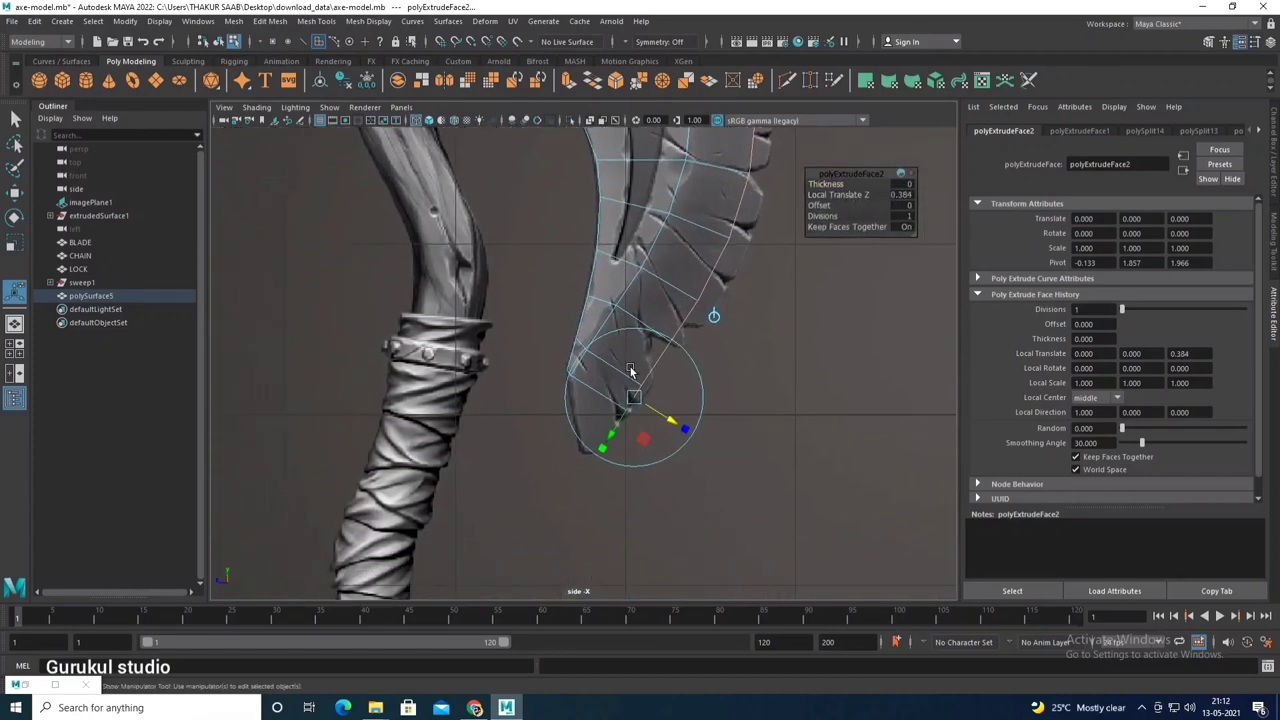
Step: Taper the extruded tip to a point with Local Scale X 0.017
key("space")
key("space")
mouse_move(528, 386)
left_mouse_down()
mouse_move(772, 246)
mouse_move(825, 160)
left_mouse_up()
mouse_move(650, 480)
left_mouse_down("alt")
mouse_move(580, 465)
mouse_move(620, 450)
left_mouse_up("alt")
mouse_move(663, 374)
left_mouse_down("alt")
mouse_move(674, 349)
mouse_move(634, 374)
left_mouse_up("alt")
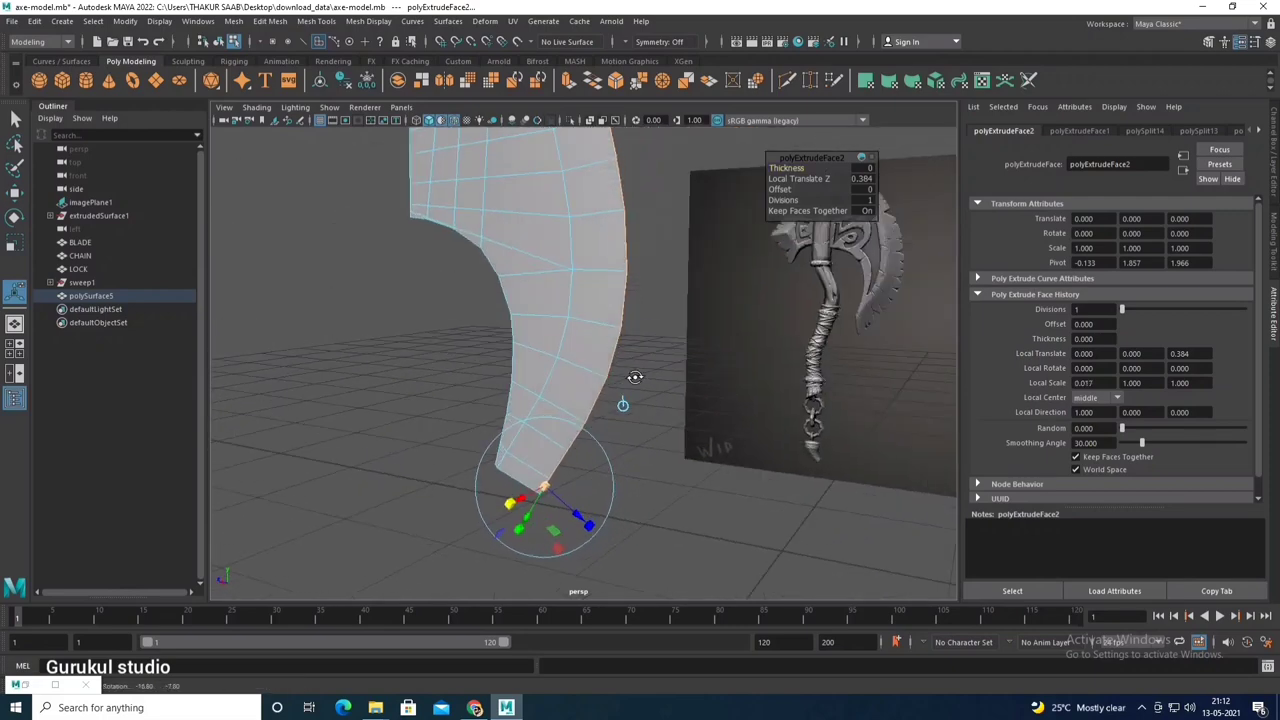
key("q")
key("space")
key("space")
Step: Move the blade-tip and lower edge vertices onto the reference outline in side view
scroll(660, 417, "up", 3)
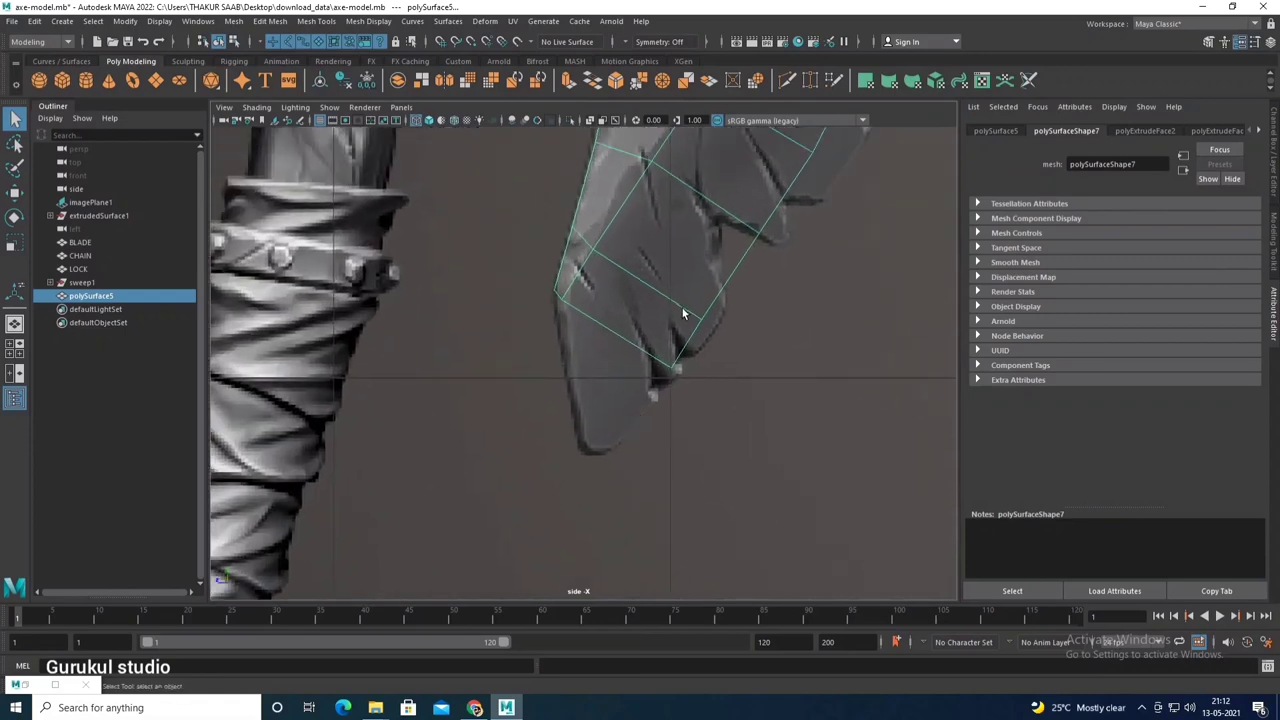
right_click(682, 306)
left_click(665, 311)
left_click_drag(690, 355, 634, 411)
key("w")
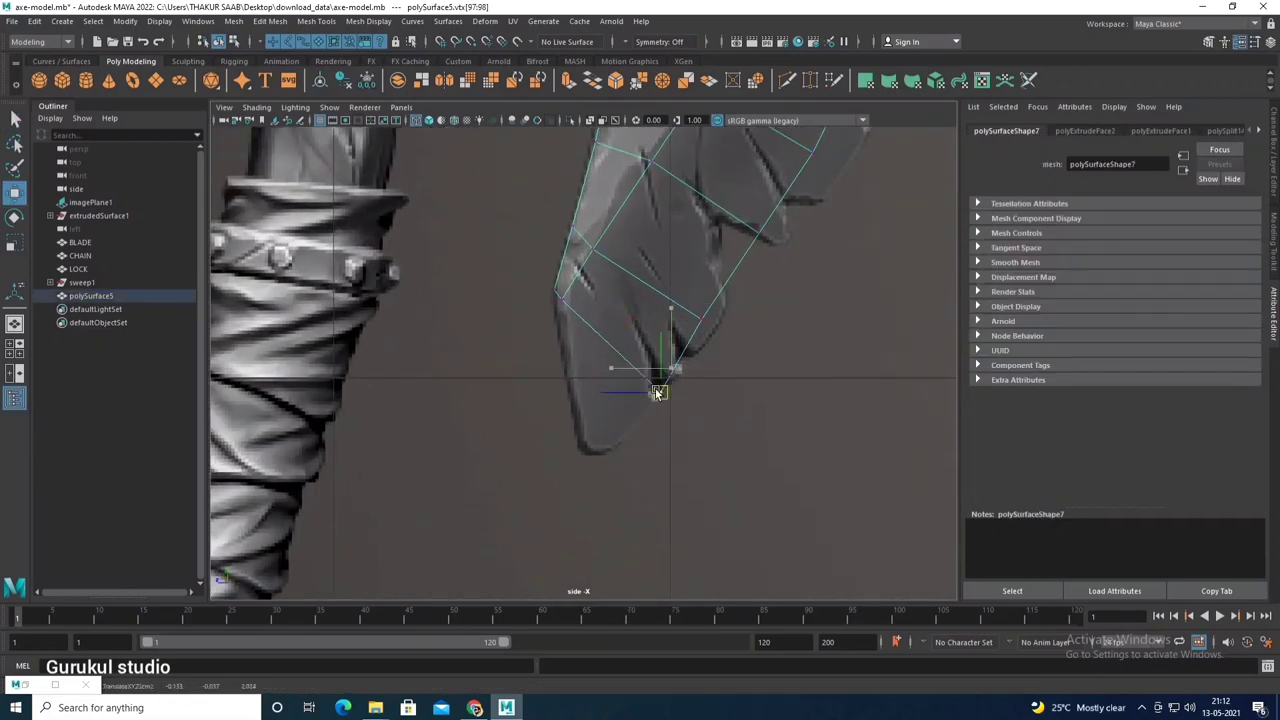
scroll(606, 445, "up", 3)
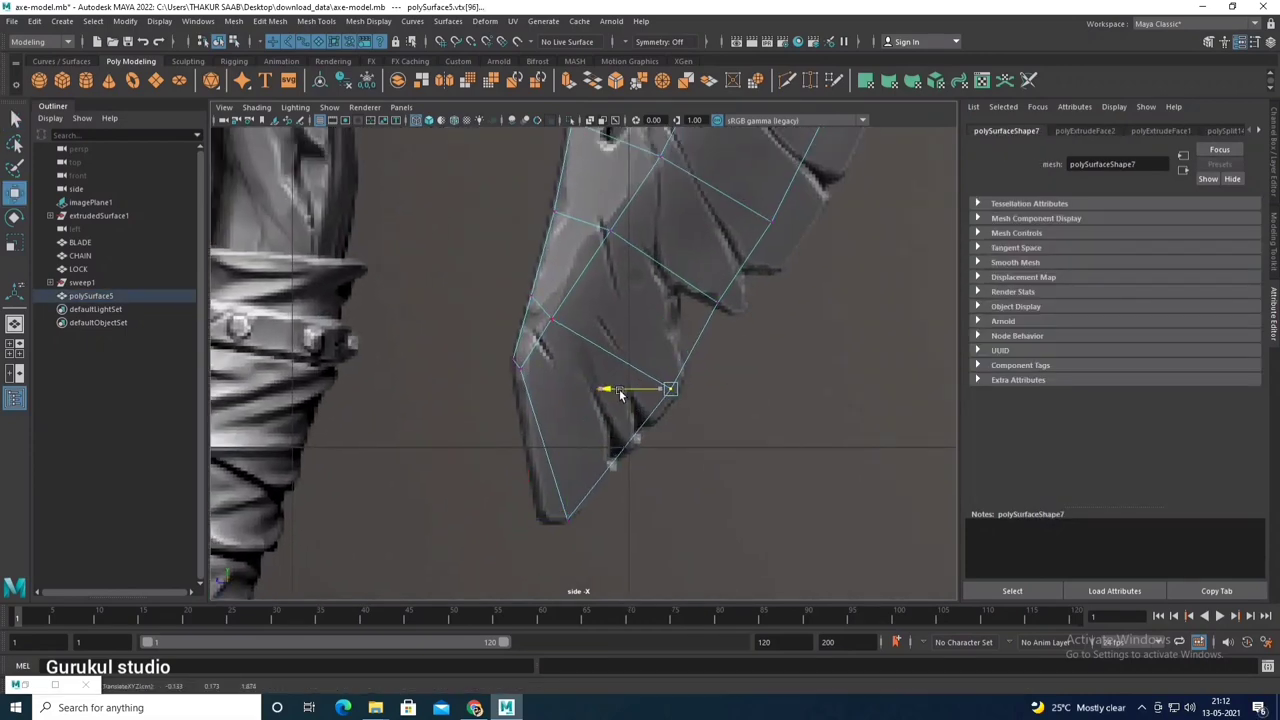
left_click_drag(650, 350, 698, 416)
scroll(623, 371, "up", 2)
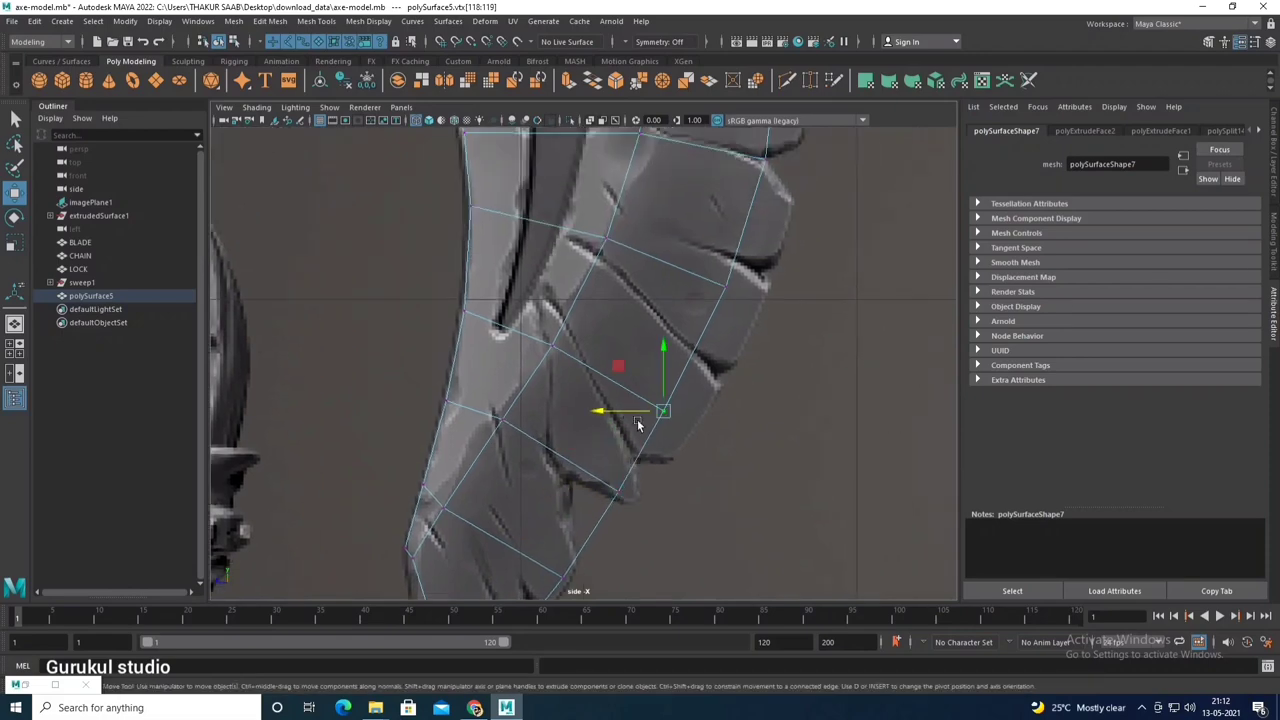
left_click(610, 408)
mouse_move(722, 363)
left_mouse_down()
mouse_move(663, 420)
mouse_move(611, 407)
mouse_move(603, 434)
left_mouse_up()
scroll(600, 440, "down", 2)
middle_click_drag(603, 434, 580, 380, "alt")
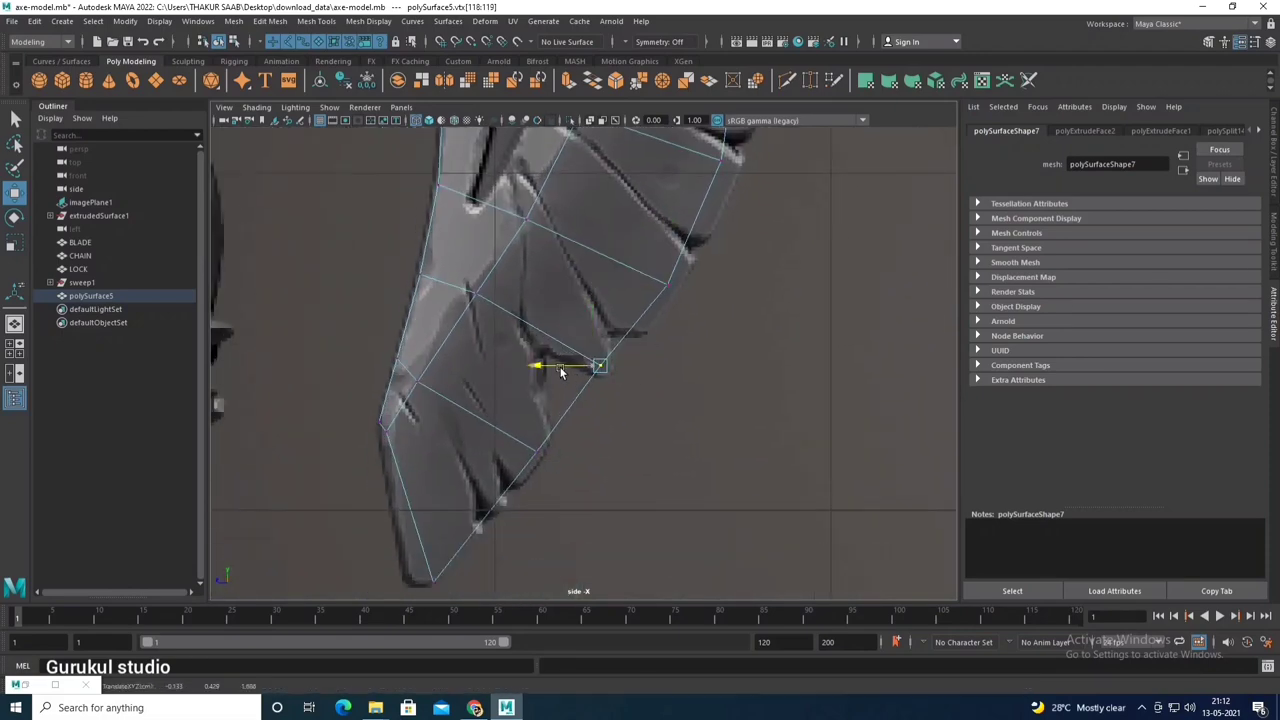
scroll(657, 309, "down", 2)
Step: Align the vertices near the blade teeth, top tip and inner curve with the reference
left_click_drag(757, 251, 611, 447)
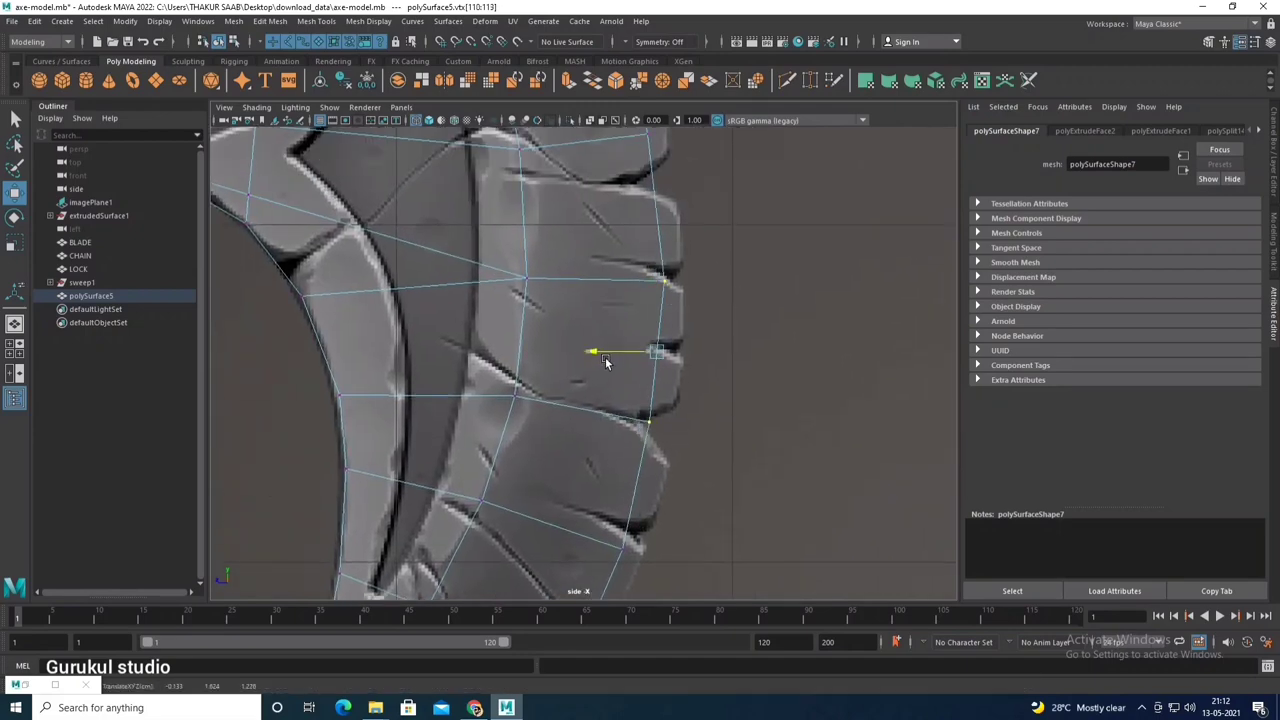
scroll(645, 388, "up", 2)
left_click_drag(575, 190, 635, 370)
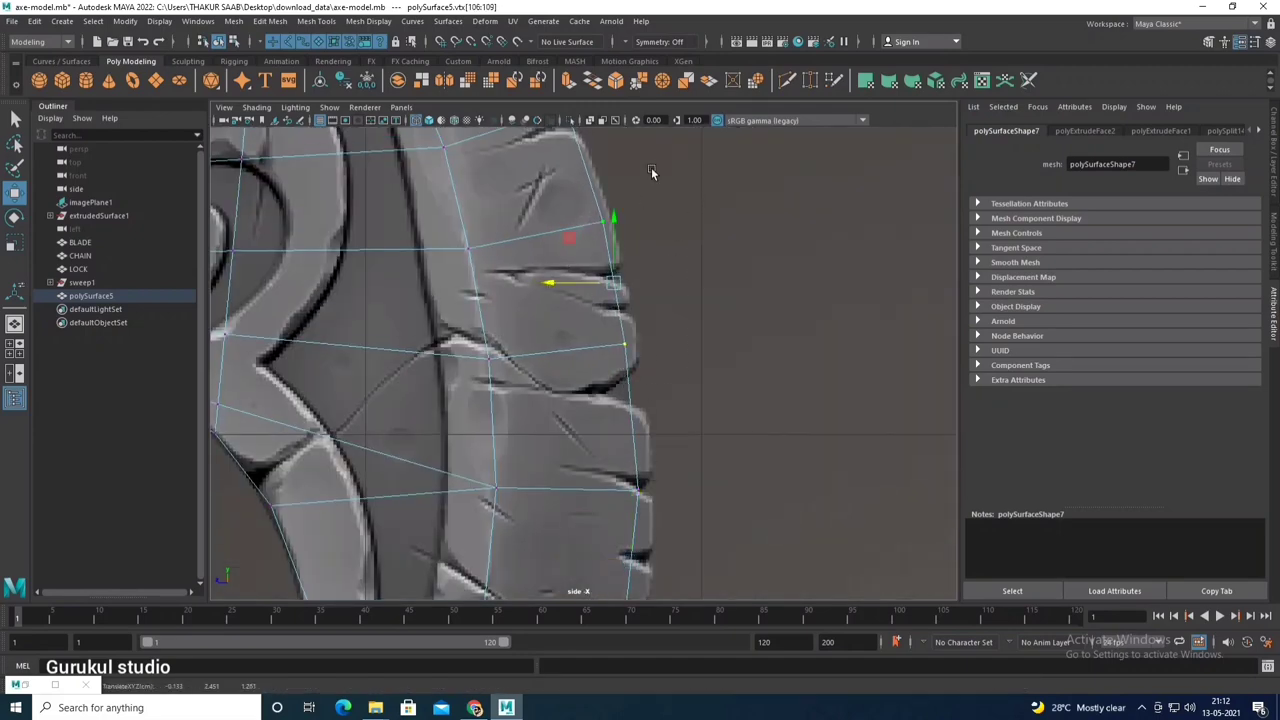
scroll(627, 381, "down", 3)
scroll(627, 381, "down", 1)
left_click(468, 199)
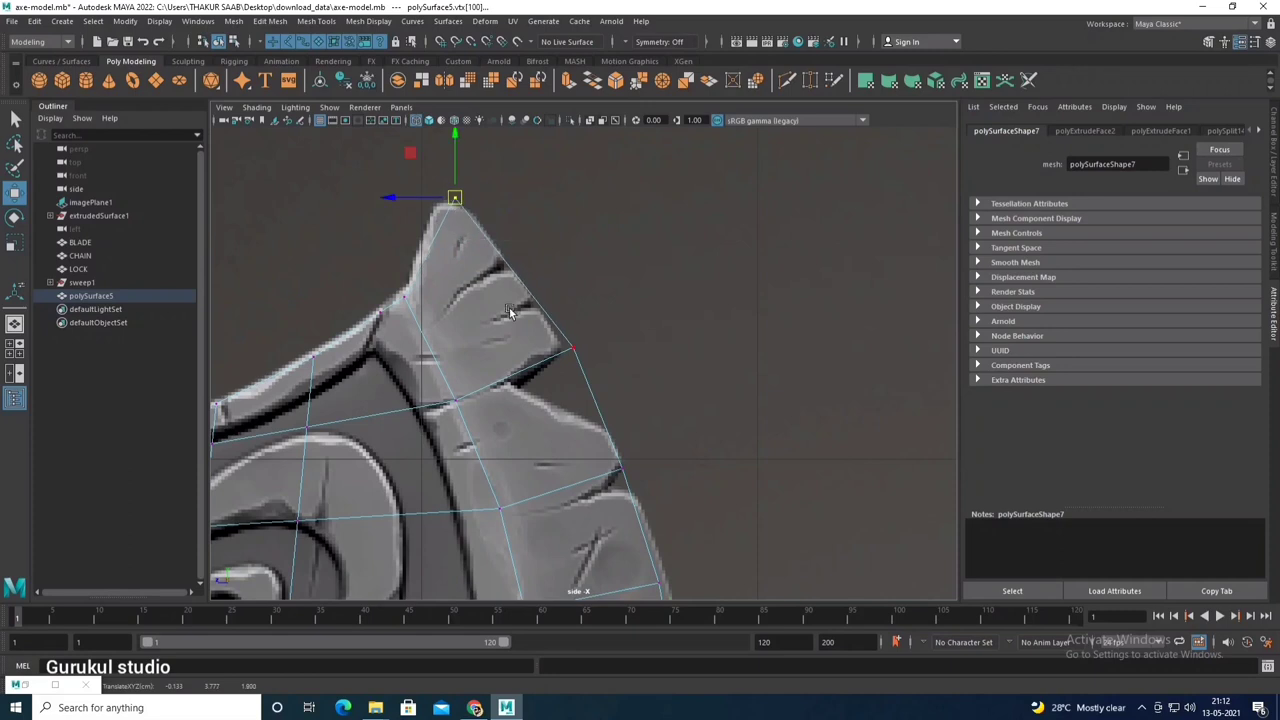
scroll(567, 287, "up", 2)
scroll(542, 305, "down", 1)
left_click(468, 268)
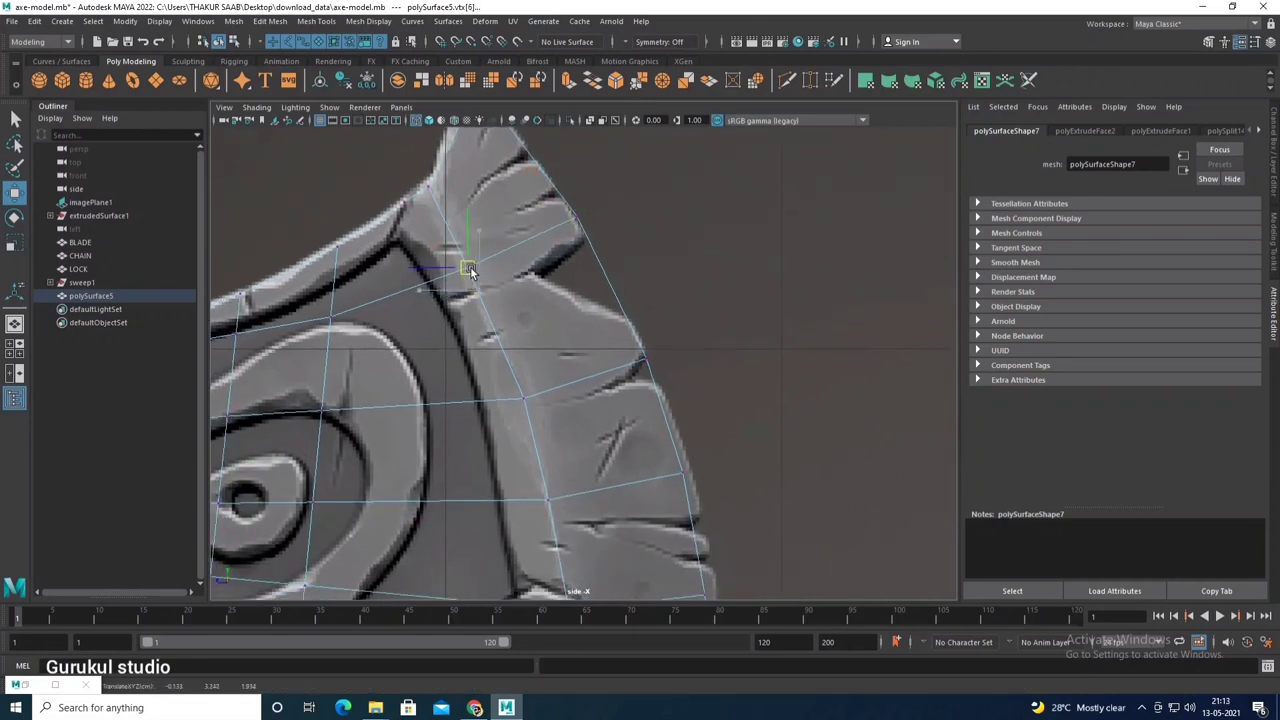
scroll(470, 270, "down", 1)
left_click(517, 328)
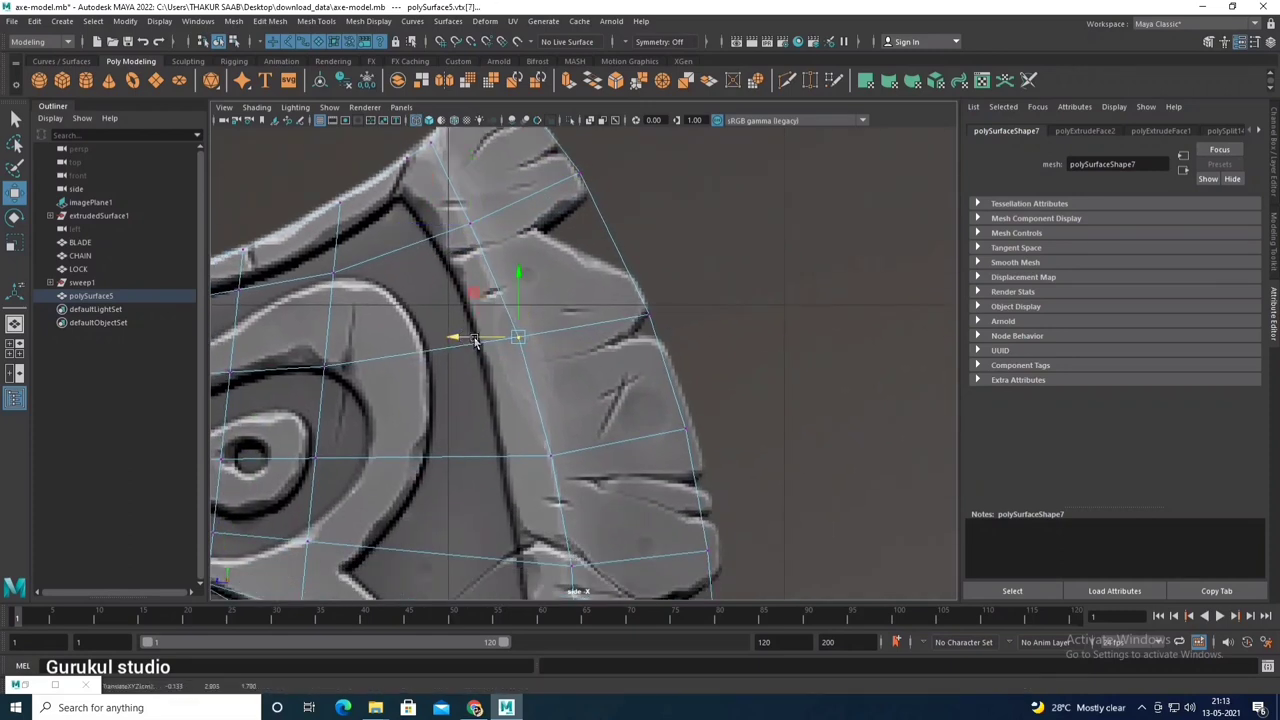
left_click(645, 315, "shift")
scroll(608, 381, "up", 2)
left_click_drag(543, 271, 691, 380, "shift")
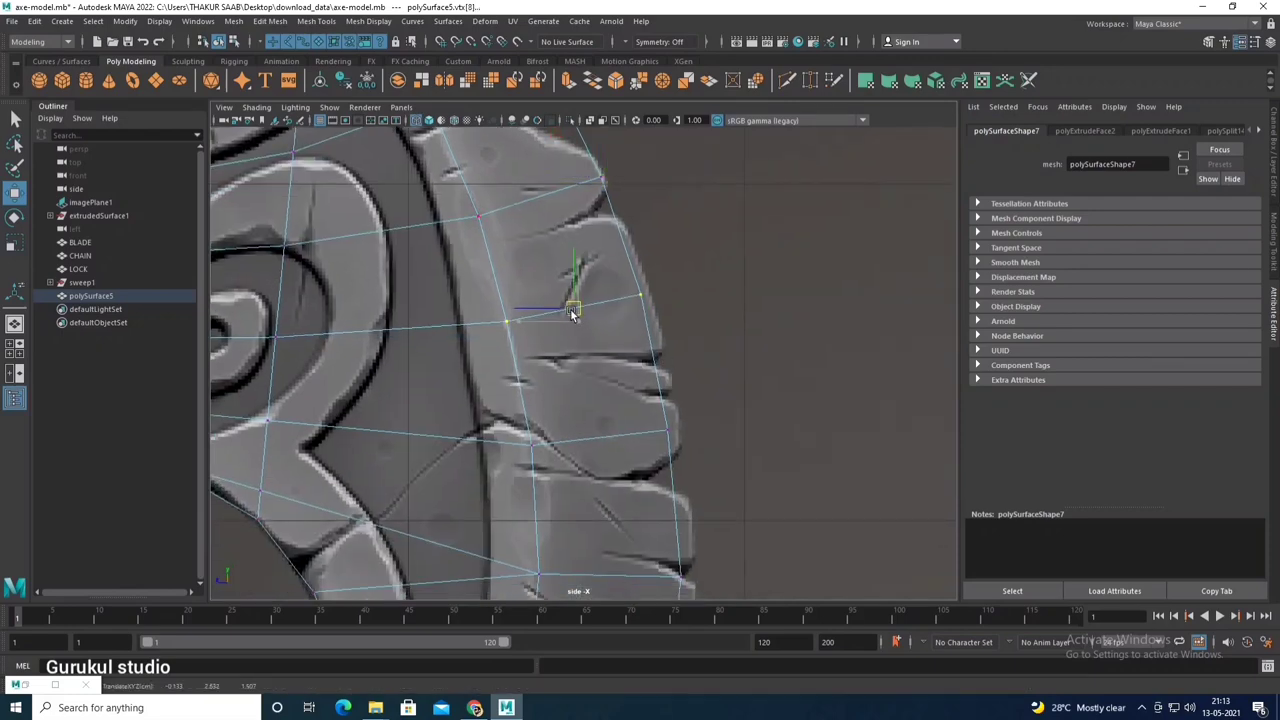
middle_click_drag(573, 454, 596, 365, "alt")
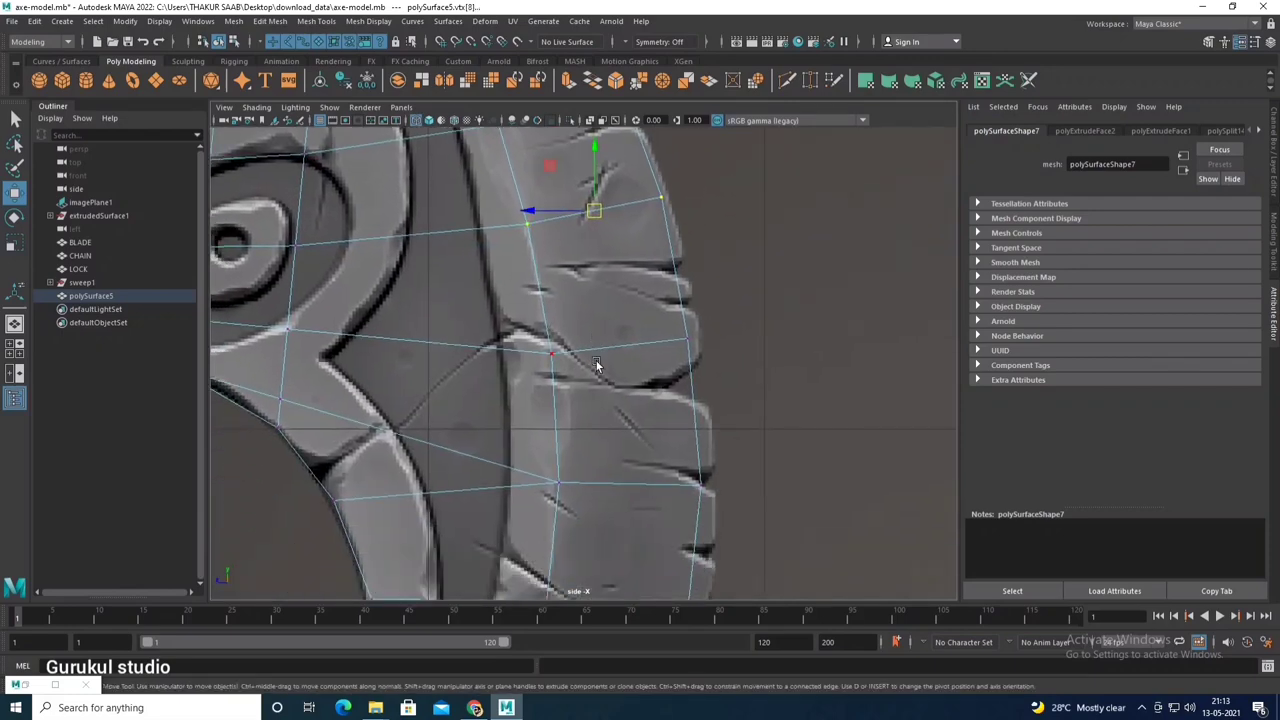
key("space")
key("space")
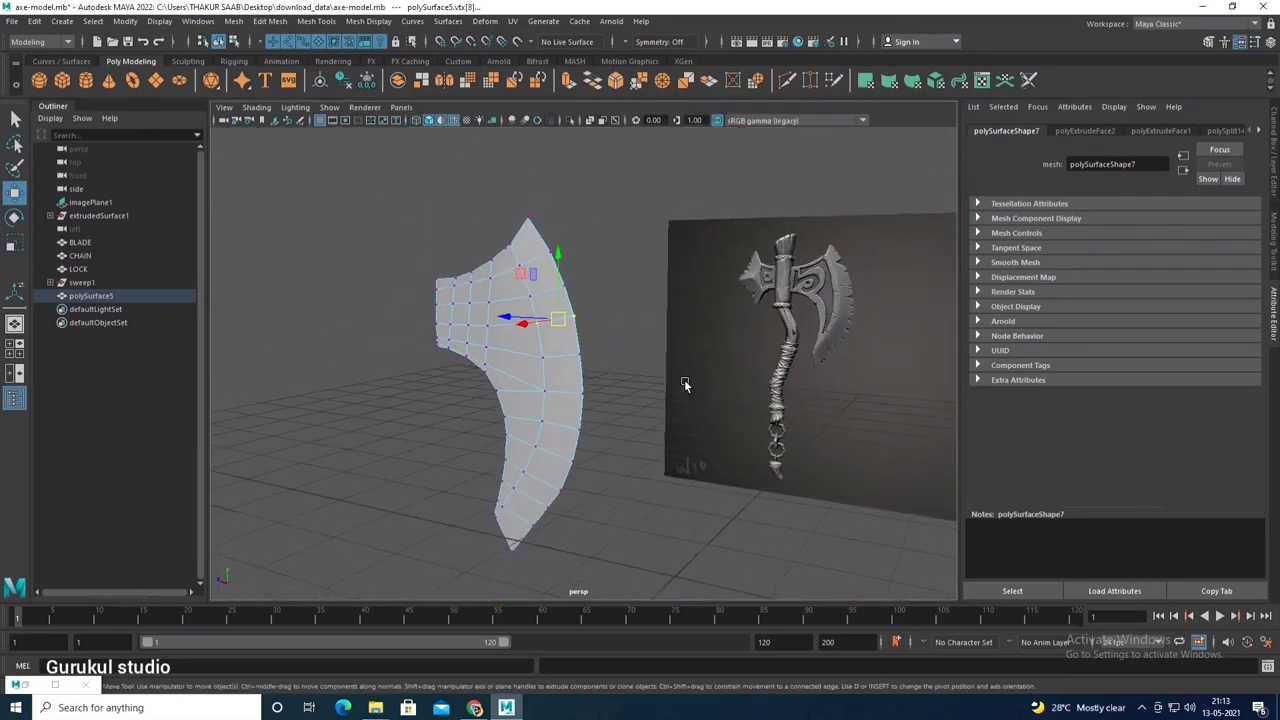
Step: Delete the edge near the blade's top corner
mouse_move(684, 379)
left_mouse_down("alt")
mouse_move(606, 373)
mouse_move(463, 409)
left_mouse_up("alt")
right_click_drag(509, 343, 571, 320)
scroll(543, 366, "down", 3)
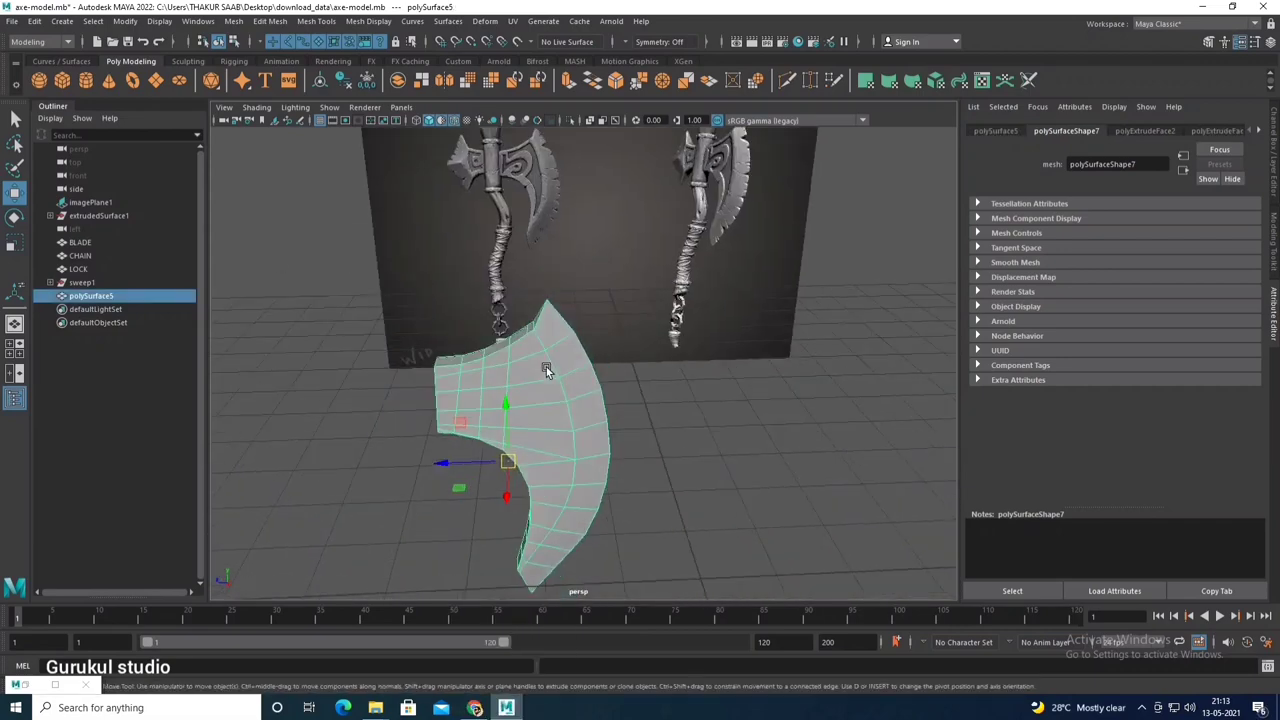
mouse_move(485, 236)
left_mouse_down("alt")
mouse_move(601, 349)
mouse_move(542, 355)
left_mouse_up("alt")
right_click_drag(542, 355, 490, 301)
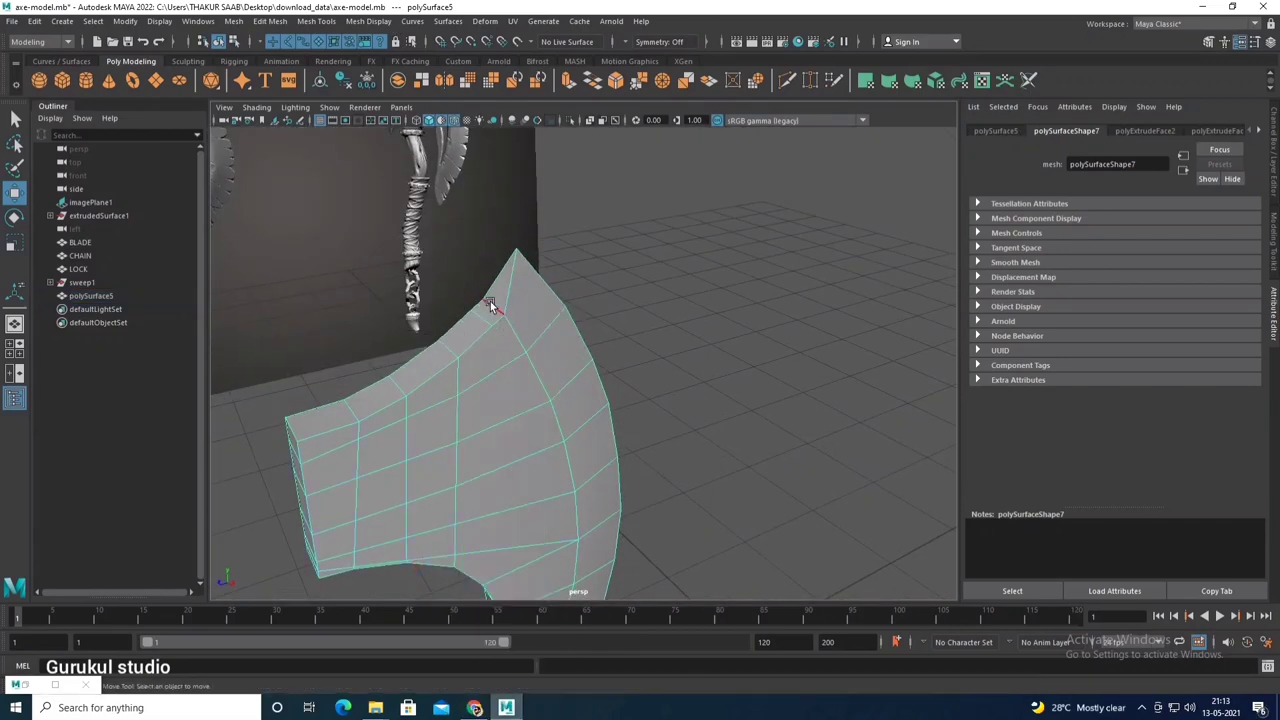
left_click(512, 408)
key("Delete")
mouse_move(512, 408)
left_mouse_down("alt")
mouse_move(464, 420)
mouse_move(423, 367)
mouse_move(397, 171)
left_mouse_up("alt")
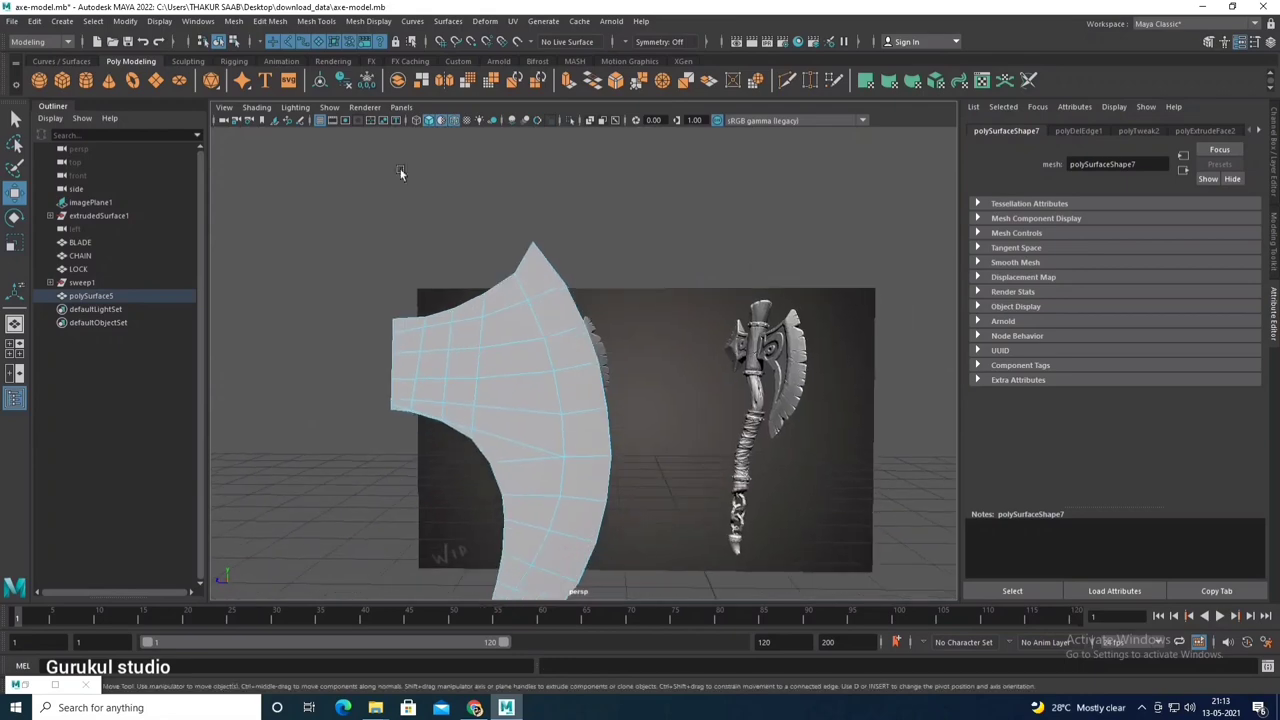
Step: Insert two edge loops across the blade with Insert Edge Loop
left_click(337, 25)
left_click(371, 123)
mouse_move(491, 277)
left_mouse_down("alt")
mouse_move(539, 281)
mouse_move(530, 304)
mouse_move(478, 308)
mouse_move(506, 346)
mouse_move(503, 294)
mouse_move(472, 420)
mouse_move(477, 351)
mouse_move(434, 260)
mouse_move(305, 371)
left_mouse_up("alt")
left_click(528, 304)
left_click(500, 307)
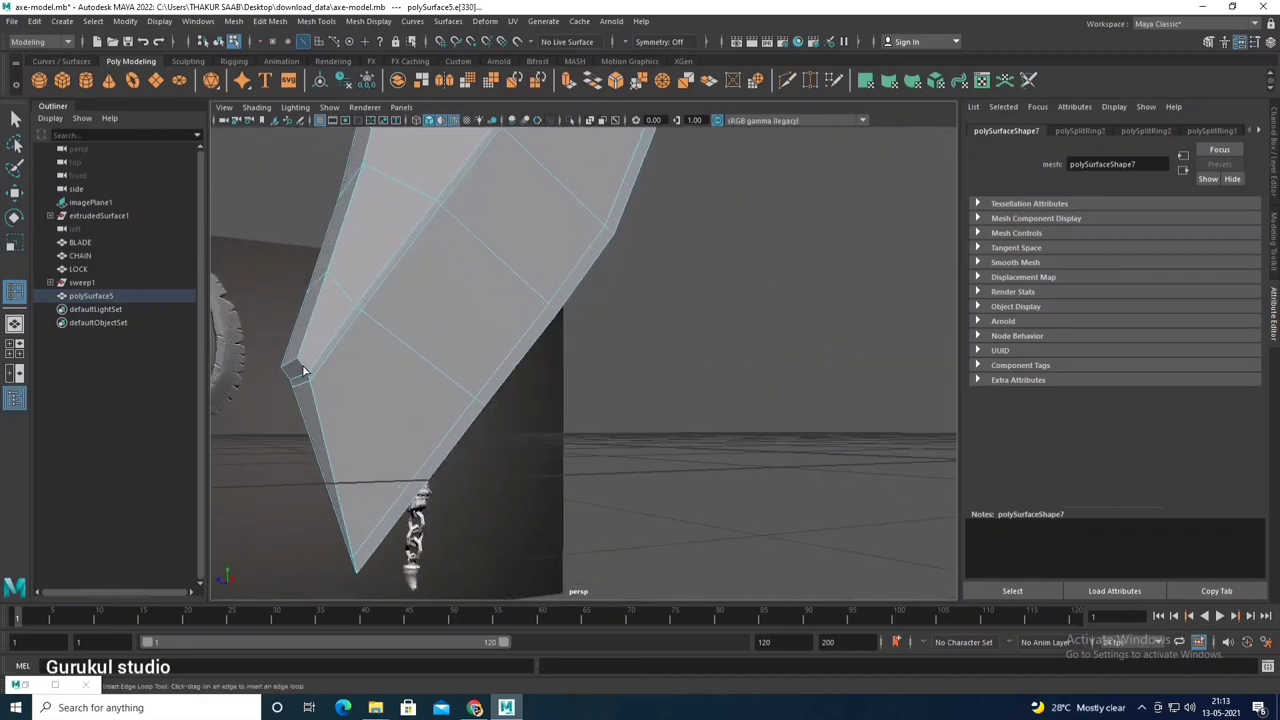
Step: Merge two nearby rim vertices into one at a 0.01 threshold
mouse_move(422, 216)
left_mouse_down("alt")
mouse_move(503, 354)
mouse_move(457, 280)
mouse_move(514, 294)
mouse_move(543, 323)
left_mouse_up("alt")
right_click_drag(540, 290, 525, 323)
key("w")
mouse_move(525, 323)
left_mouse_down("alt")
mouse_move(411, 264)
mouse_move(641, 292)
mouse_move(517, 316)
mouse_move(522, 306)
mouse_move(362, 291)
mouse_move(461, 343)
mouse_move(444, 309)
mouse_move(466, 334)
left_mouse_up("alt")
right_click_drag(488, 290, 541, 227, "shift")
mouse_move(541, 227)
left_mouse_down("alt")
mouse_move(511, 271)
mouse_move(486, 251)
mouse_move(495, 268)
left_mouse_up("alt")
Step: In side view, merge the stray blade vertex into the nearby merged point
key("space")
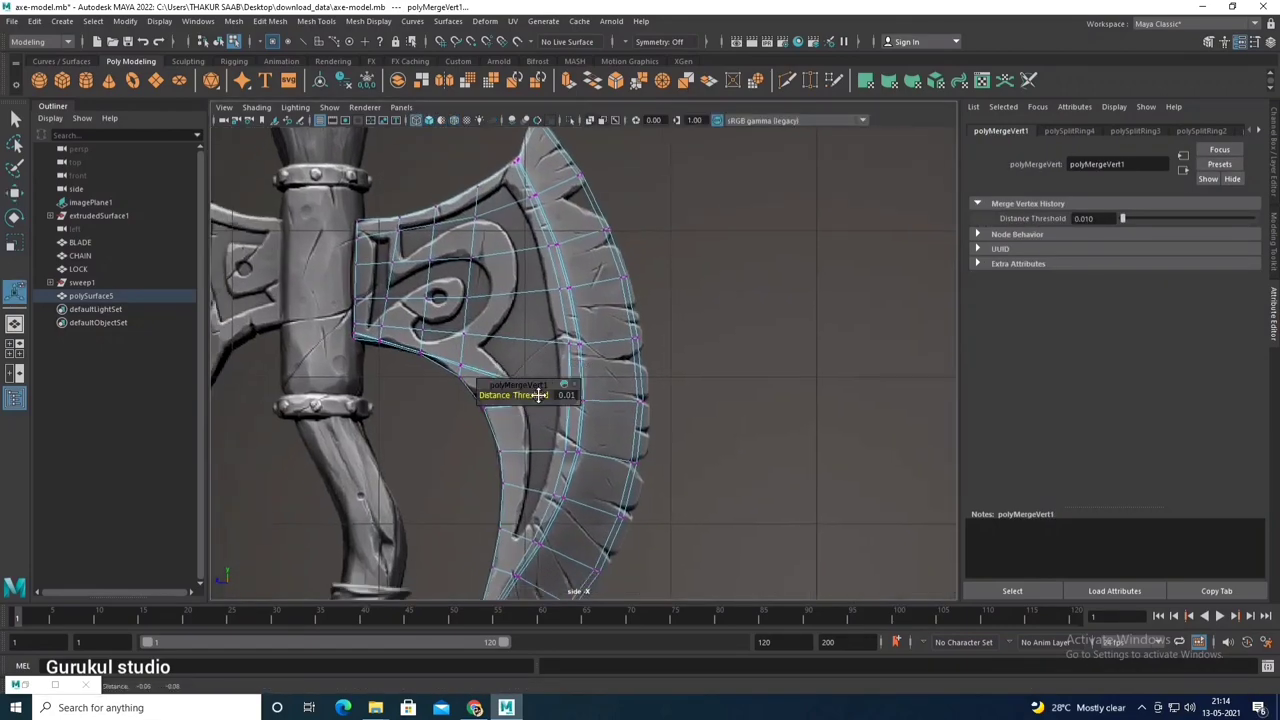
scroll(495, 360, "up", 3)
scroll(492, 355, "up", 3)
scroll(492, 352, "up", 3)
left_click(515, 334)
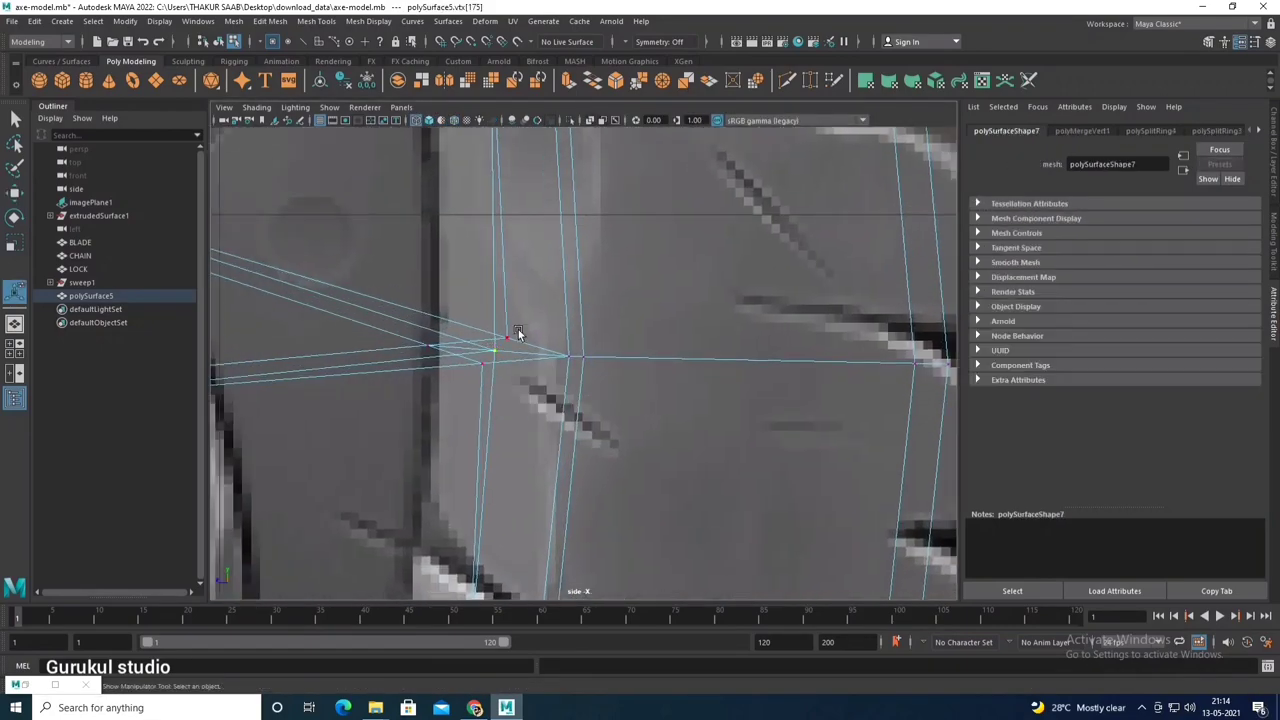
left_click_drag(499, 379, 514, 330)
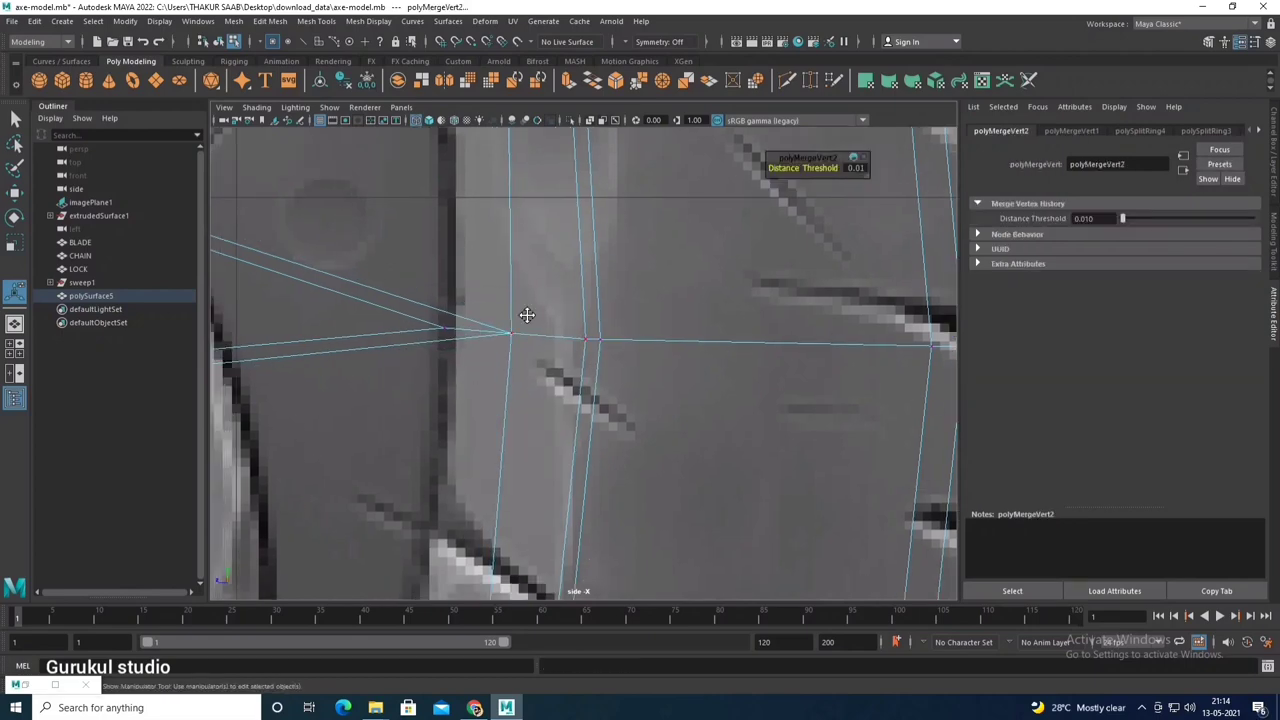
key("w")
Step: Delete the edge loop running along the blade's inner curve
key("space")
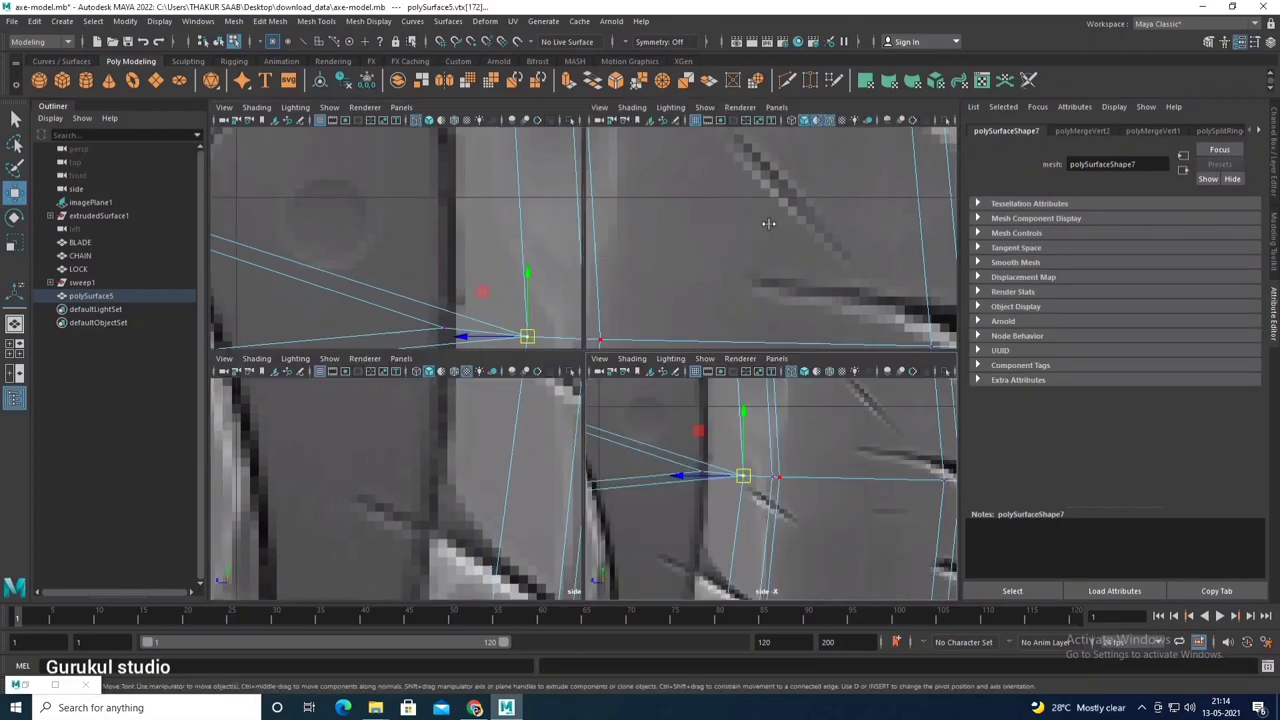
key("space")
right_click_drag(738, 223, 785, 208)
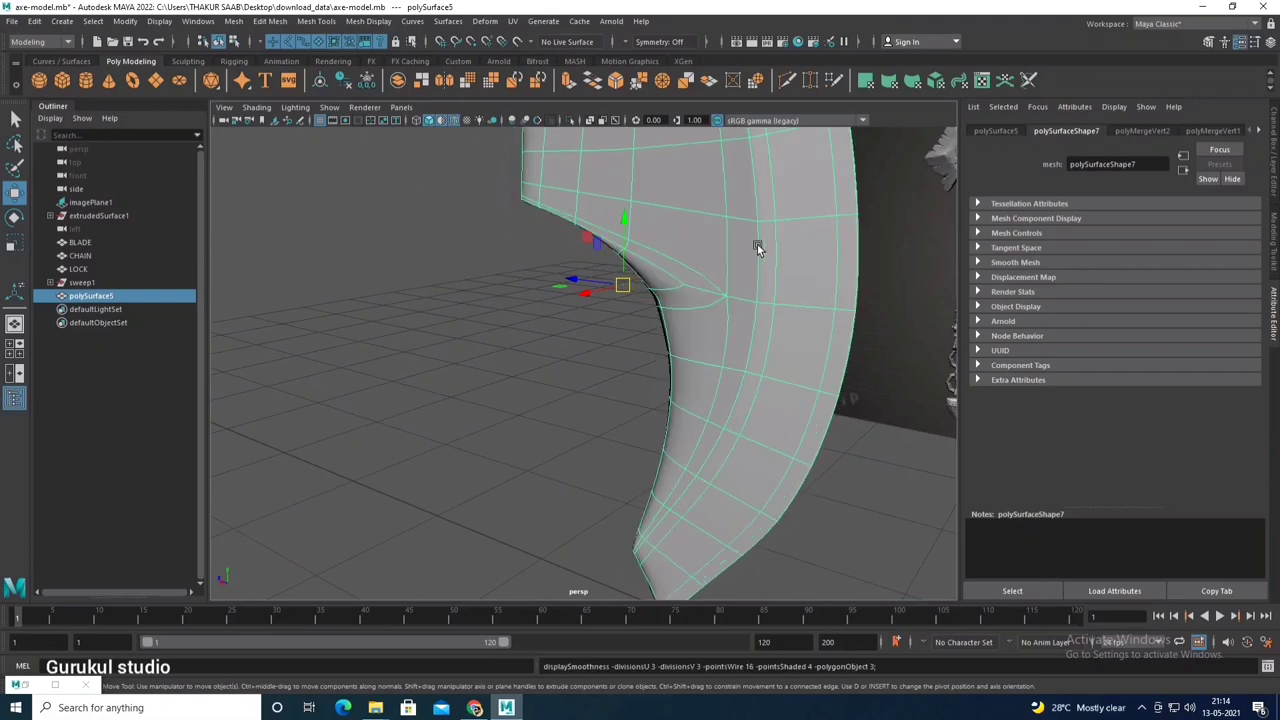
mouse_move(757, 244)
left_mouse_down("alt")
mouse_move(578, 289)
mouse_move(460, 280)
left_mouse_up("alt")
right_click_drag(460, 280, 463, 235)
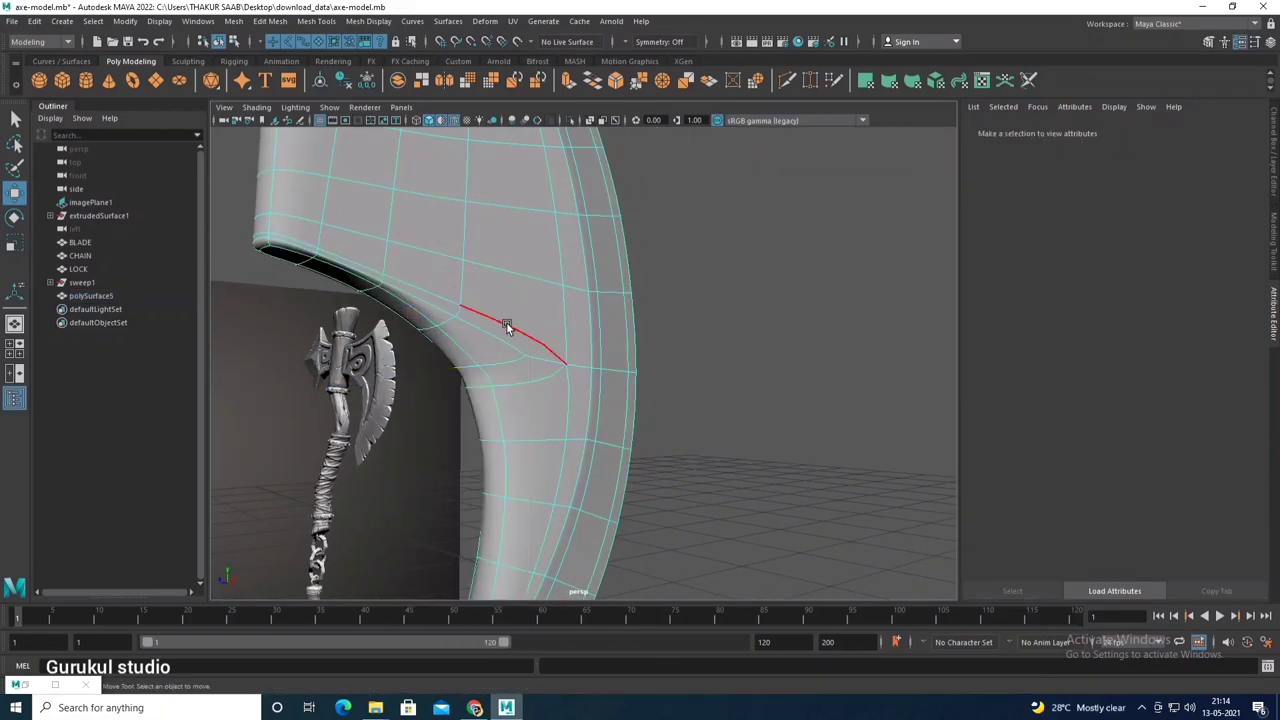
double_click(506, 322)
right_click_drag(514, 280, 528, 306, "shift")
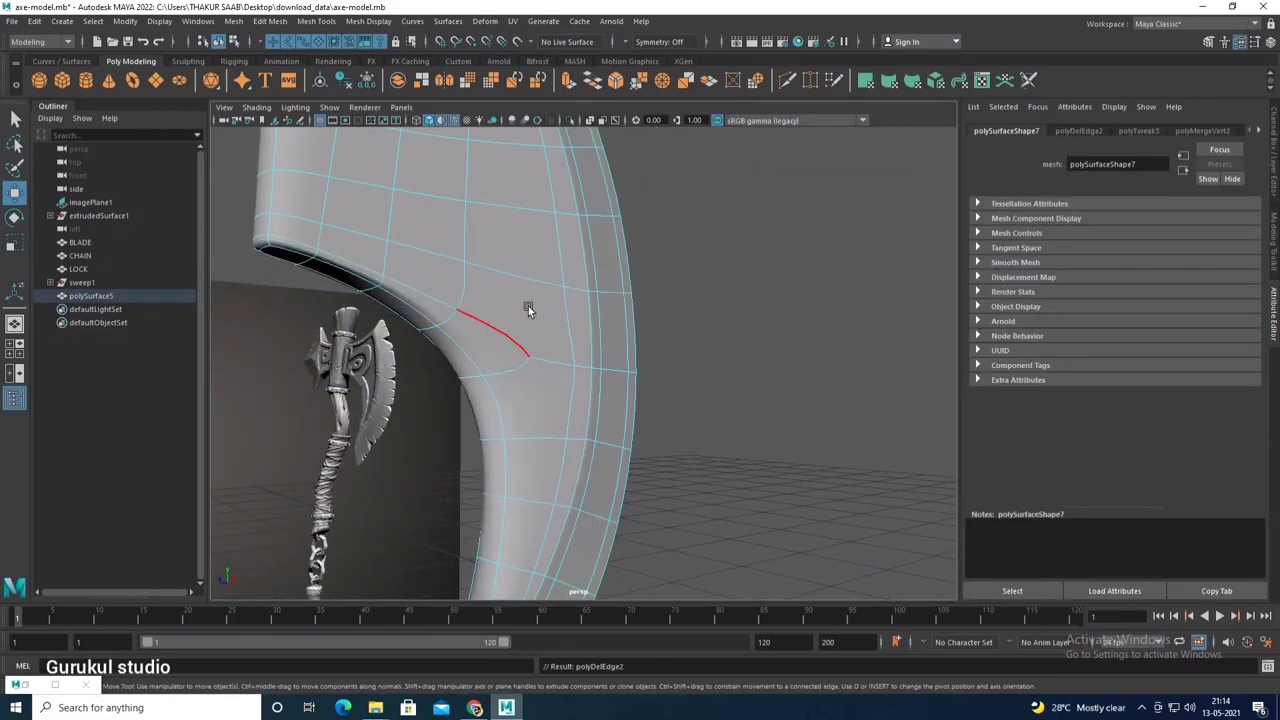
Step: Delete the leftover diagonal edge near the blade's inner curve
scroll(514, 310, "up", 3)
left_click_drag(503, 312, 480, 330, "alt")
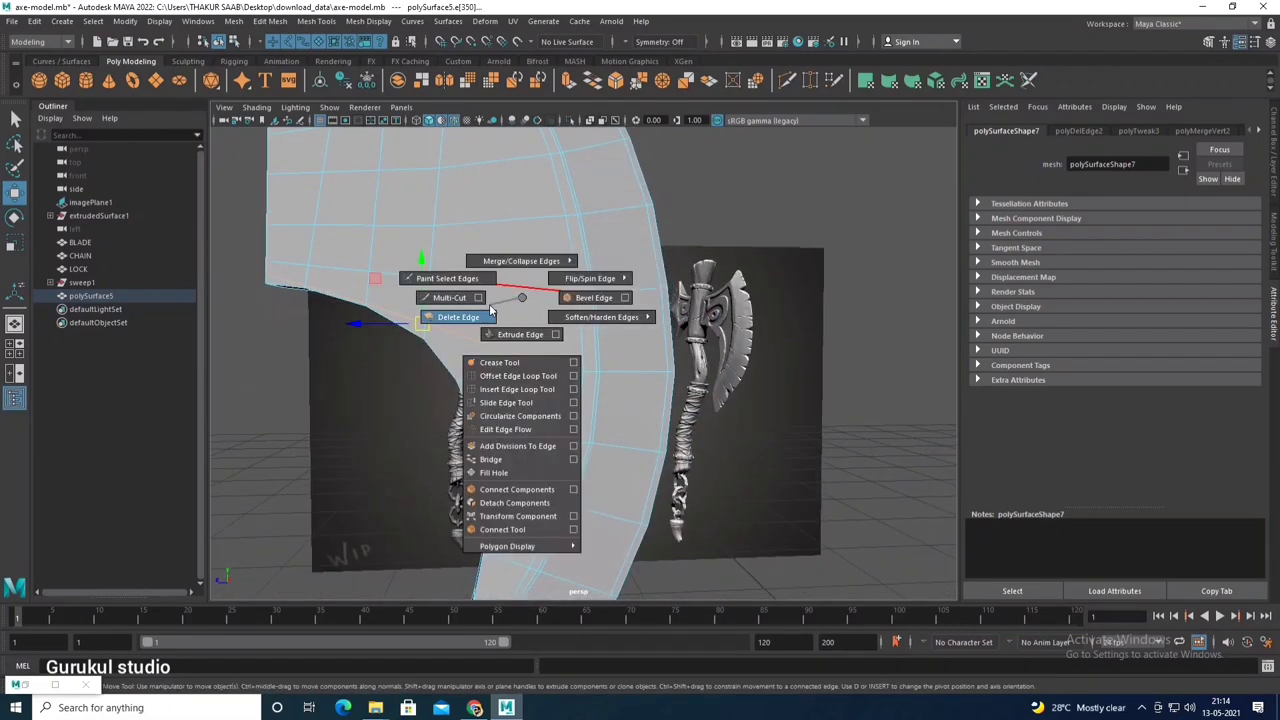
right_click_drag(481, 338, 481, 315, "shift")
scroll(481, 315, "down", 3)
left_click_drag(481, 315, 523, 276, "alt")
Step: Insert an edge loop across the blade's upper part
left_click(318, 21)
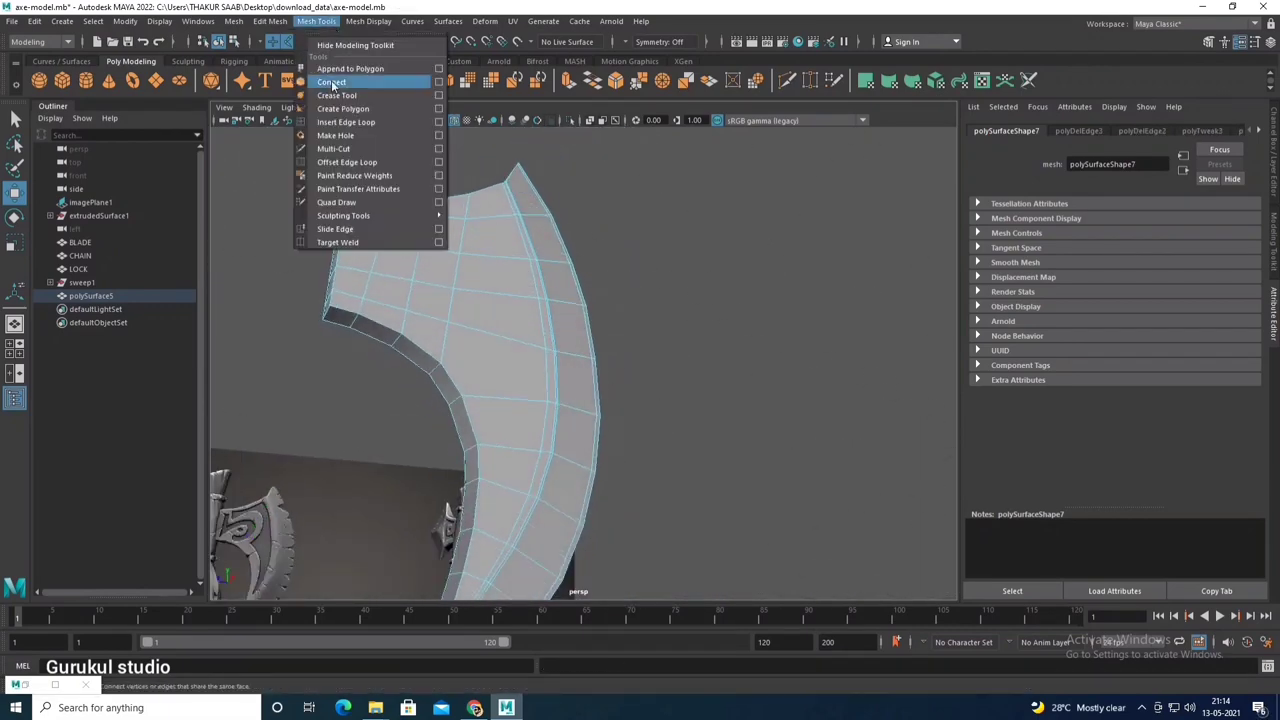
left_click(345, 122)
left_click_drag(457, 194, 505, 271, "alt")
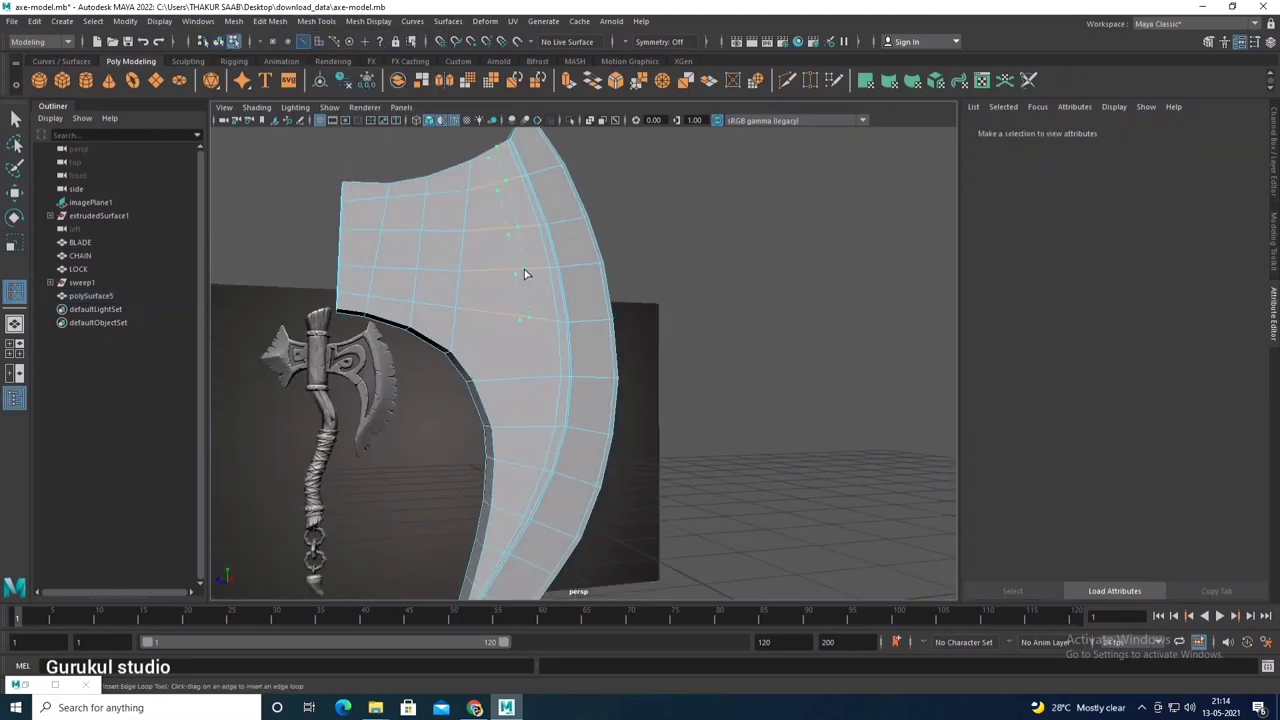
left_click(534, 274)
mouse_move(517, 249)
left_mouse_down("alt")
mouse_move(474, 266)
mouse_move(543, 254)
left_mouse_up("alt")
Step: Multi-Cut a new edge across the faces near the blade's inner curve and commit it
left_click(316, 21)
left_click(340, 136)
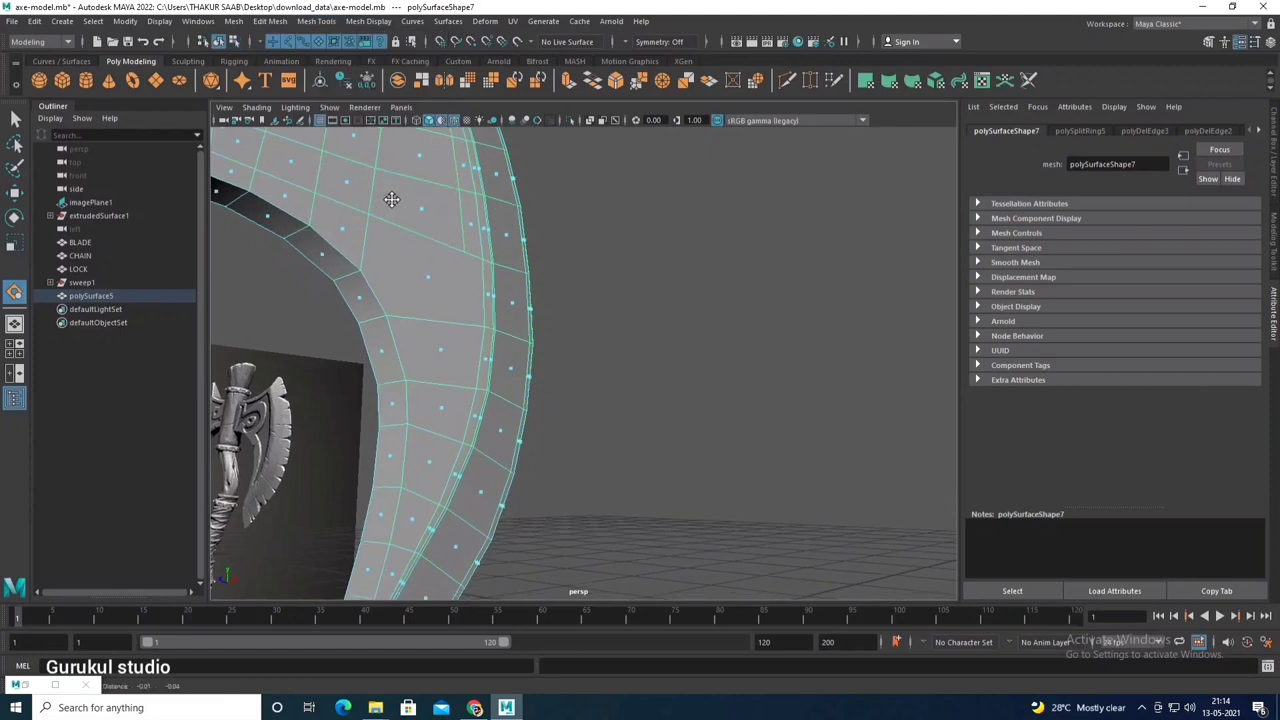
left_click_drag(391, 197, 450, 210, "alt")
left_click(316, 21)
left_click(337, 149)
left_click_drag(337, 163, 337, 236, "alt")
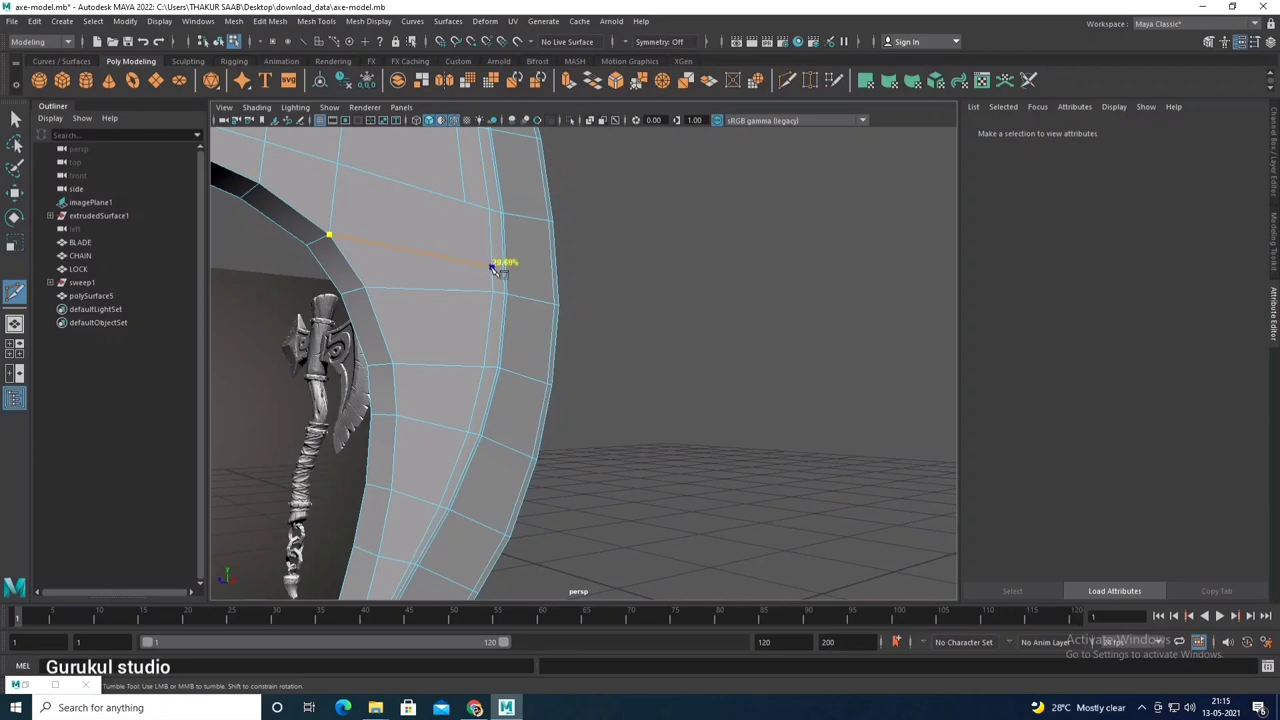
left_click(505, 265)
mouse_move(505, 265)
left_mouse_down("alt")
mouse_move(457, 277)
mouse_move(565, 258)
mouse_move(486, 357)
mouse_move(349, 363)
mouse_move(474, 349)
mouse_move(476, 325)
left_mouse_up("alt")
left_click(527, 287)
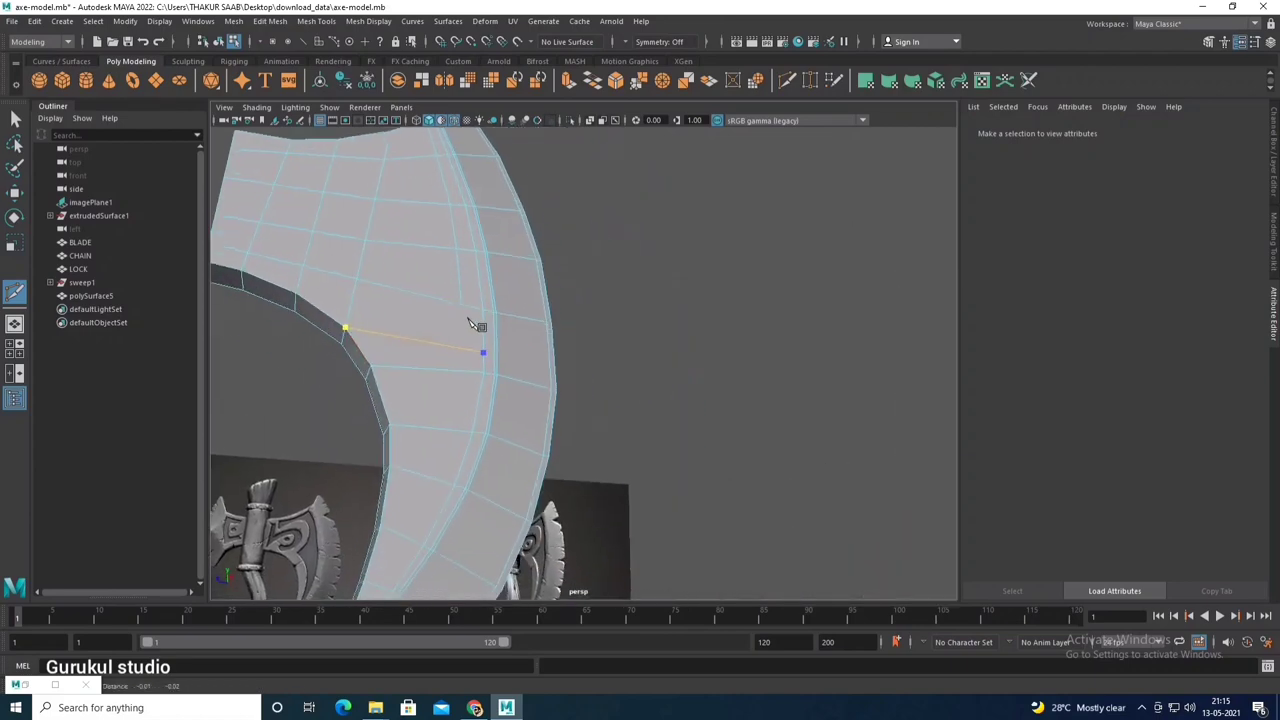
scroll(476, 325, "down", 5)
key("Return")
Step: With the Move tool active, select a blade vertex to merge
mouse_move(566, 343)
left_mouse_down("alt")
mouse_move(624, 366)
mouse_move(510, 278)
left_mouse_up("alt")
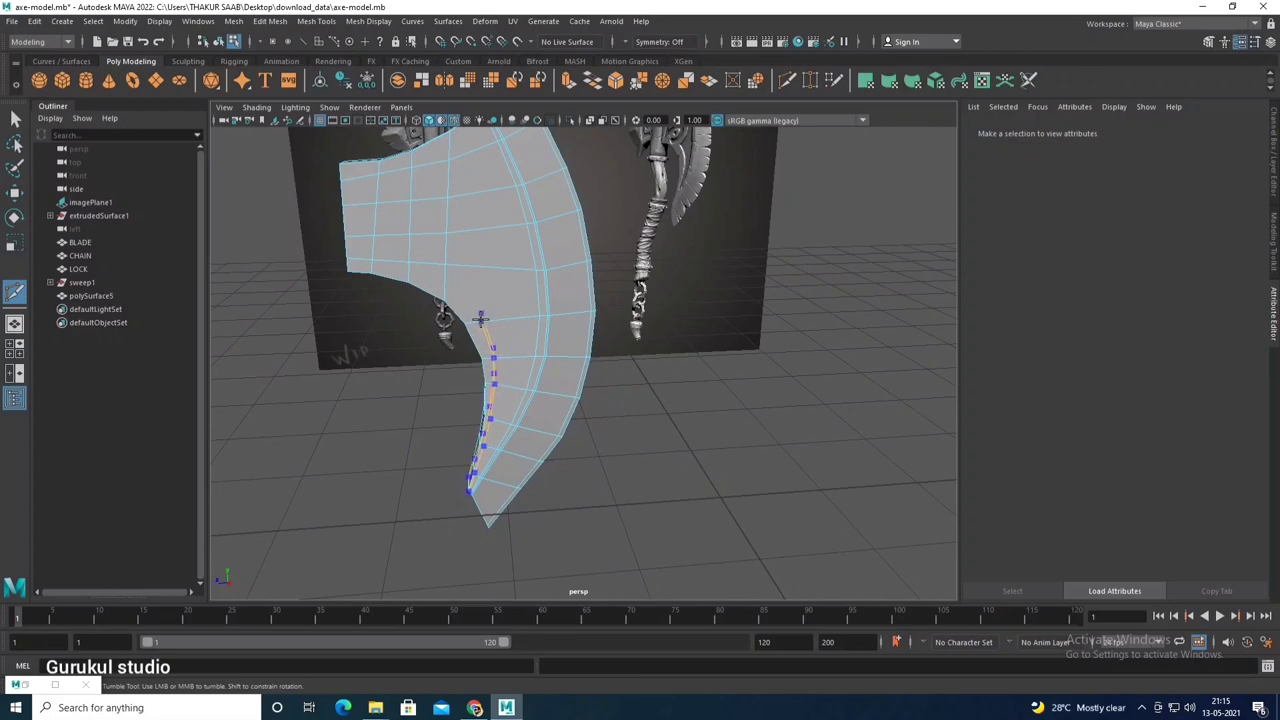
mouse_move(480, 318)
left_mouse_down("alt")
mouse_move(486, 294)
mouse_move(517, 304)
mouse_move(452, 295)
mouse_move(394, 329)
mouse_move(428, 327)
mouse_move(491, 360)
mouse_move(586, 363)
mouse_move(505, 337)
left_mouse_up("alt")
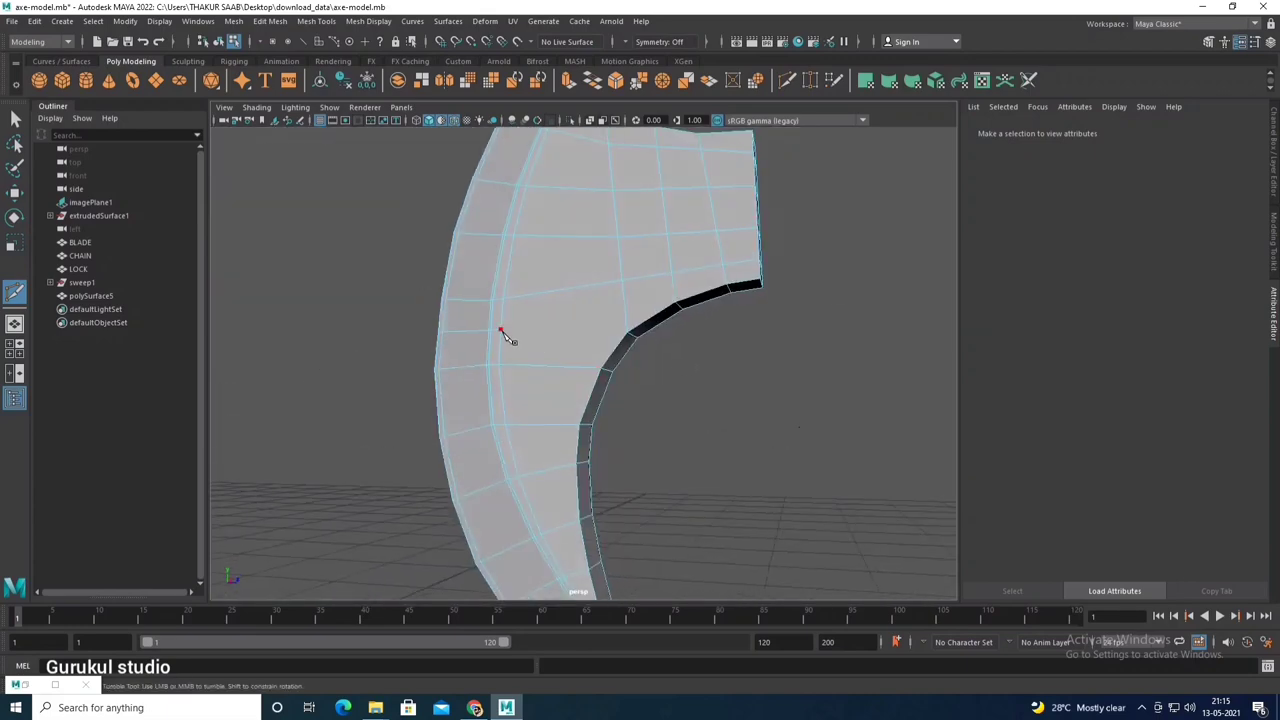
key("w")
mouse_move(633, 340)
left_mouse_down("alt")
mouse_move(677, 334)
mouse_move(491, 363)
left_mouse_up("alt")
scroll(463, 358, "up", 3)
scroll(457, 355, "up", 3)
left_click(486, 392)
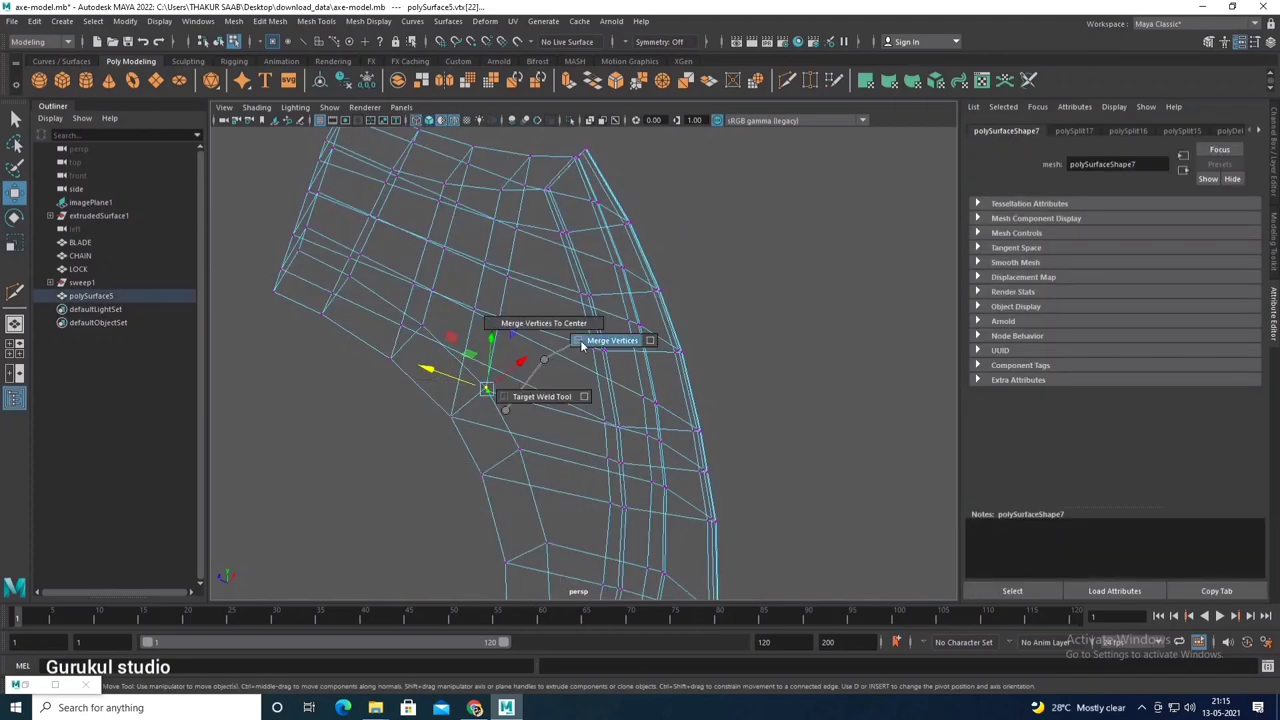
Step: Merge the selected blade vertices and return to shaded display with wireframe
right_click_drag(486, 392, 563, 358, "shift")
mouse_move(563, 358)
left_mouse_down("alt")
mouse_move(554, 366)
mouse_move(609, 363)
mouse_move(523, 457)
mouse_move(484, 420)
mouse_move(554, 420)
mouse_move(521, 402)
mouse_move(583, 417)
left_mouse_up("alt")
key("5")
scroll(548, 410, "up", 3)
key("F8")
scroll(557, 391, "down", 2)
scroll(580, 391, "down", 5)
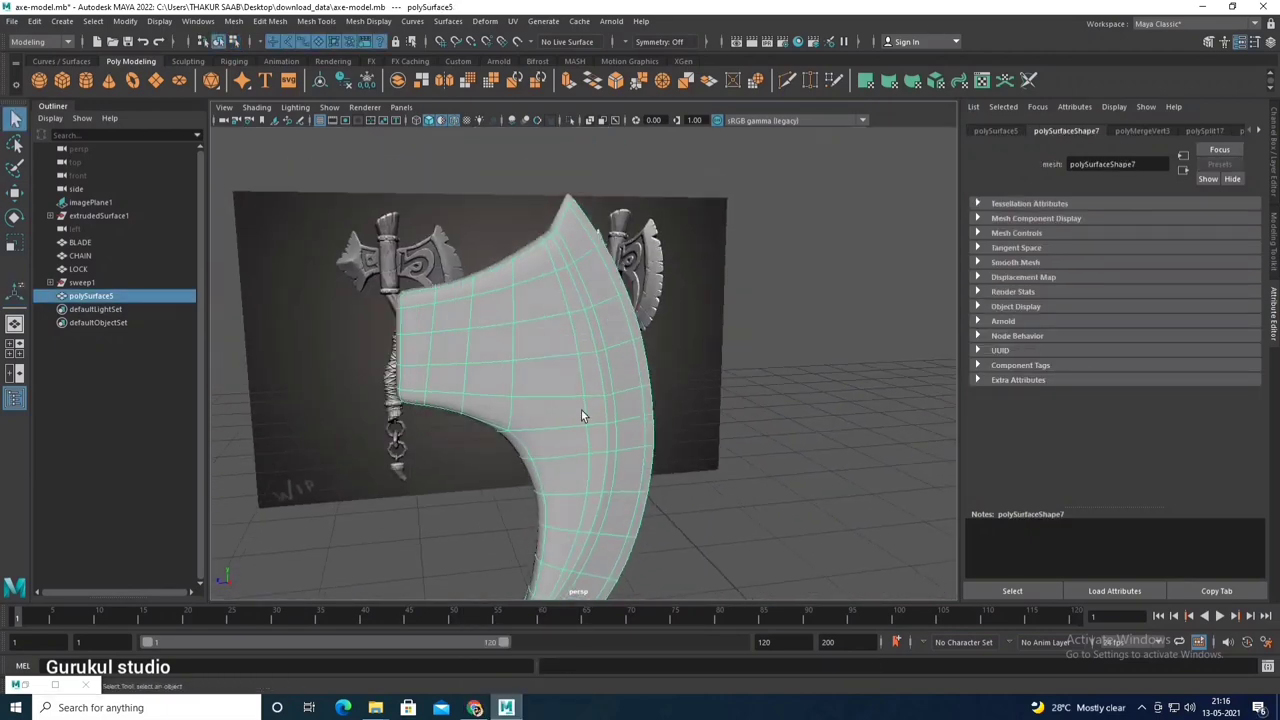
Step: In side view, move the inner blade vertices to follow the reference outline
key("space")
key("space")
scroll(660, 485, "up", 3)
scroll(620, 400, "up", 3)
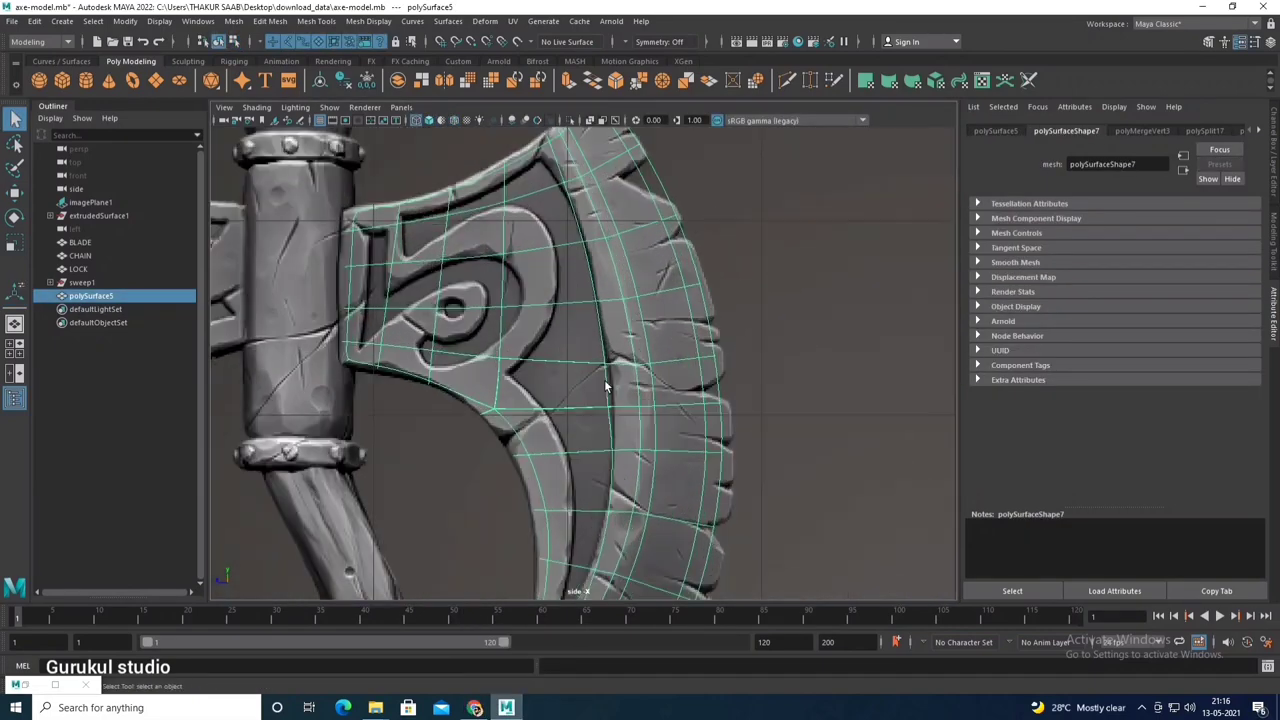
right_click_drag(605, 340, 548, 340)
left_click(567, 406)
key("w")
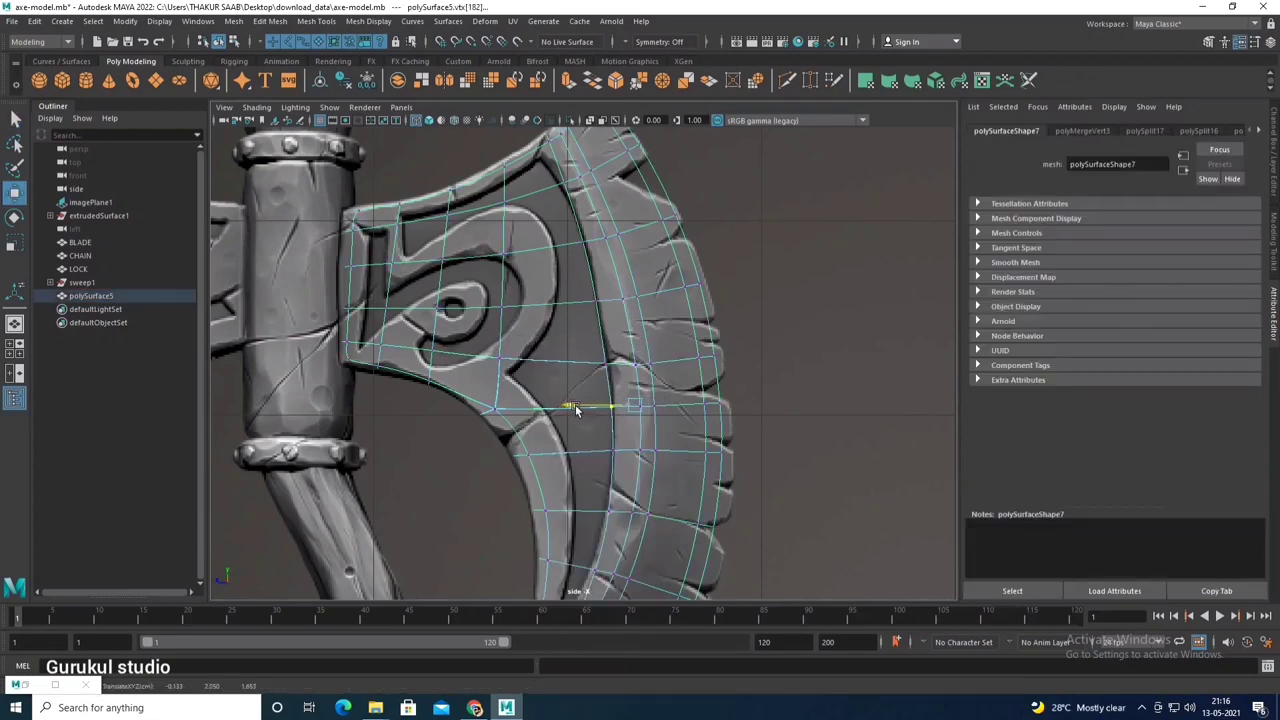
left_click(565, 368)
left_click(561, 302)
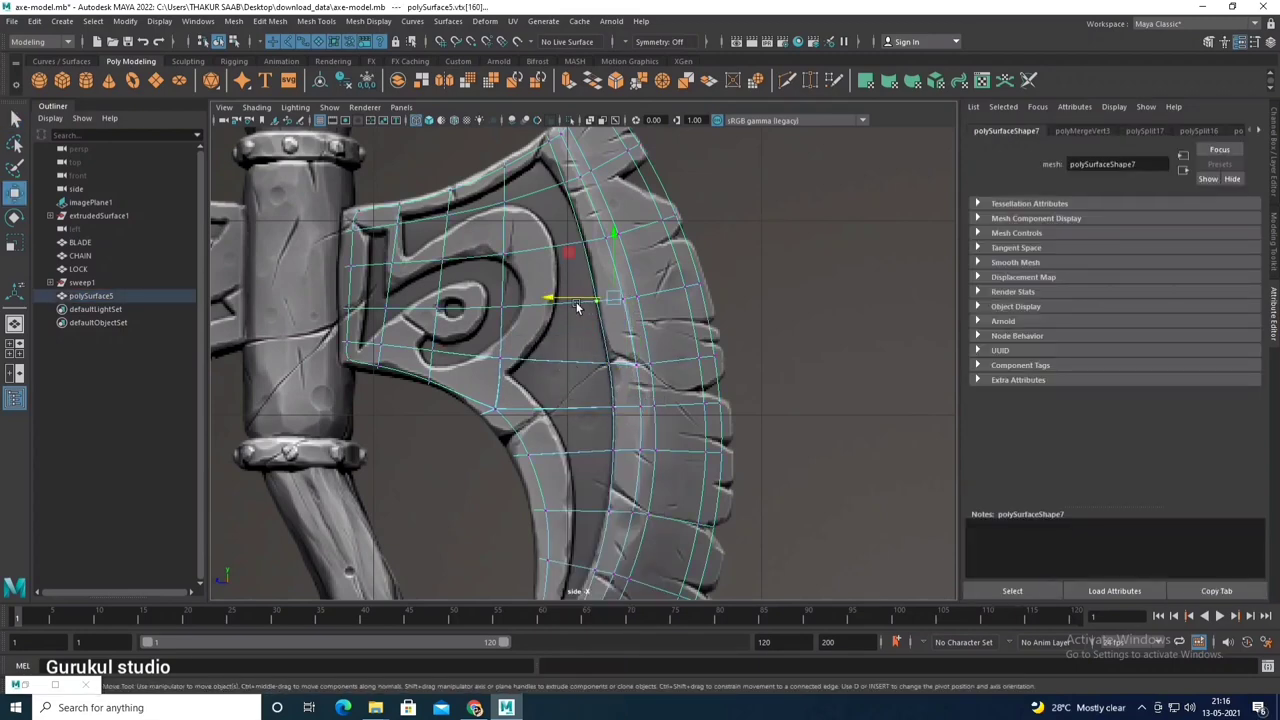
key("F8")
key("space")
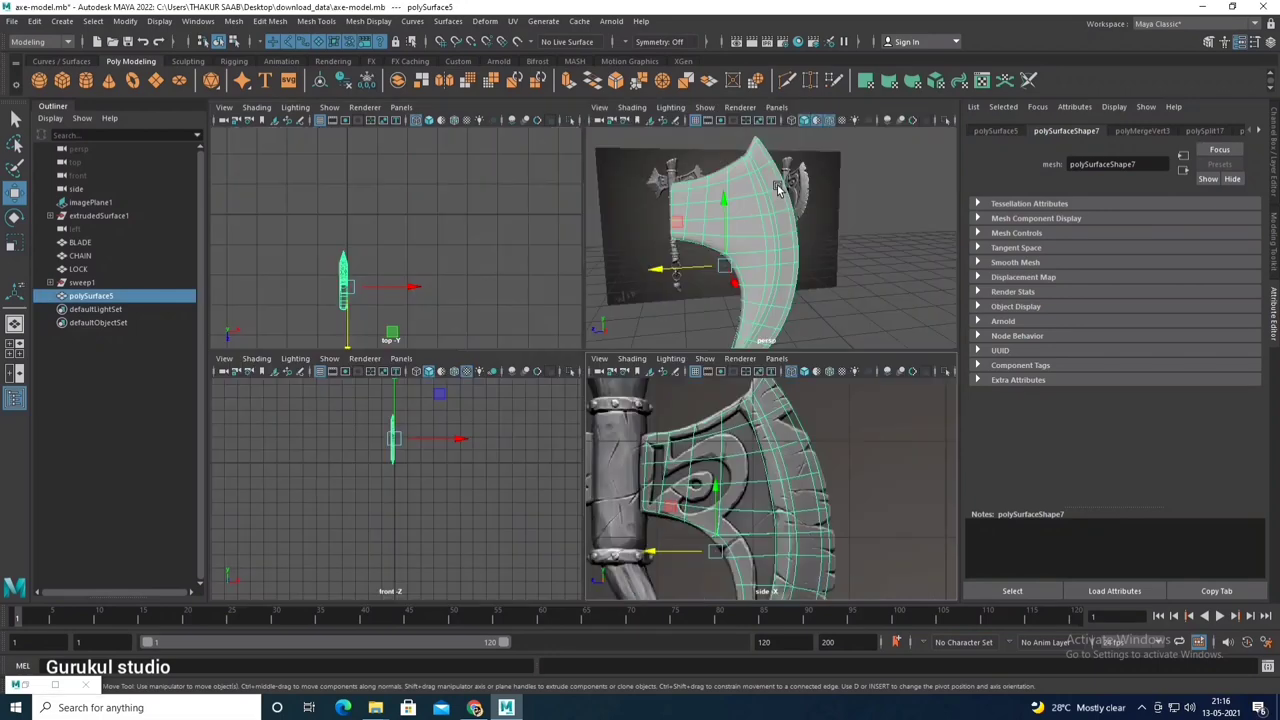
key("space")
left_click_drag(723, 295, 700, 290, "alt")
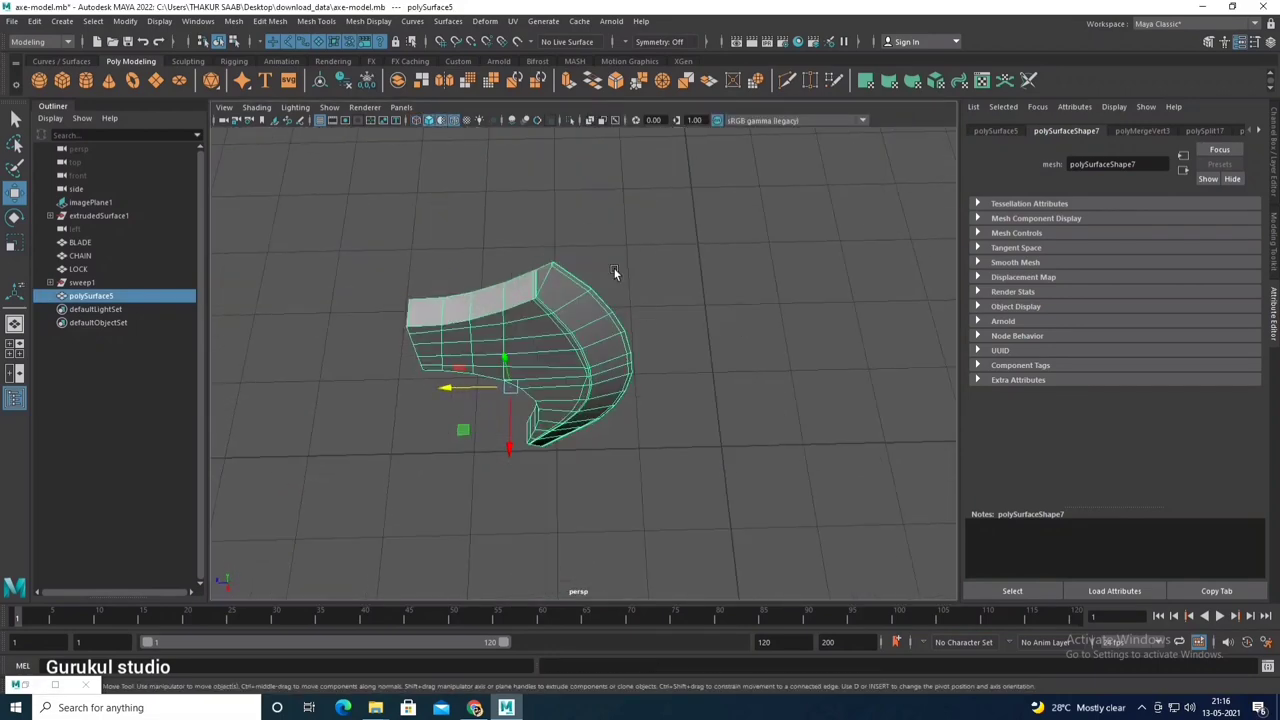
Step: Insert three edge loops across the blade, the last one close to its top edge
left_click(270, 21)
left_click(320, 109)
scroll(357, 251, "up", 5)
scroll(385, 347, "up", 3)
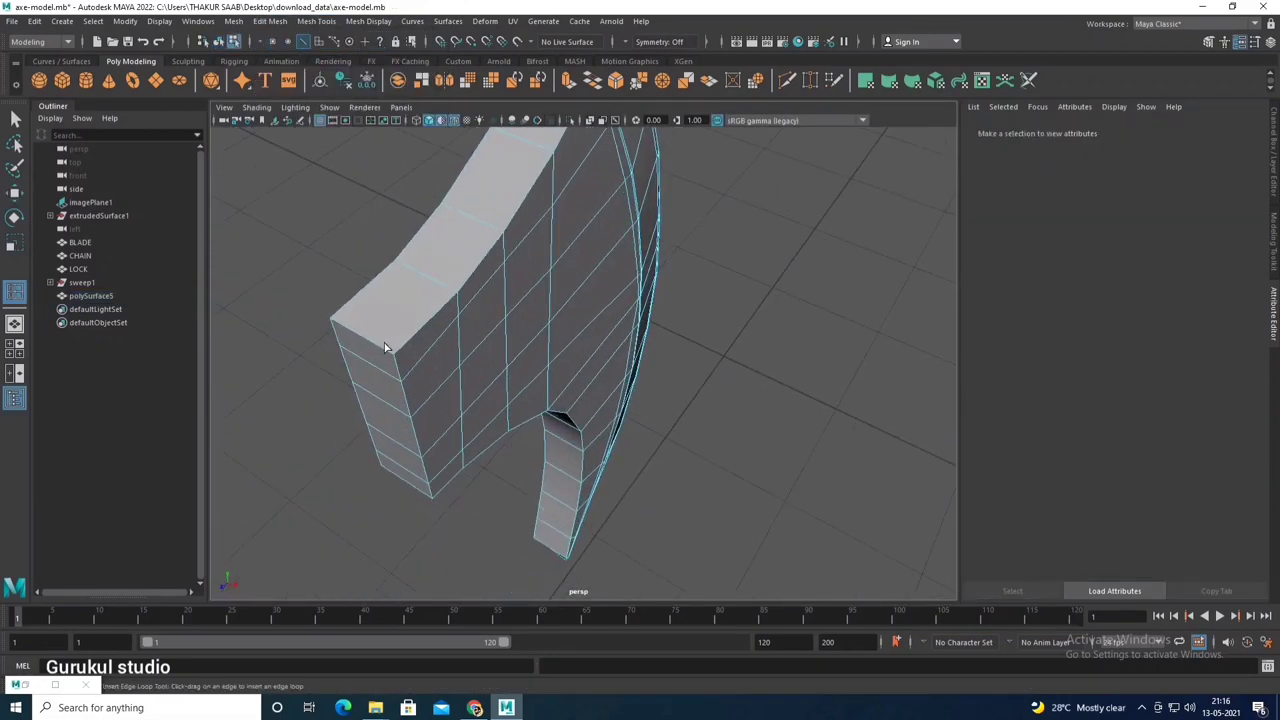
left_click(389, 357)
mouse_move(389, 357)
left_mouse_down("alt")
mouse_move(440, 370)
mouse_move(448, 328)
left_mouse_up("alt")
left_click(448, 329)
scroll(448, 329, "up", 3)
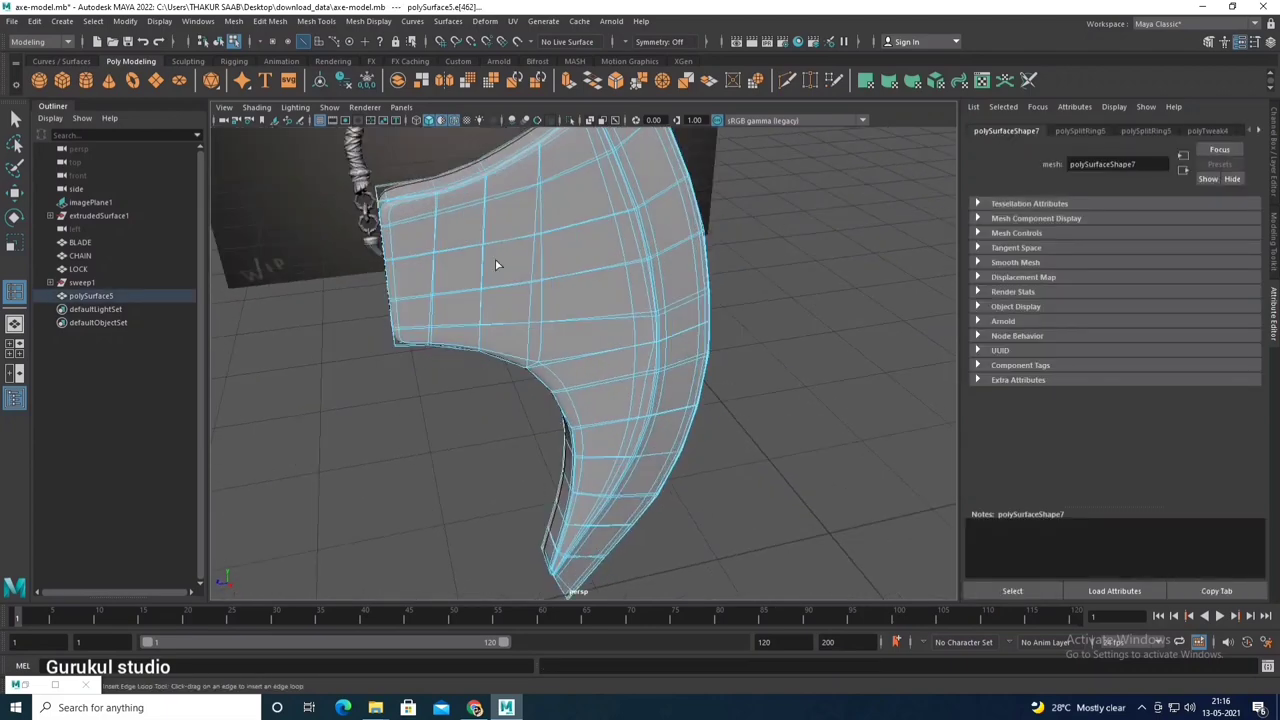
left_click(418, 197)
left_click_drag(418, 197, 408, 232, "alt")
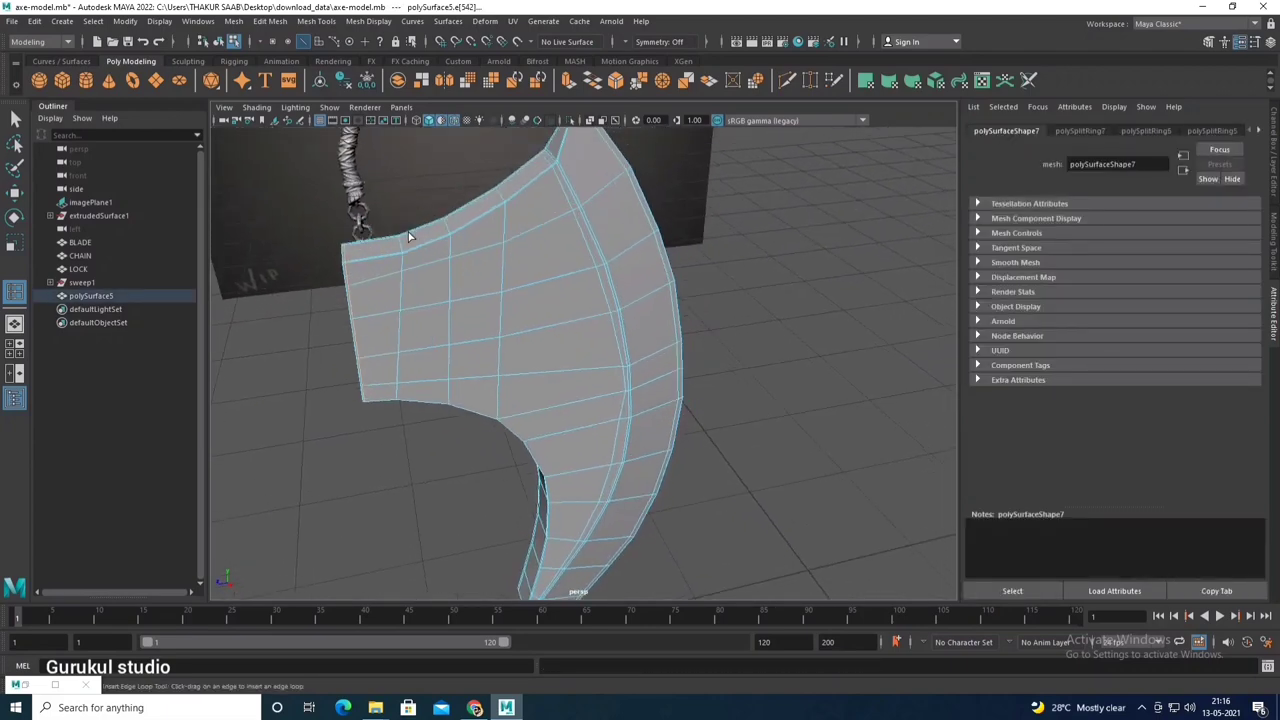
Step: Select the whole blade mesh to inspect it, then clear the selection
key("w")
scroll(506, 262, "down", 3)
left_click_drag(506, 262, 543, 337, "alt")
right_click_drag(543, 337, 575, 310)
scroll(721, 367, "up", 5)
left_click(723, 371)
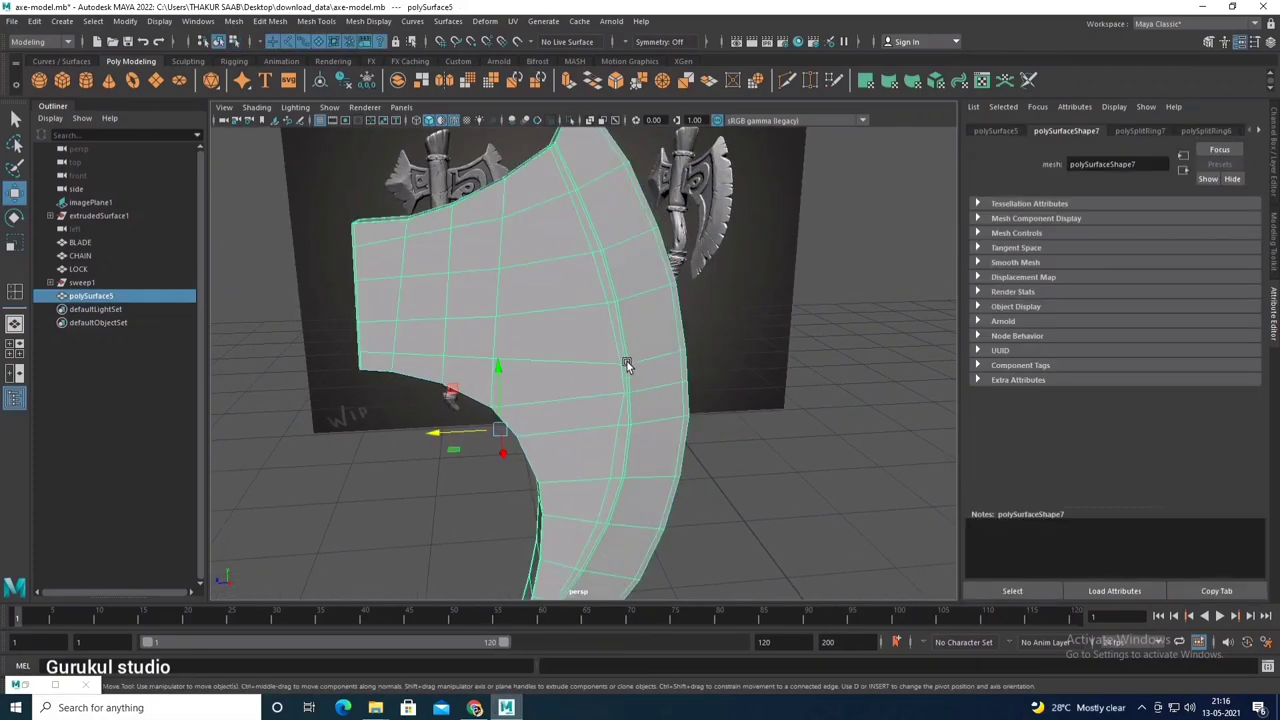
mouse_move(626, 363)
left_mouse_down("alt")
mouse_move(531, 266)
mouse_move(537, 277)
left_mouse_up("alt")
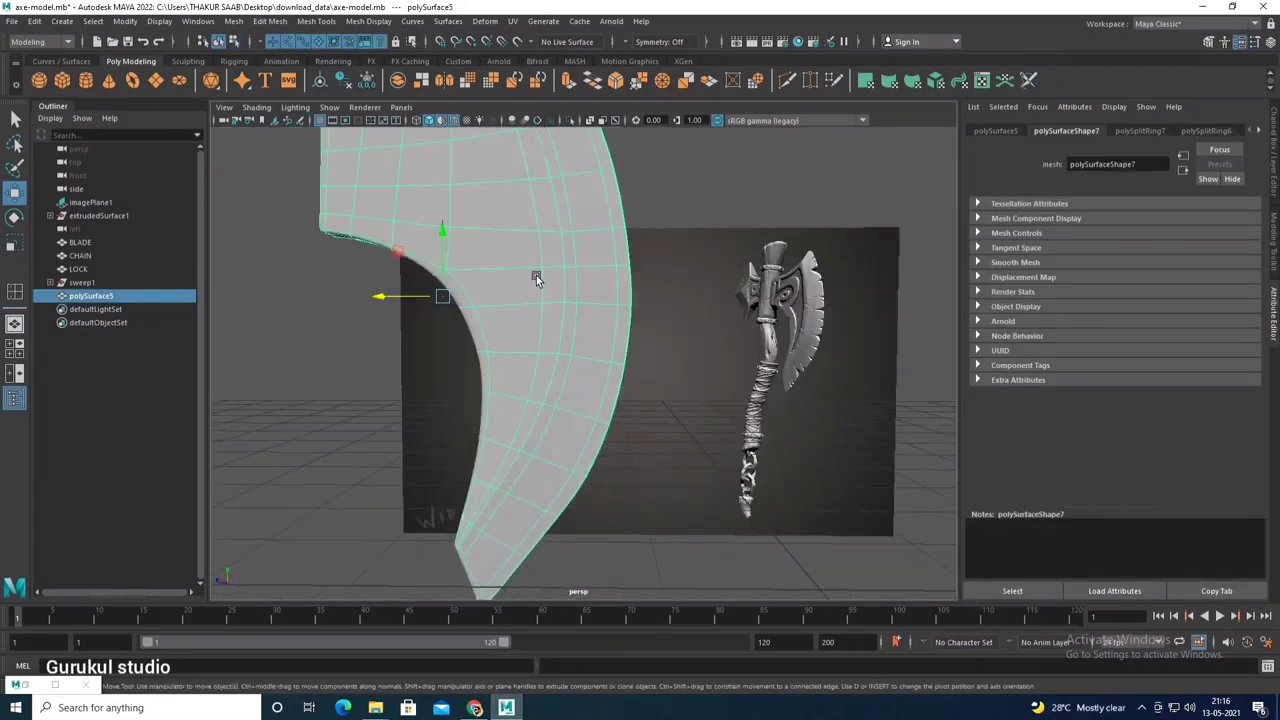
scroll(533, 340, "down", 5)
mouse_move(529, 399)
left_mouse_down("alt")
mouse_move(348, 319)
mouse_move(660, 484)
mouse_move(621, 388)
mouse_move(554, 423)
mouse_move(517, 400)
mouse_move(528, 277)
mouse_move(695, 500)
left_mouse_up("alt")
left_click(660, 484)
scroll(552, 401, "up", 5)
scroll(695, 500, "up", 3)
scroll(650, 286, "up", 3)
Step: Move the first vertices and edges on the blade's outer edge onto the reference outline
scroll(557, 294, "up", 3)
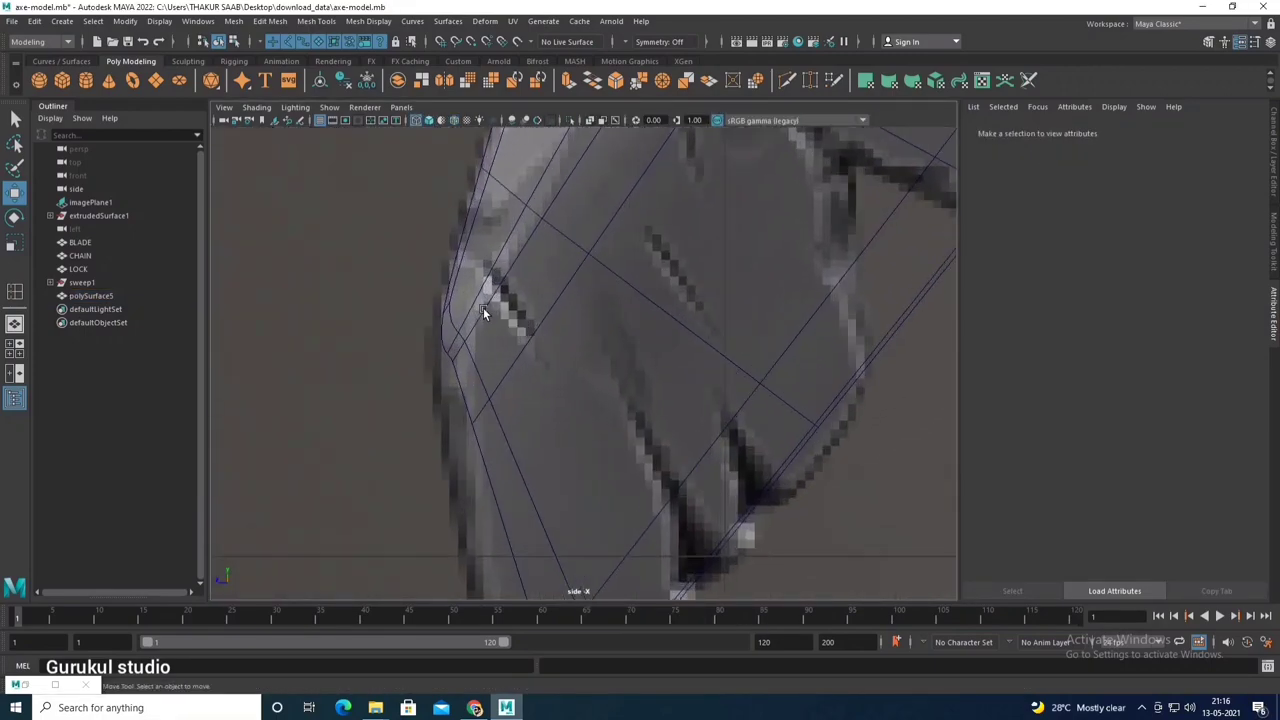
scroll(483, 307, "up", 2)
left_click(452, 357)
mouse_move(452, 360)
left_mouse_down()
mouse_move(455, 313)
mouse_move(517, 304)
left_mouse_up()
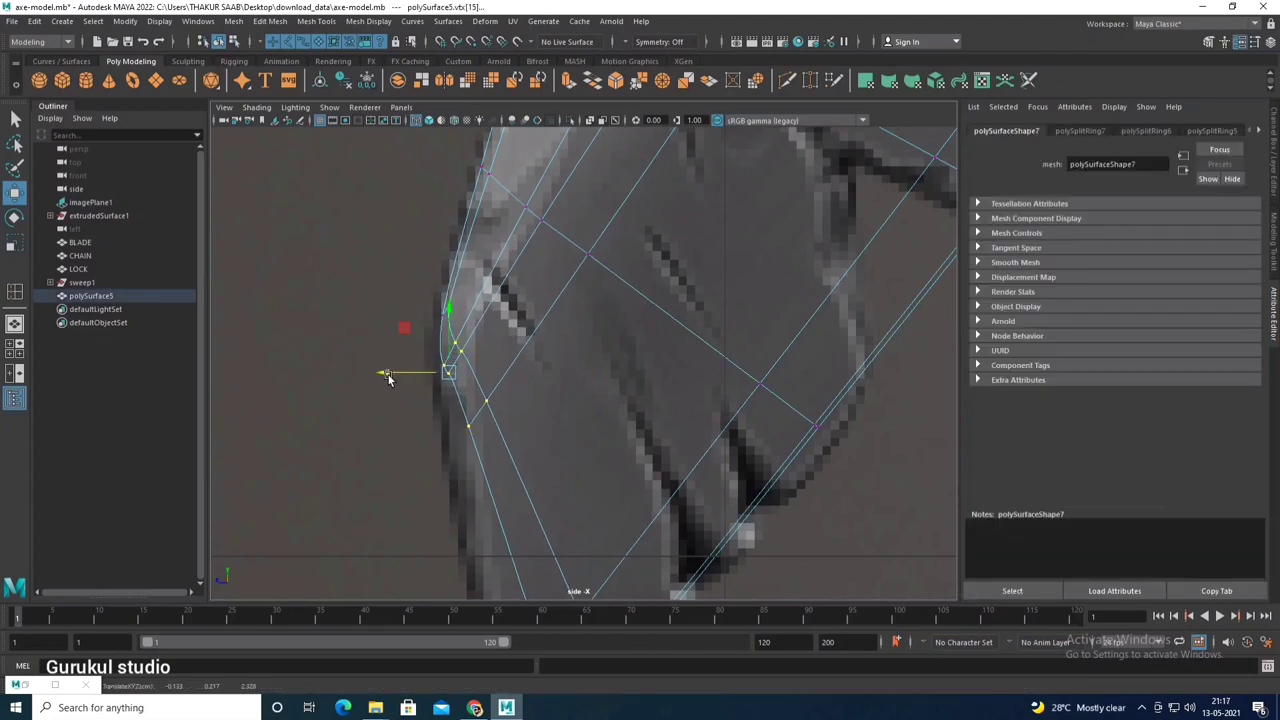
middle_click_drag(465, 378, 475, 347, "alt")
left_click_drag(413, 340, 410, 340)
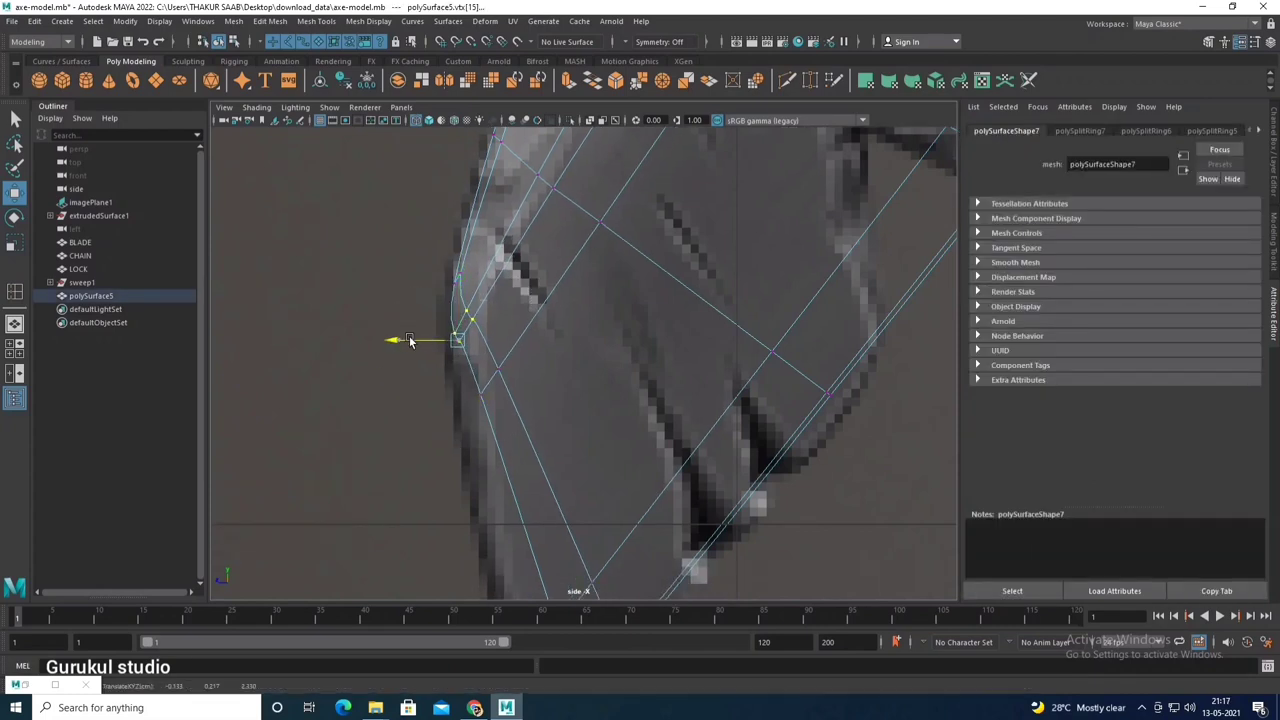
left_click(471, 331)
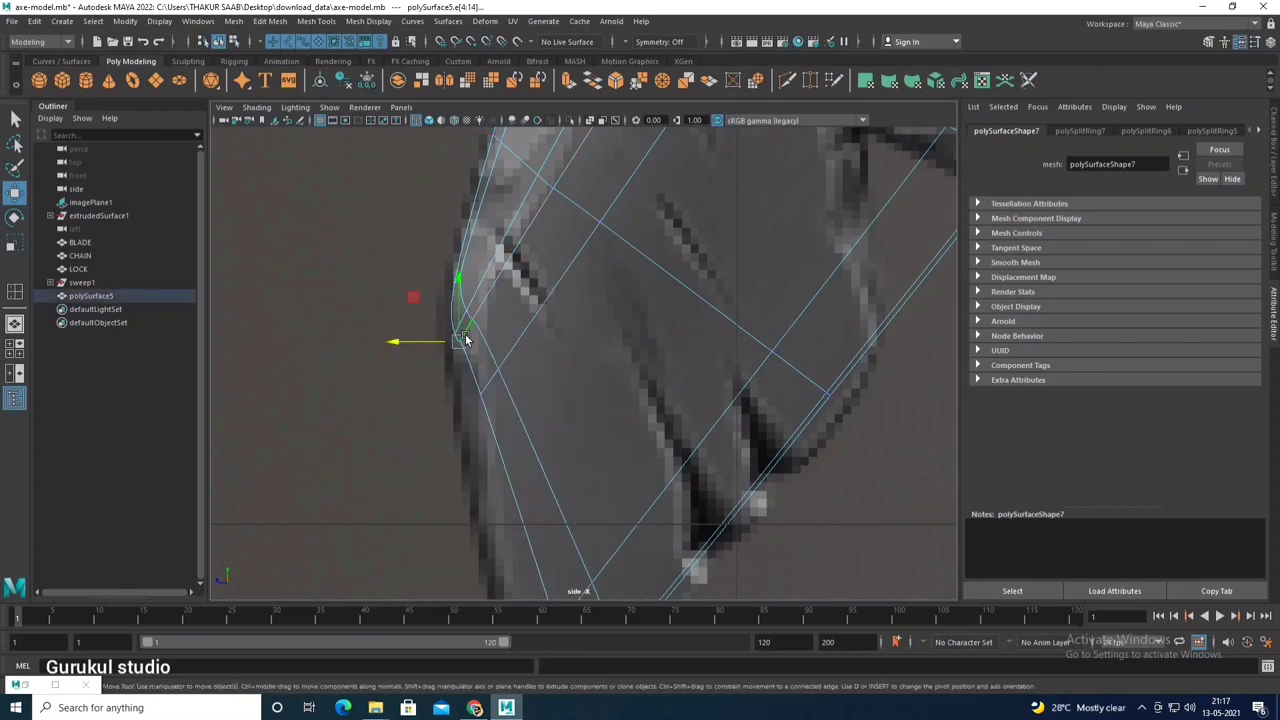
left_click_drag(465, 340, 431, 343)
scroll(462, 347, "up", 3)
scroll(491, 309, "up", 3)
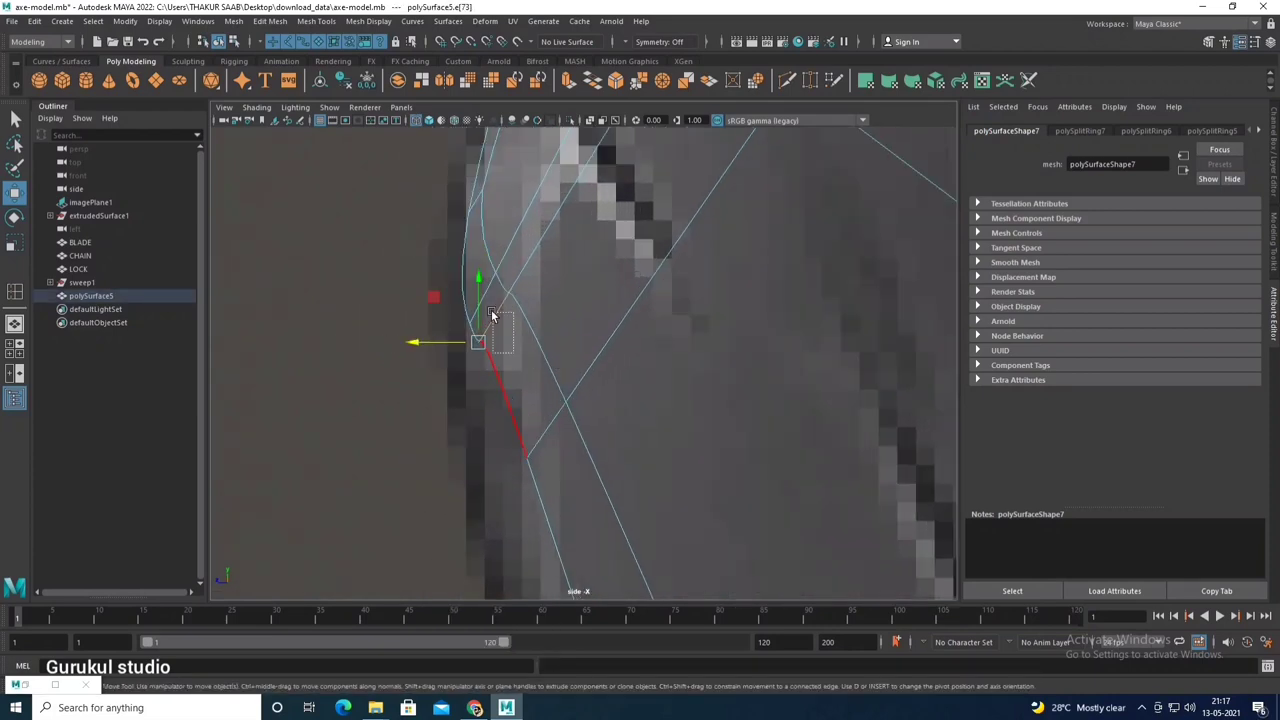
mouse_move(491, 309)
left_mouse_down()
mouse_move(478, 297)
mouse_move(489, 302)
left_mouse_up()
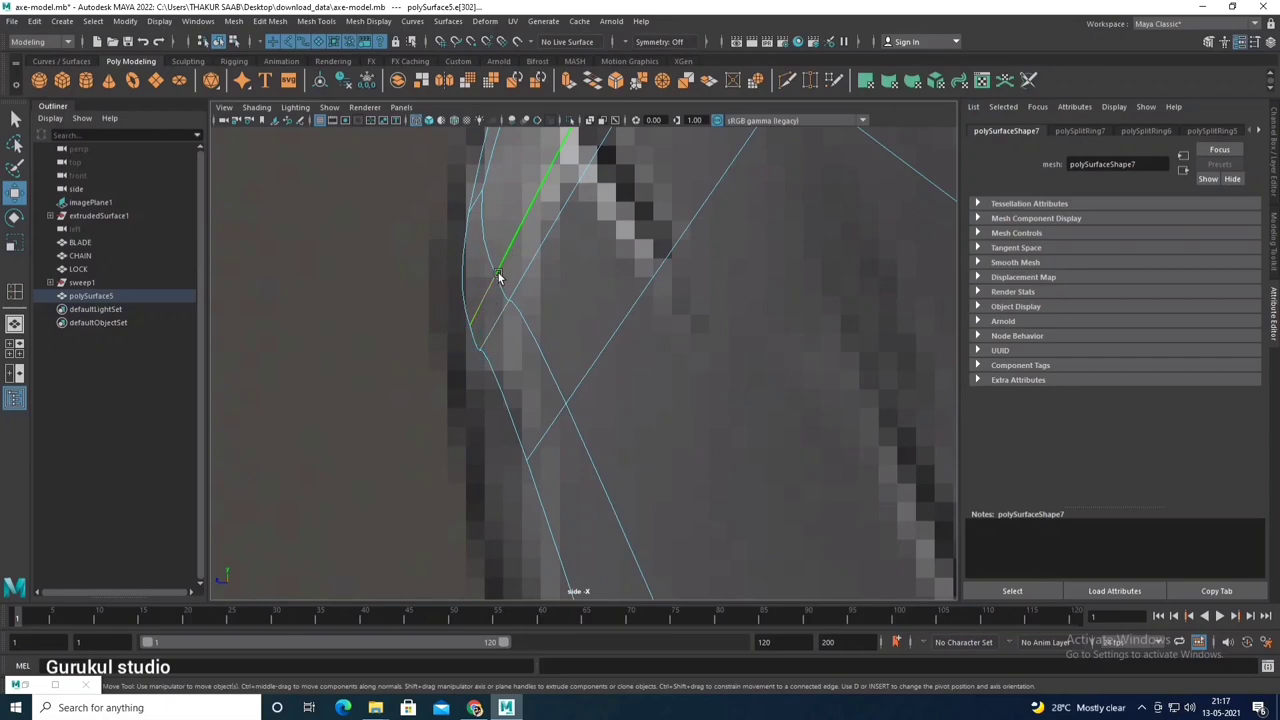
scroll(499, 277, "down", 3)
scroll(530, 313, "up", 3)
Step: Box-select the next vertex pairs along the outer edge and push them out to the outline
right_click_drag(500, 270, 443, 243)
mouse_move(474, 208)
left_mouse_down()
mouse_move(524, 276)
mouse_move(459, 277)
left_mouse_up()
scroll(480, 290, "down", 1)
scroll(468, 298, "down", 1)
scroll(468, 298, "down", 1)
middle_click_drag(423, 291, 423, 241, "alt")
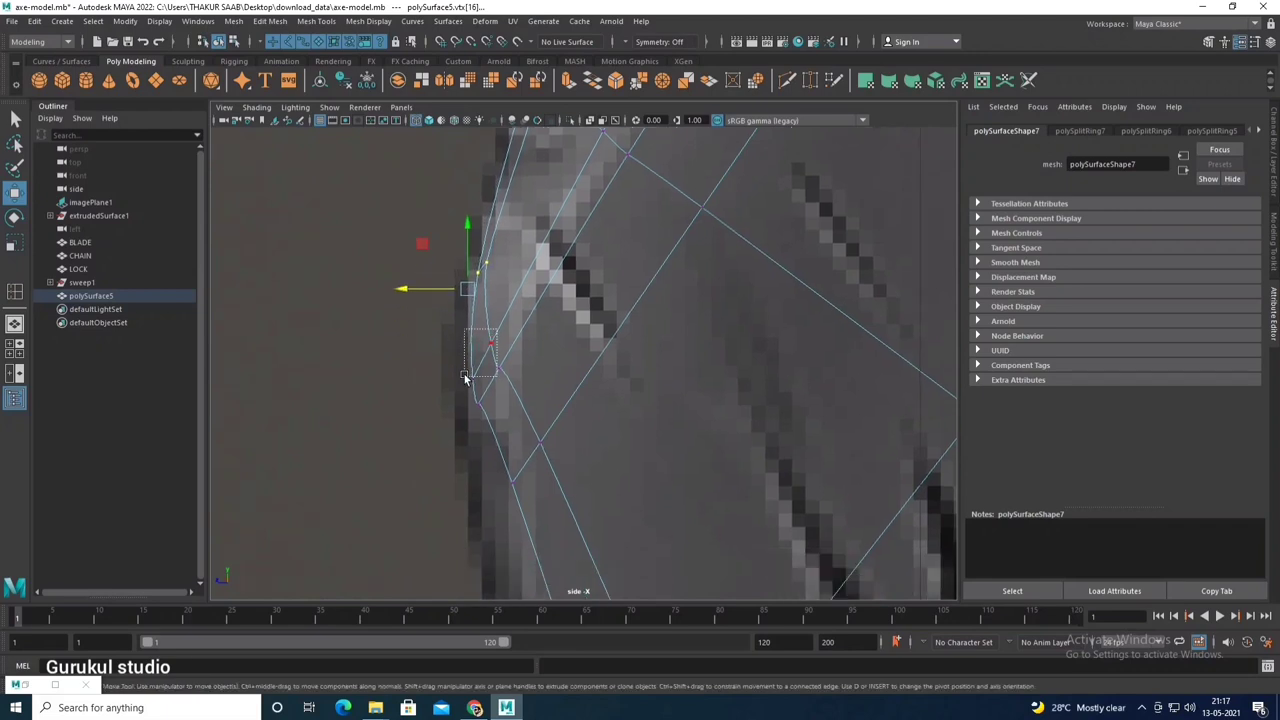
left_click_drag(455, 330, 500, 394)
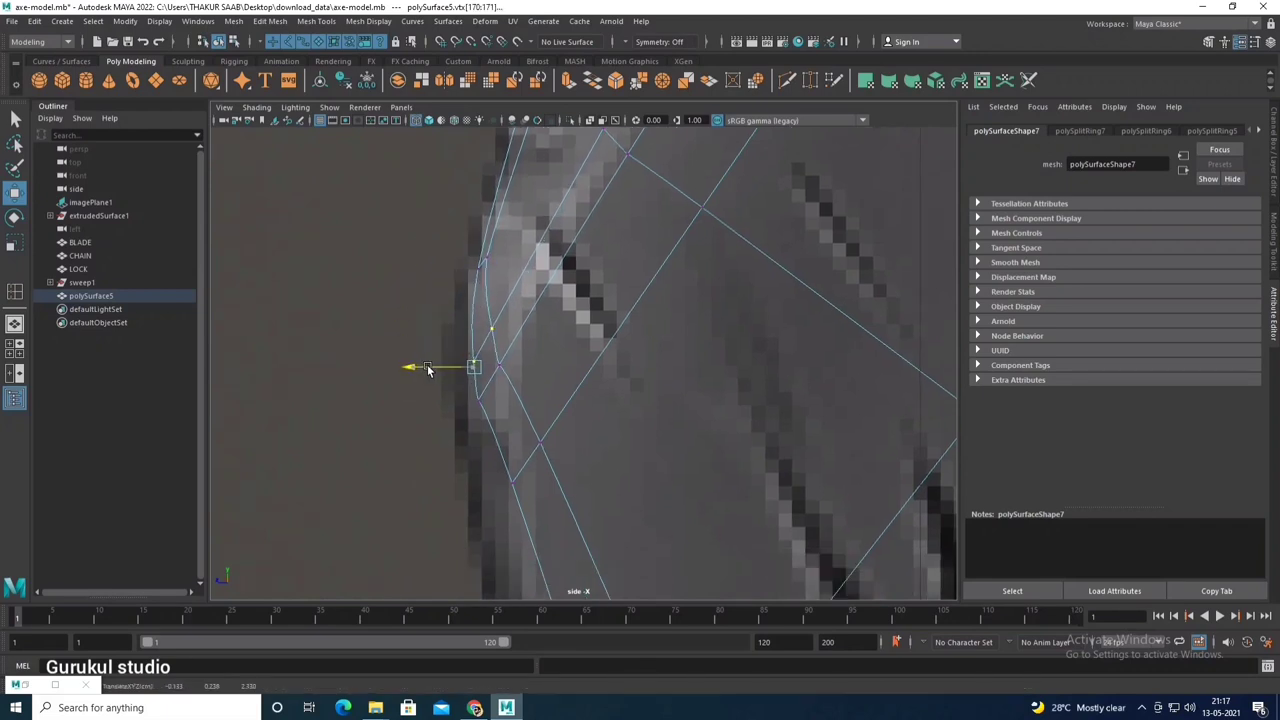
middle_click_drag(443, 366, 458, 290, "alt")
left_click_drag(590, 358, 421, 327)
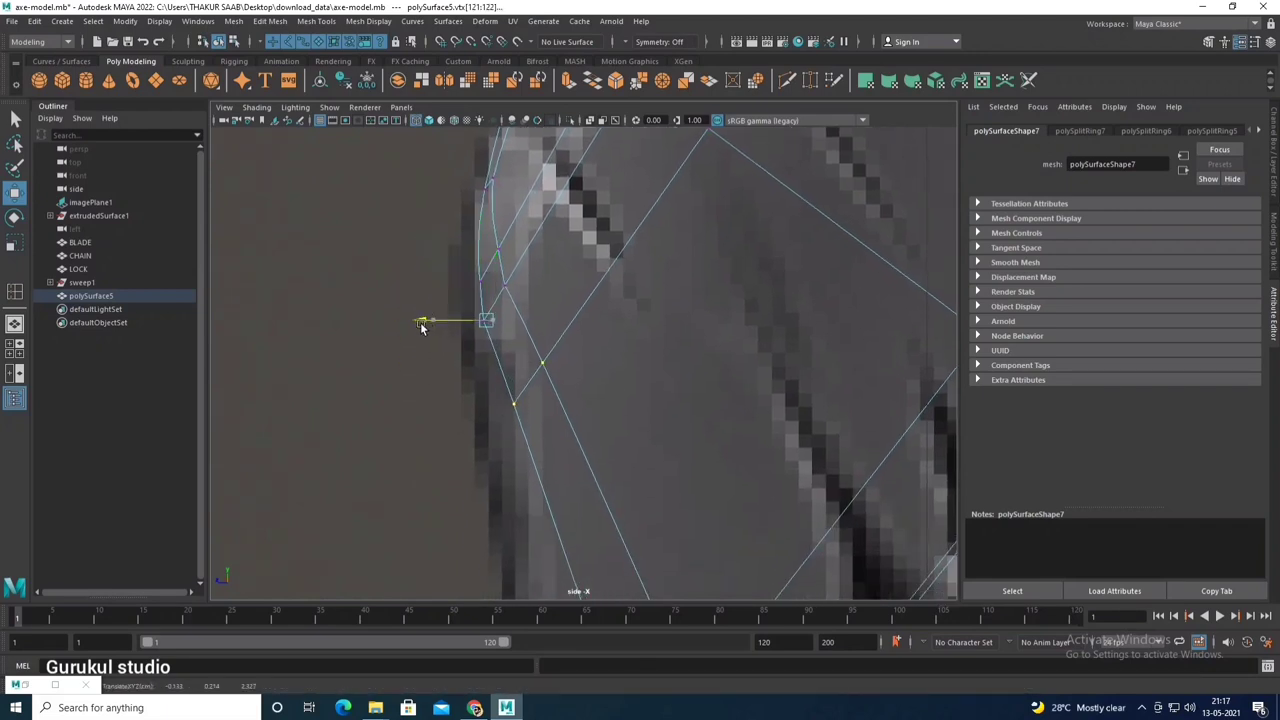
scroll(500, 320, "down", 5)
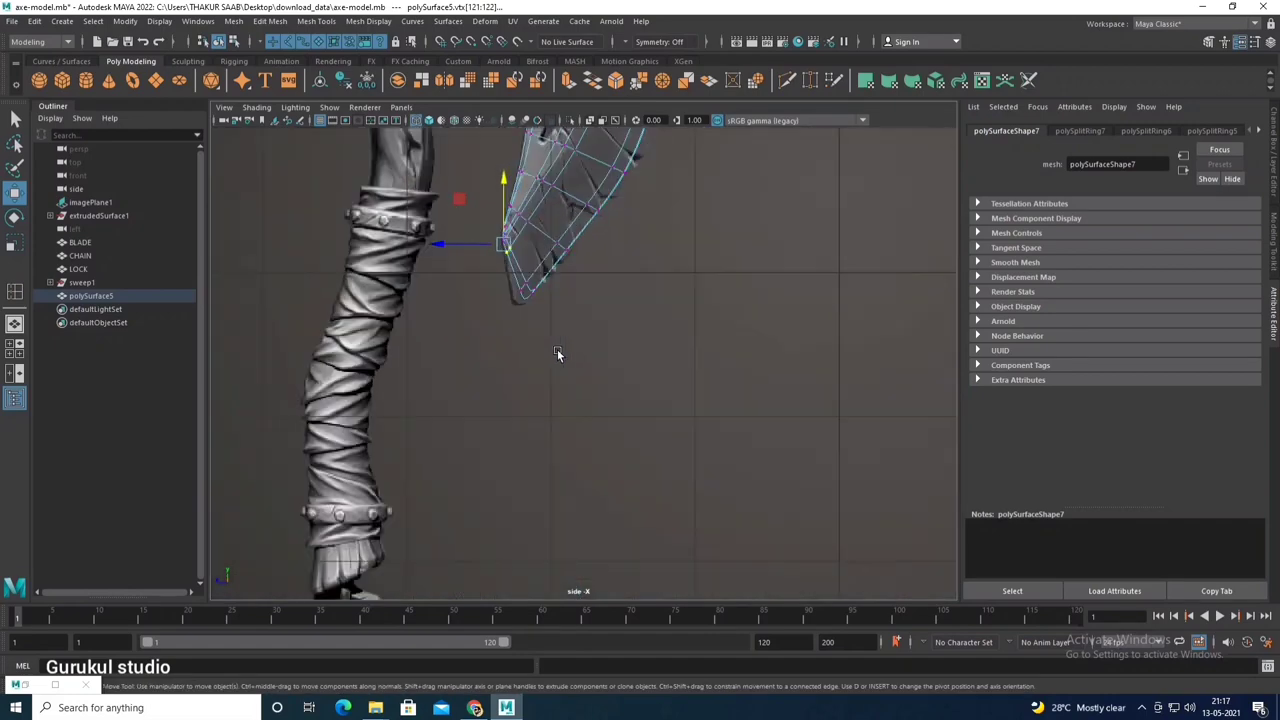
scroll(557, 354, "up", 4)
Step: Pull the blade-tip vertices left to match the reference, then select imagePlane1
left_click_drag(520, 376, 556, 444)
scroll(540, 440, "up", 2)
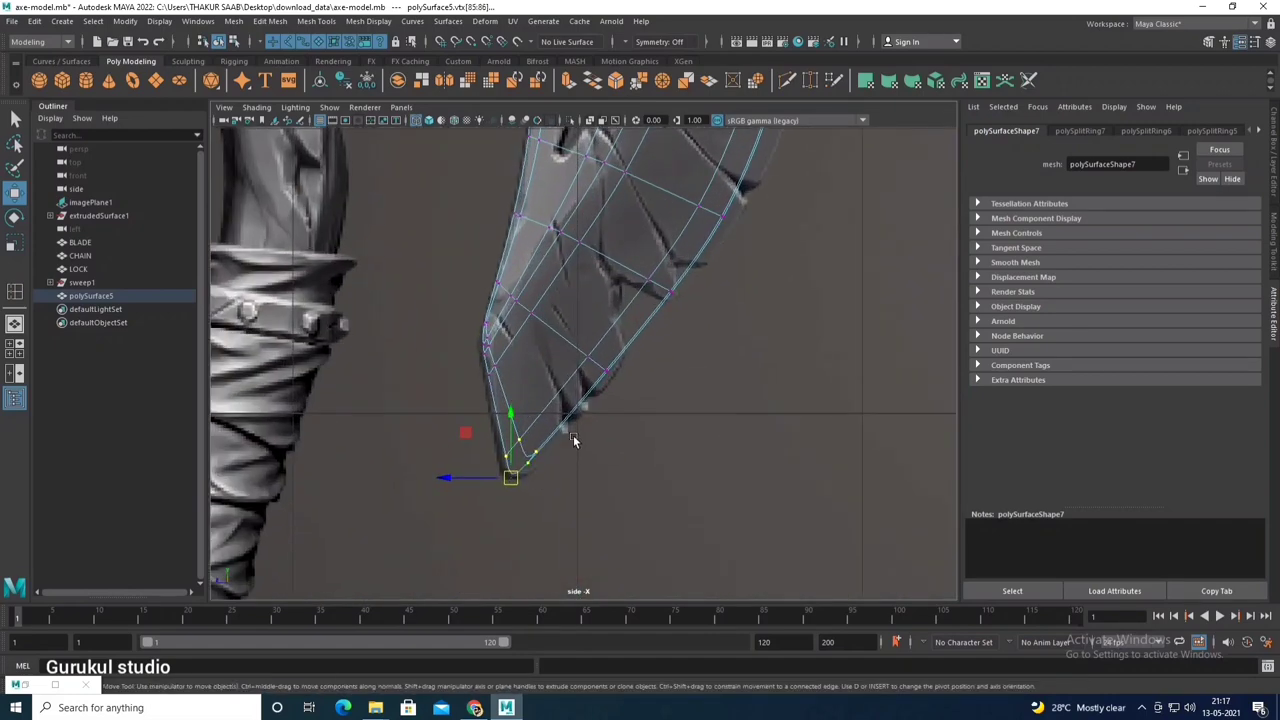
scroll(518, 460, "up", 2)
middle_click_drag(583, 389, 555, 417, "alt")
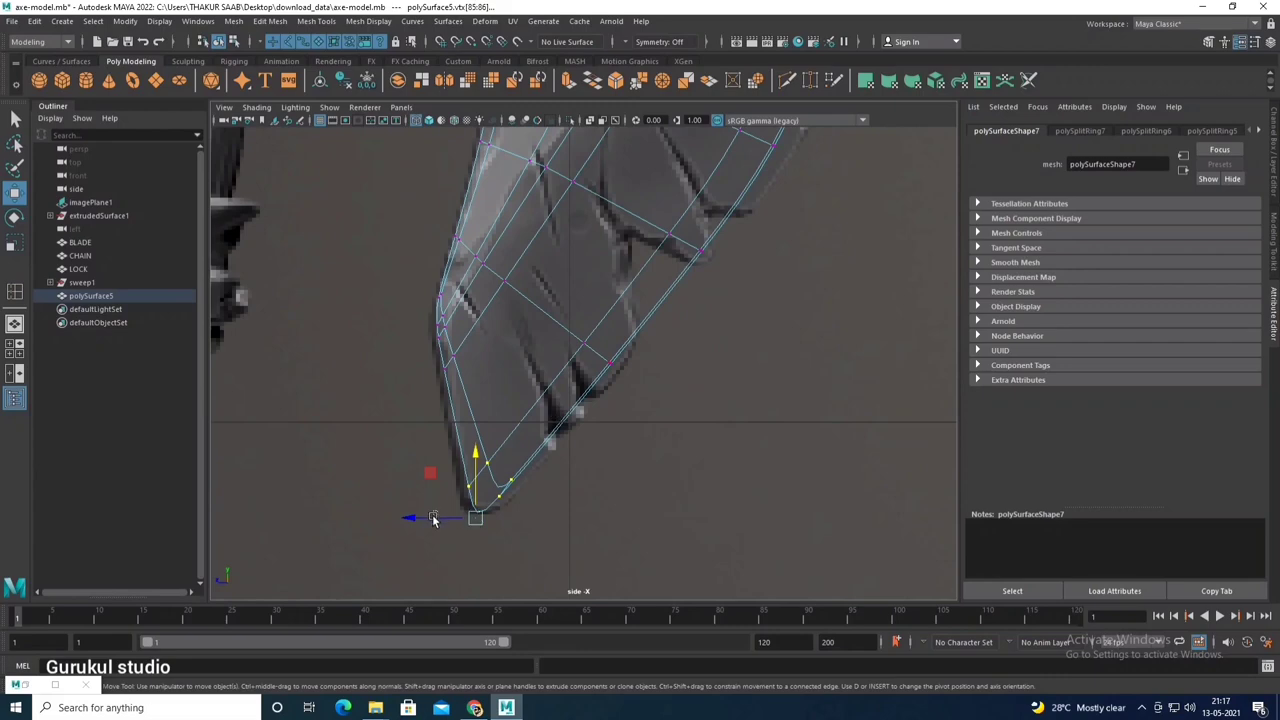
left_click_drag(433, 519, 430, 519)
left_click(475, 457)
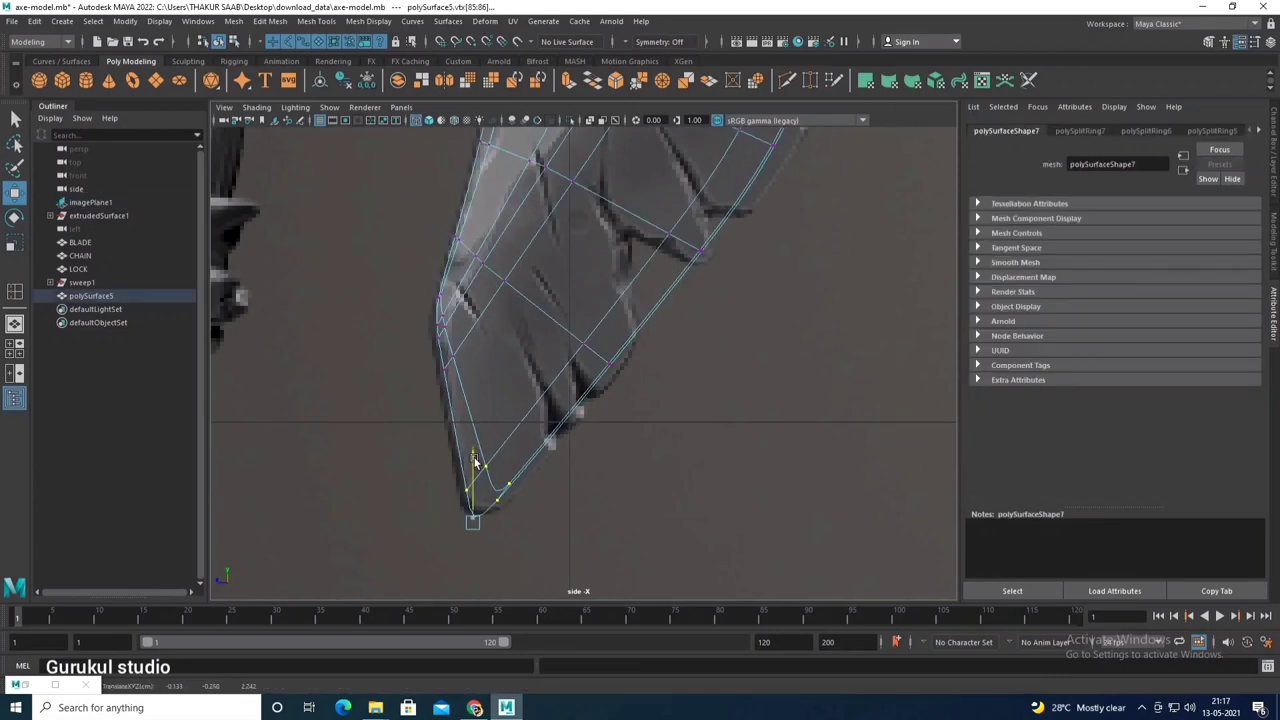
scroll(534, 366, "down", 1)
scroll(594, 376, "down", 3)
scroll(635, 452, "down", 2)
scroll(635, 447, "up", 5)
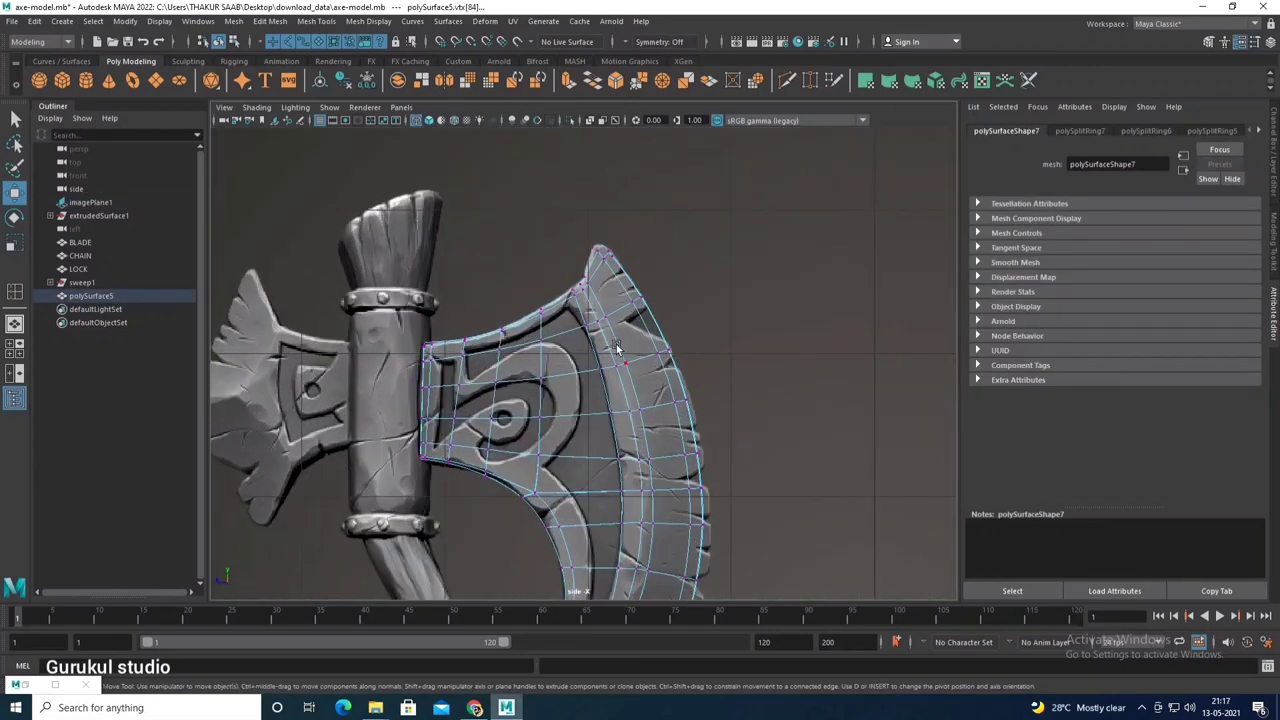
left_click(620, 335)
scroll(531, 419, "up", 2)
scroll(531, 419, "up", 2)
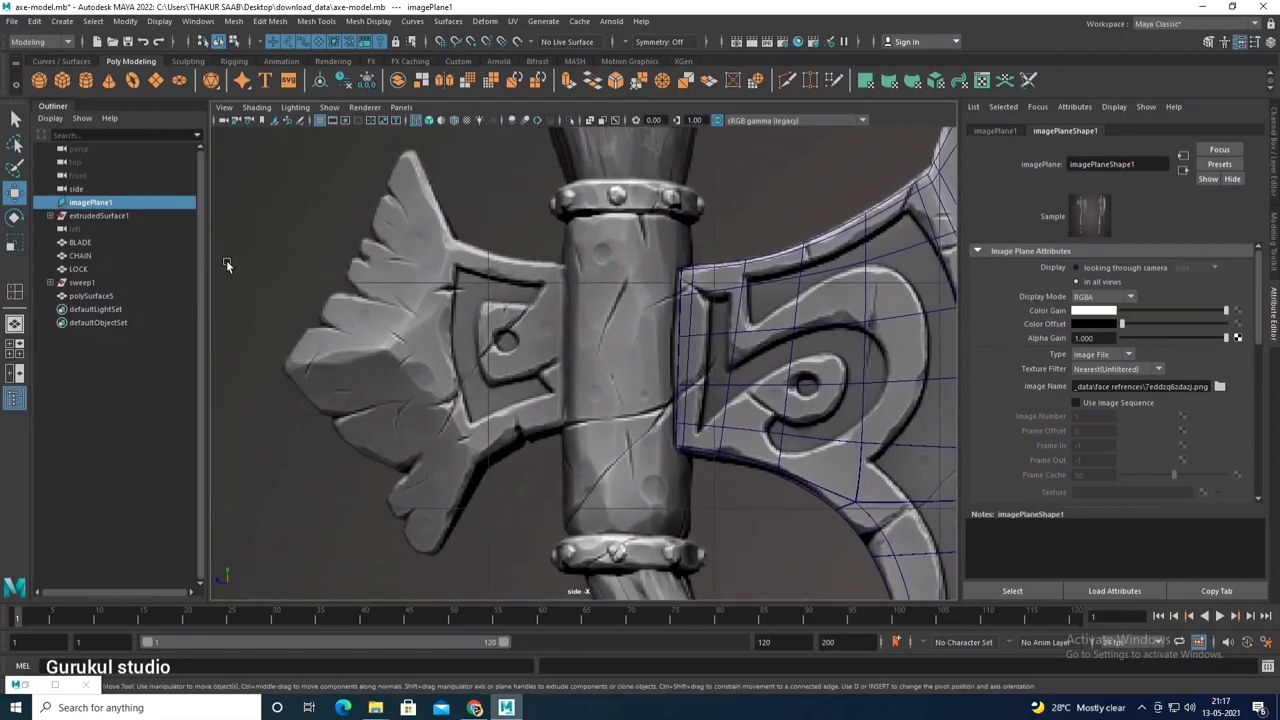
Step: Trace the back plate's corners with Create Polygon Tool, producing polySurface6
left_click(316, 21)
left_click(340, 108)
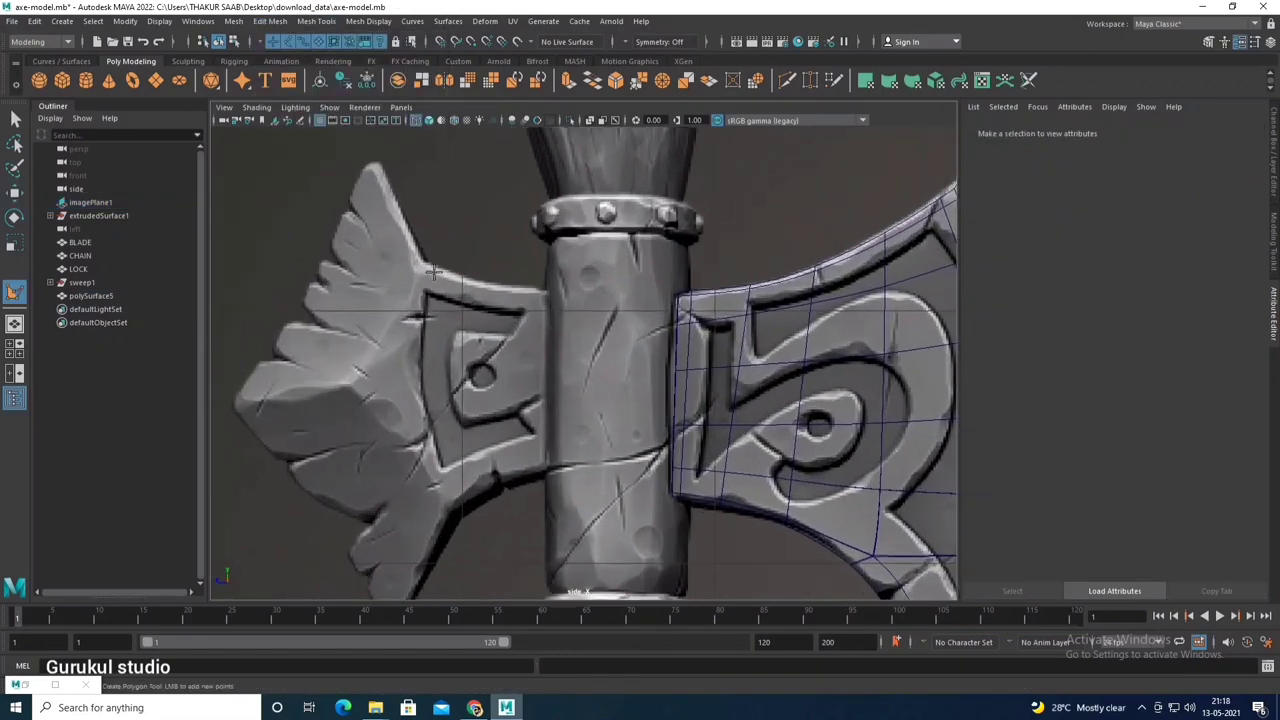
scroll(538, 284, "up", 2)
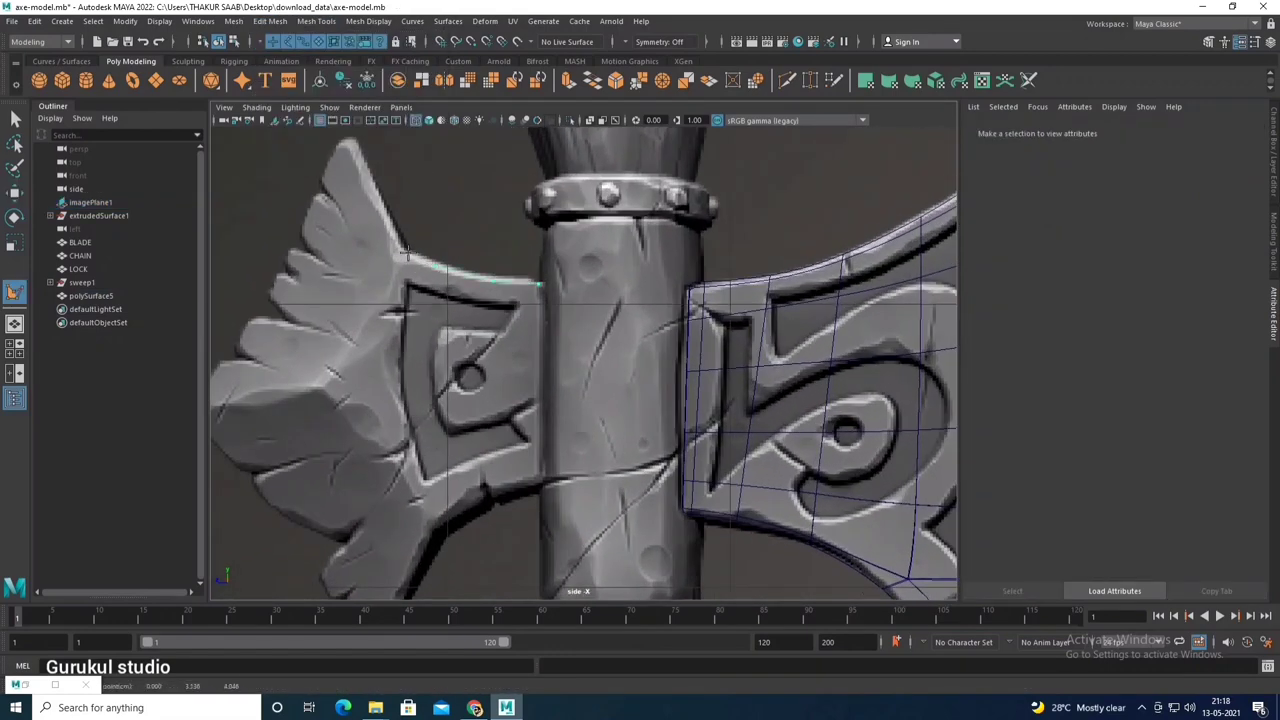
scroll(406, 254, "down", 2)
scroll(378, 270, "up", 2)
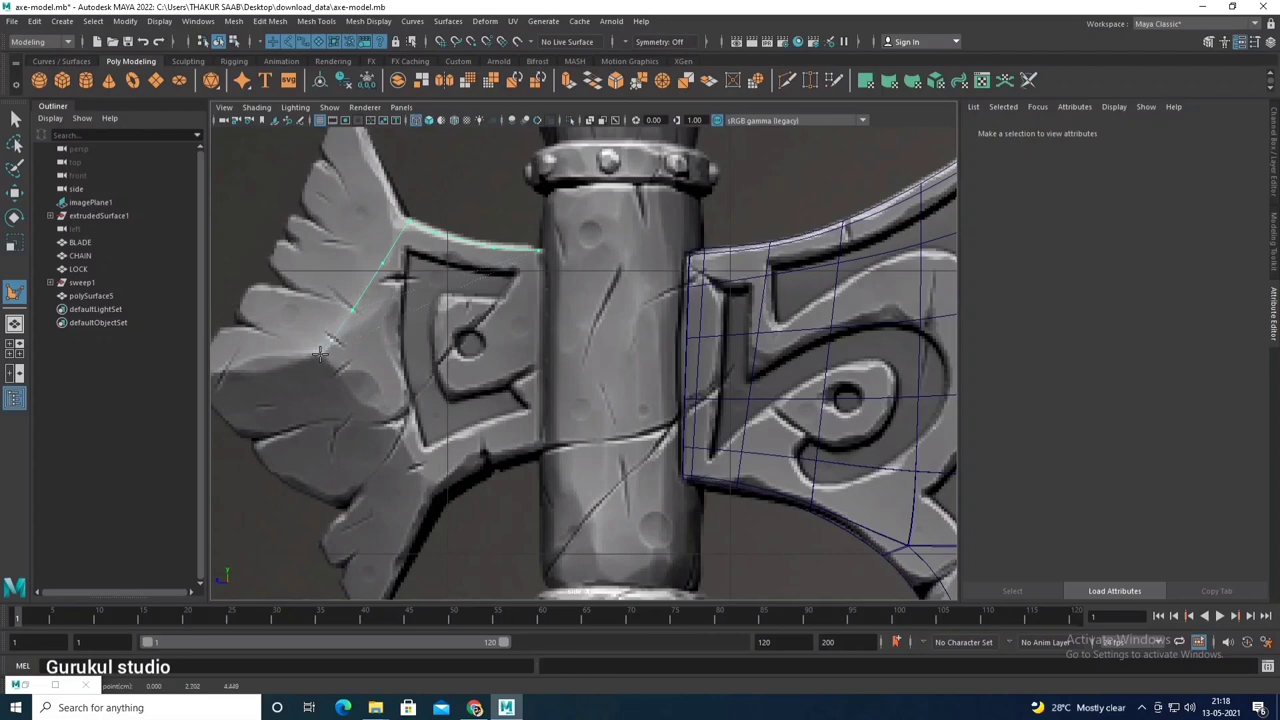
scroll(360, 394, "down", 2)
scroll(396, 374, "up", 2)
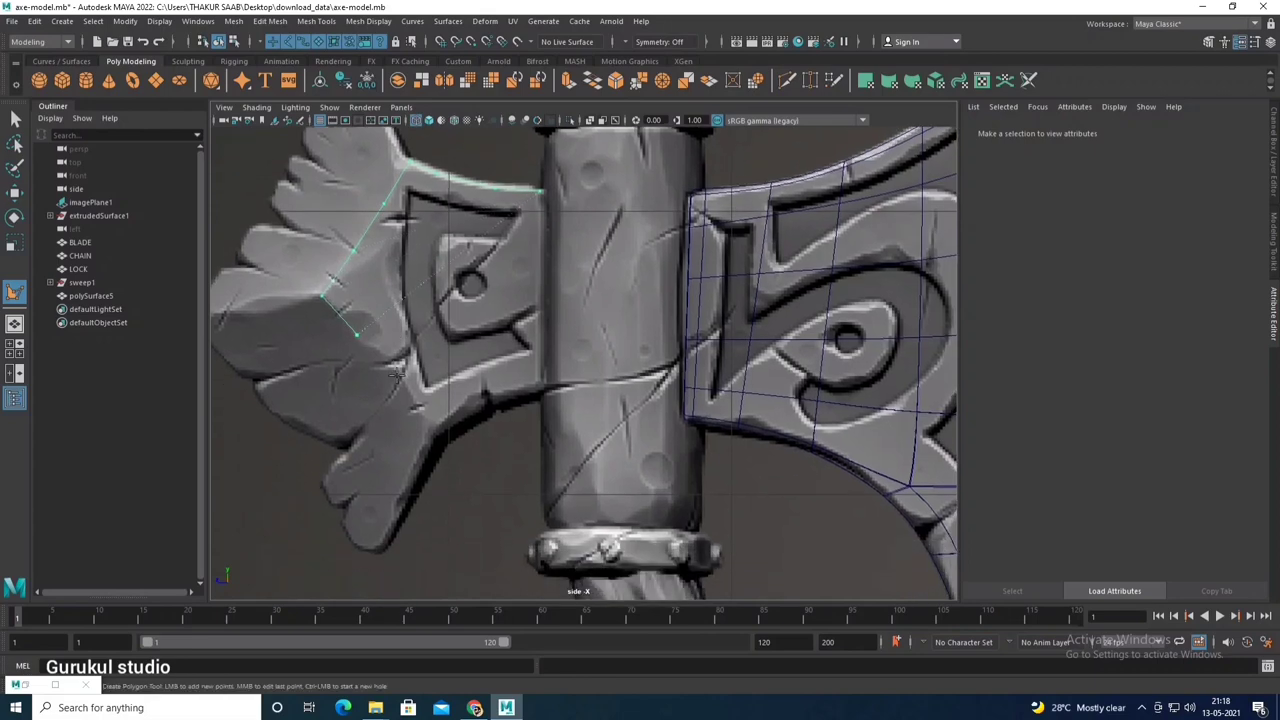
left_click(434, 436)
middle_click_drag(434, 436, 435, 370, "alt")
left_click(446, 376)
middle_click_drag(454, 300, 446, 376, "alt")
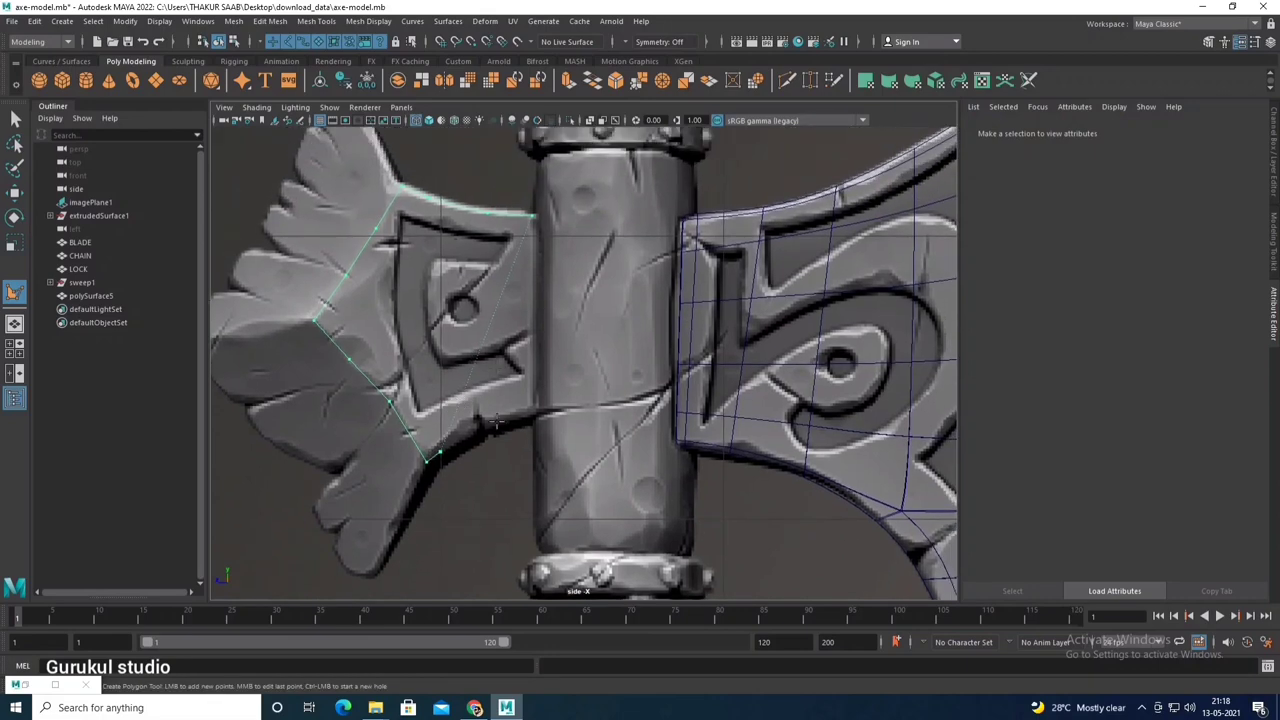
key("Return")
Step: Use Multi-Cut to cut a new edge across the back plate's lower part
scroll(500, 360, "up", 2)
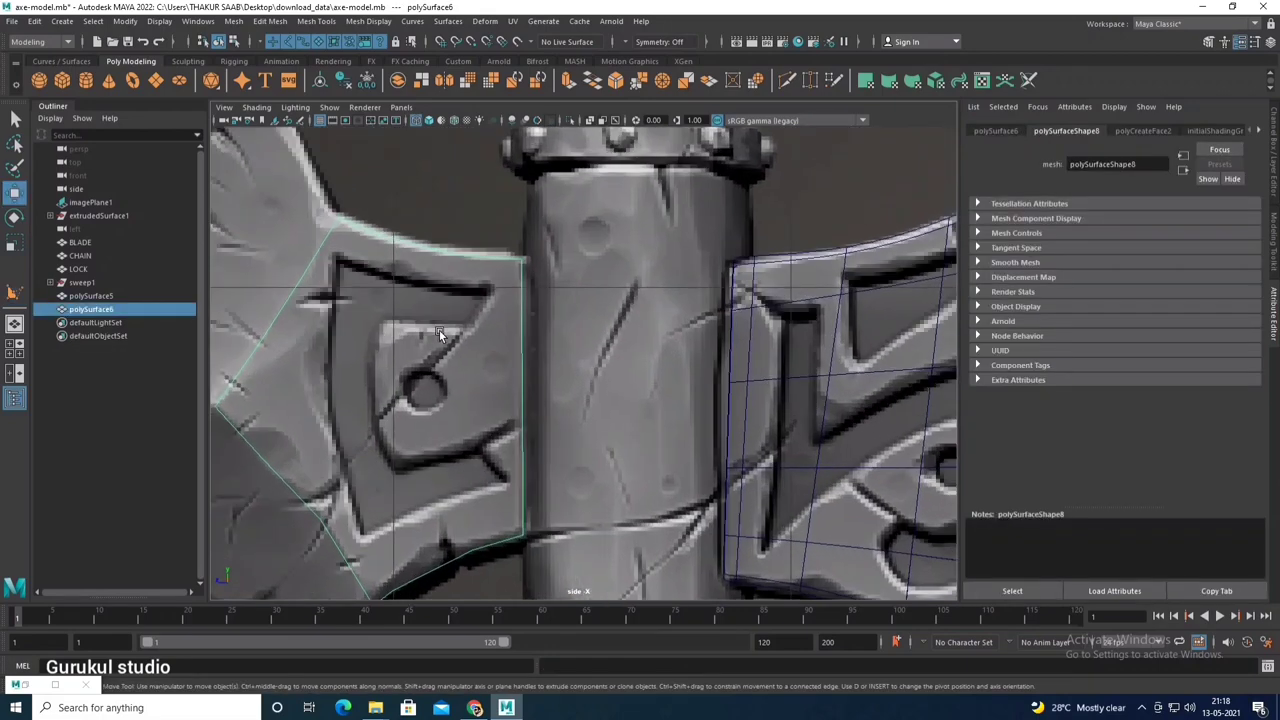
scroll(439, 329, "up", 2)
left_click(316, 21)
left_click(334, 148)
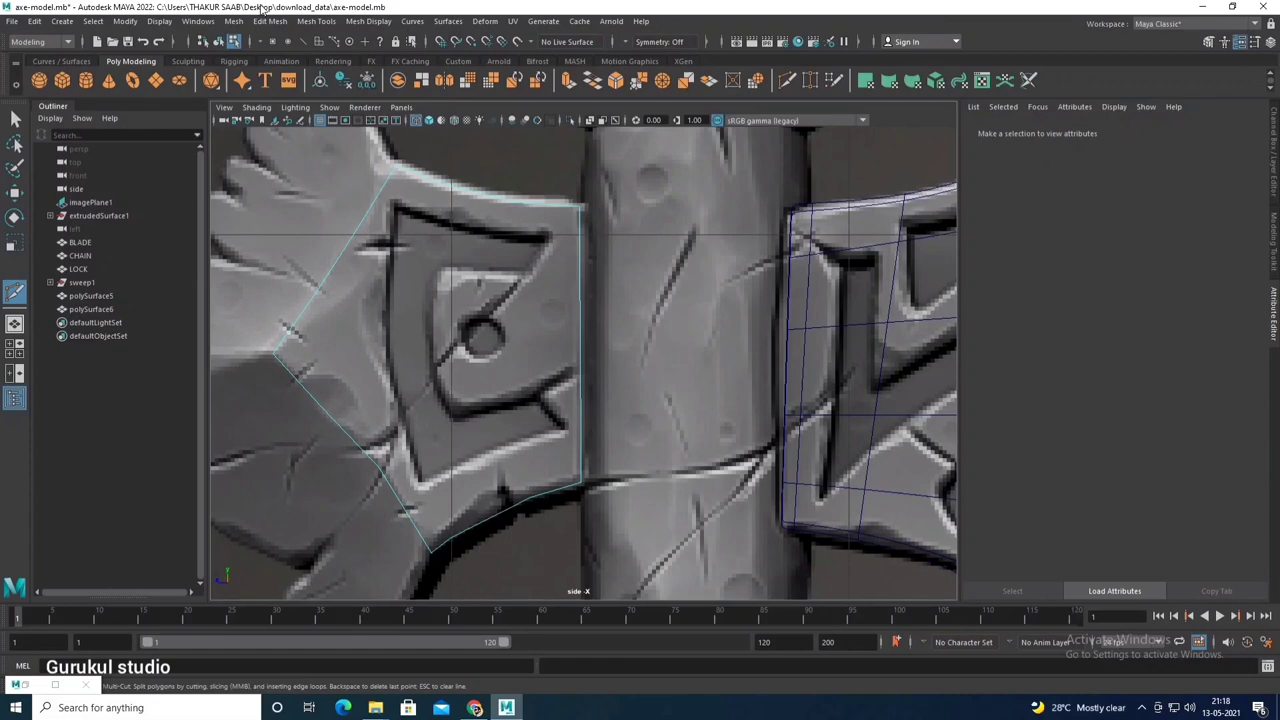
right_click_drag(478, 210, 480, 240)
mouse_move(480, 240)
middle_mouse_down("alt")
mouse_move(556, 395)
mouse_move(523, 443)
middle_mouse_up("alt")
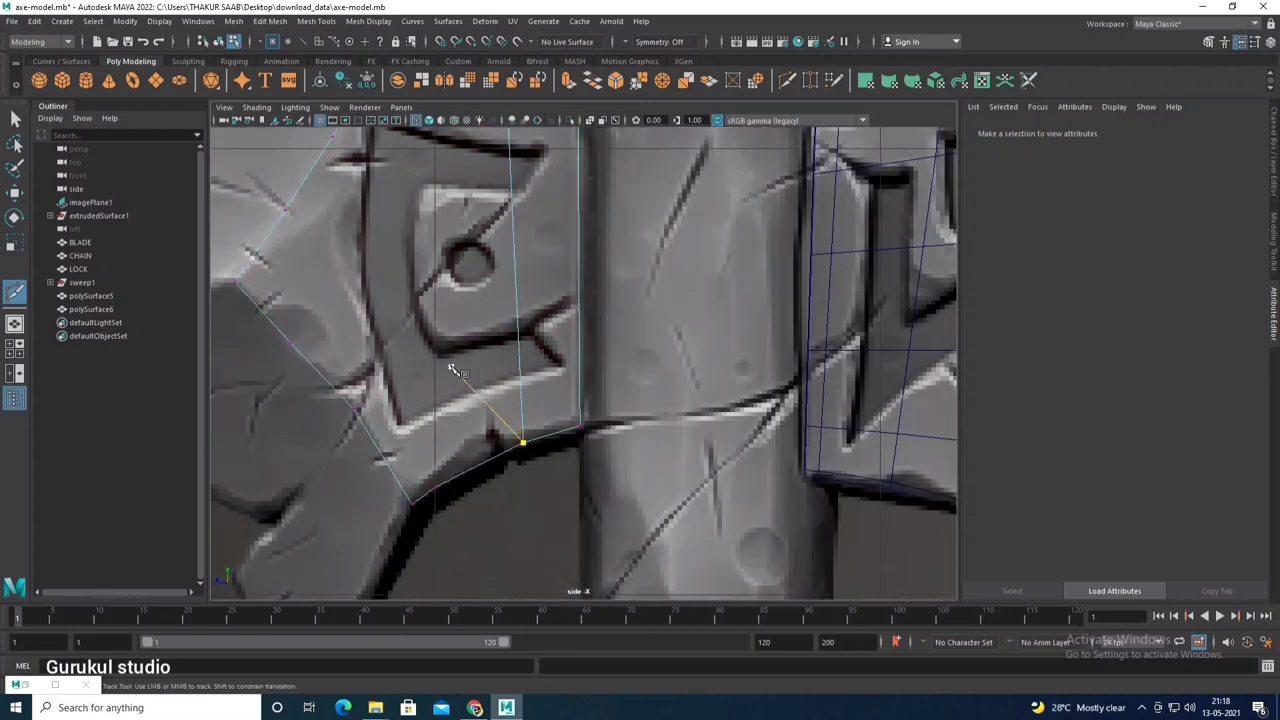
scroll(493, 335, "up", 1)
mouse_move(494, 595)
middle_mouse_down("alt")
mouse_move(491, 487)
mouse_move(443, 366)
mouse_move(381, 357)
middle_mouse_up("alt")
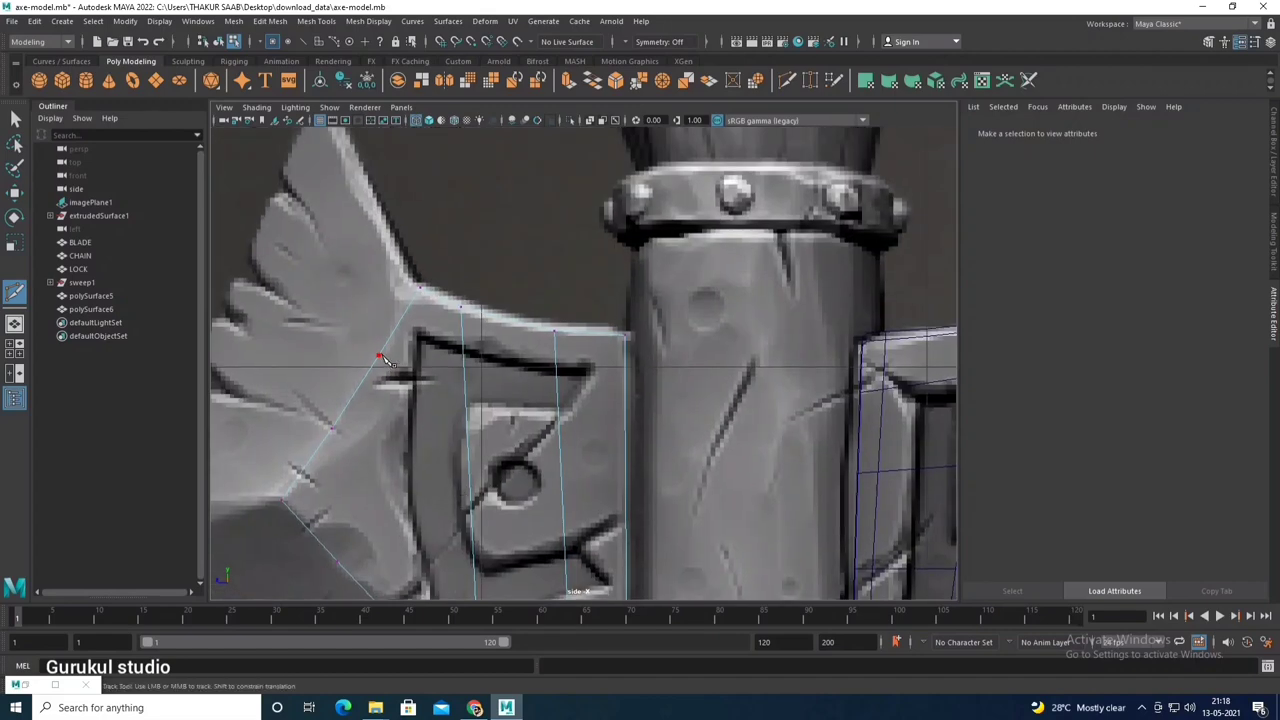
left_click(463, 371)
left_click(556, 376)
left_click(561, 452)
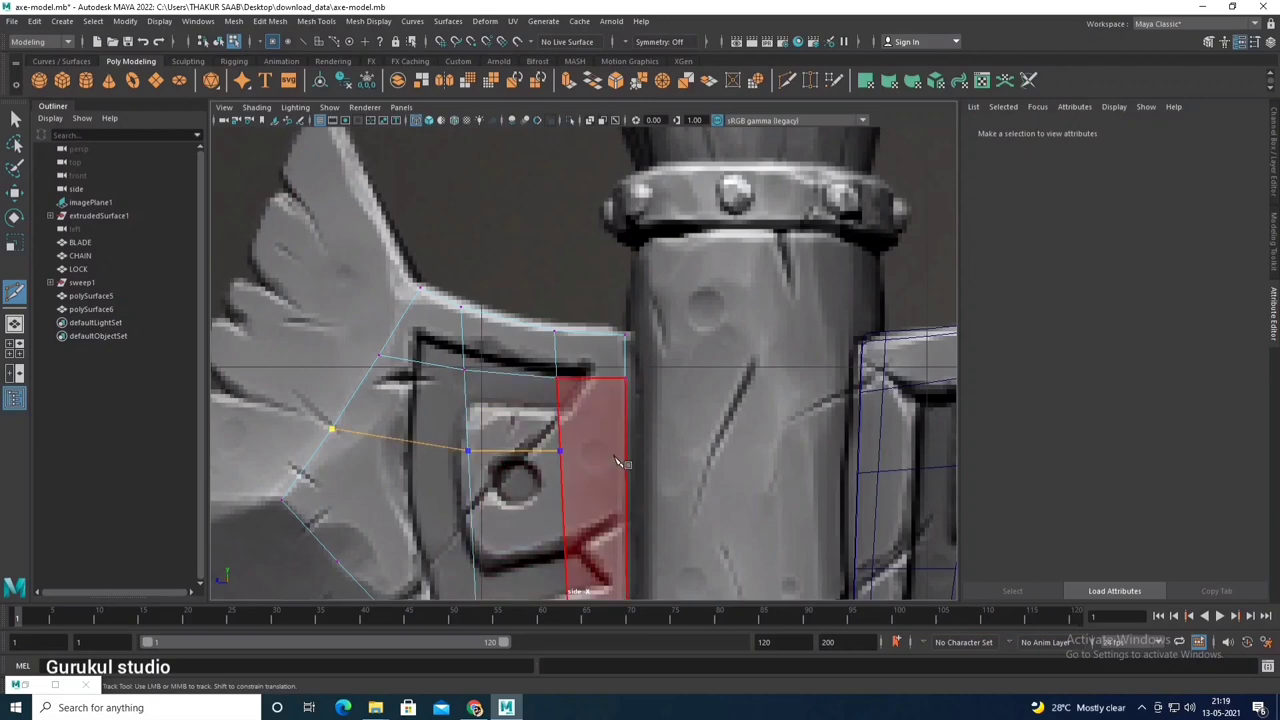
left_click(624, 455)
key("Return")
Step: Add a second Multi-Cut edge across the plate's upper part
mouse_move(560, 530)
middle_mouse_down("alt")
mouse_move(530, 400)
mouse_move(535, 362)
middle_mouse_up("alt")
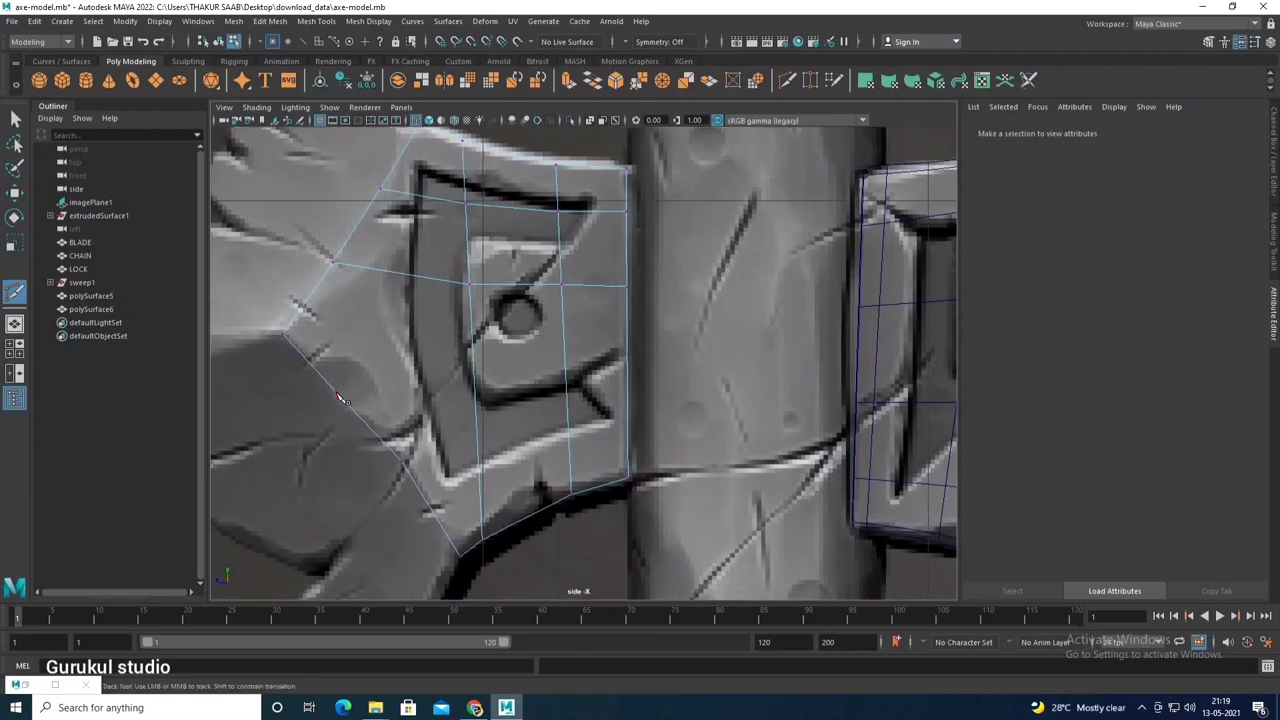
left_click(566, 385)
left_click(610, 400)
key("Return")
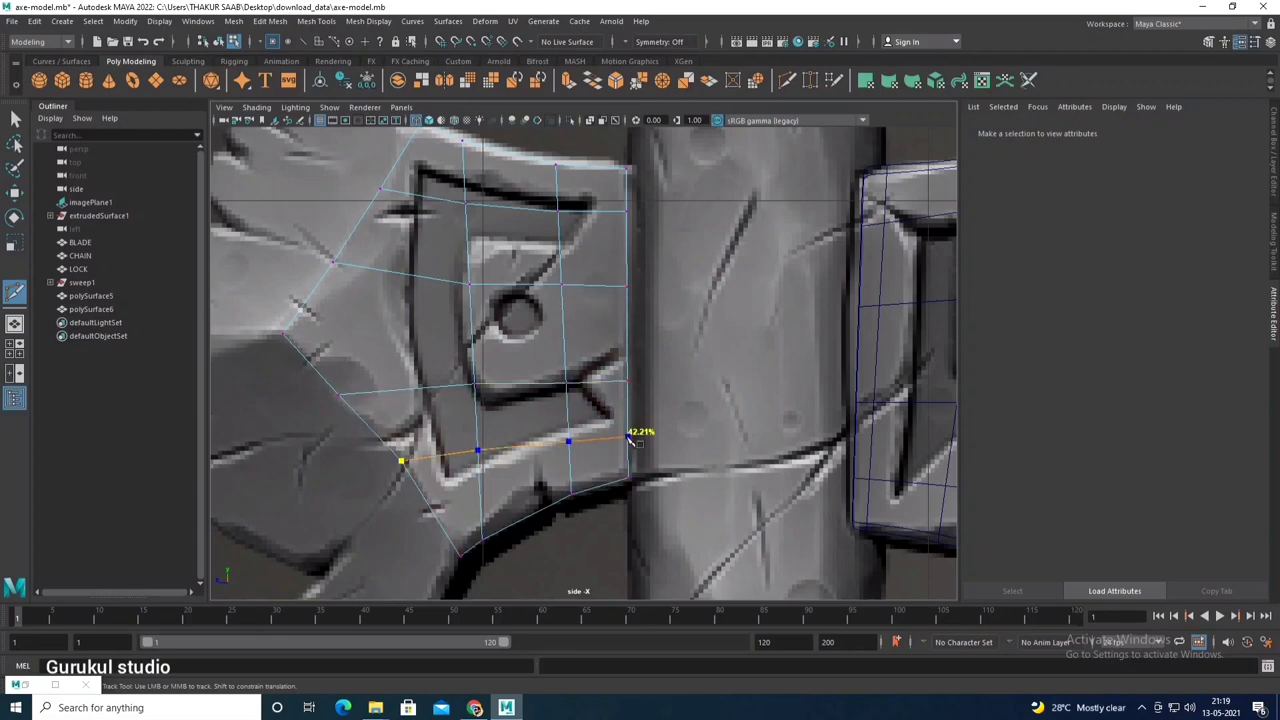
middle_click_drag(286, 340, 352, 378, "alt")
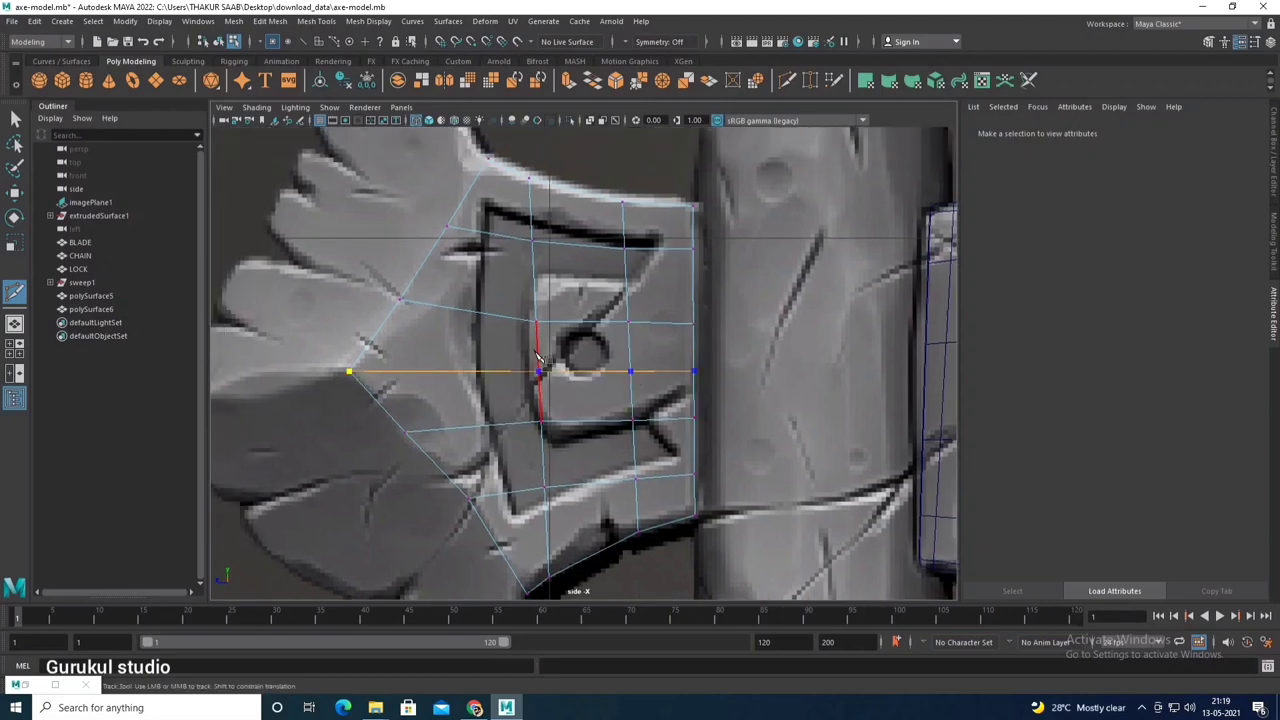
scroll(537, 357, "up", 2)
Step: Select the faces of the plate's lower half and delete them
key("w")
middle_click_drag(537, 358, 533, 300, "alt")
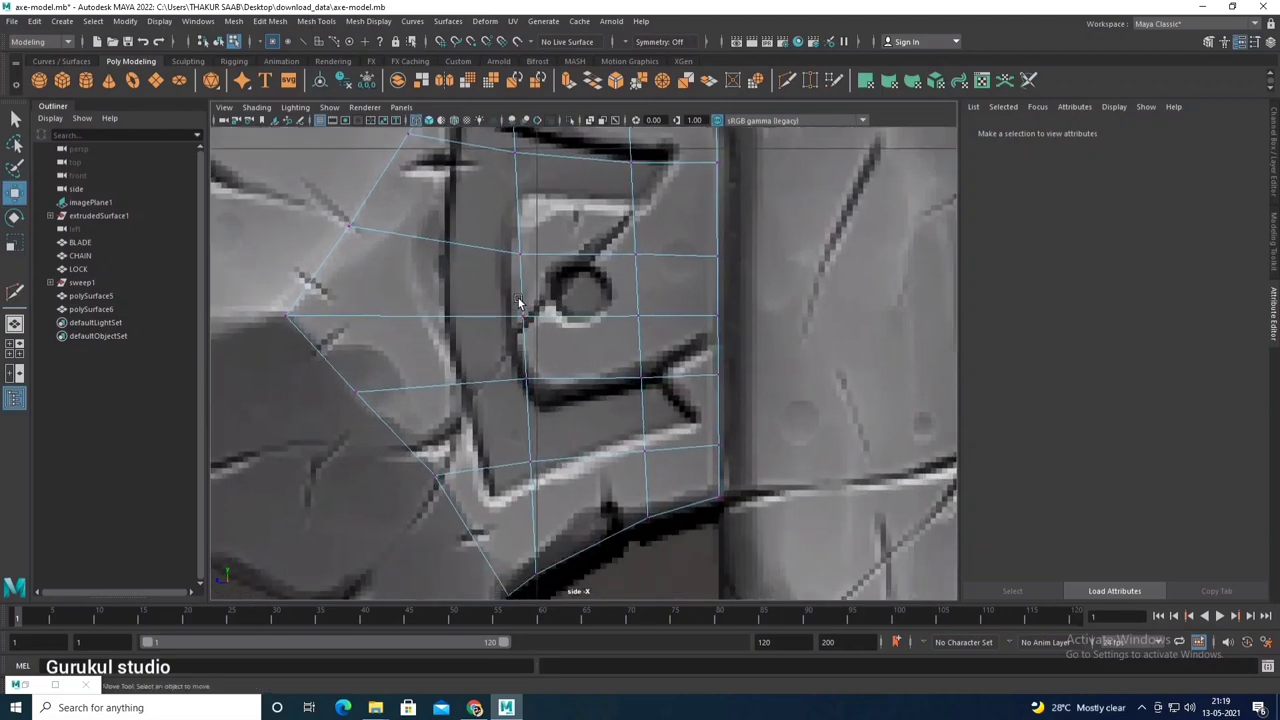
right_click_drag(526, 370, 246, 377)
left_click_drag(246, 377, 780, 552)
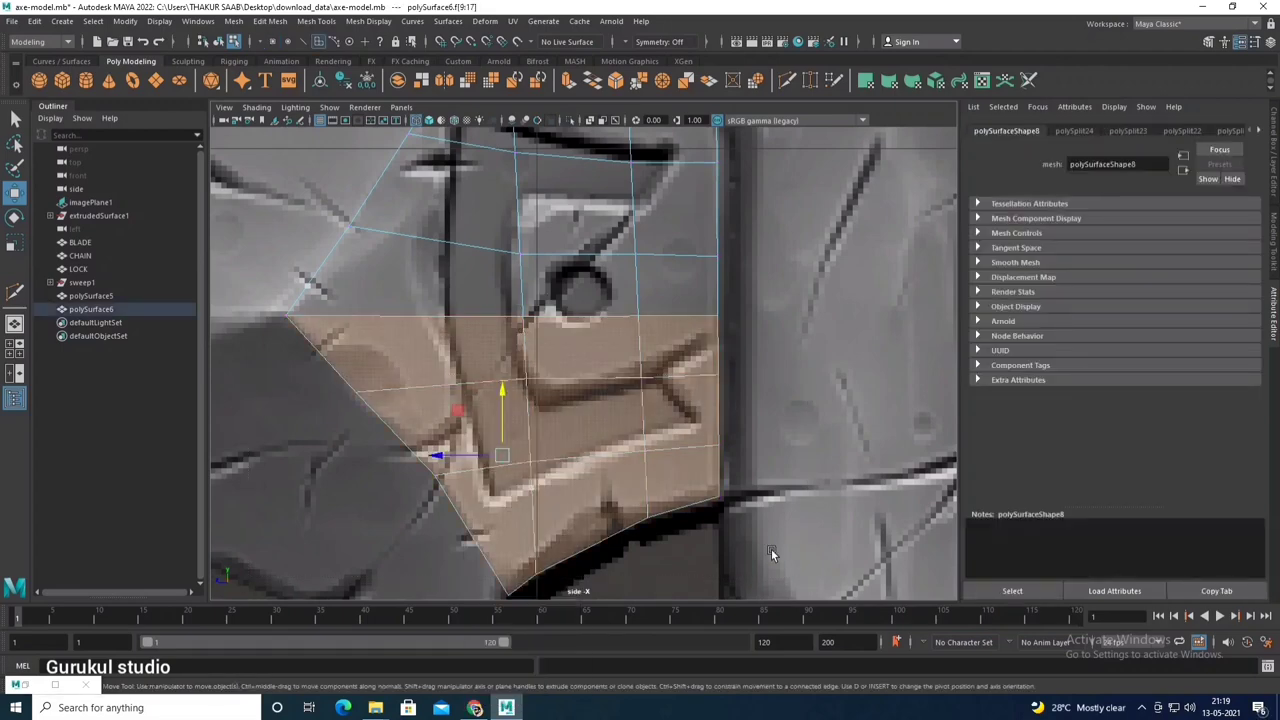
key("Delete")
key("F8")
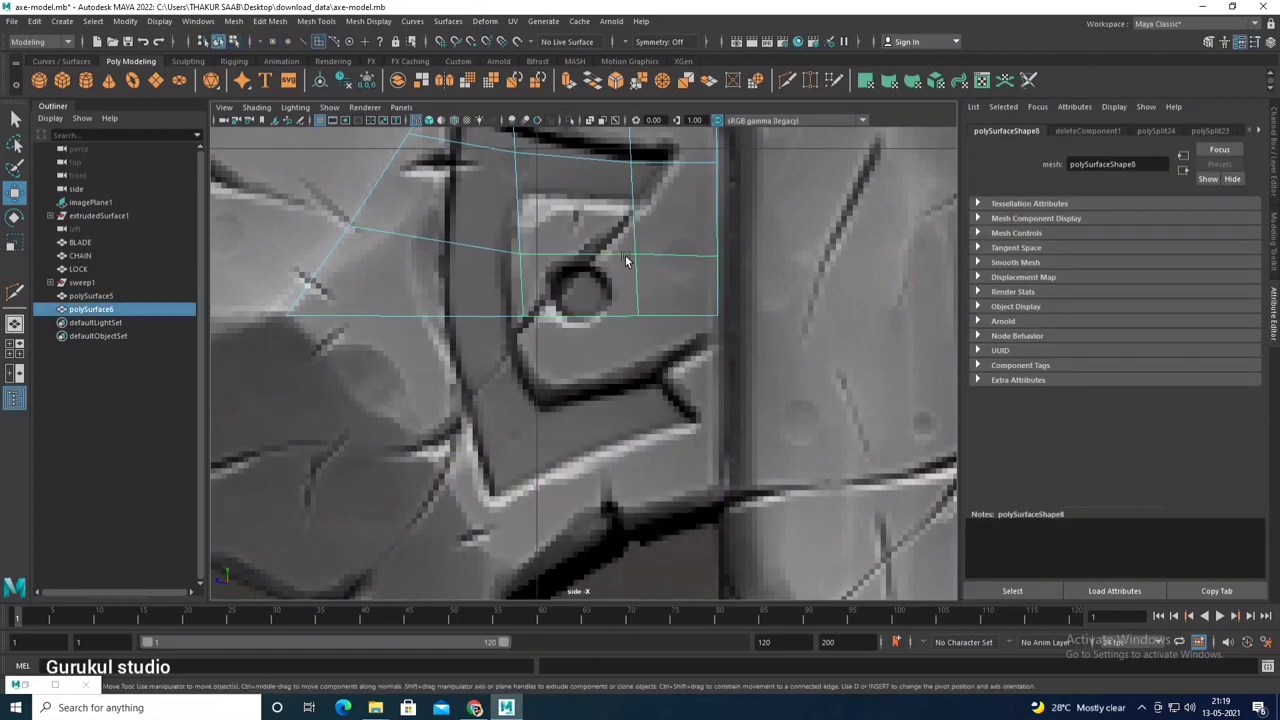
Step: Pick a corner vertex of the remaining half plate and frame the whole axe
middle_click_drag(625, 260, 610, 382, "alt")
right_click_drag(588, 345, 830, 393)
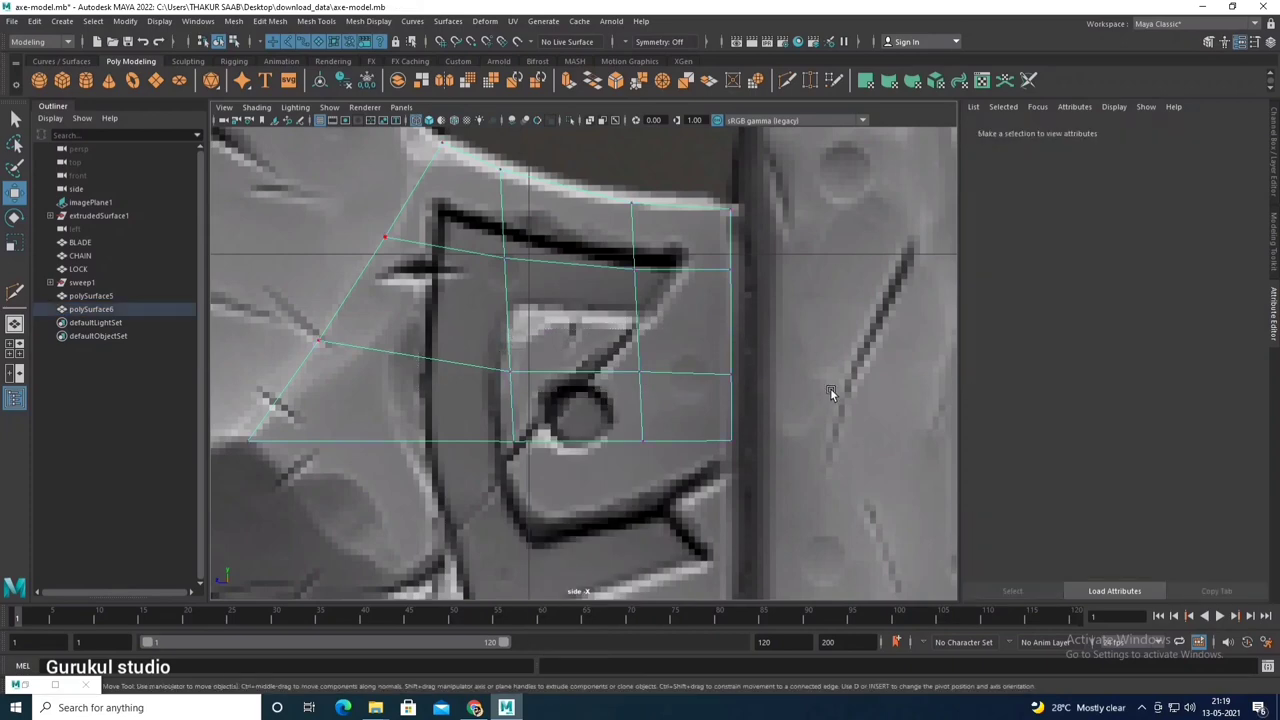
left_click(620, 373)
scroll(620, 345, "down", 1)
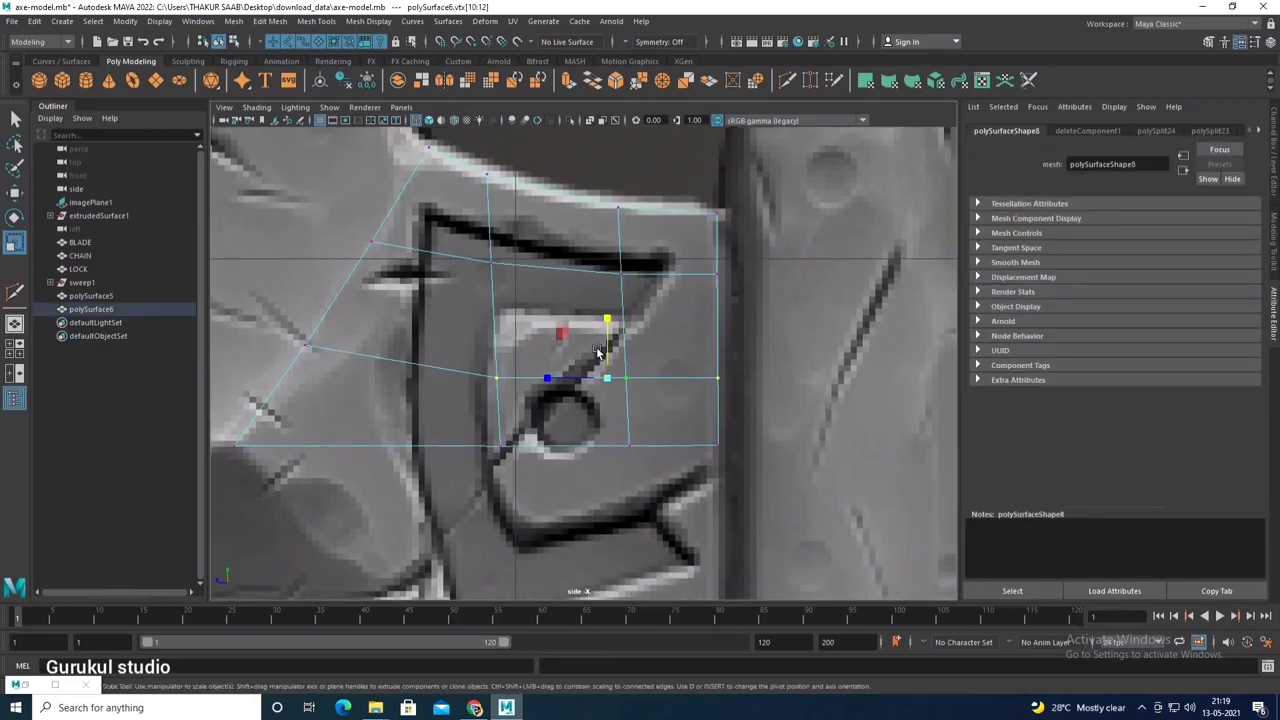
right_click_drag(527, 264, 555, 255)
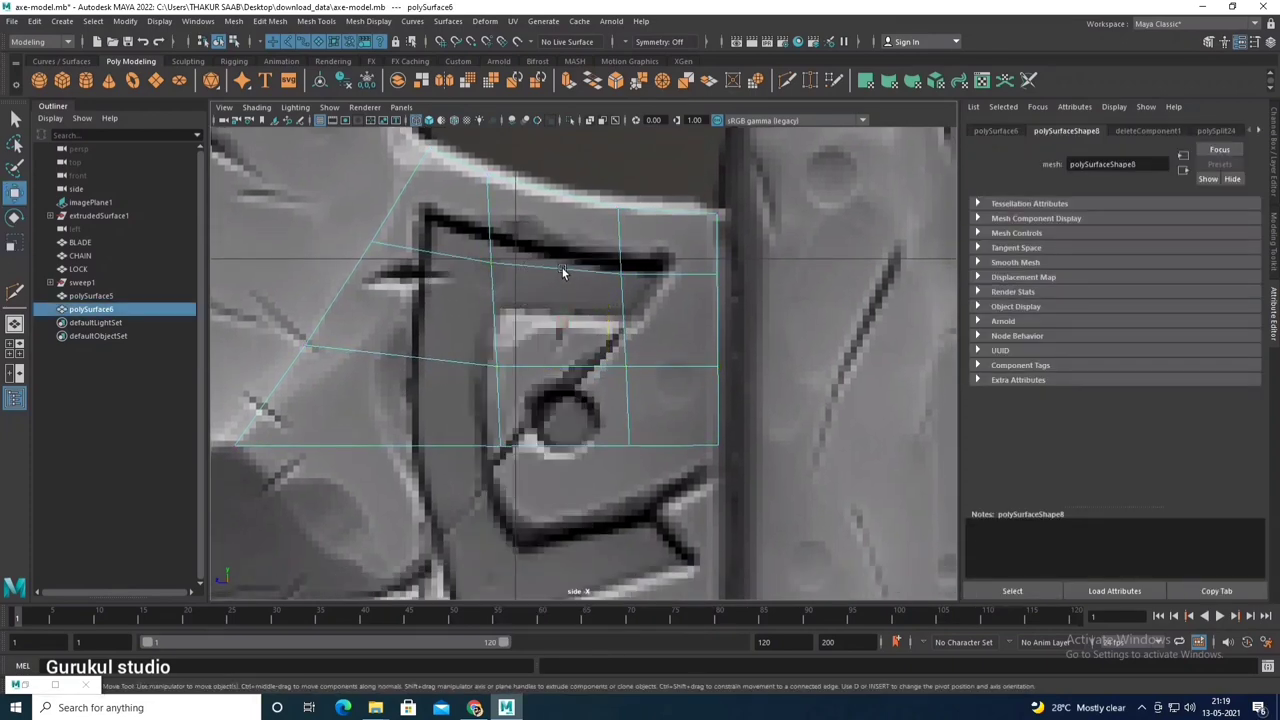
key("f")
scroll(601, 328, "up", 4)
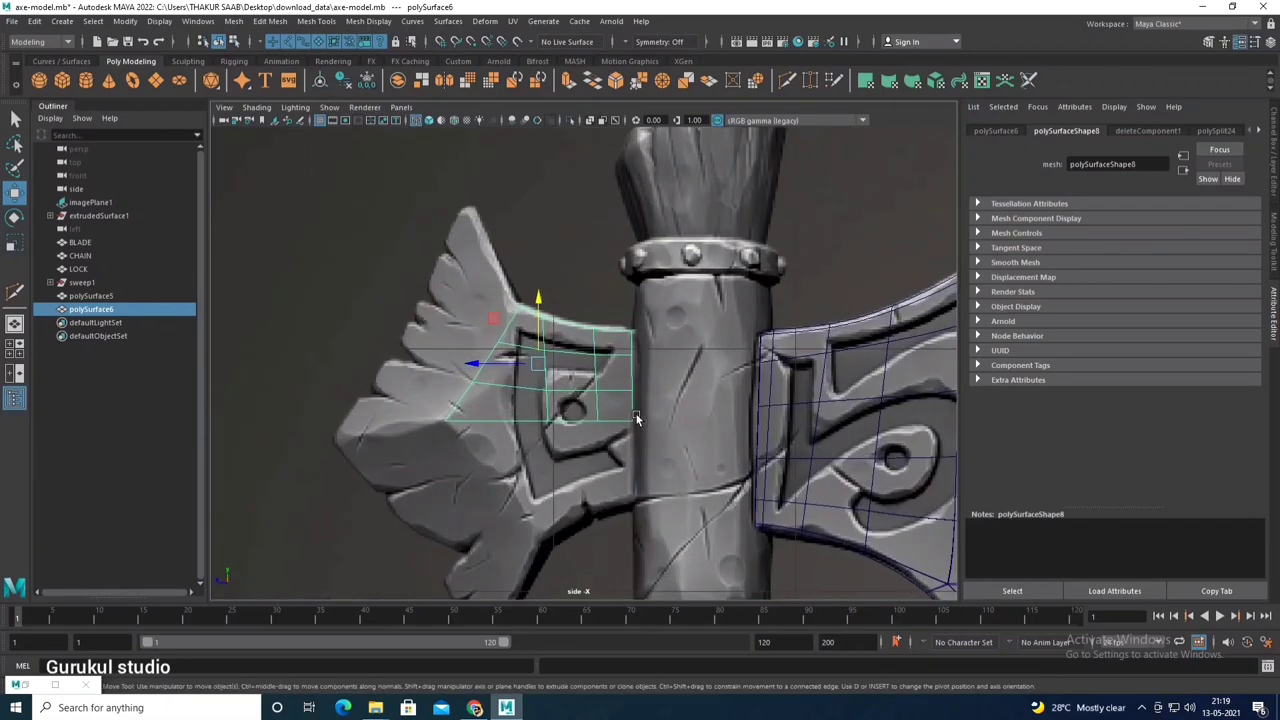
scroll(636, 414, "up", 3)
Step: Snap the half plate's pivot to its bottom-edge vertex
key("d")
left_click_drag(533, 313, 545, 402)
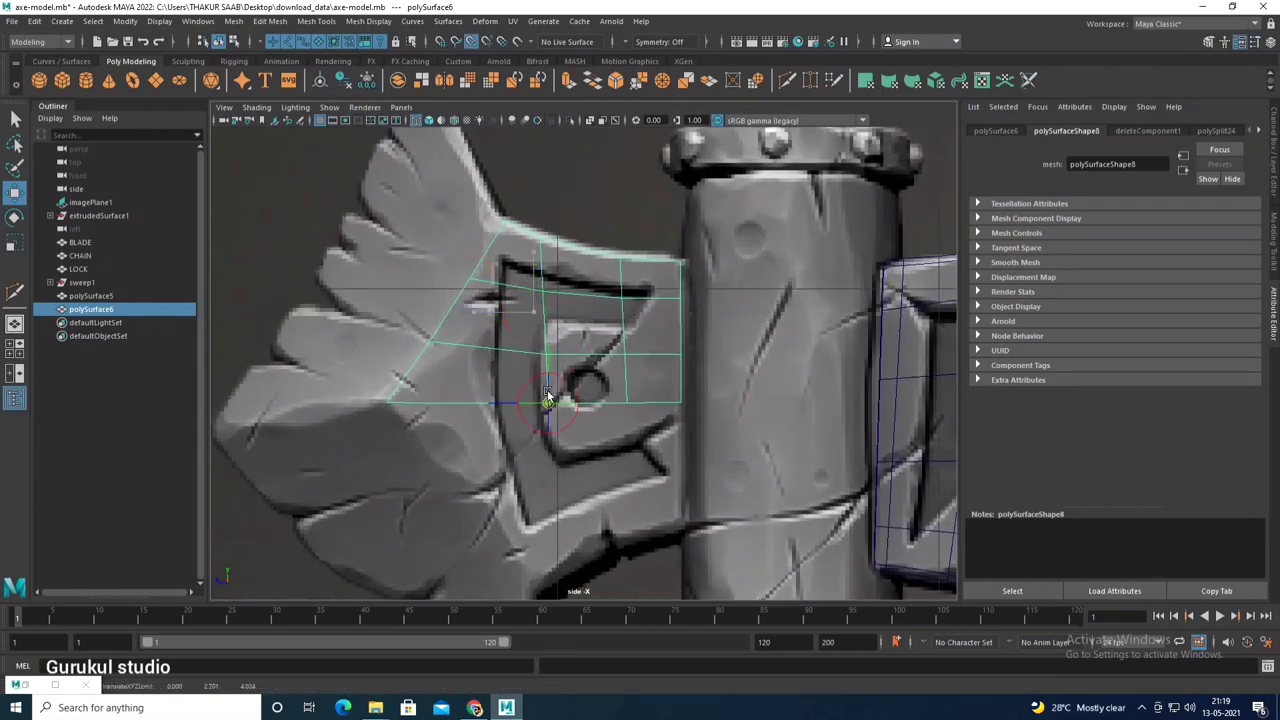
scroll(415, 125, "up", 1)
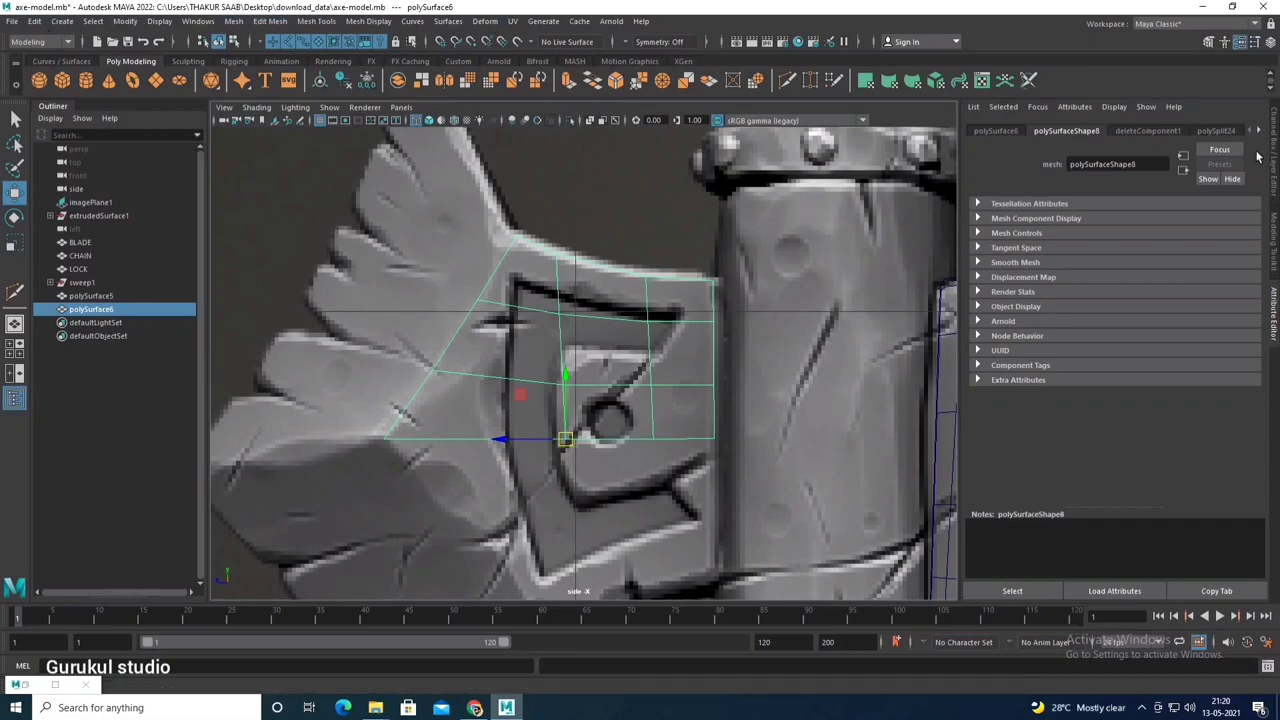
key("ctrl+a")
left_click_drag(624, 388, 625, 367)
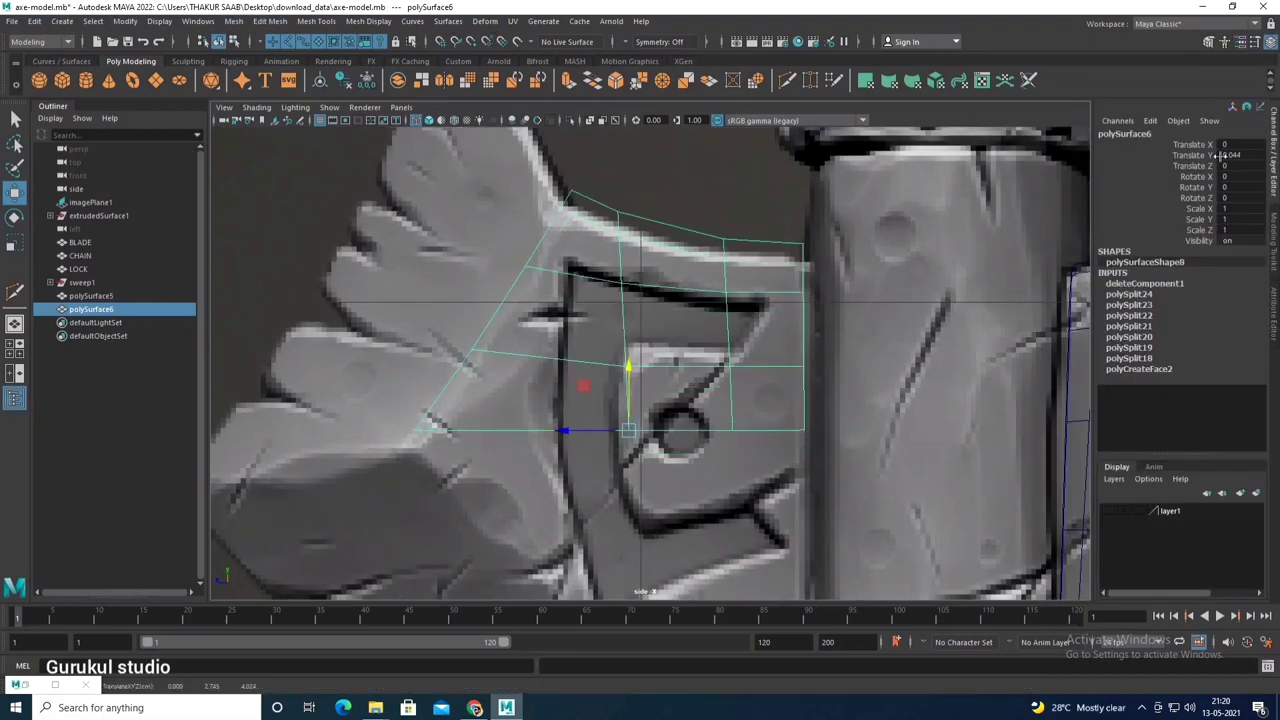
key("ctrl+z")
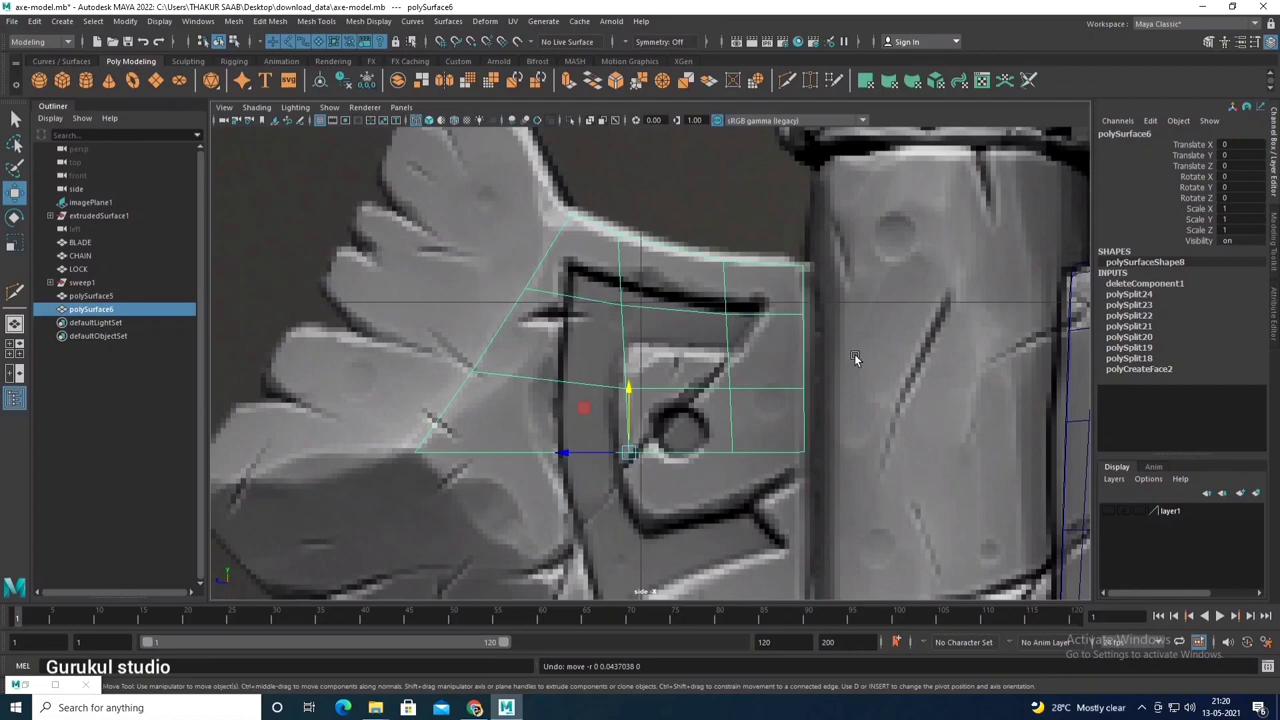
Step: Duplicate Special the half plate with Scale Y -1 to mirror it downward
left_click(36, 21)
left_click(196, 229)
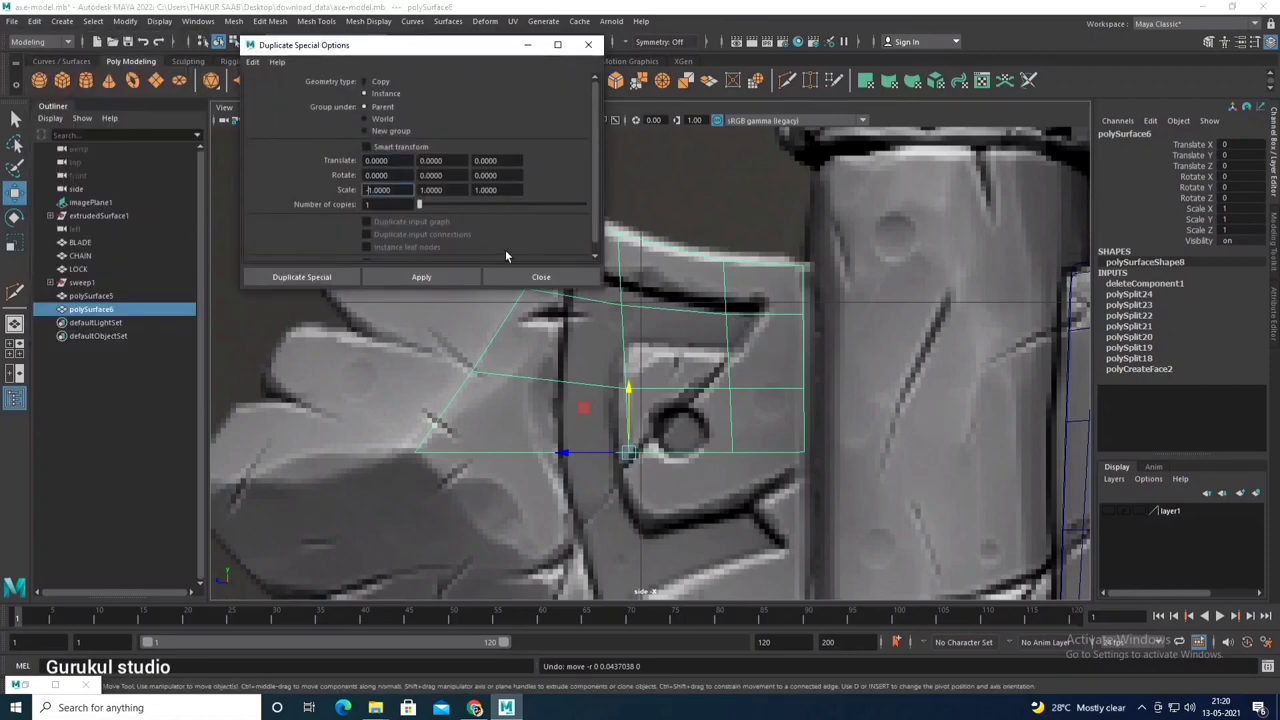
left_click(421, 190)
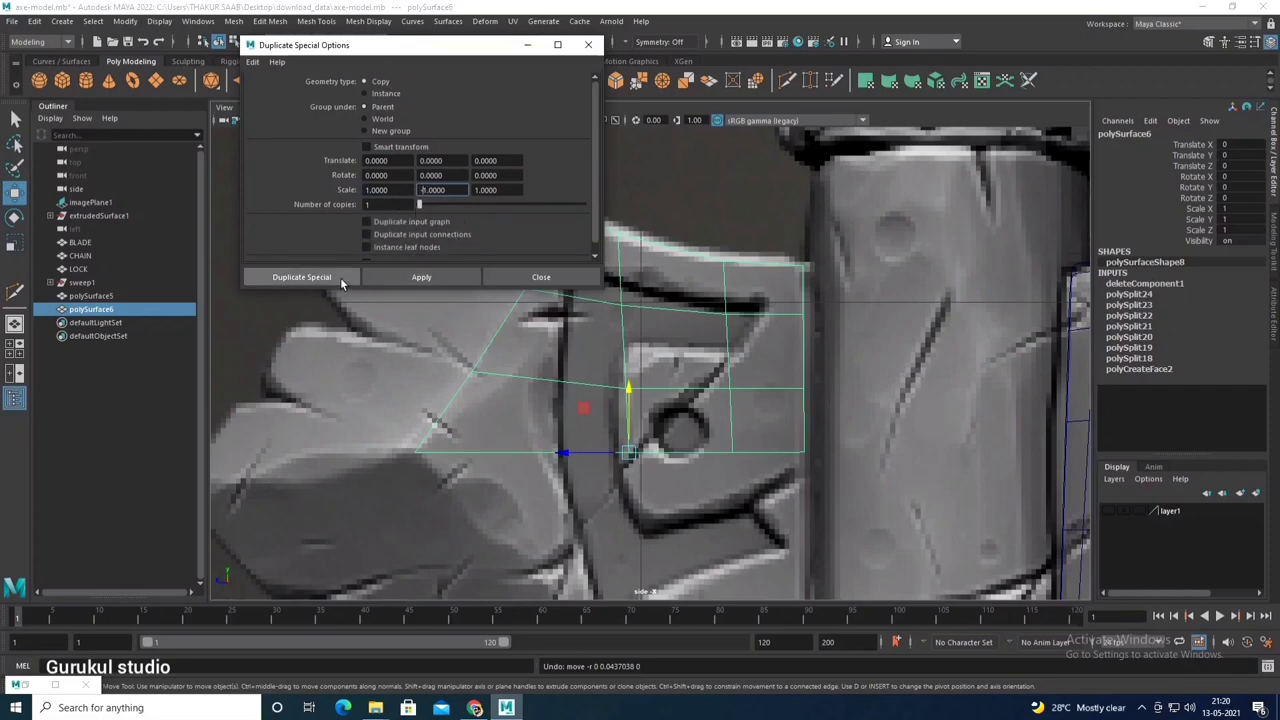
left_click(340, 277)
scroll(543, 371, "up", 5)
scroll(543, 371, "up", 5)
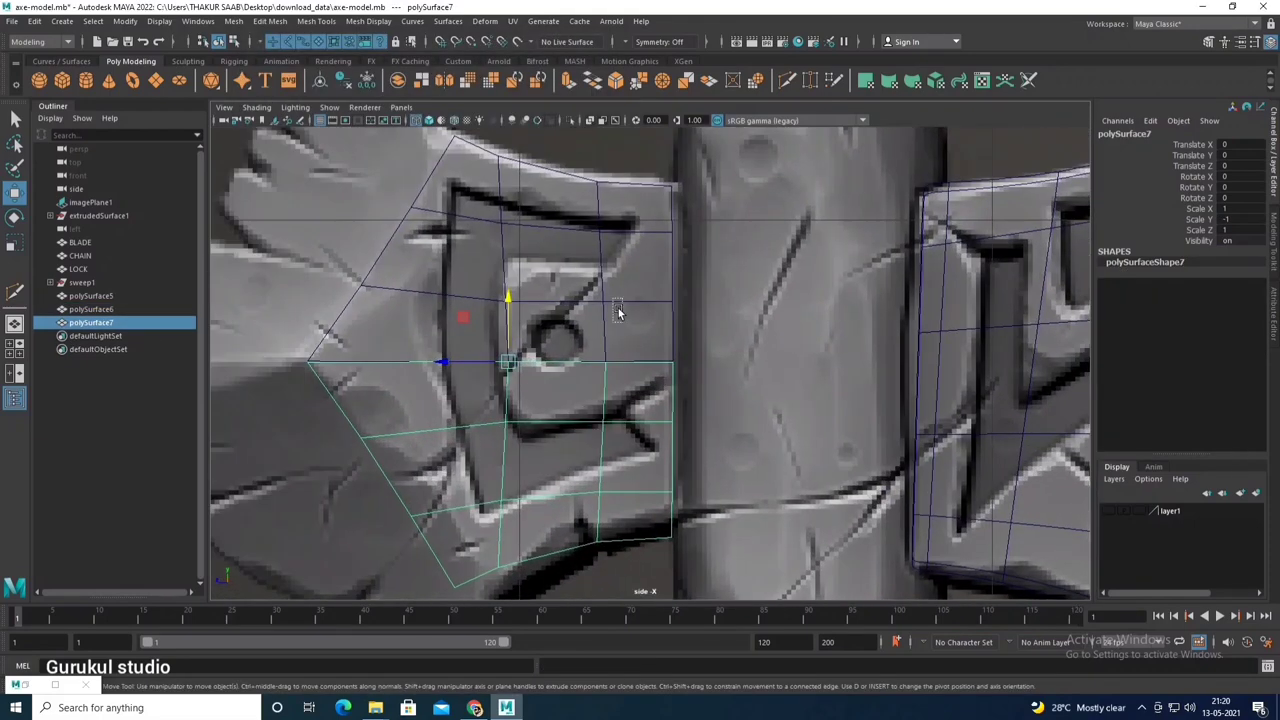
Step: Combine the original and mirrored halves into one mesh
left_click(618, 313, "shift")
left_click(233, 21)
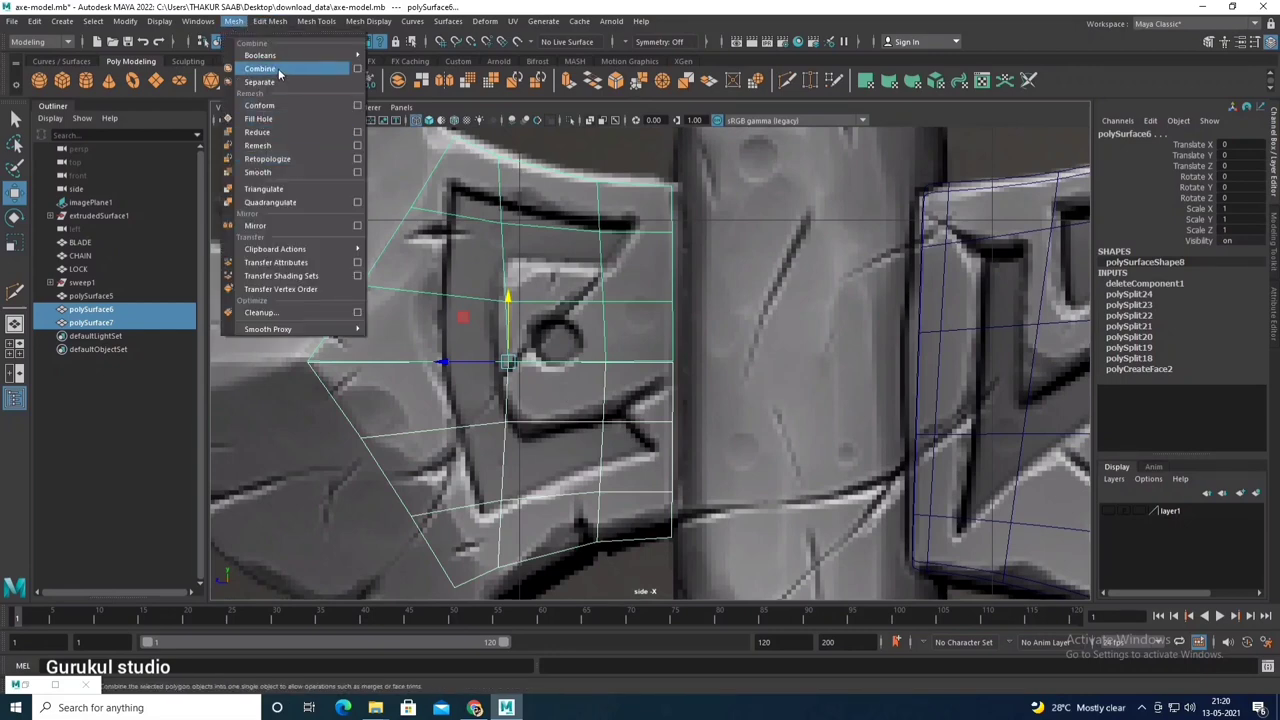
left_click(279, 73)
scroll(540, 250, "up", 1)
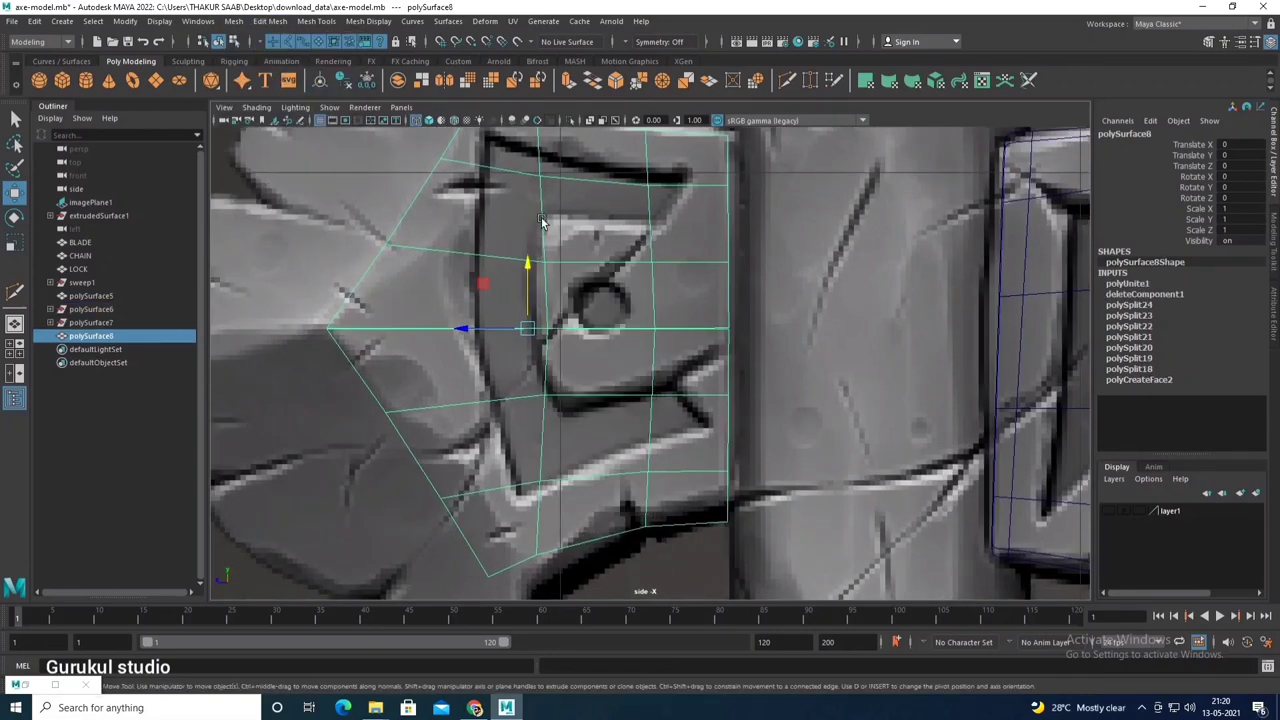
Step: Merge the vertices along the middle seam with a 0.01 threshold
right_click_drag(540, 220, 470, 222)
left_click_drag(286, 296, 794, 380)
mouse_move(630, 360)
right_mouse_down("shift")
mouse_move(629, 332)
mouse_move(697, 309)
right_mouse_up("shift")
key("space")
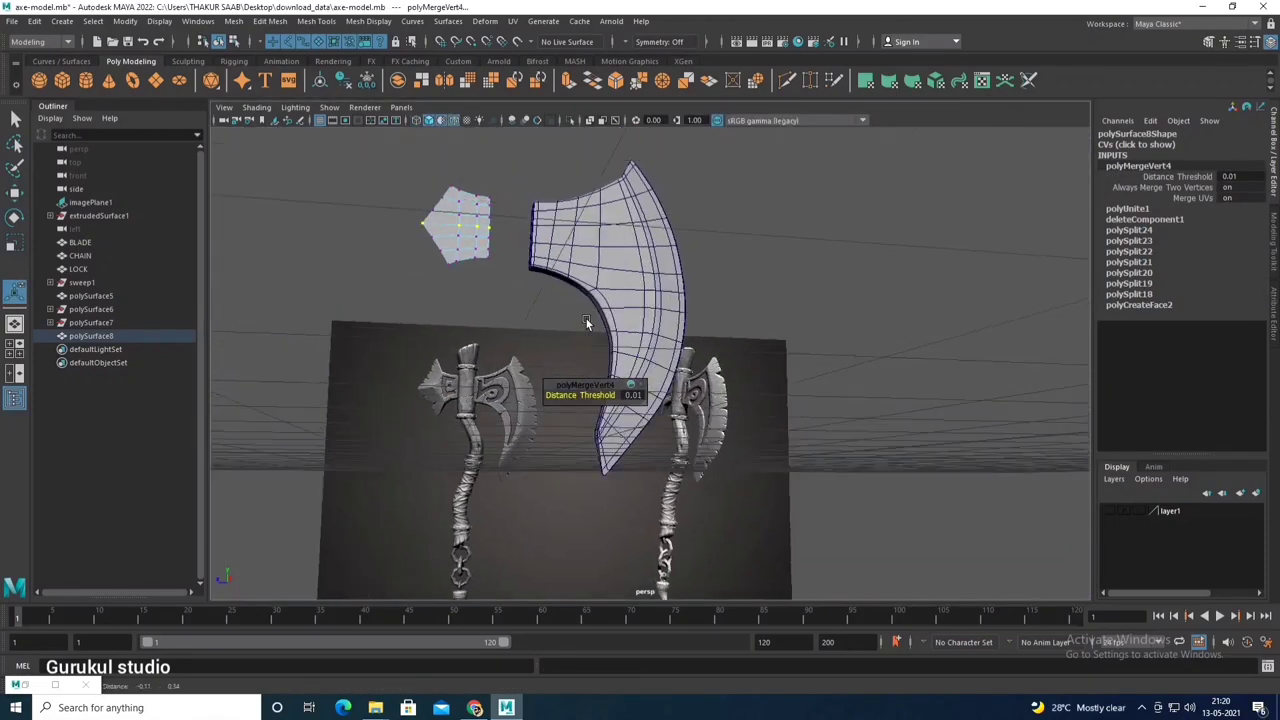
left_click_drag(585, 322, 537, 346, "alt")
scroll(568, 269, "up", 3)
right_click_drag(568, 269, 569, 274)
Step: Extrude the plate's faces to give it depth and shift it left to centre
left_click_drag(440, 190, 577, 312)
right_click(577, 312, "shift")
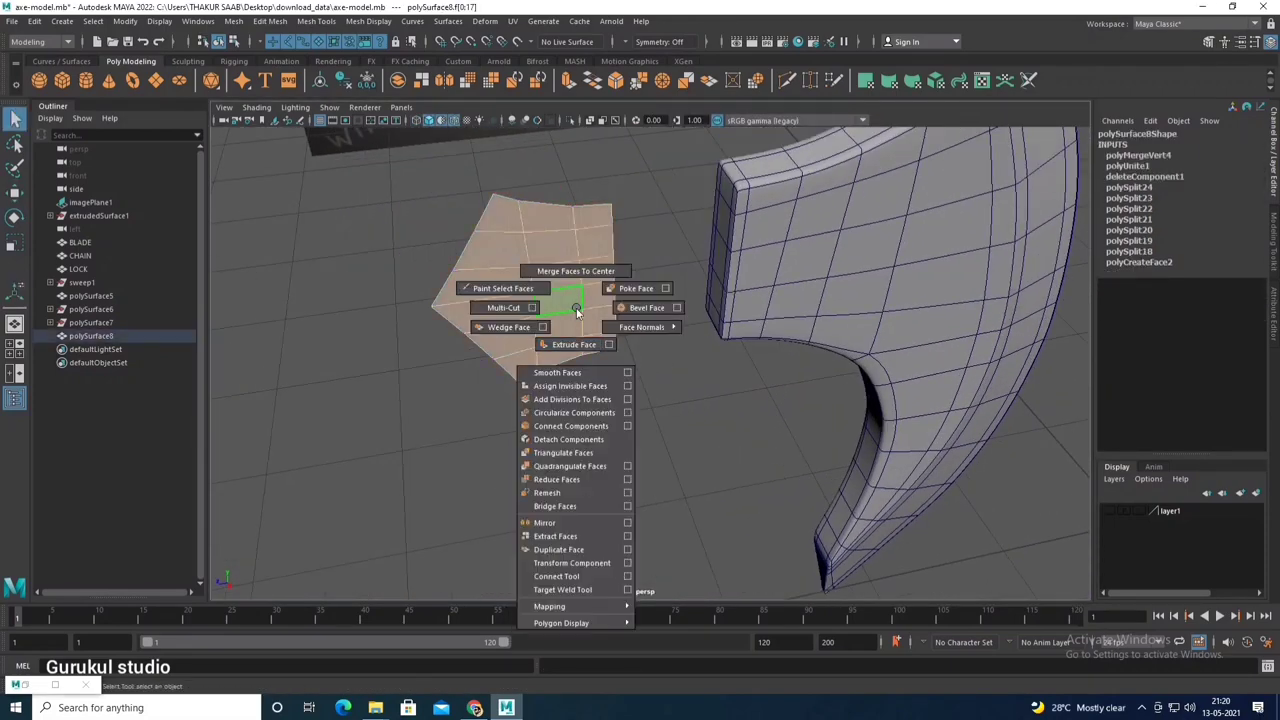
right_click_drag(577, 312, 574, 344, "shift")
mouse_move(590, 365)
left_mouse_down("alt")
mouse_move(690, 408)
mouse_move(466, 154)
left_mouse_up("alt")
mouse_move(466, 154)
middle_mouse_down("alt")
mouse_move(429, 331)
mouse_move(459, 327)
middle_mouse_up("alt")
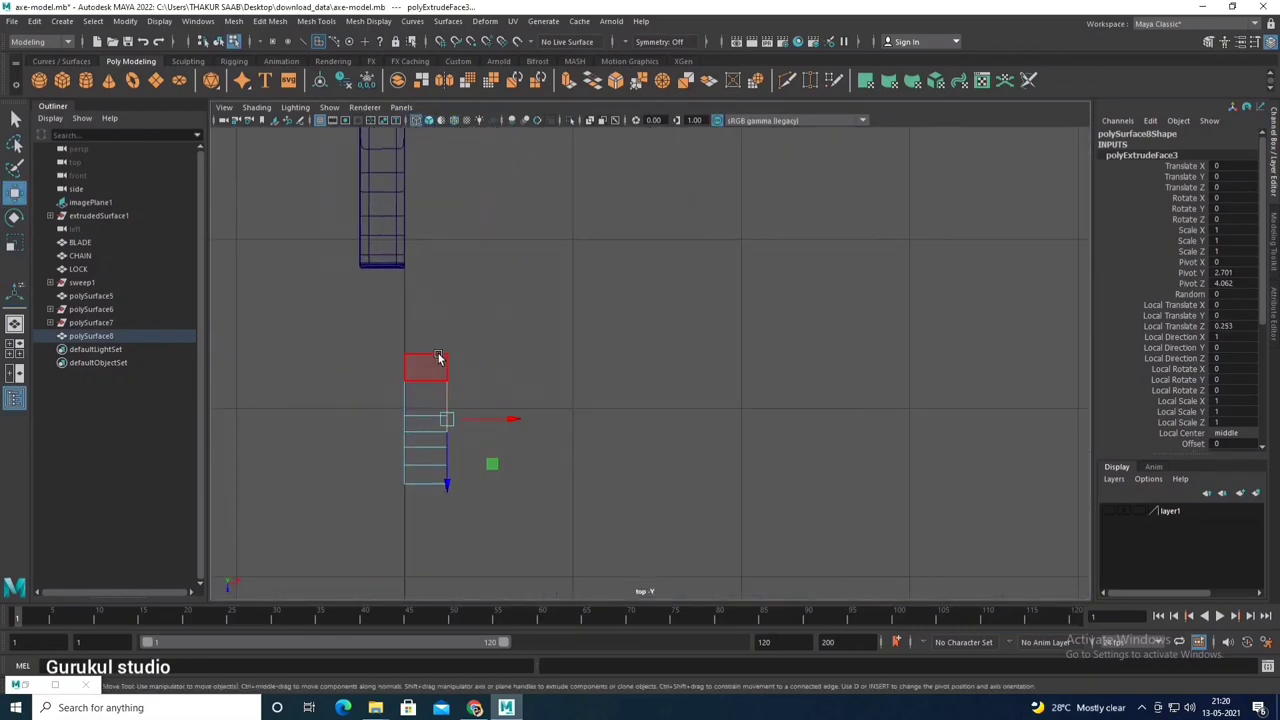
right_click_drag(438, 353, 457, 351)
left_click_drag(464, 415, 421, 424)
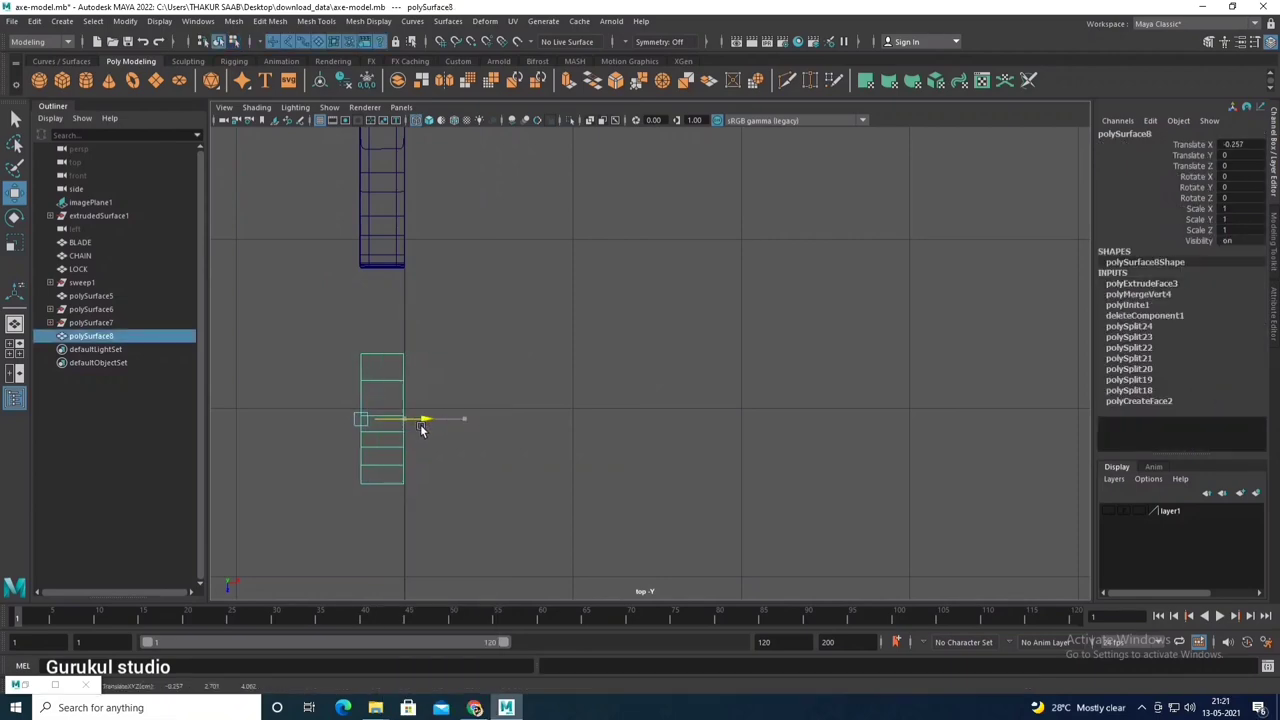
Step: Select the back-spike block's outer face and extrude it with Ctrl+E
key("space")
key("space")
scroll(577, 418, "down", 5)
scroll(630, 375, "up", 3)
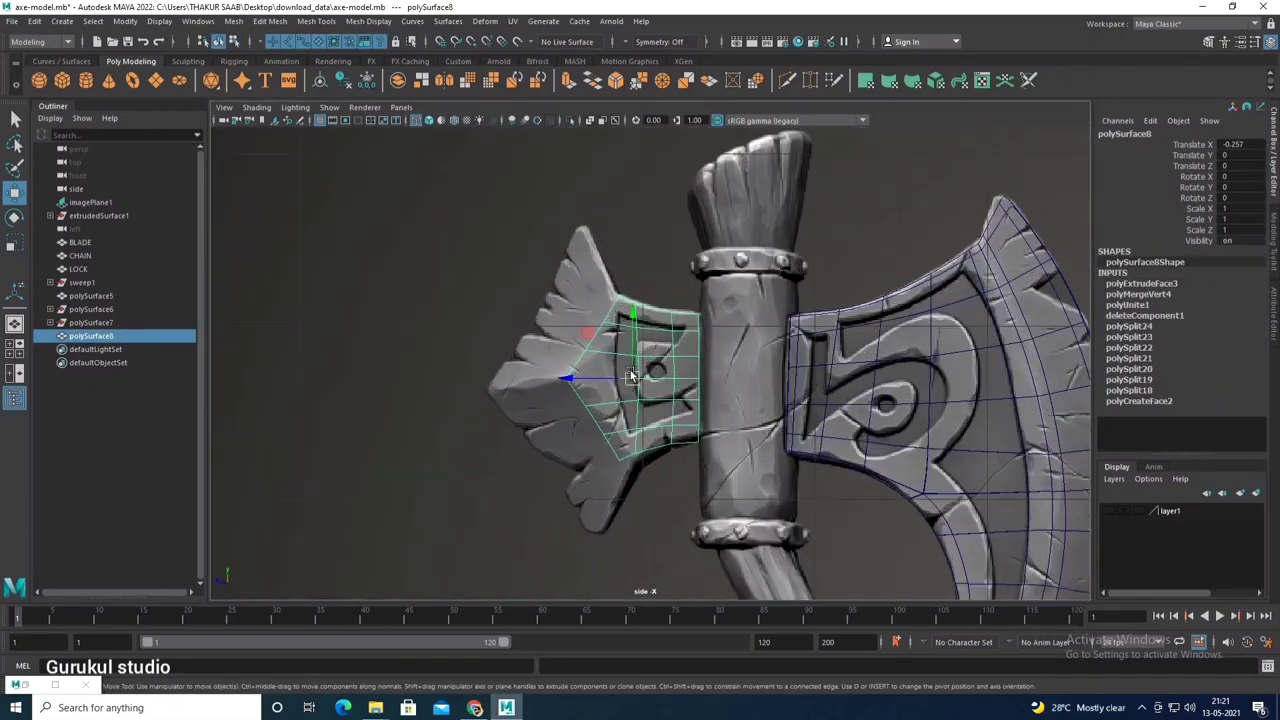
key("space")
key("space")
mouse_move(630, 375)
left_mouse_down("alt")
mouse_move(723, 417)
mouse_move(659, 248)
left_mouse_up("alt")
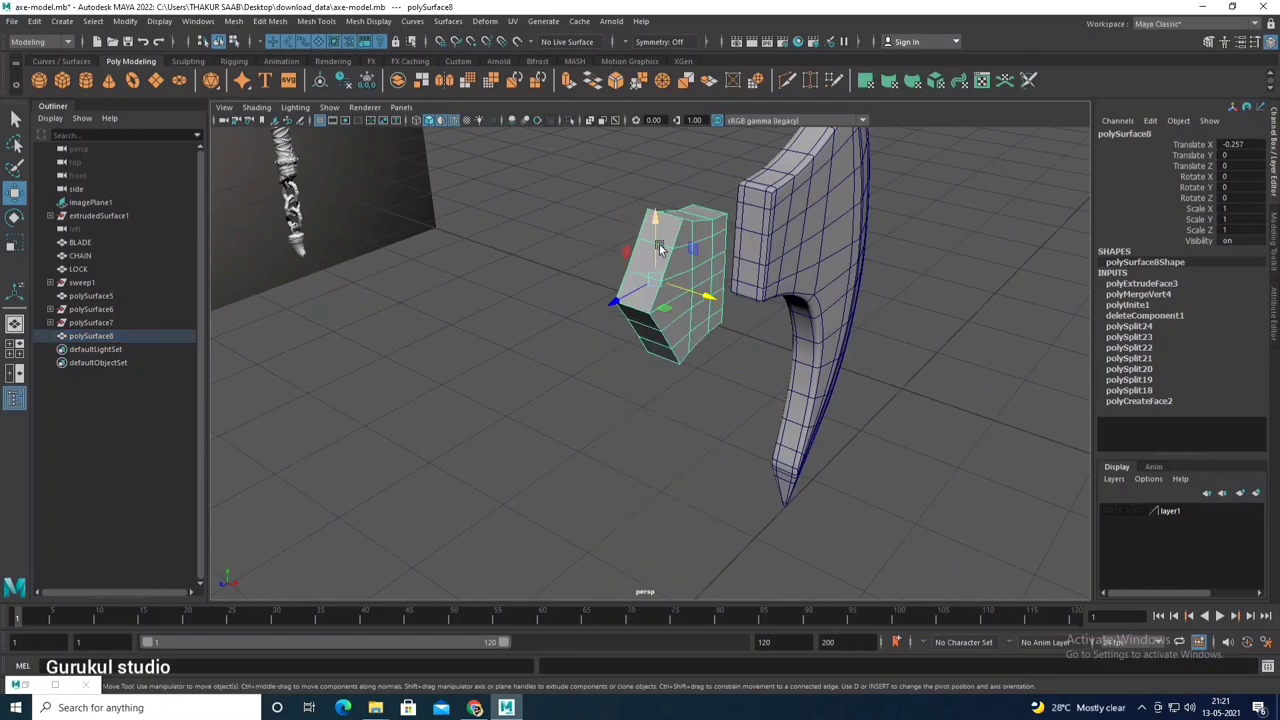
scroll(659, 248, "up", 3)
key("F11")
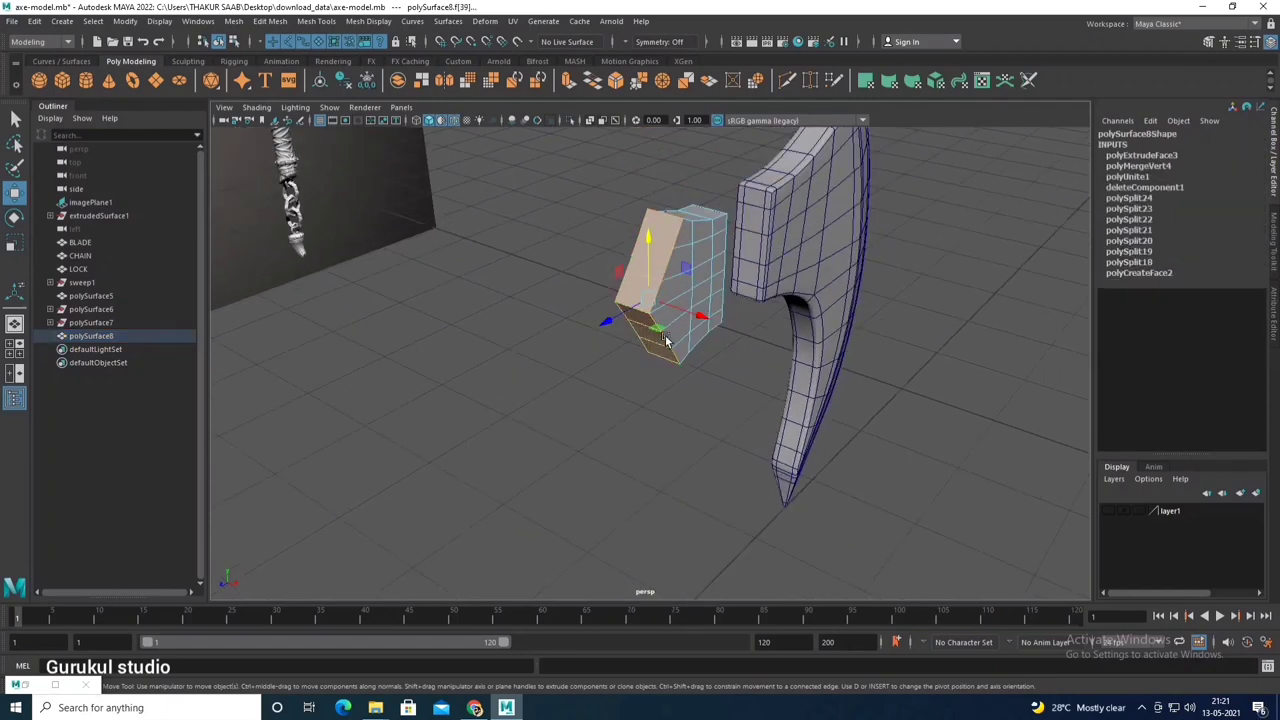
mouse_move(642, 300)
left_mouse_down("alt")
mouse_move(613, 375)
mouse_move(629, 342)
mouse_move(556, 440)
left_mouse_up("alt")
key("ctrl+e")
Step: Taper the extruded face toward a point, checking it against the reference in side view
key("space")
key("space")
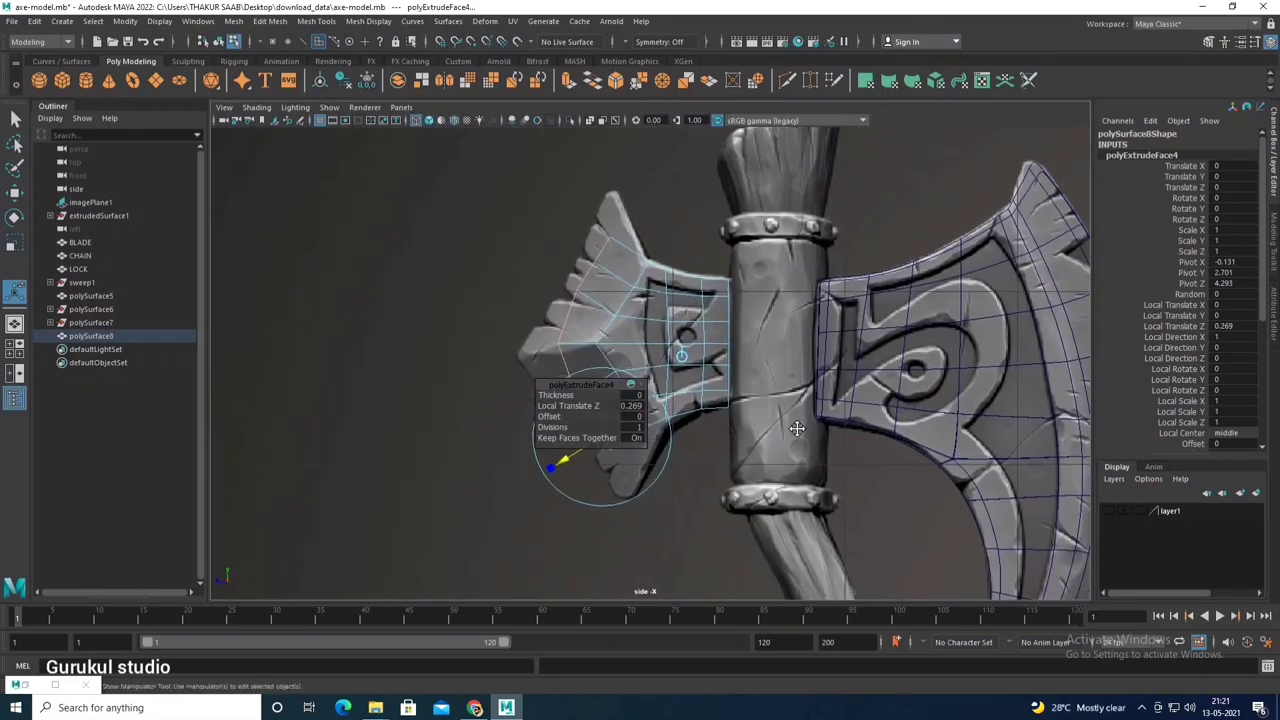
scroll(640, 430, "up", 3)
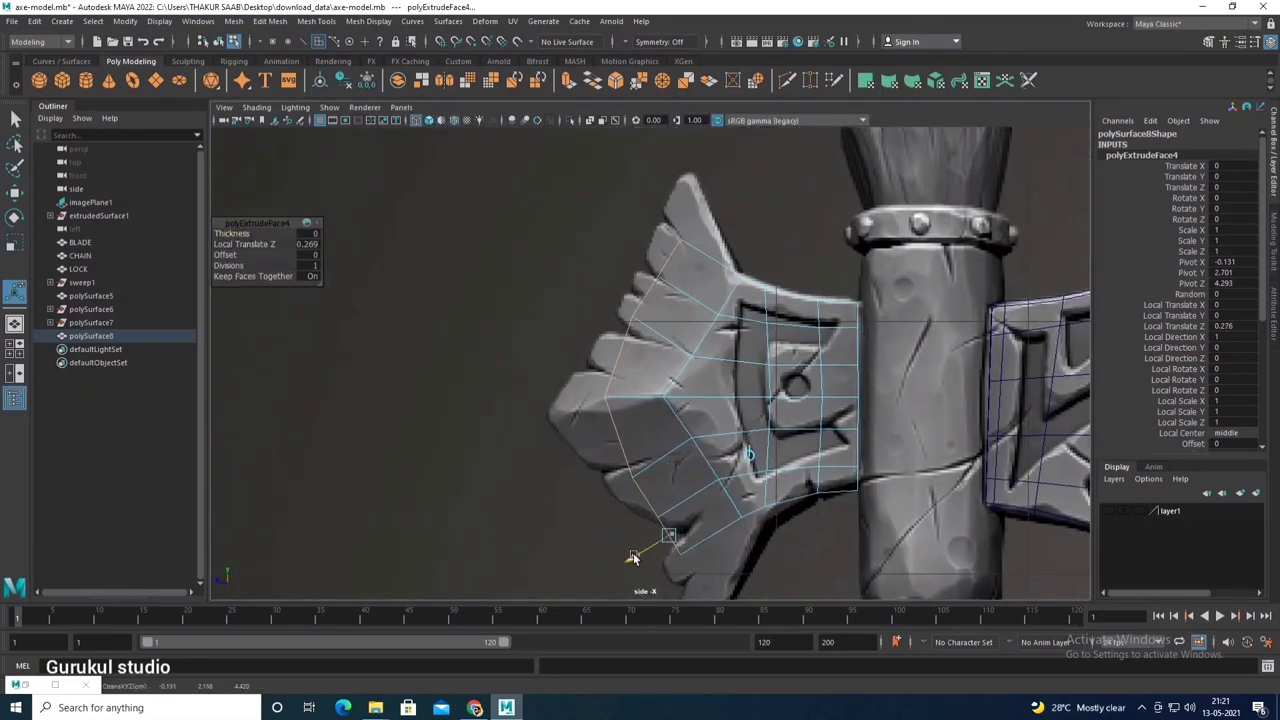
middle_click_drag(638, 474, 641, 400, "alt")
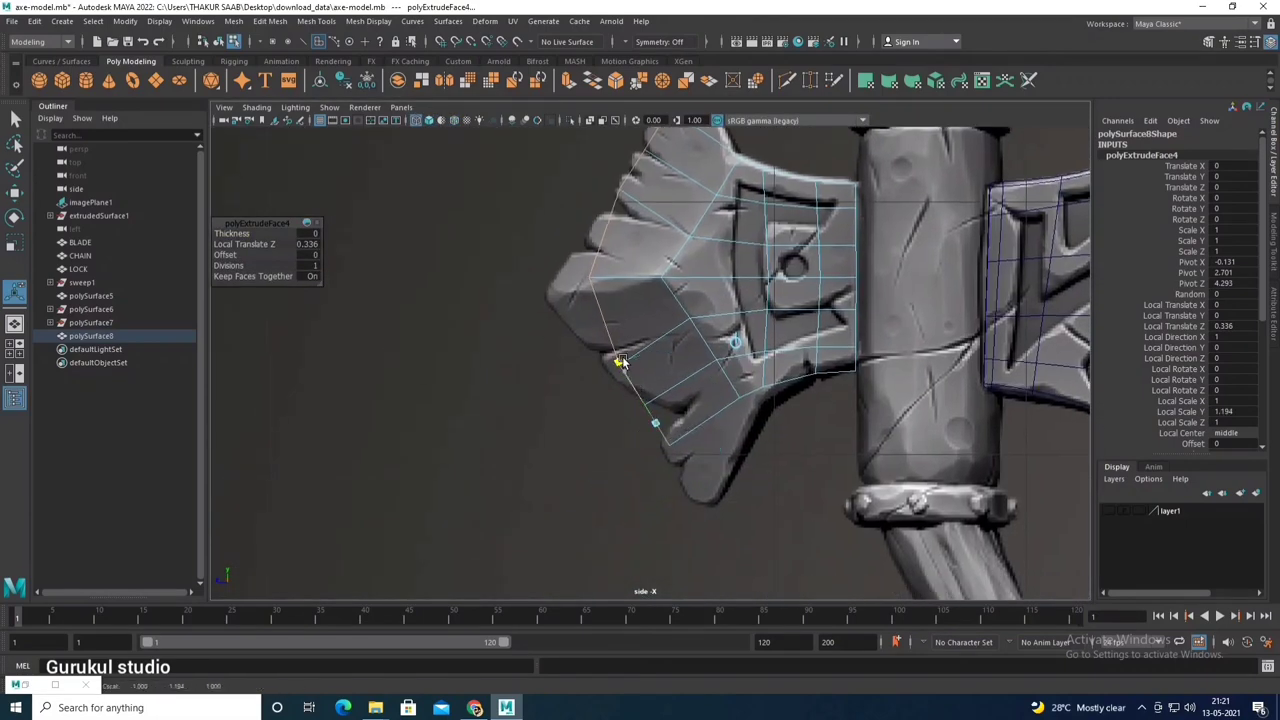
middle_click_drag(613, 287, 653, 370, "alt")
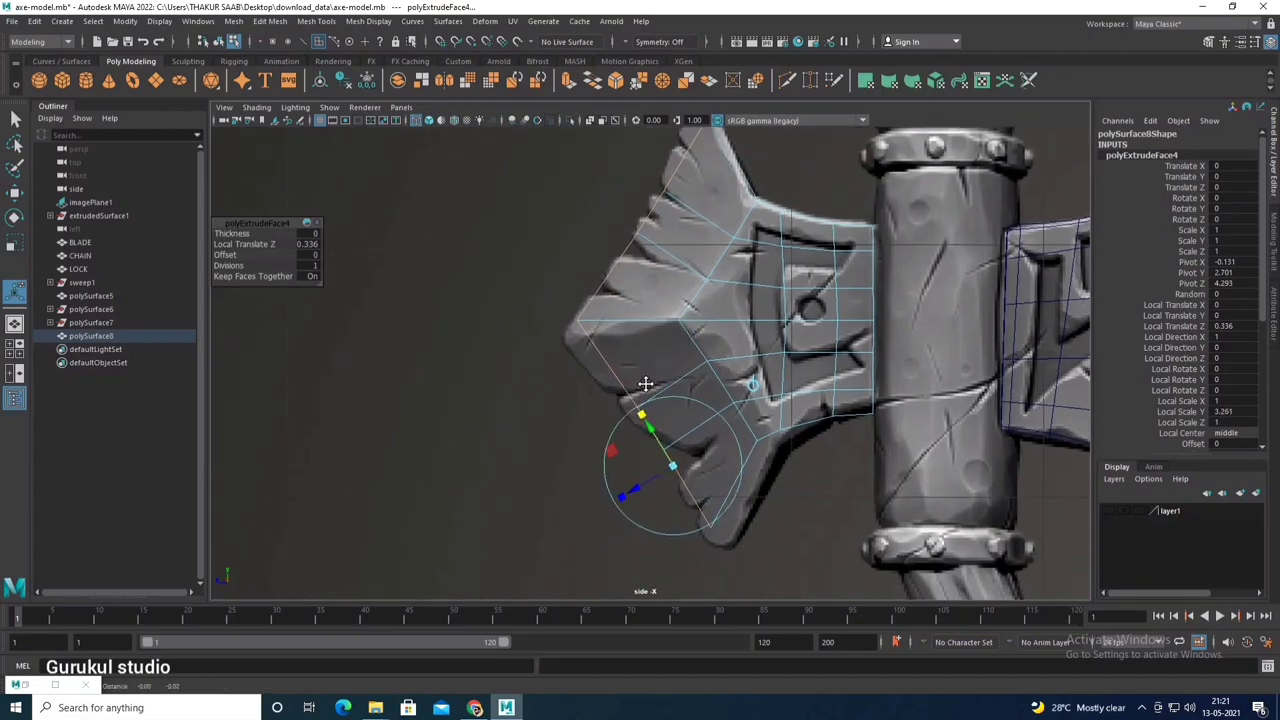
scroll(637, 380, "up", 3)
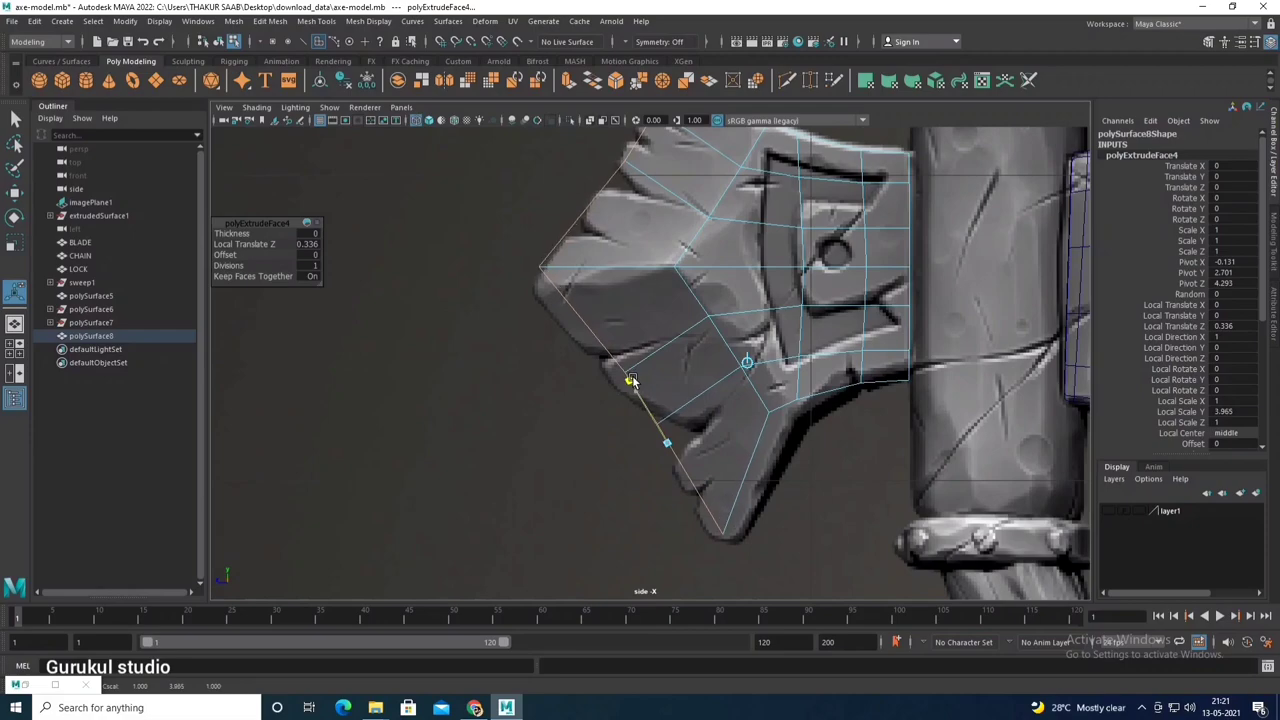
key("space")
key("space")
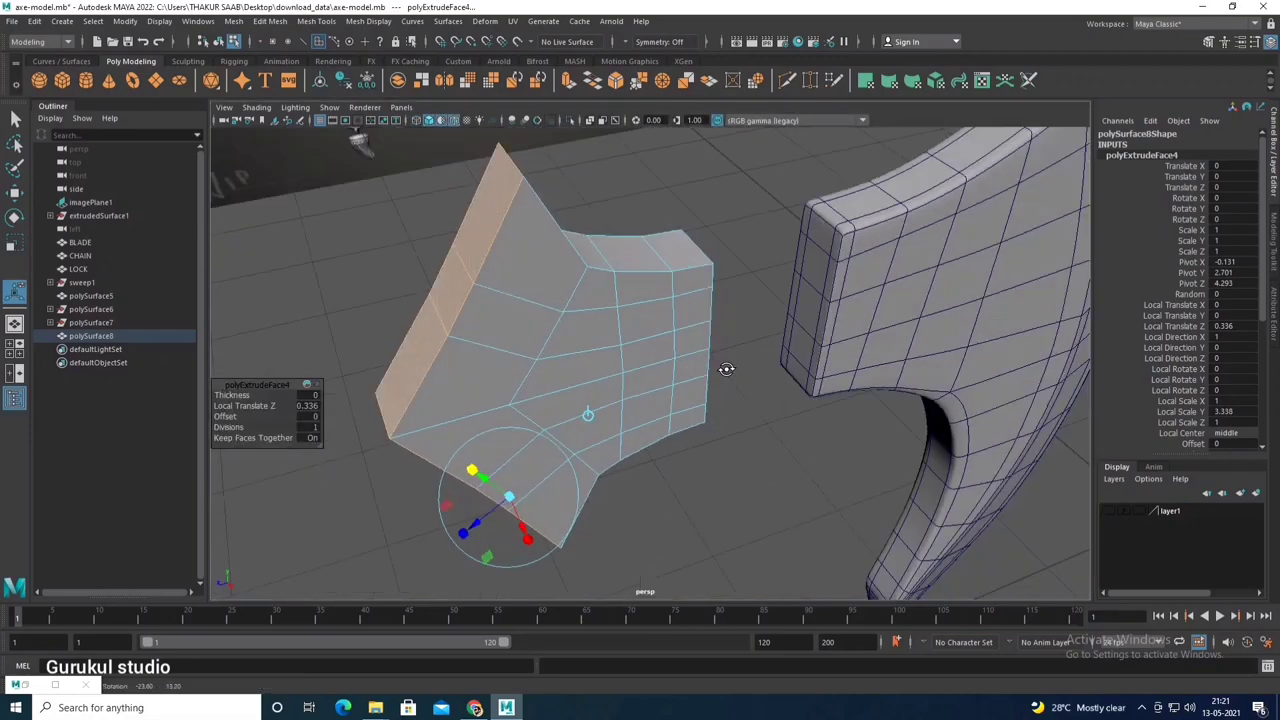
mouse_move(726, 366)
left_mouse_down("alt")
mouse_move(600, 440)
mouse_move(566, 483)
mouse_move(623, 311)
left_mouse_up("alt")
Step: Move the spike's tip vertex onto the reference tip and select upper-left edge vertices
key("q")
key("F8")
key("space")
key("space")
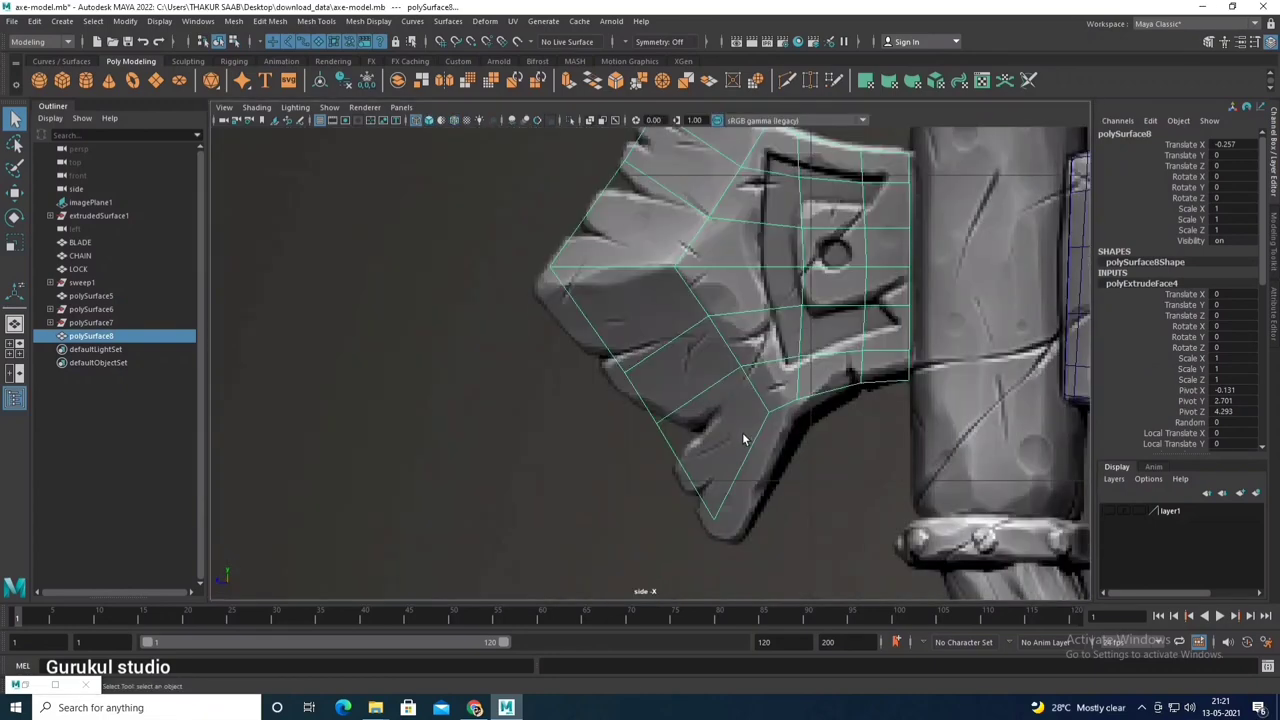
scroll(681, 253, "up", 2)
key("F9")
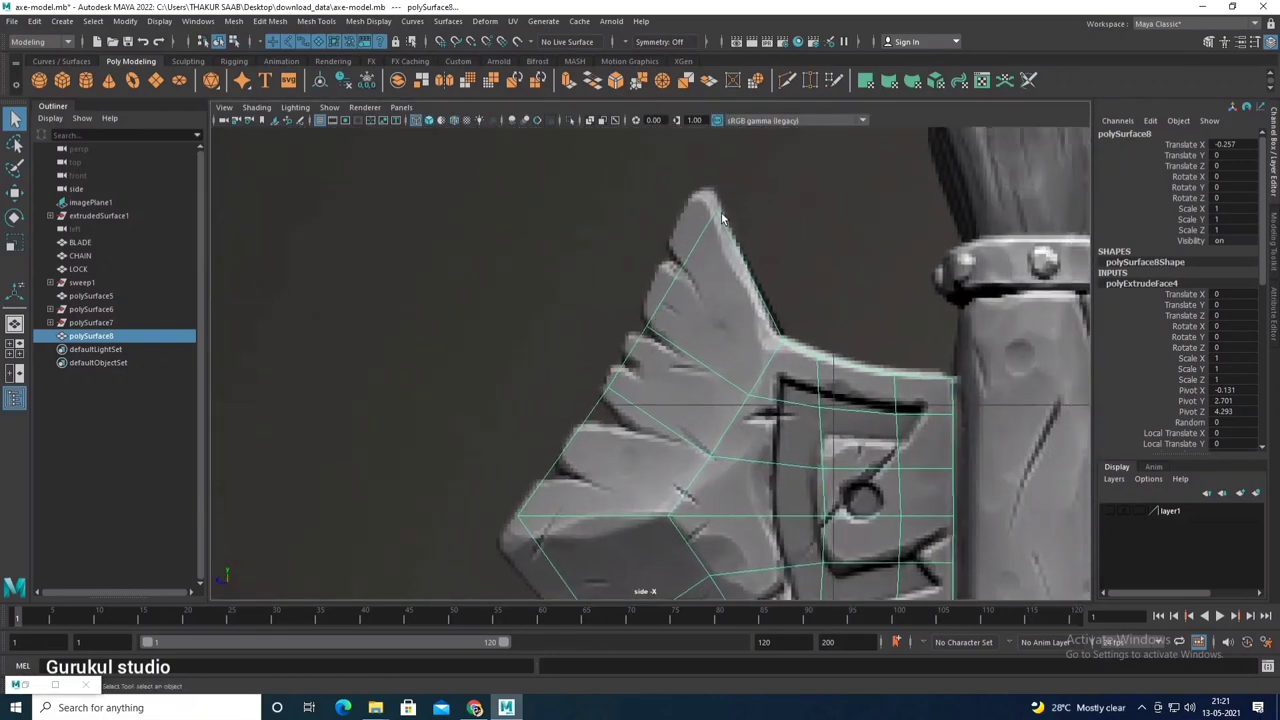
left_click(717, 210)
key("w")
middle_click_drag(749, 257, 755, 325, "alt")
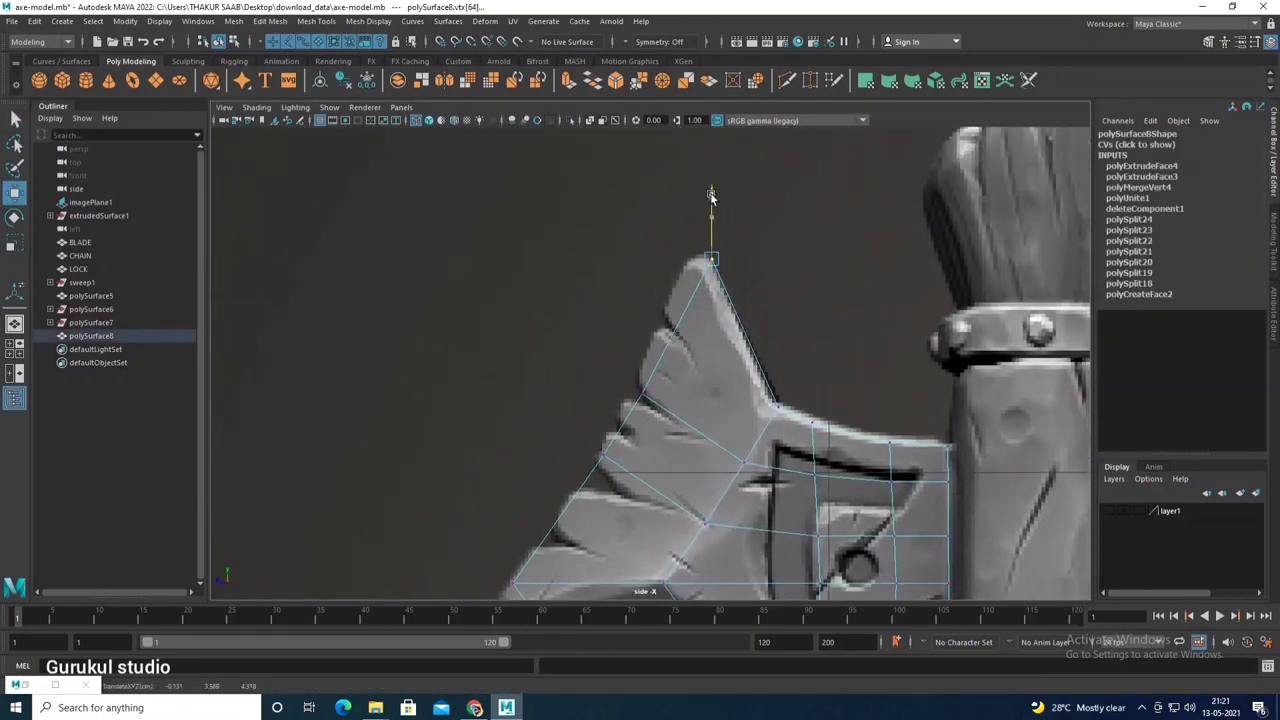
middle_click_drag(643, 357, 653, 253, "alt")
left_click(649, 288)
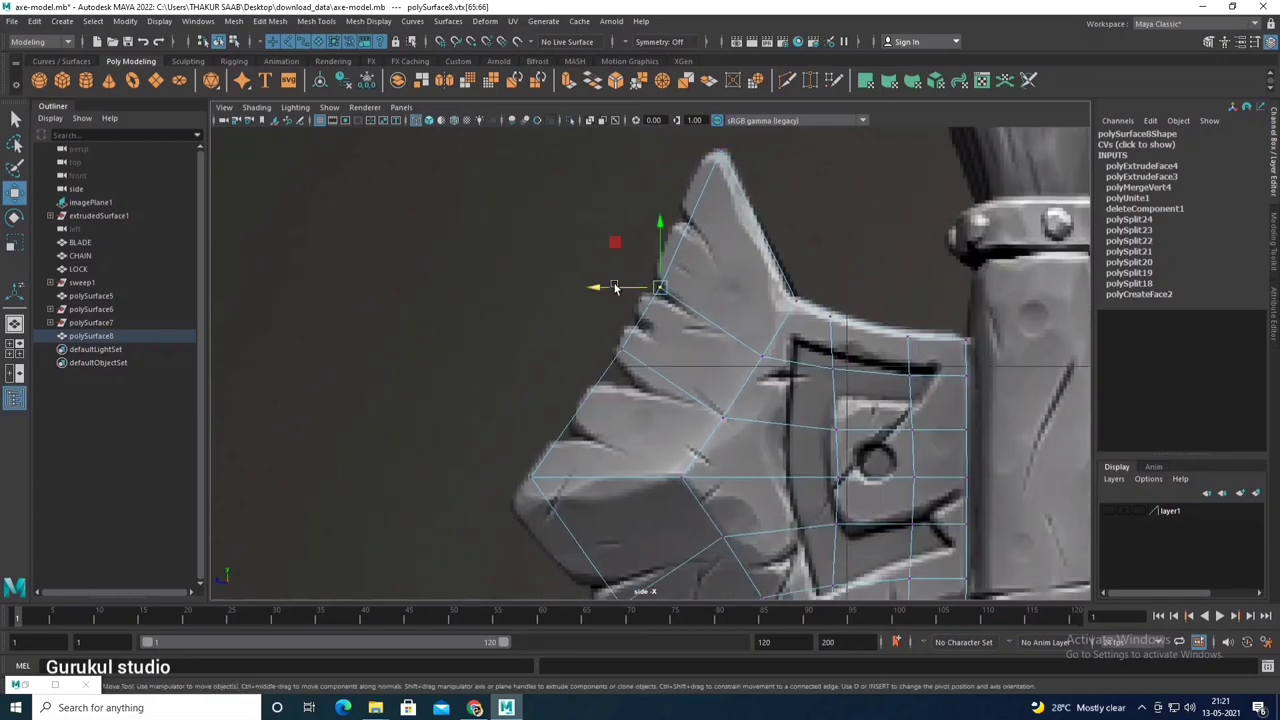
middle_click_drag(603, 291, 625, 203, "alt")
left_click(639, 267)
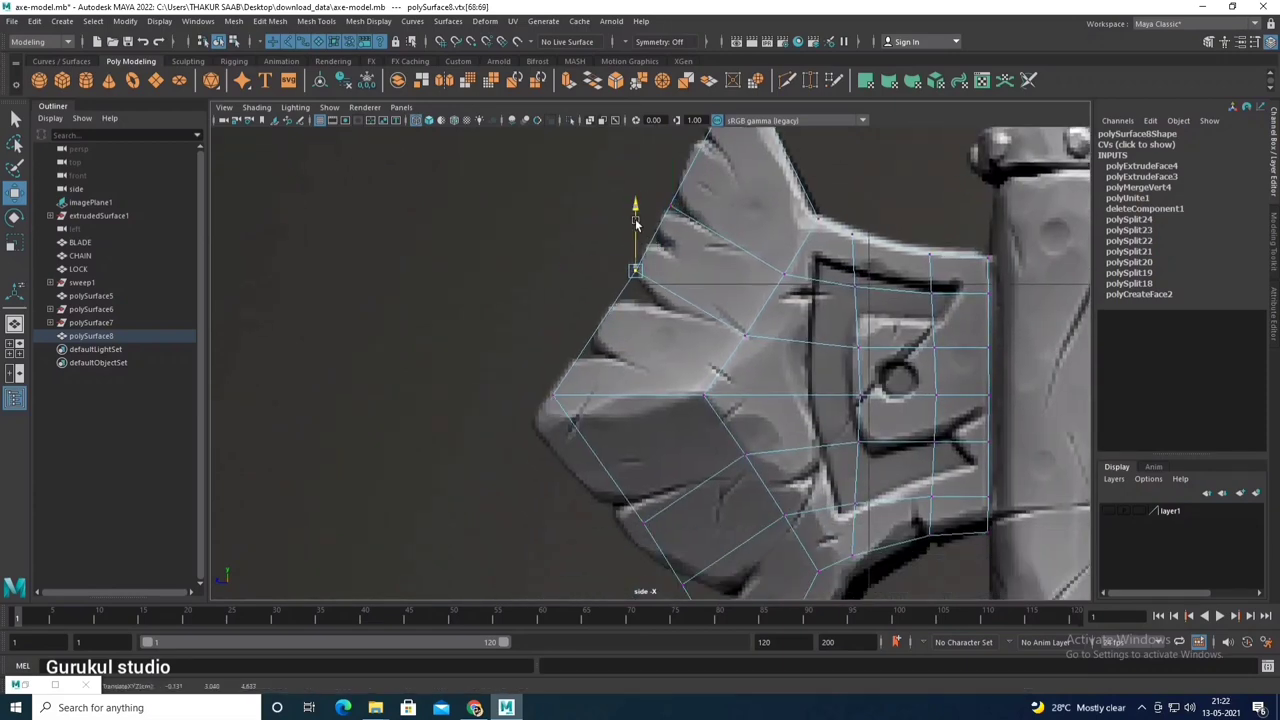
Step: Pull a lower-edge vertex of the spike down onto the reference outline
middle_click_drag(606, 452, 615, 288, "alt")
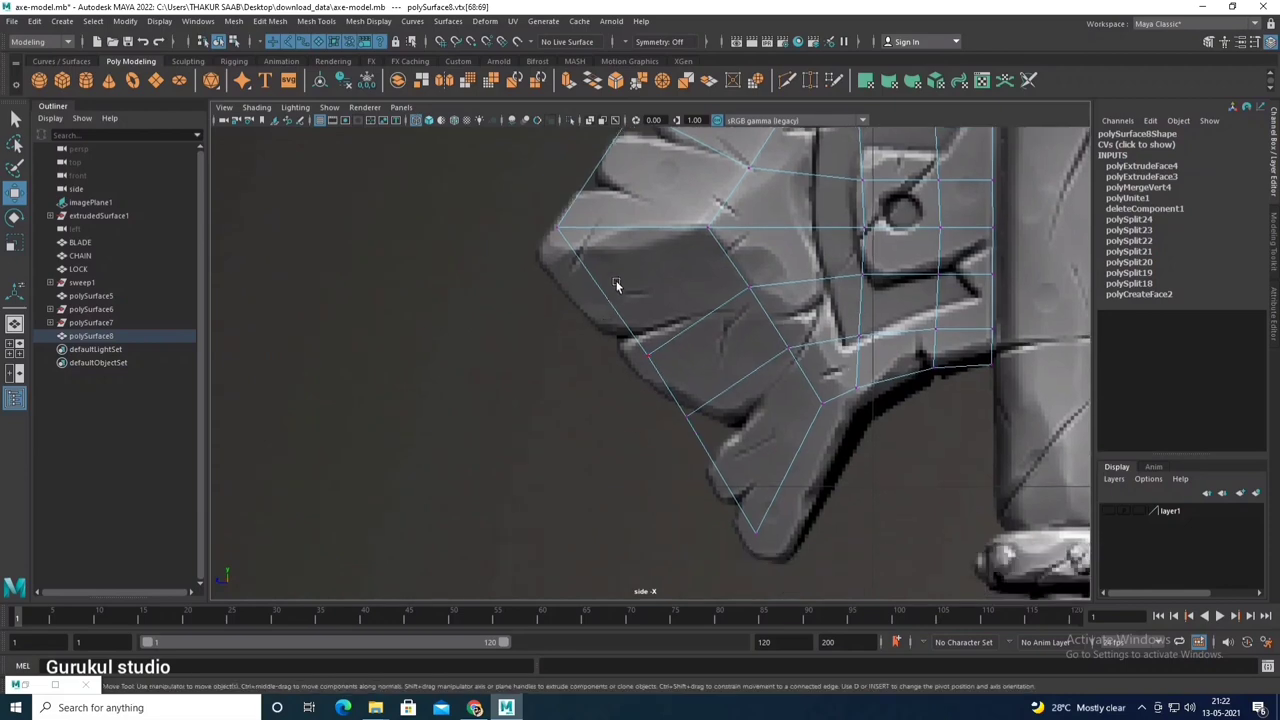
mouse_move(767, 547)
middle_mouse_down("alt")
mouse_move(728, 440)
mouse_move(700, 440)
mouse_move(629, 343)
middle_mouse_up("alt")
scroll(684, 421, "up", 2)
left_click_drag(768, 438, 849, 504)
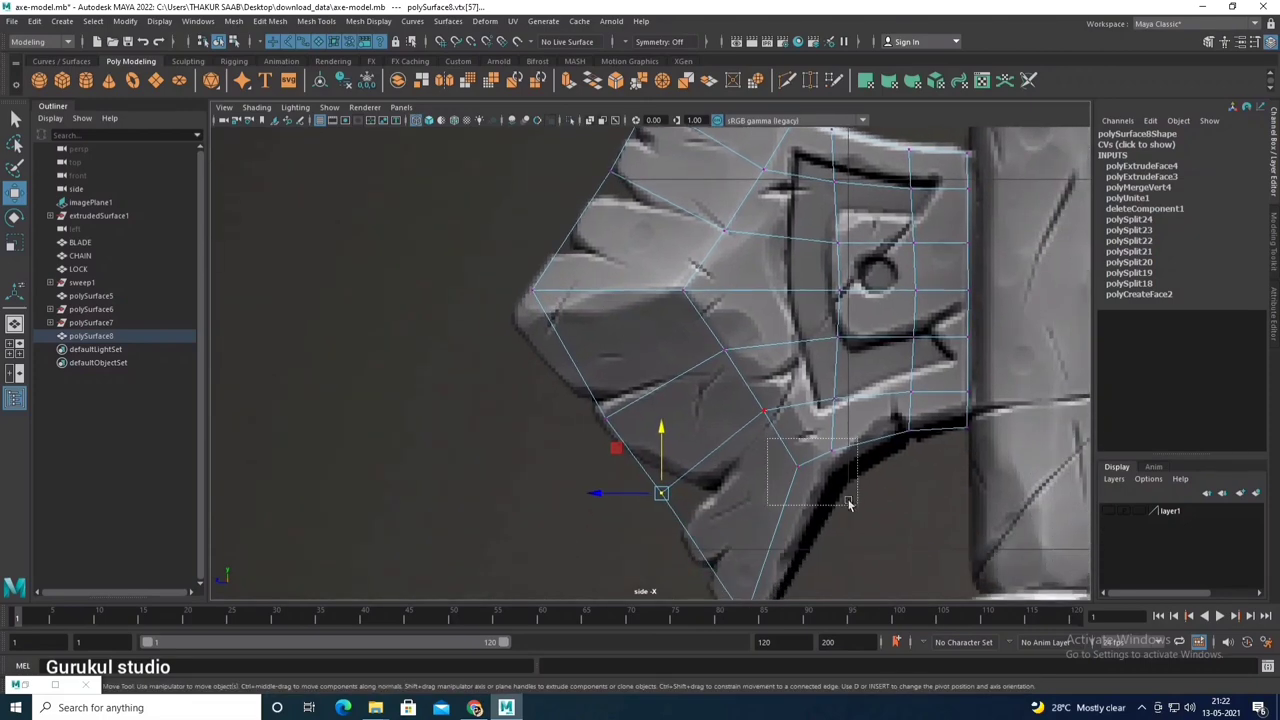
left_click_drag(808, 398, 800, 445)
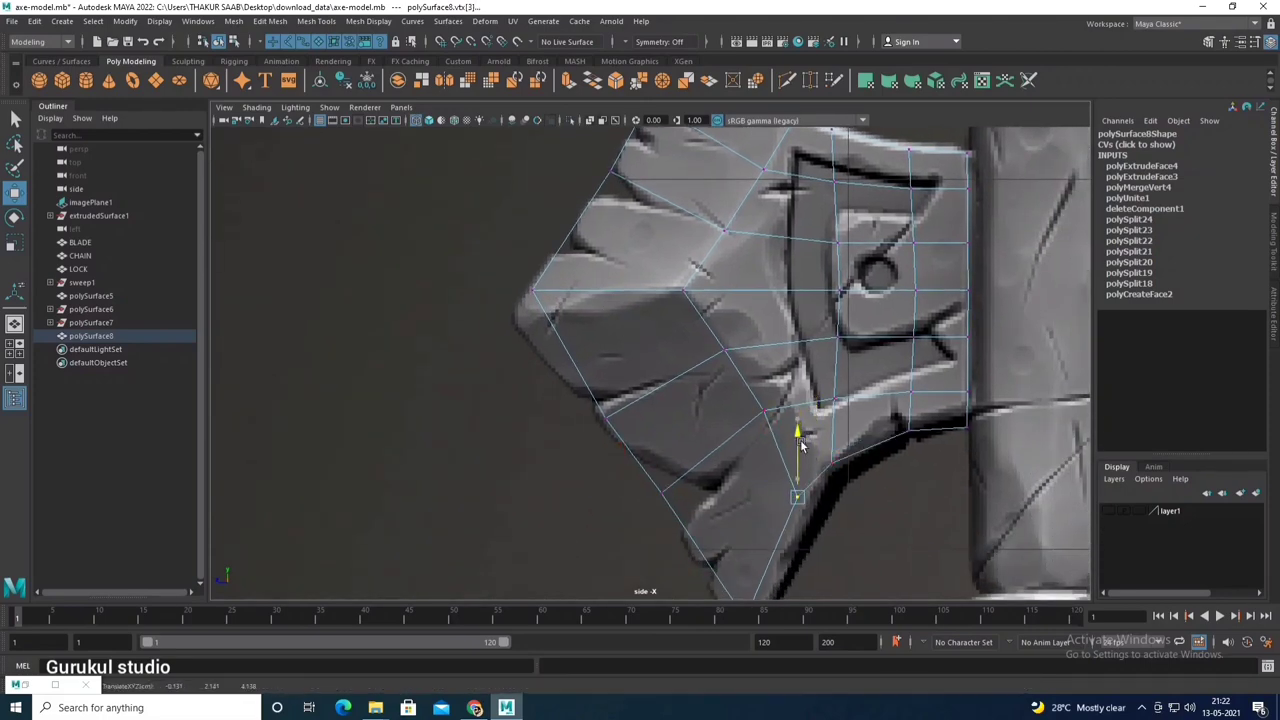
mouse_move(808, 438)
middle_mouse_down("alt")
mouse_move(751, 430)
mouse_move(771, 418)
middle_mouse_up("alt")
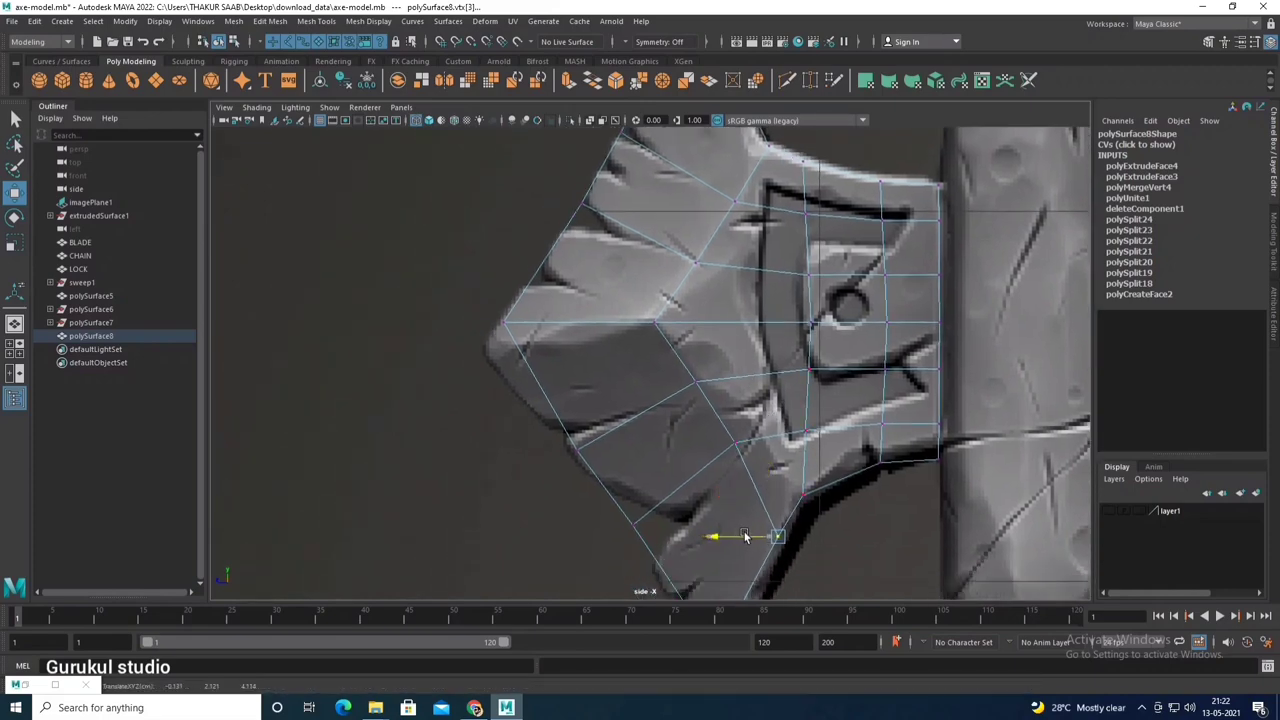
left_click(736, 442)
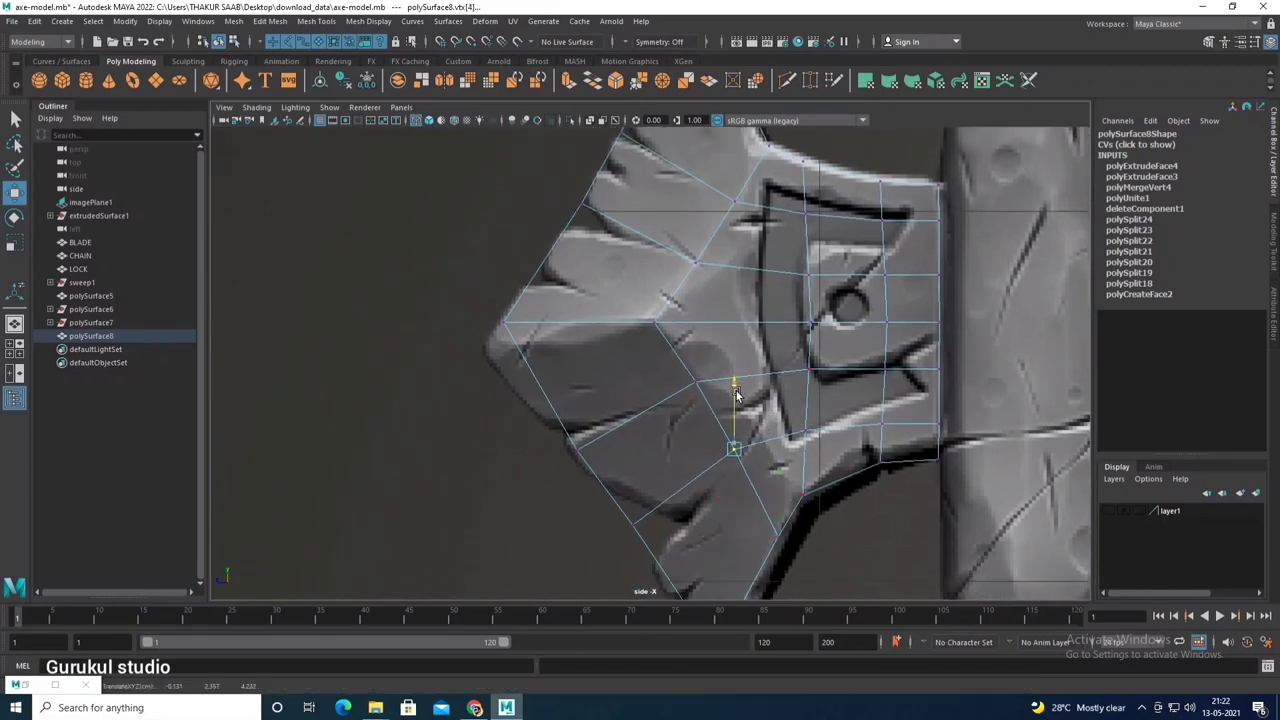
Step: Shift the spike's lower inner vertices left to match the reference outline
middle_click_drag(740, 410, 748, 535, "alt")
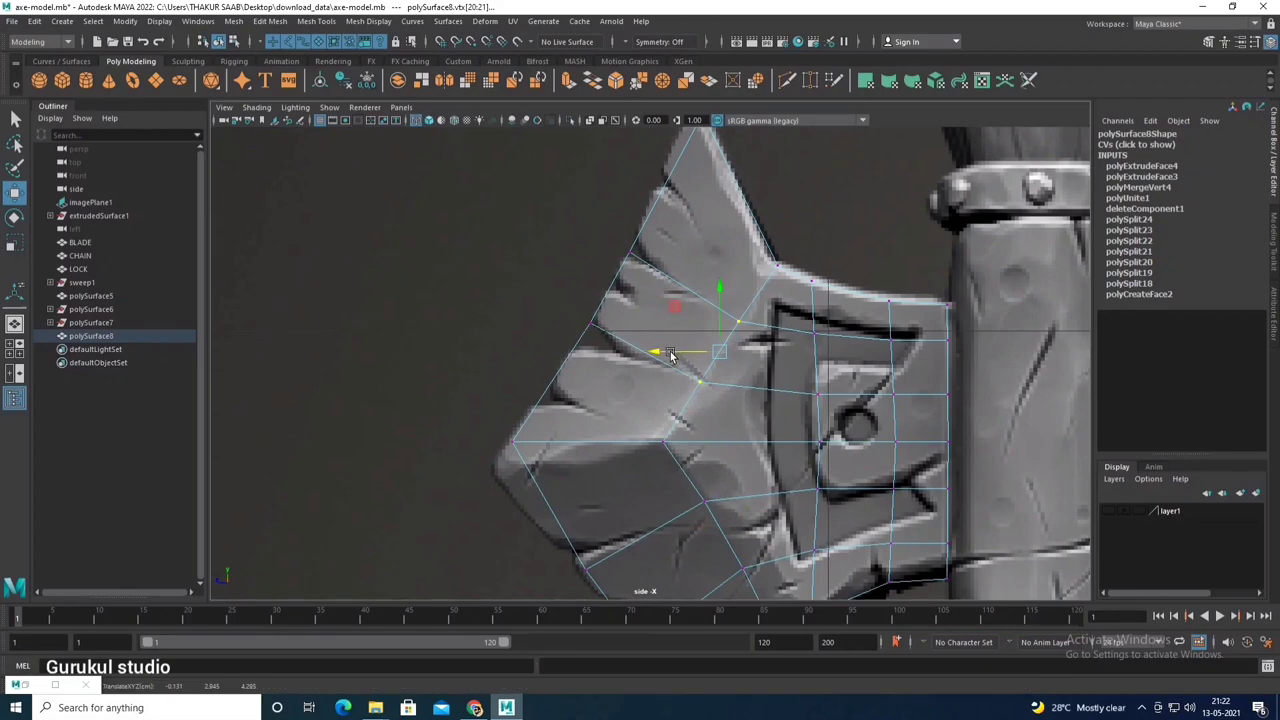
middle_click_drag(676, 352, 676, 270, "alt")
left_click(701, 417)
left_click(768, 481)
left_click_drag(768, 481, 703, 490)
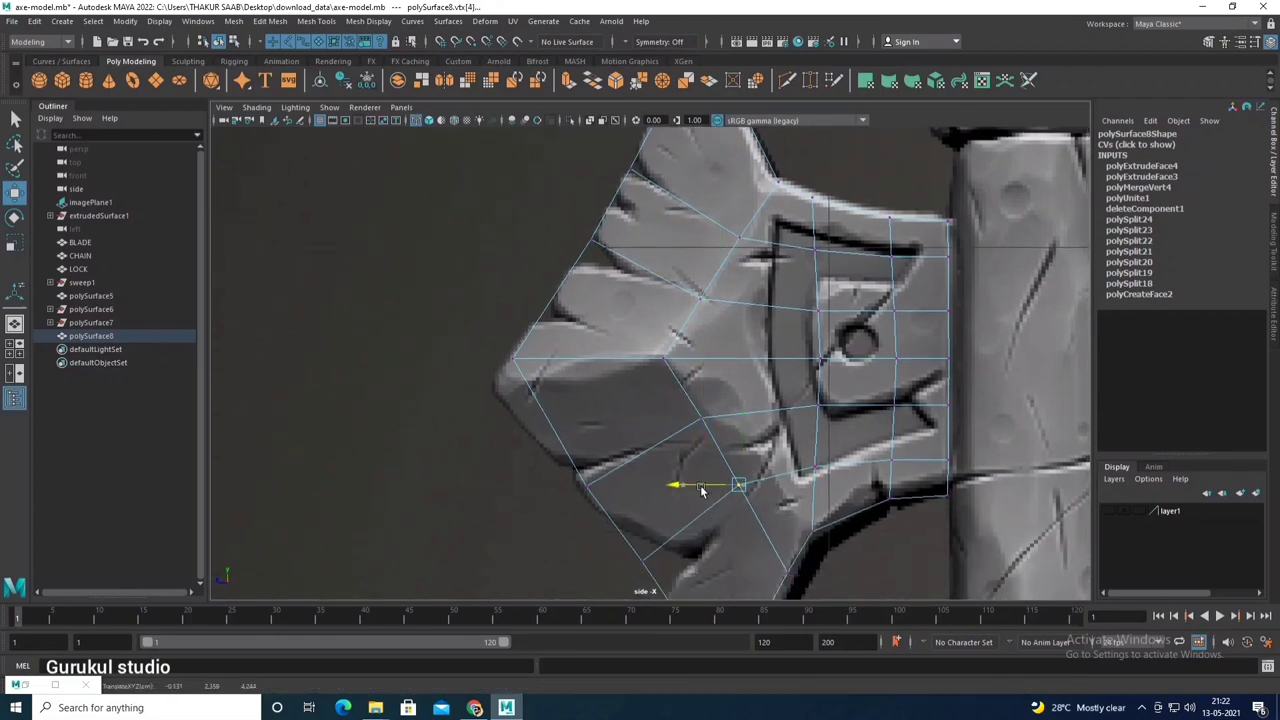
scroll(703, 493, "up", 2)
middle_click_drag(732, 473, 722, 486, "alt")
scroll(729, 444, "down", 2)
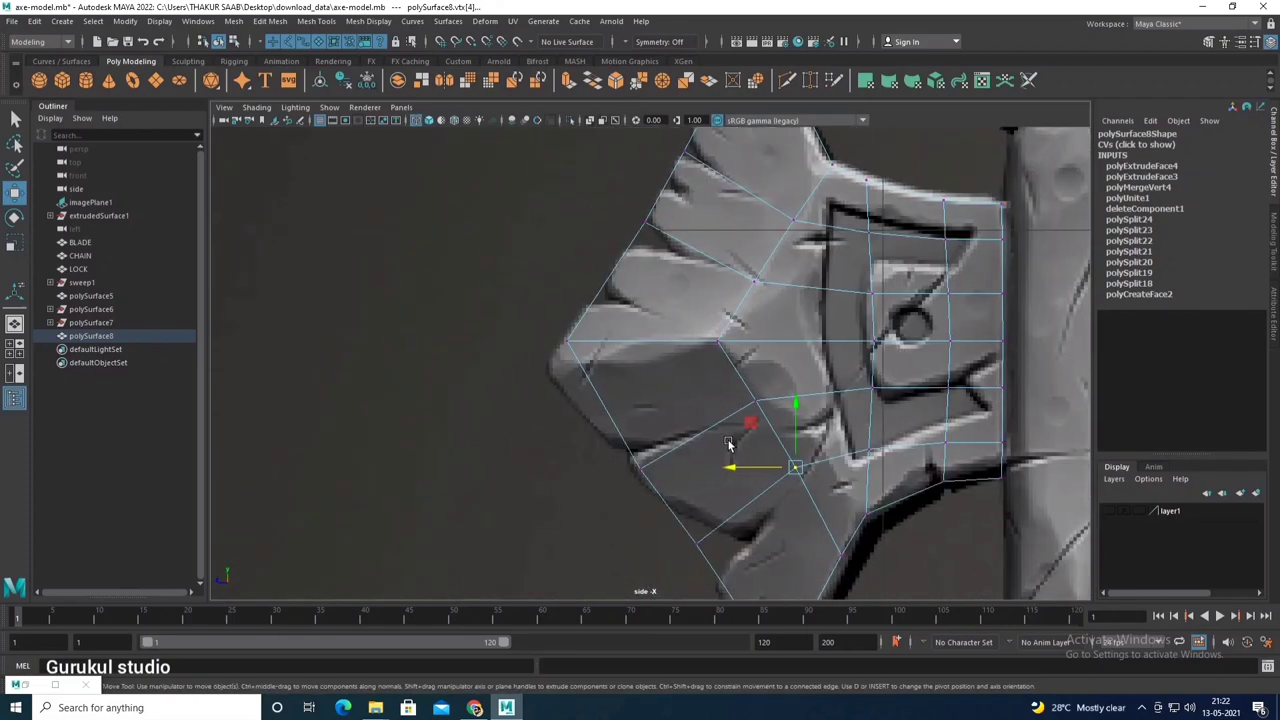
middle_click_drag(602, 219, 581, 270, "alt")
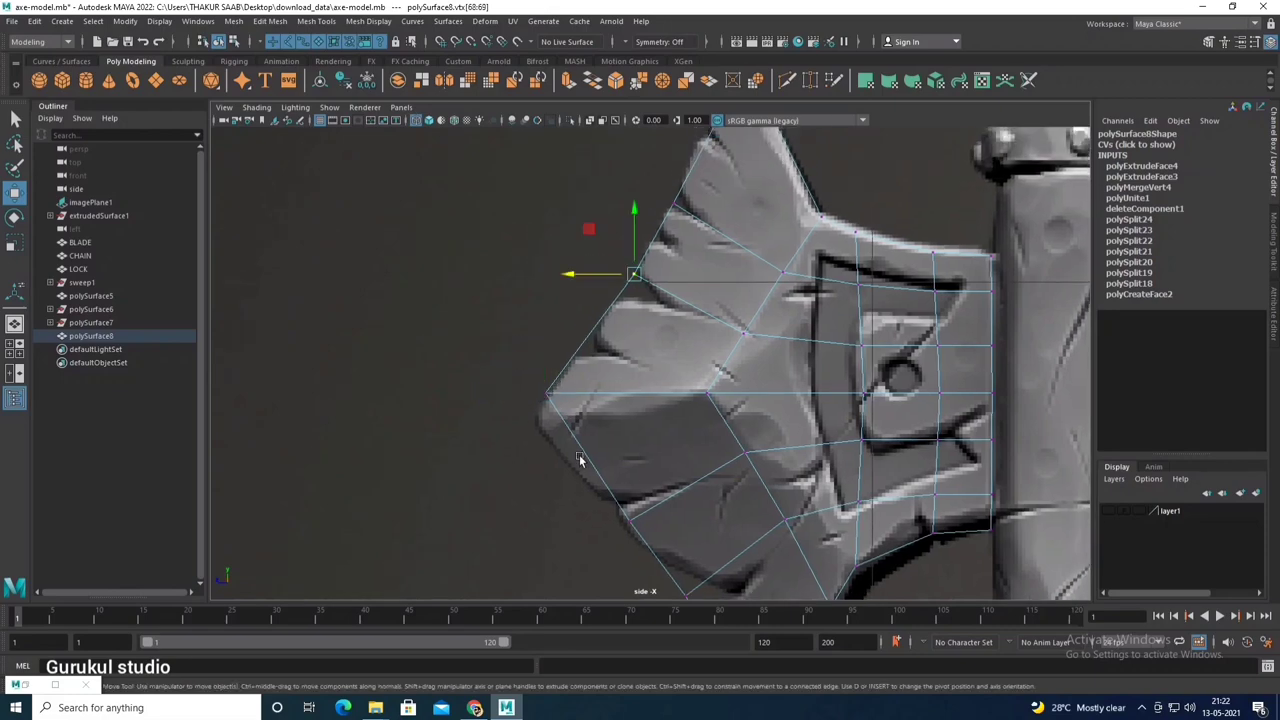
left_click_drag(635, 492, 635, 492)
key("ctrl+z")
left_click_drag(584, 274, 579, 278)
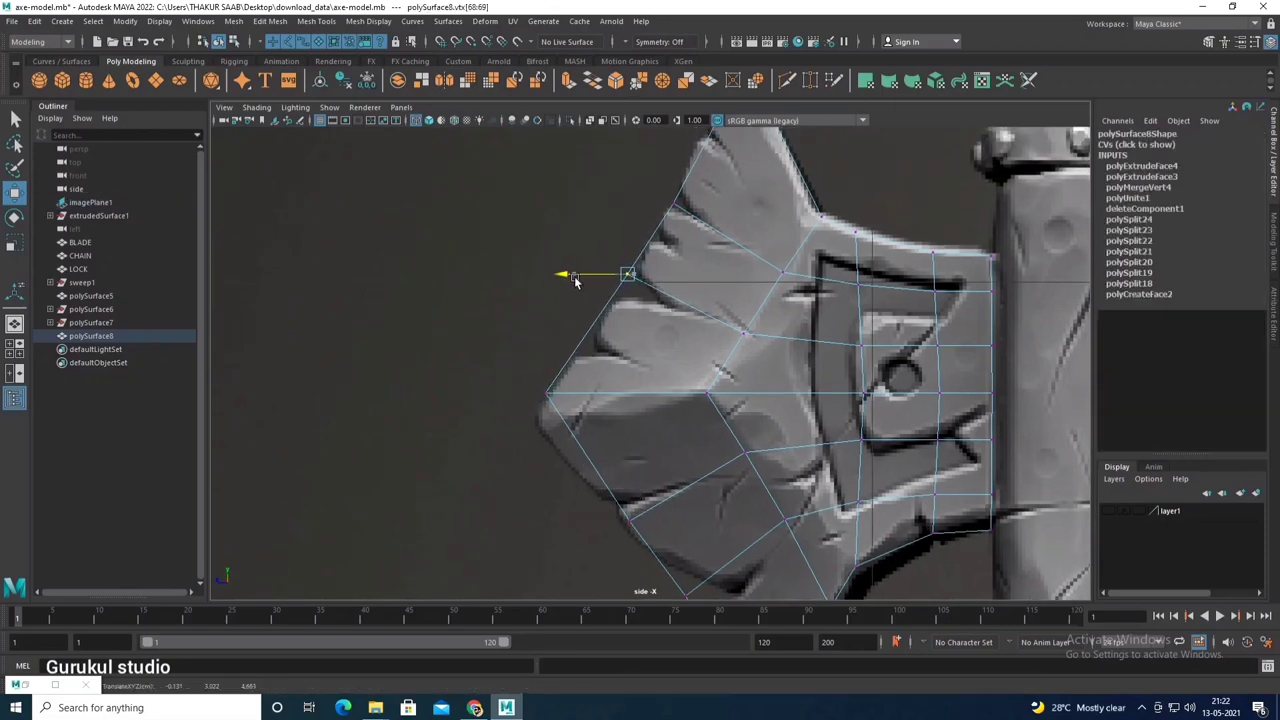
Step: Scale a vertical column of spike vertices flat into a straight line
scroll(600, 340, "up", 2)
middle_click_drag(600, 340, 572, 396, "alt")
scroll(572, 396, "down", 2)
left_click(521, 401)
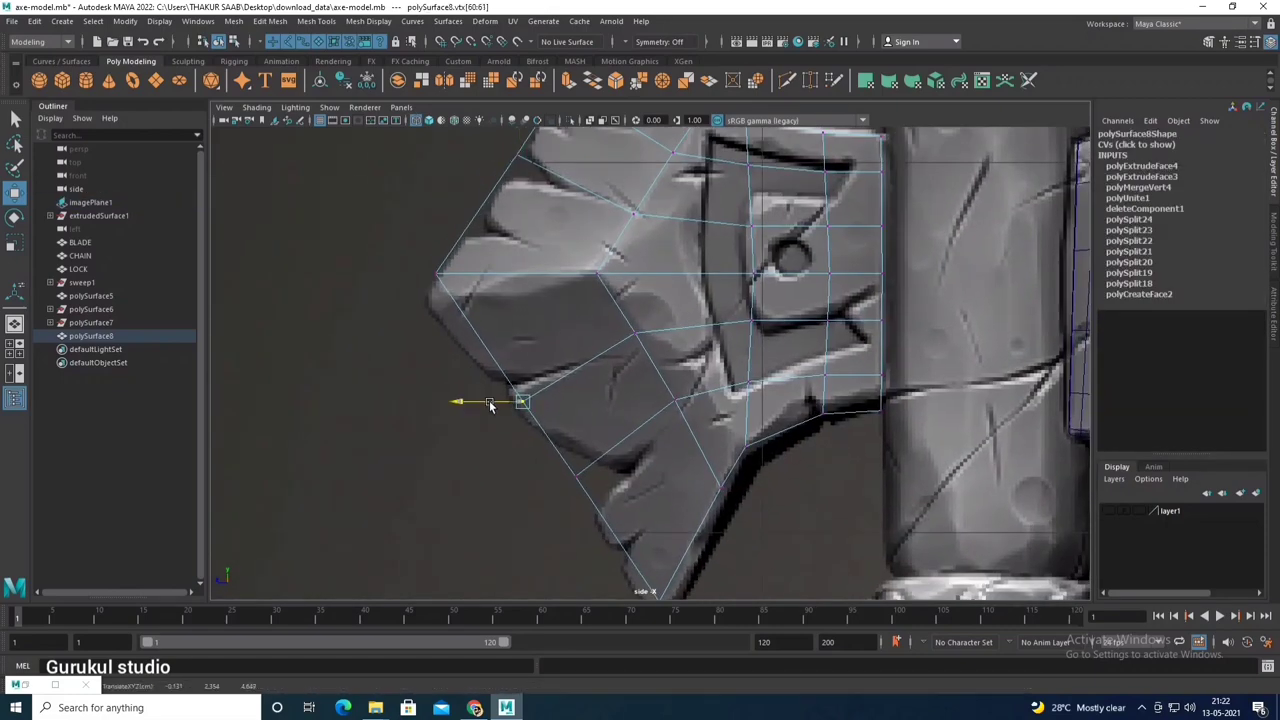
key("space")
key("space")
key("space")
key("space")
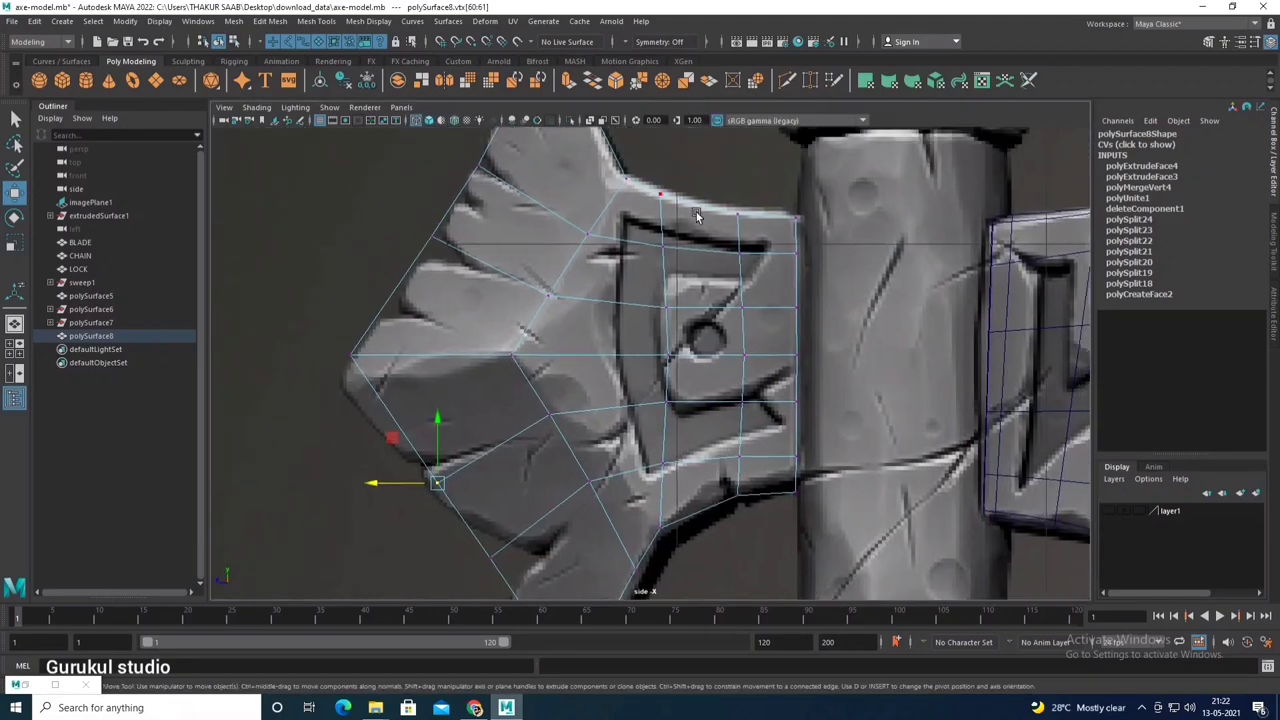
key("r")
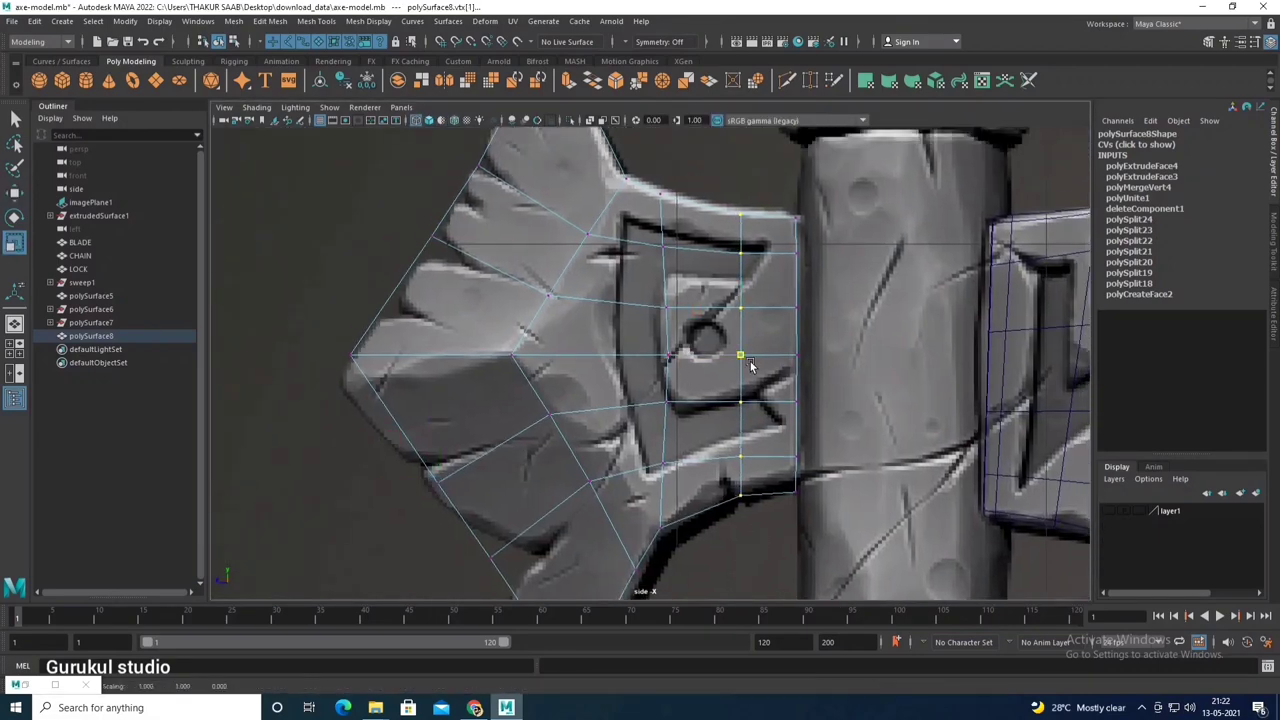
left_click_drag(645, 183, 685, 547)
mouse_move(608, 362)
left_mouse_down()
mouse_move(668, 398)
mouse_move(763, 318)
mouse_move(535, 190)
mouse_move(589, 256)
mouse_move(608, 251)
mouse_move(580, 243)
mouse_move(576, 307)
mouse_move(631, 289)
mouse_move(617, 315)
left_mouse_up()
scroll(703, 390, "down", 3)
key("space")
key("space")
Step: Insert five edge loops across the back spike, two near its left tip
key("w")
left_click(320, 22)
left_click(344, 122)
left_click(590, 316)
left_click(617, 321)
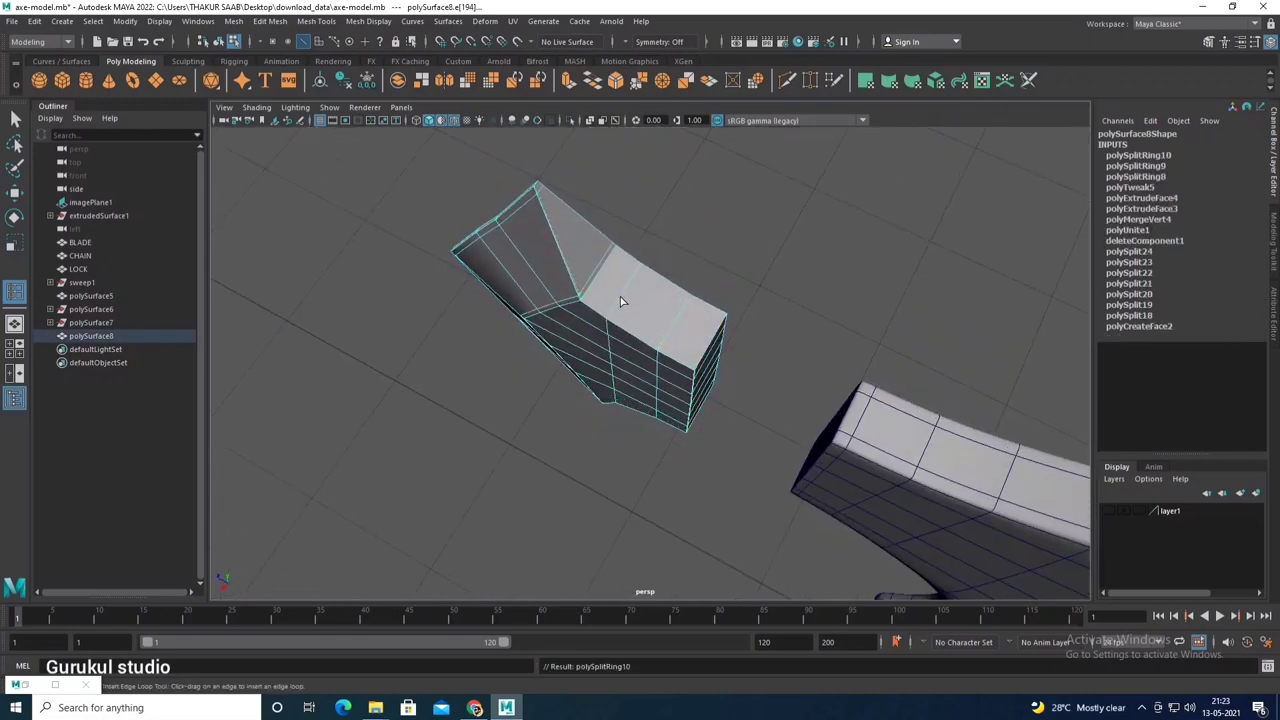
left_click(654, 281)
mouse_move(654, 281)
left_mouse_down("alt")
mouse_move(651, 311)
mouse_move(594, 364)
mouse_move(469, 369)
left_mouse_up("alt")
left_click(462, 381)
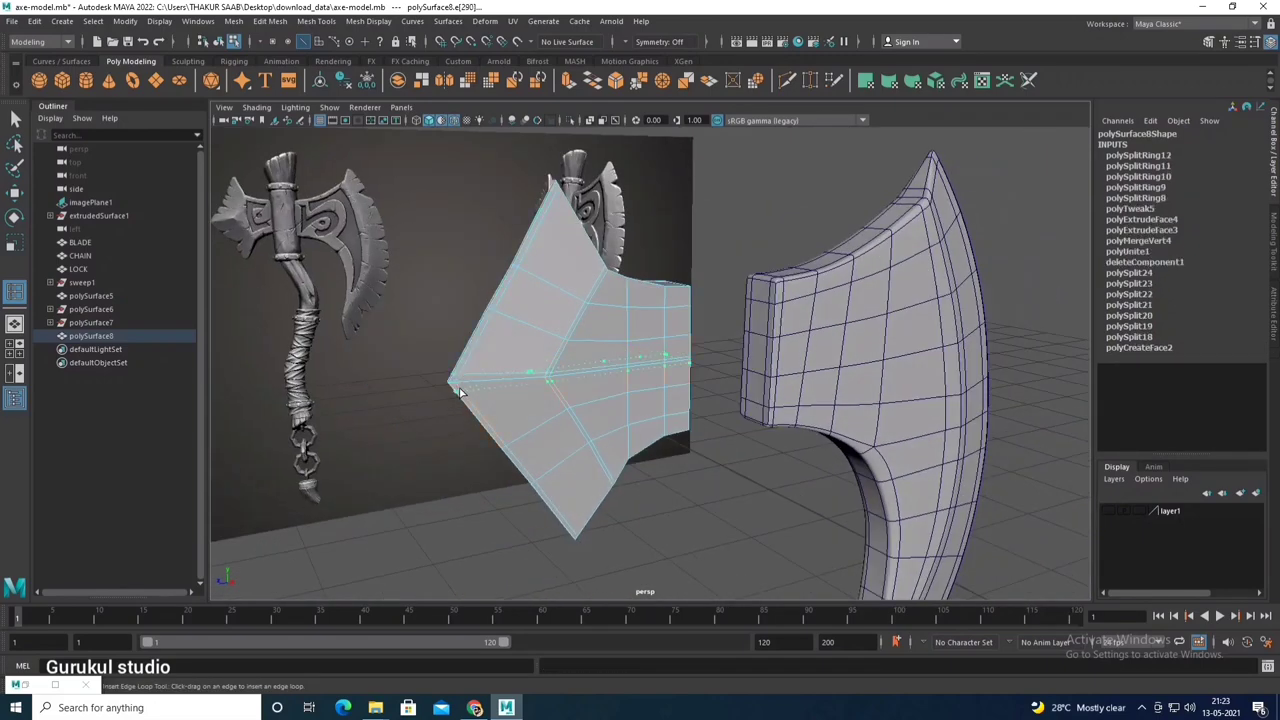
left_click(451, 371)
mouse_move(573, 350)
left_mouse_down("alt")
mouse_move(606, 328)
mouse_move(557, 343)
mouse_move(626, 342)
mouse_move(643, 320)
left_mouse_up("alt")
Step: Clear the selection and turn off wireframe on shaded to review the axe head
key("w")
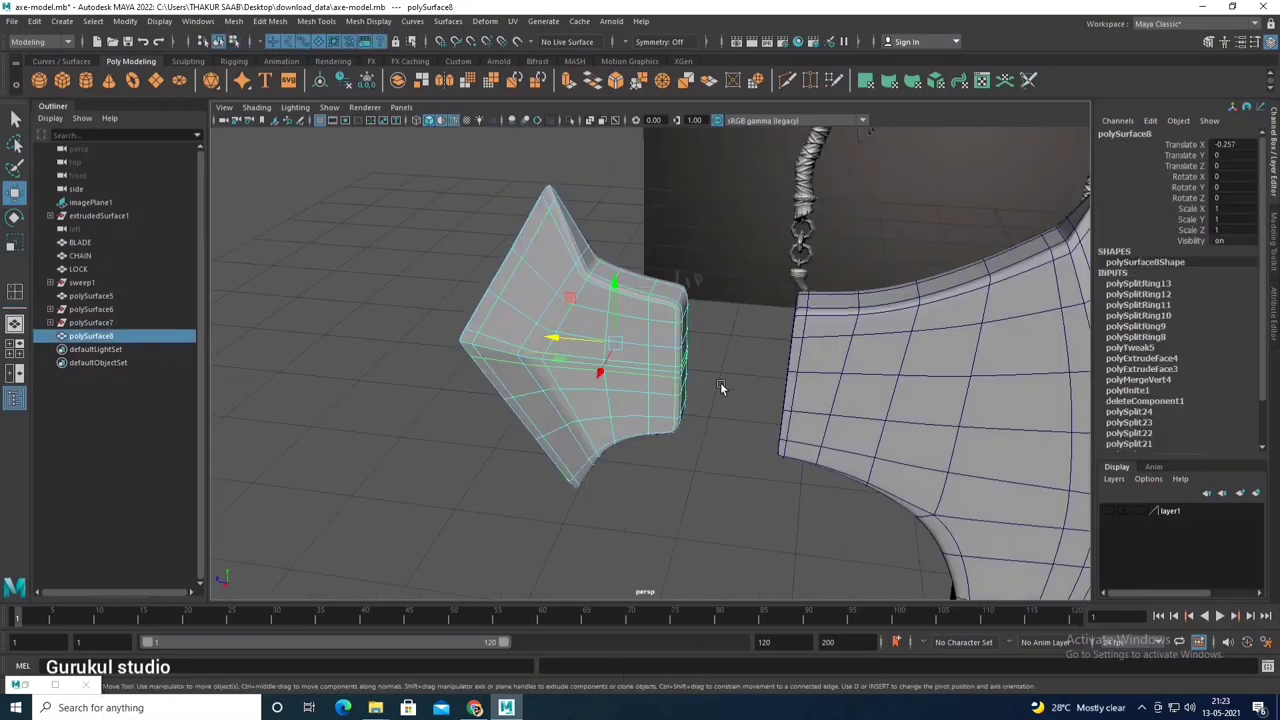
left_click(720, 386)
scroll(830, 352, "down", 5)
left_click_drag(830, 352, 436, 132, "alt")
left_click(440, 121)
mouse_move(500, 230)
left_mouse_down("alt")
mouse_move(598, 346)
mouse_move(636, 300)
mouse_move(694, 369)
mouse_move(652, 316)
left_mouse_up("alt")
Step: Save axe-model.mb, accepting the student-version warning
key("3")
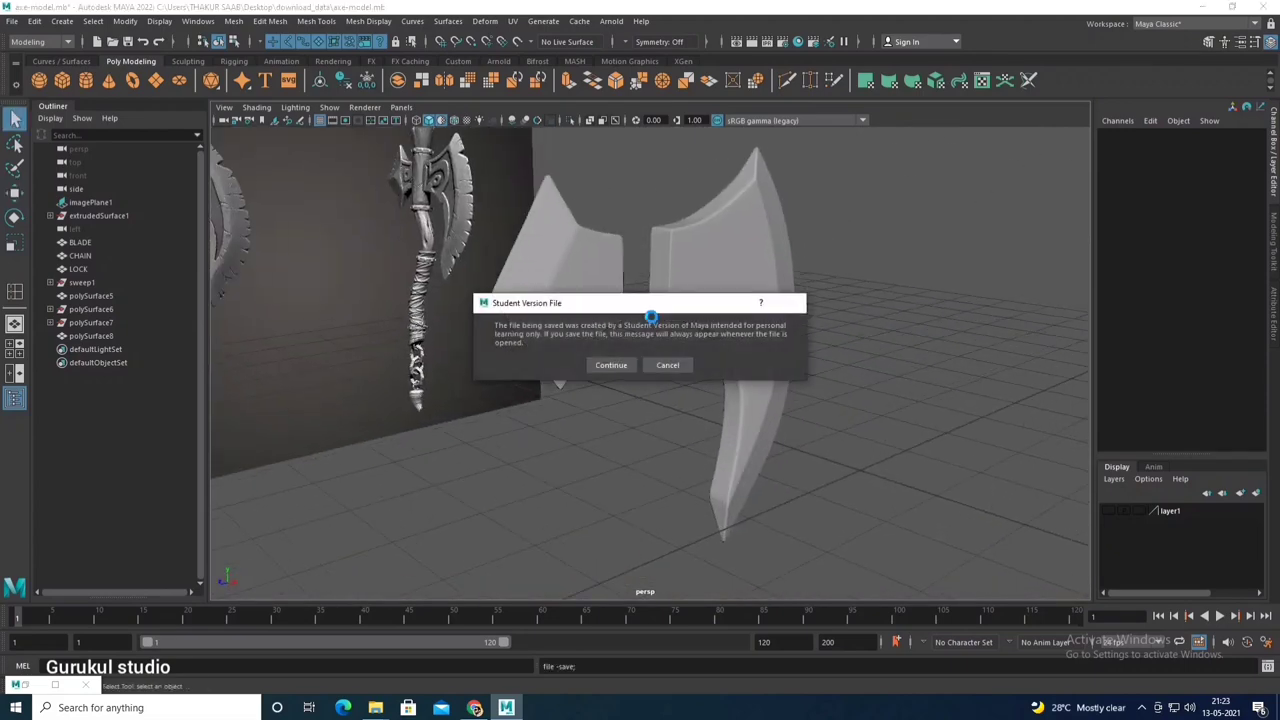
left_click(606, 366)
scroll(622, 344, "up", 3)
scroll(622, 344, "down", 3)
mouse_move(603, 357)
left_mouse_down("alt")
mouse_move(597, 319)
mouse_move(620, 310)
left_mouse_up("alt")
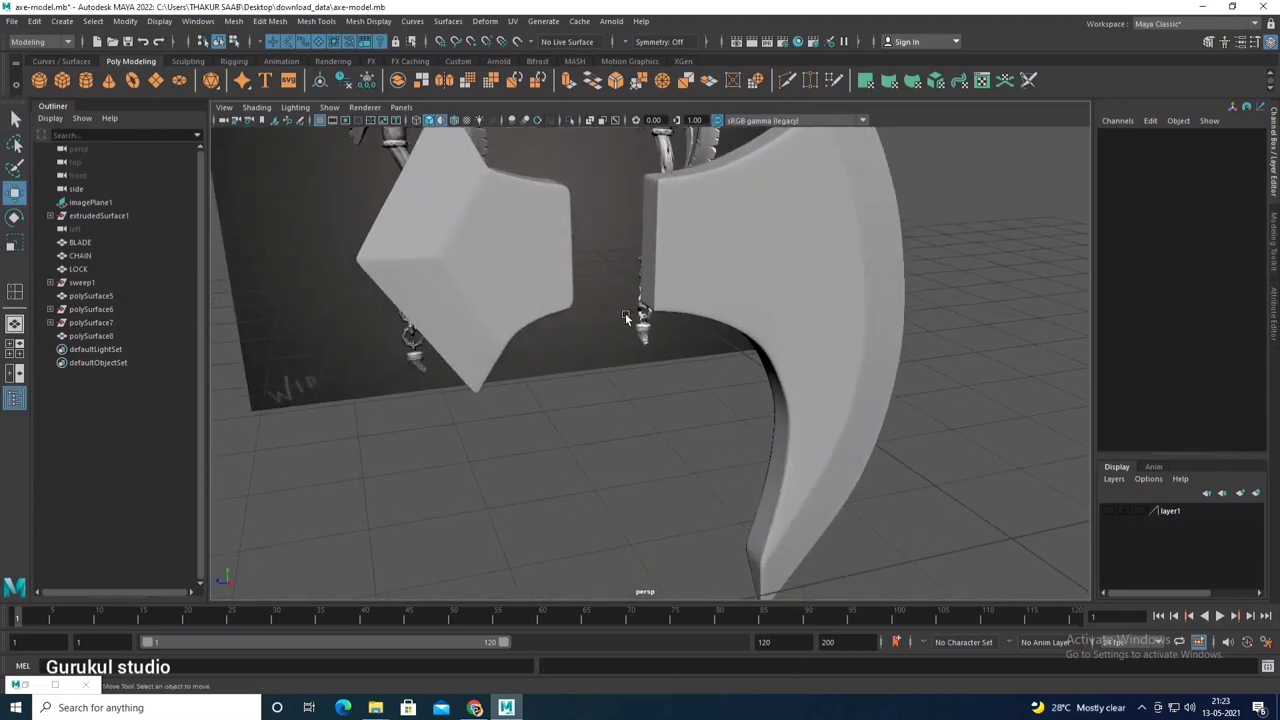
Step: Select the reference image plane, imagePlane1, in the side view
left_click(1155, 709)
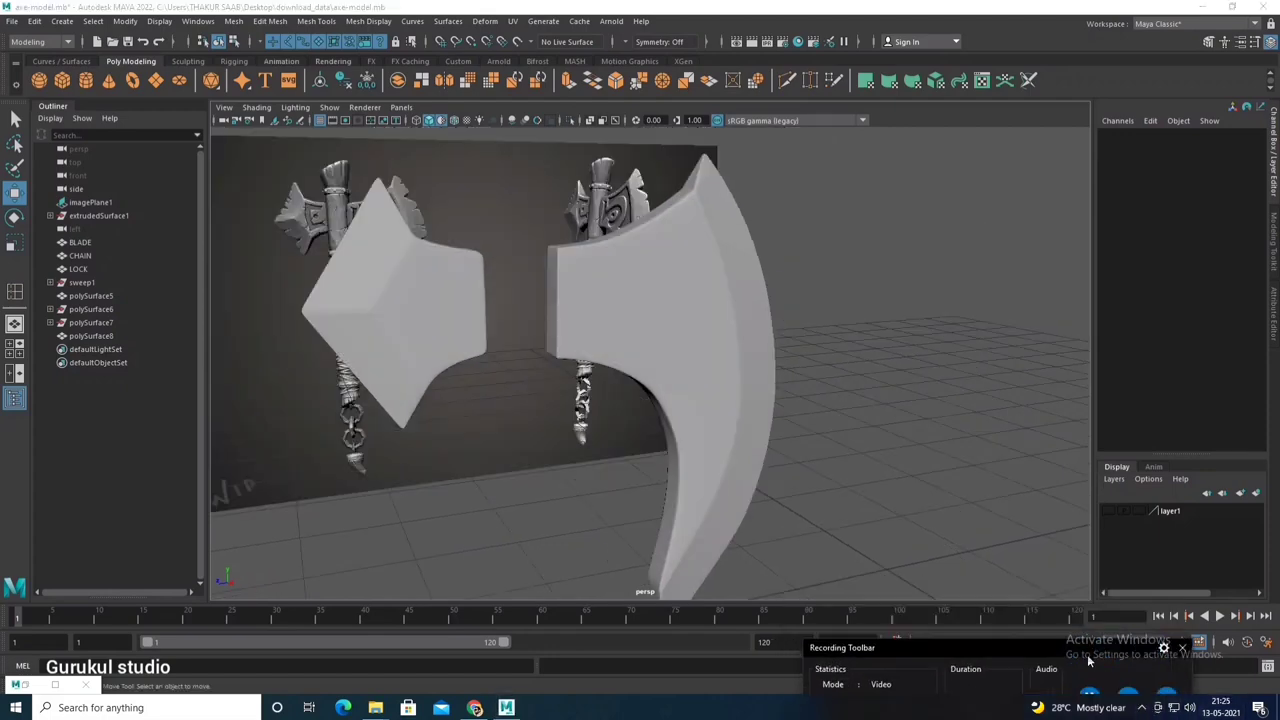
left_click_drag(642, 427, 612, 397, "alt")
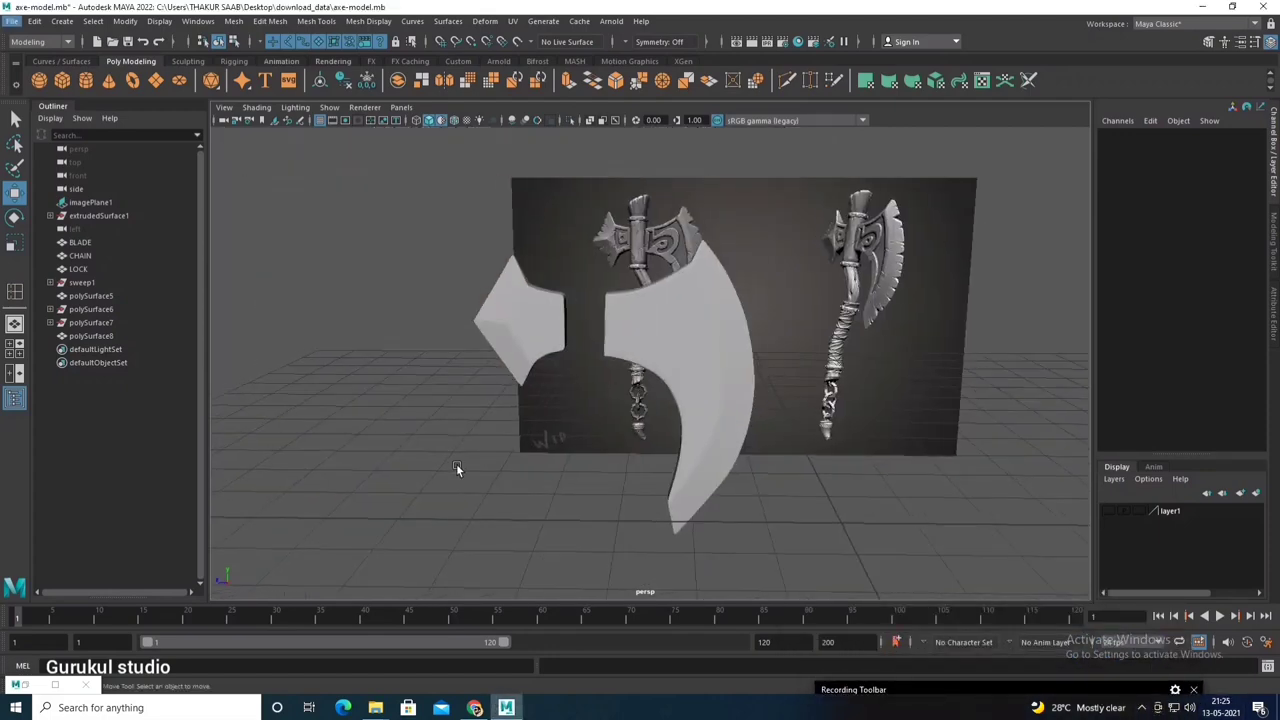
left_click(551, 443)
key("space")
key("space")
scroll(624, 428, "up", 3)
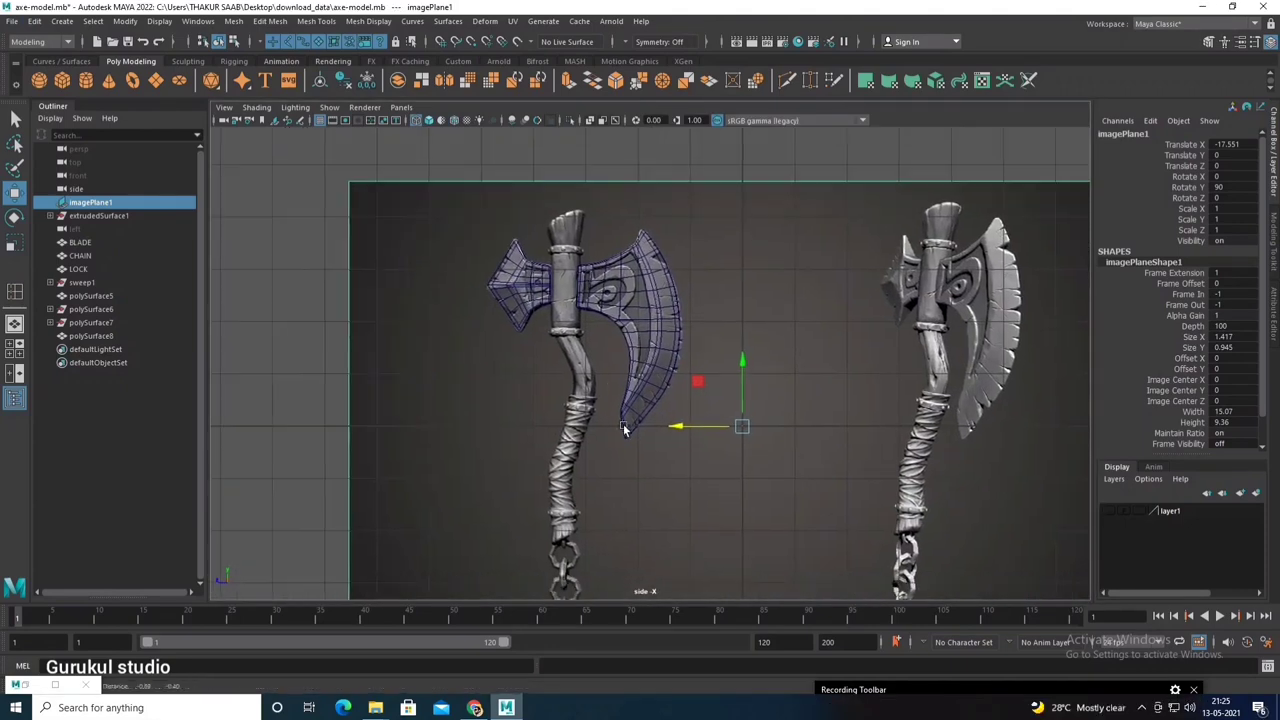
left_click(525, 285)
left_click(595, 278, "shift")
scroll(492, 263, "down", 2)
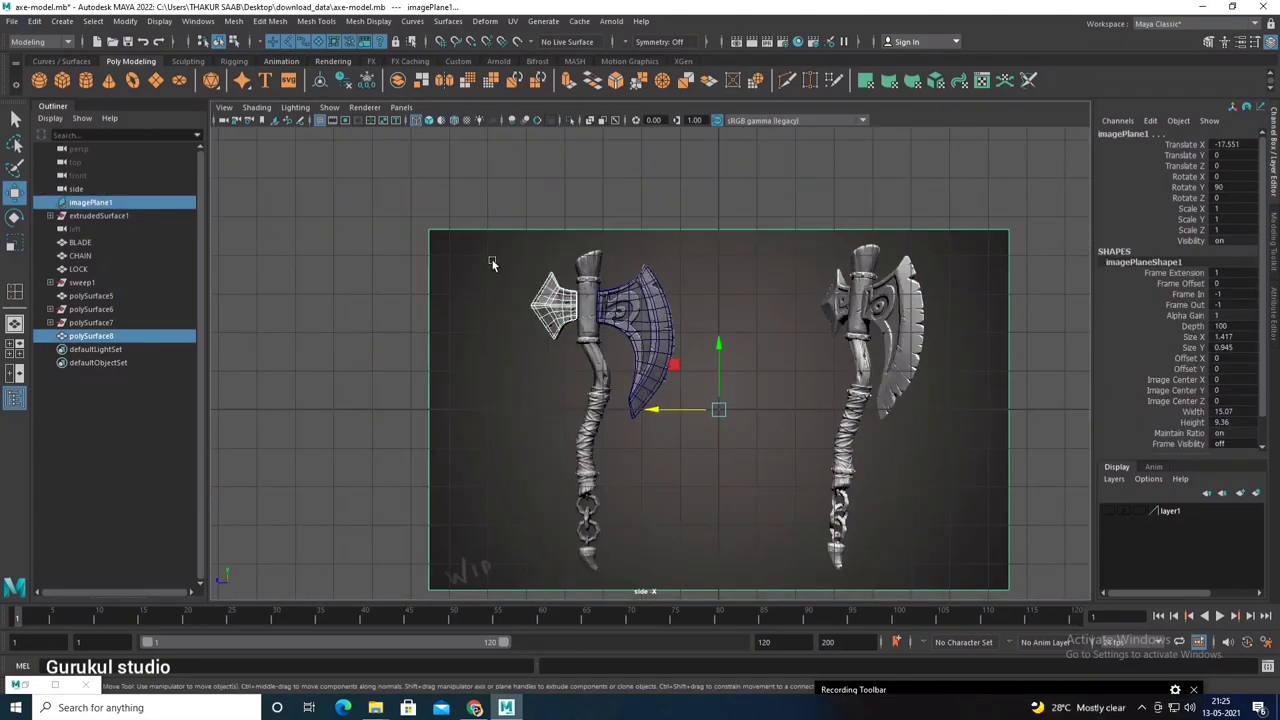
scroll(491, 263, "up", 1)
Step: Put the image plane on a new layer, layer2, with display type set to Reference
left_click(910, 425)
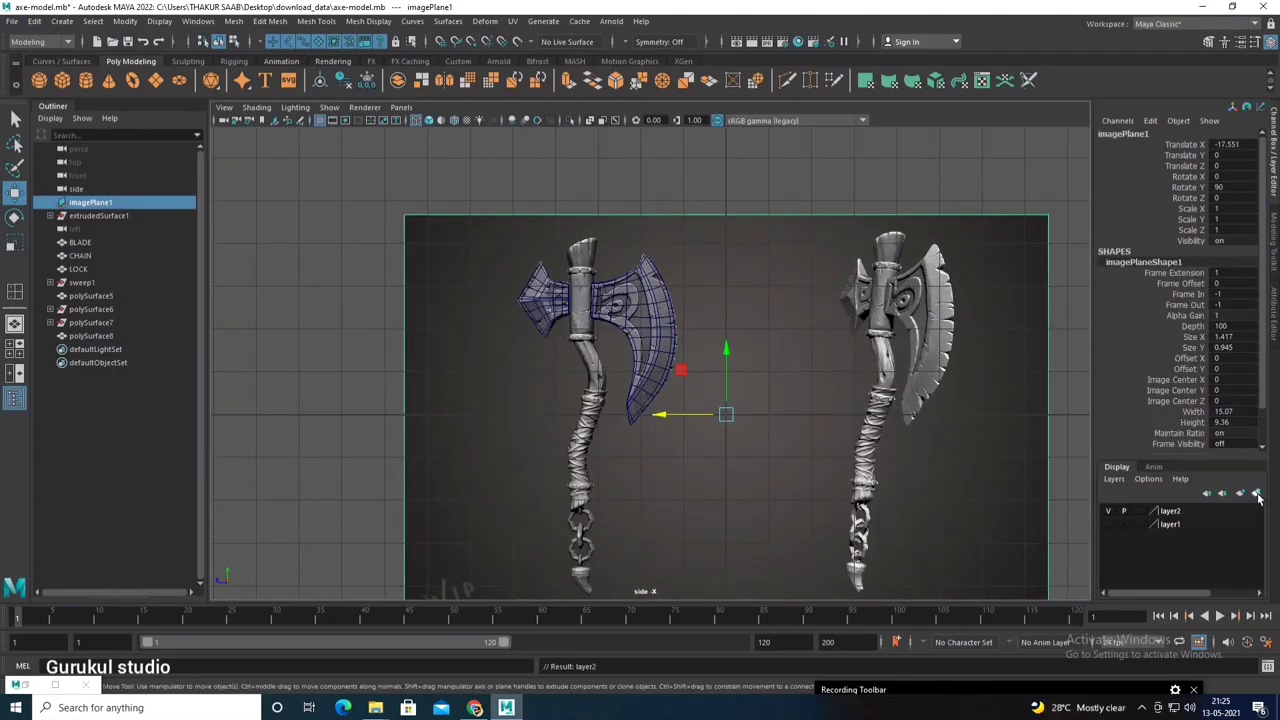
left_click(1138, 511)
left_click(1138, 511)
scroll(801, 450, "up", 2)
left_click(801, 450)
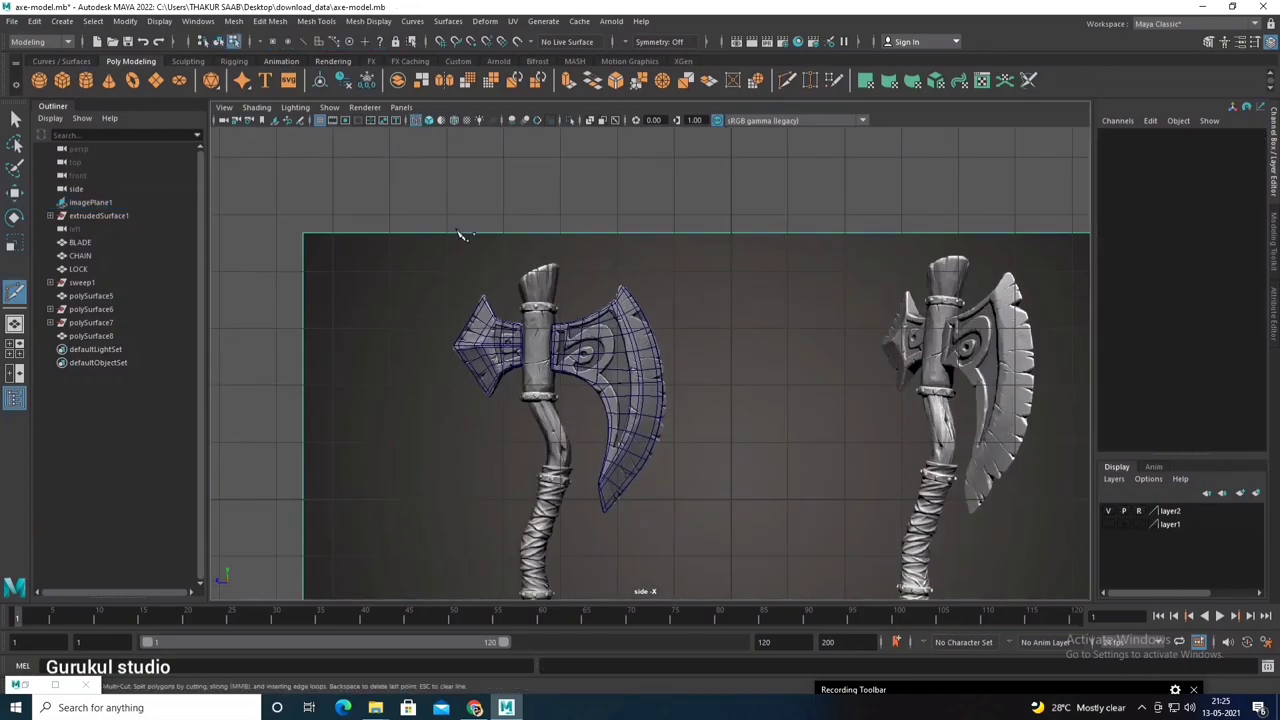
key("w")
scroll(651, 237, "down", 1)
scroll(748, 177, "down", 3)
scroll(748, 200, "up", 3)
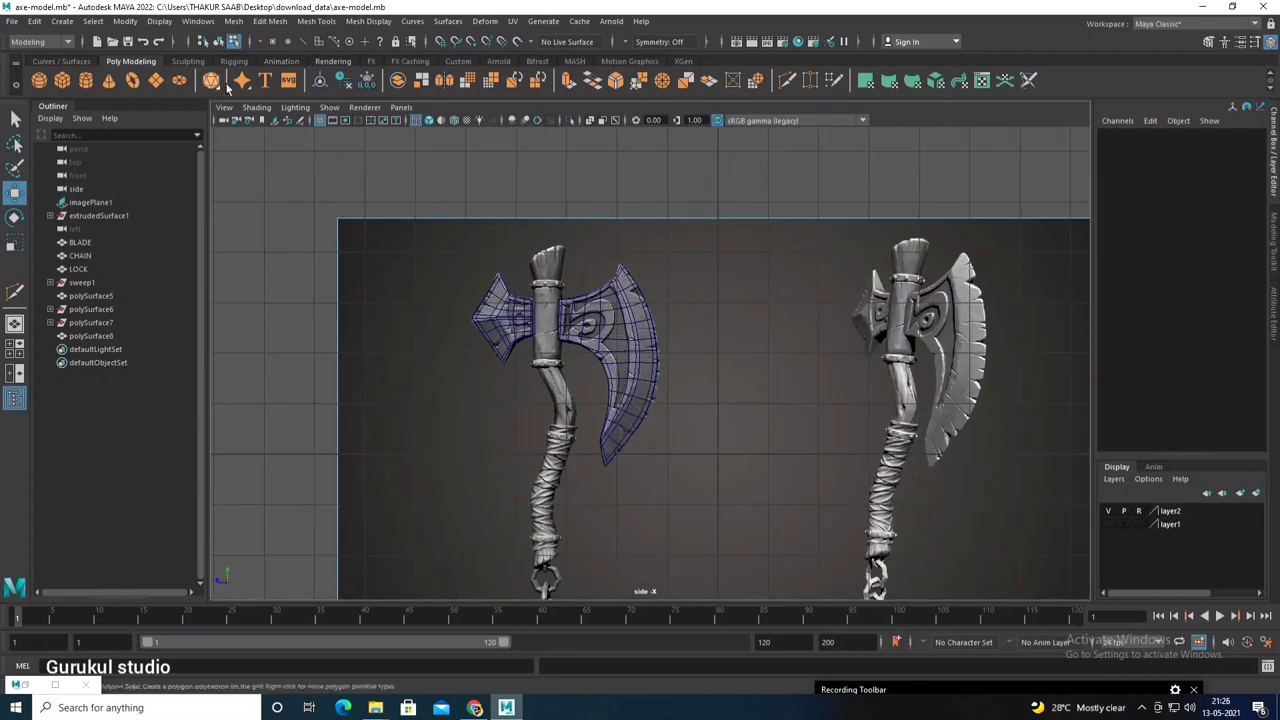
Step: Draw a CV curve down the reference handle's centre, from its top through the wrap and lower grip
left_click(58, 22)
left_click(314, 121)
mouse_move(660, 410)
middle_mouse_down("alt")
mouse_move(641, 362)
mouse_move(634, 416)
middle_mouse_up("alt")
scroll(634, 416, "up", 1)
left_click(541, 199)
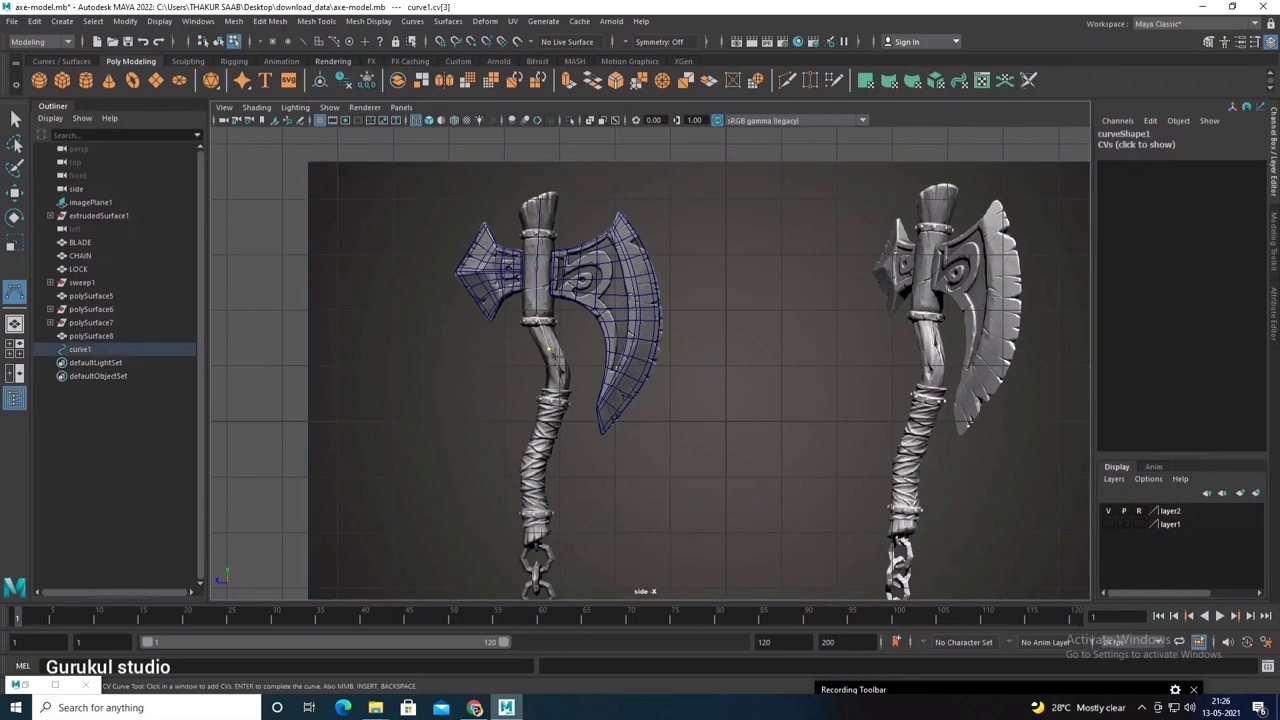
left_click(559, 402)
mouse_move(559, 402)
middle_mouse_down("alt")
mouse_move(573, 338)
mouse_move(554, 310)
middle_mouse_up("alt")
scroll(568, 328, "up", 2)
left_click(551, 325)
scroll(551, 325, "up", 2)
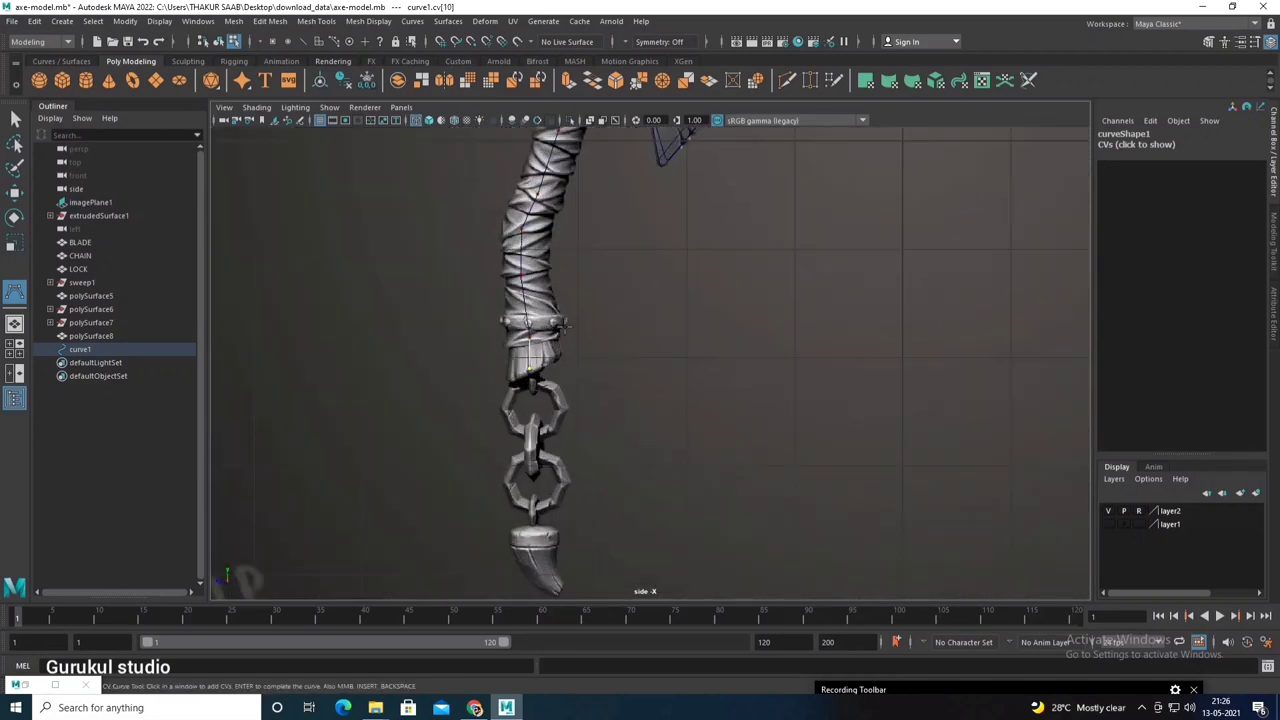
scroll(551, 362, "up", 2)
key("F8")
Step: In control vertex mode, move the mid-handle curve point onto the handle's centre
middle_click_drag(529, 287, 623, 289, "alt")
right_click(612, 280)
right_click_drag(612, 280, 533, 276)
scroll(600, 330, "down", 3)
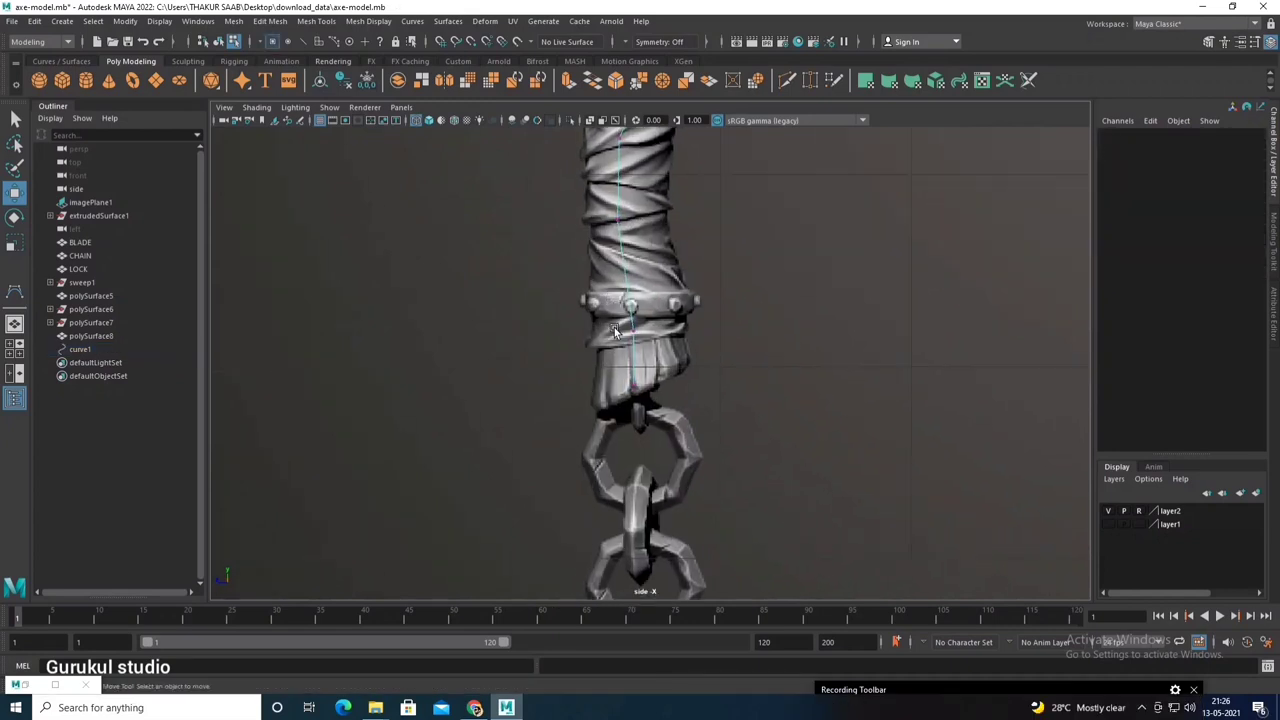
left_click(600, 385)
scroll(627, 352, "up", 3)
middle_click_drag(627, 352, 632, 222, "alt")
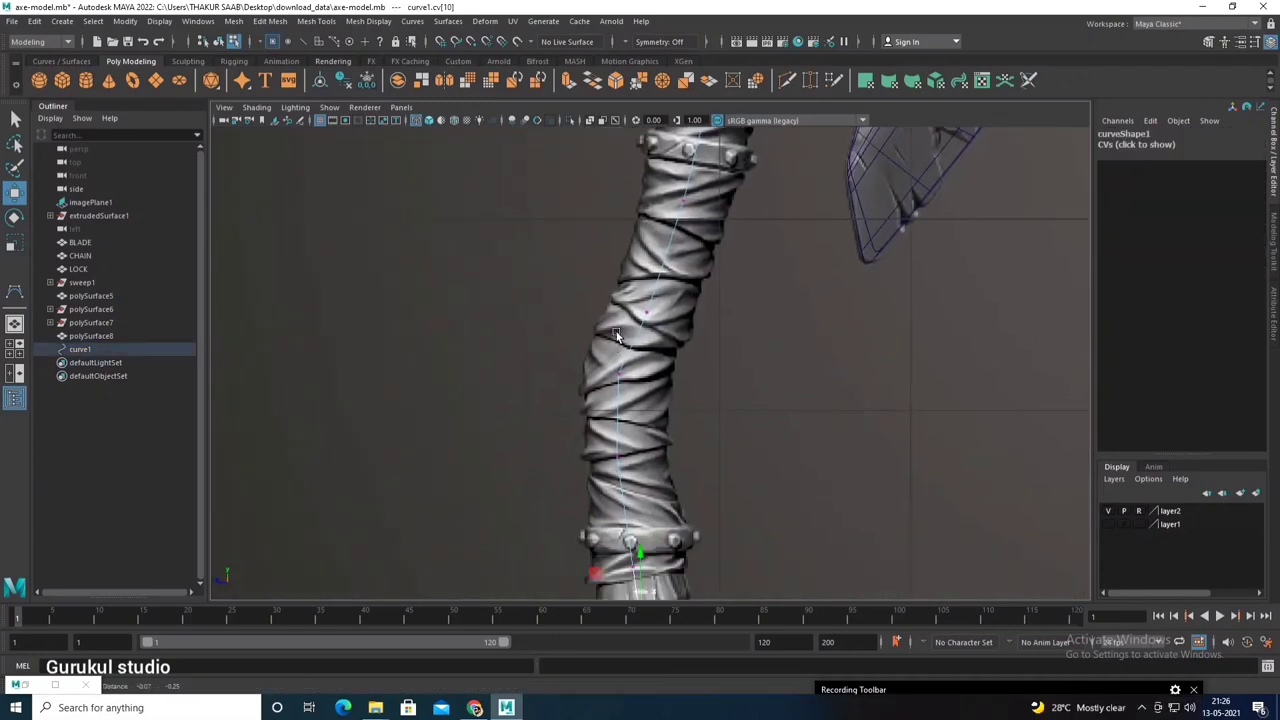
left_click(650, 318)
left_click_drag(647, 305, 647, 235)
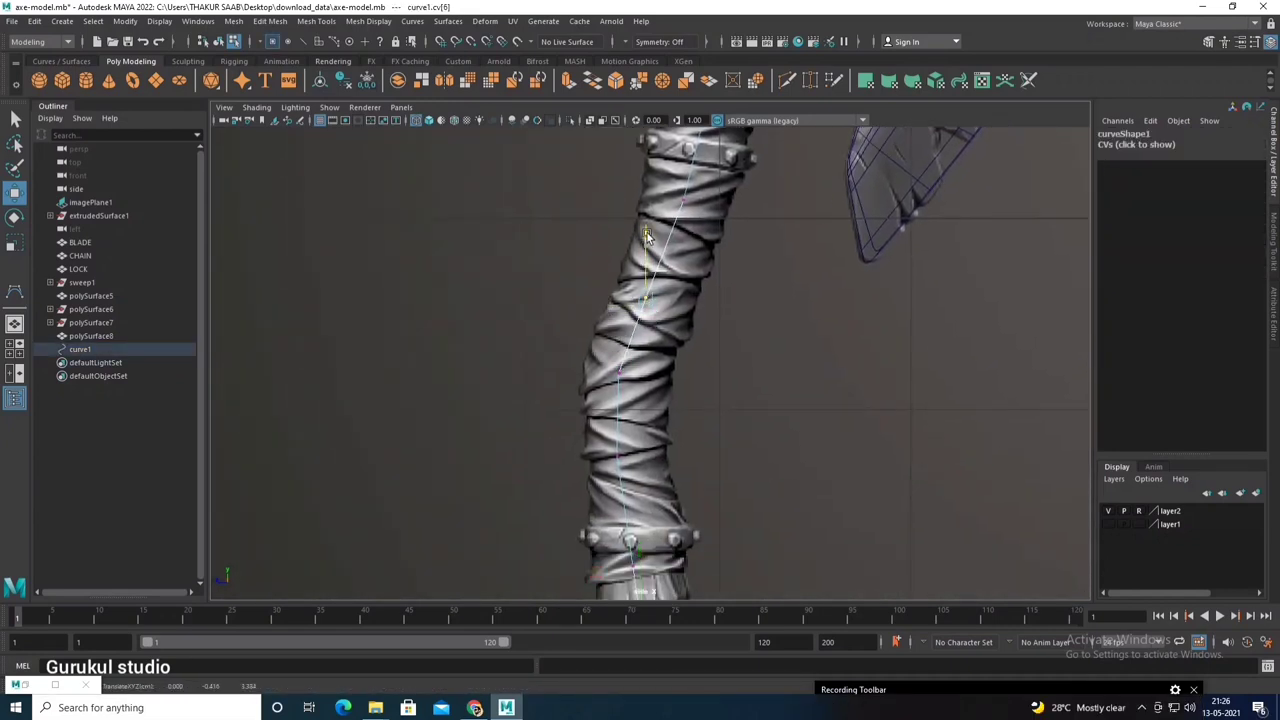
Step: Squeeze the top curve points closer together to follow the handle's upper bend
left_click(609, 306)
middle_click_drag(609, 306, 632, 295, "alt")
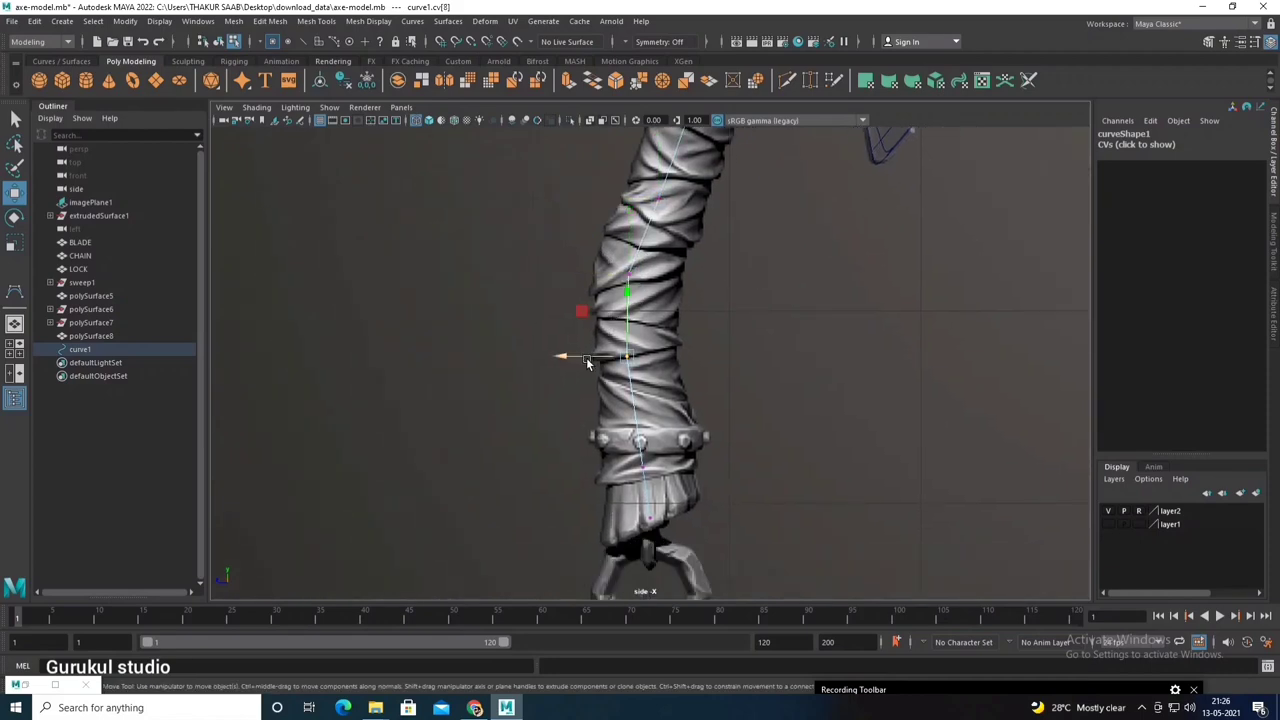
scroll(578, 362, "down", 3)
scroll(699, 399, "up", 3)
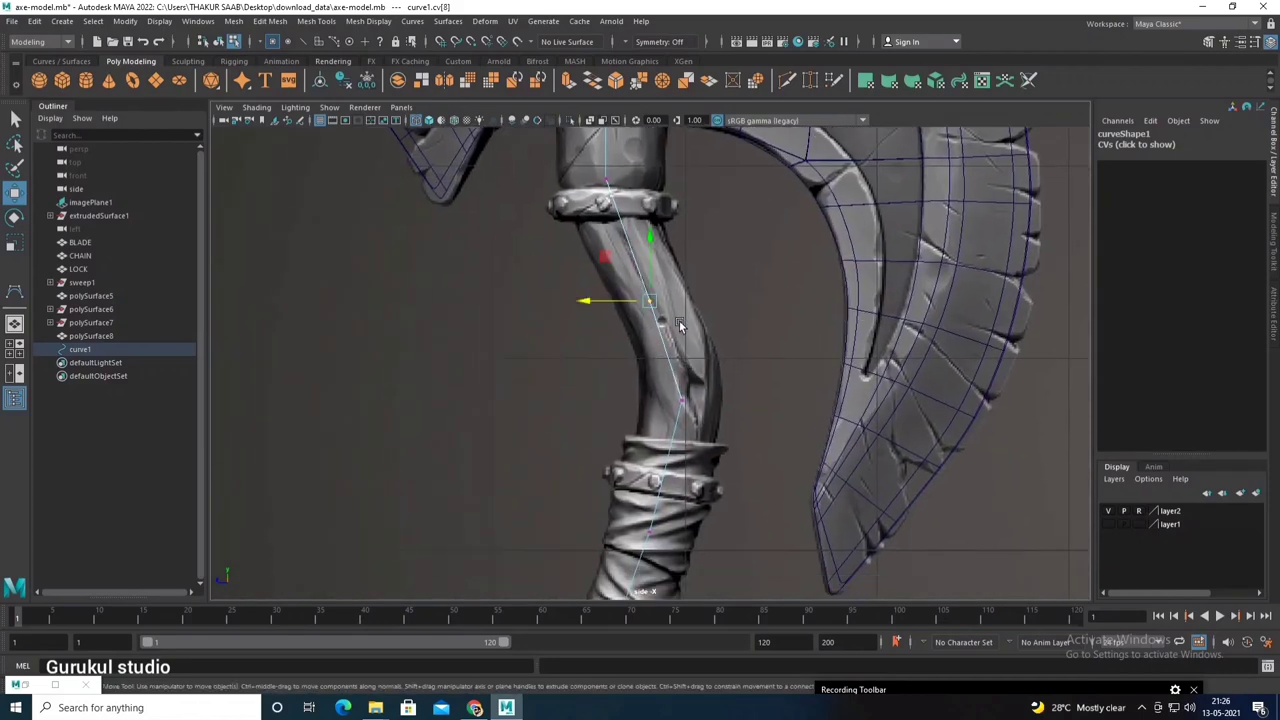
middle_click_drag(652, 308, 668, 325, "alt")
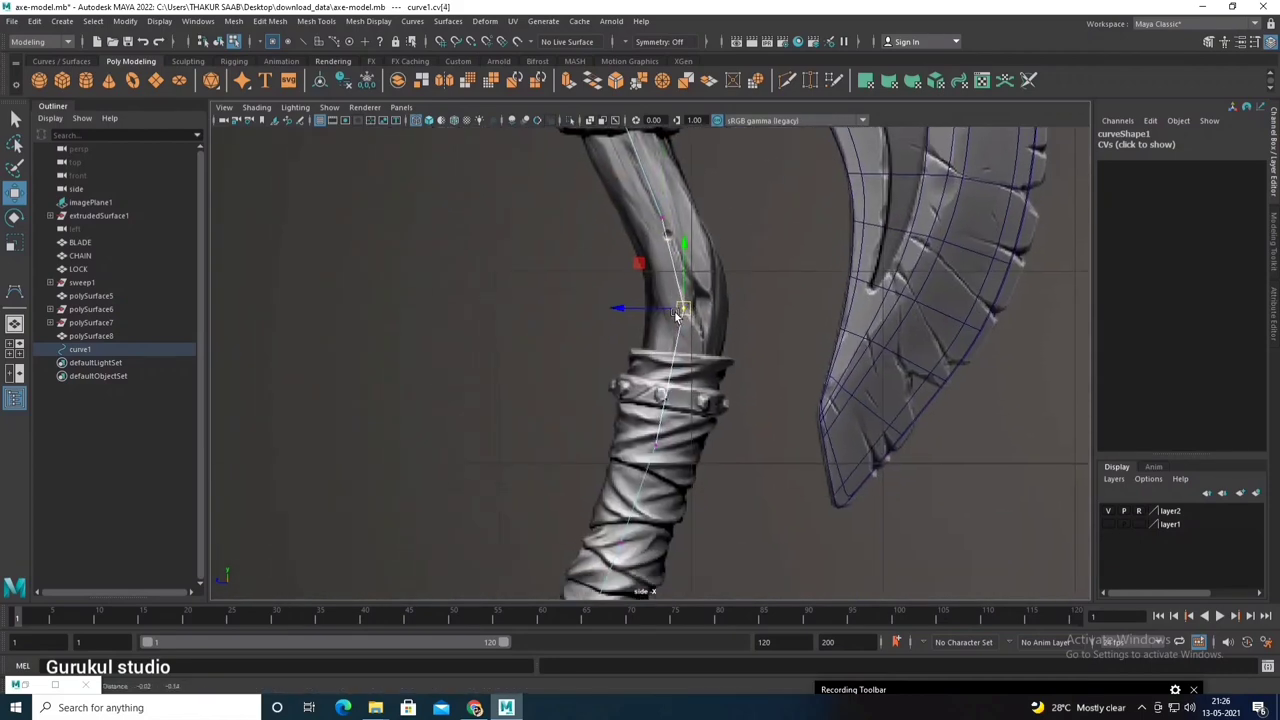
scroll(679, 336, "down", 5)
middle_click_drag(677, 452, 681, 298, "alt")
scroll(681, 298, "up", 2)
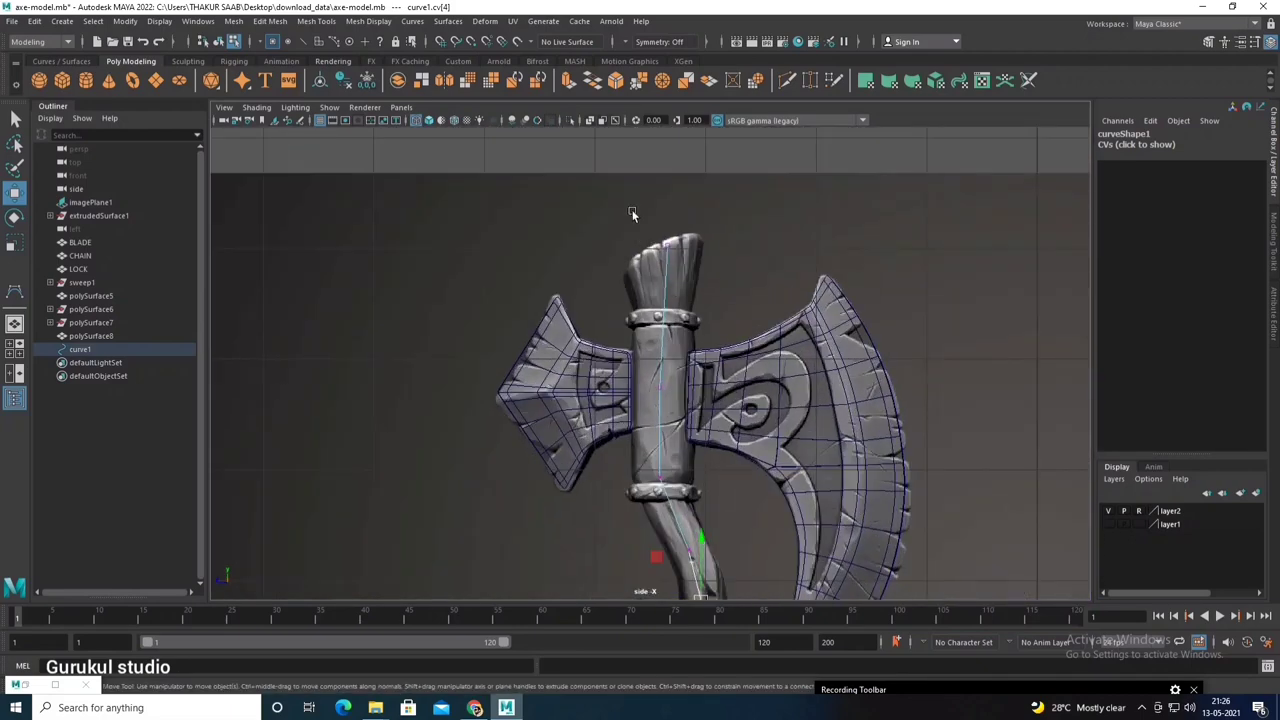
left_click_drag(603, 316, 622, 322)
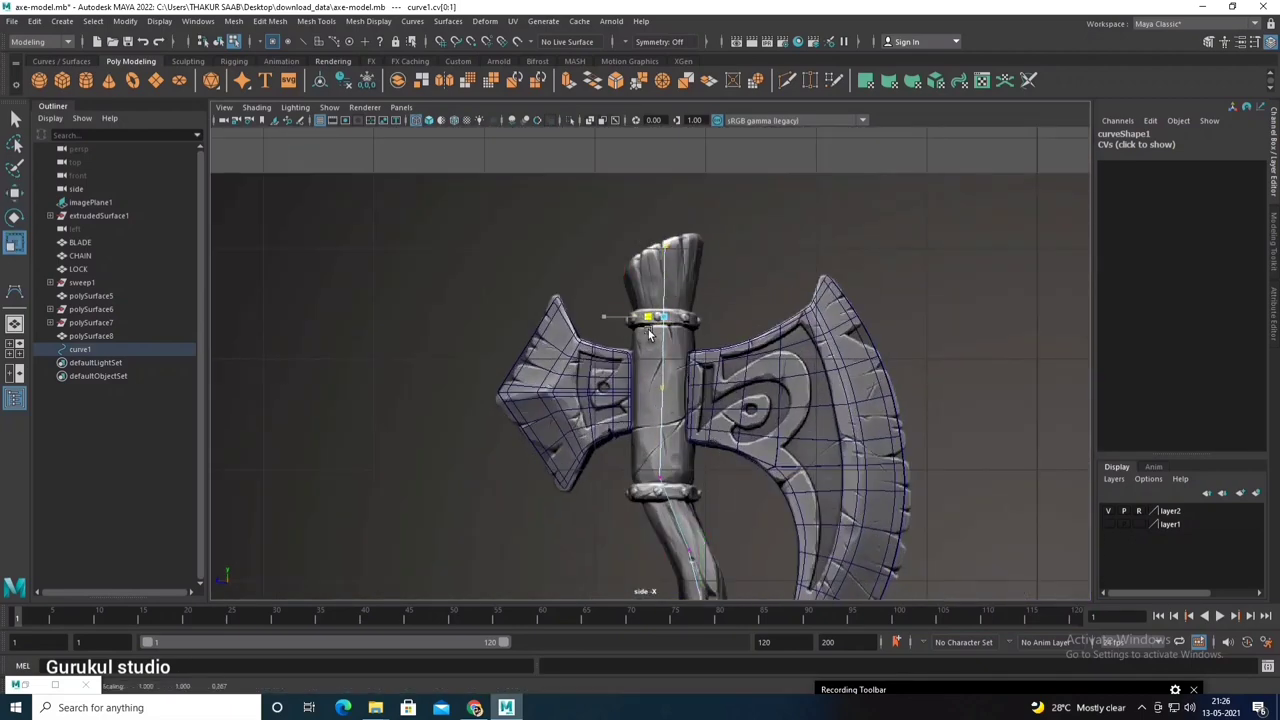
key("w")
key("space")
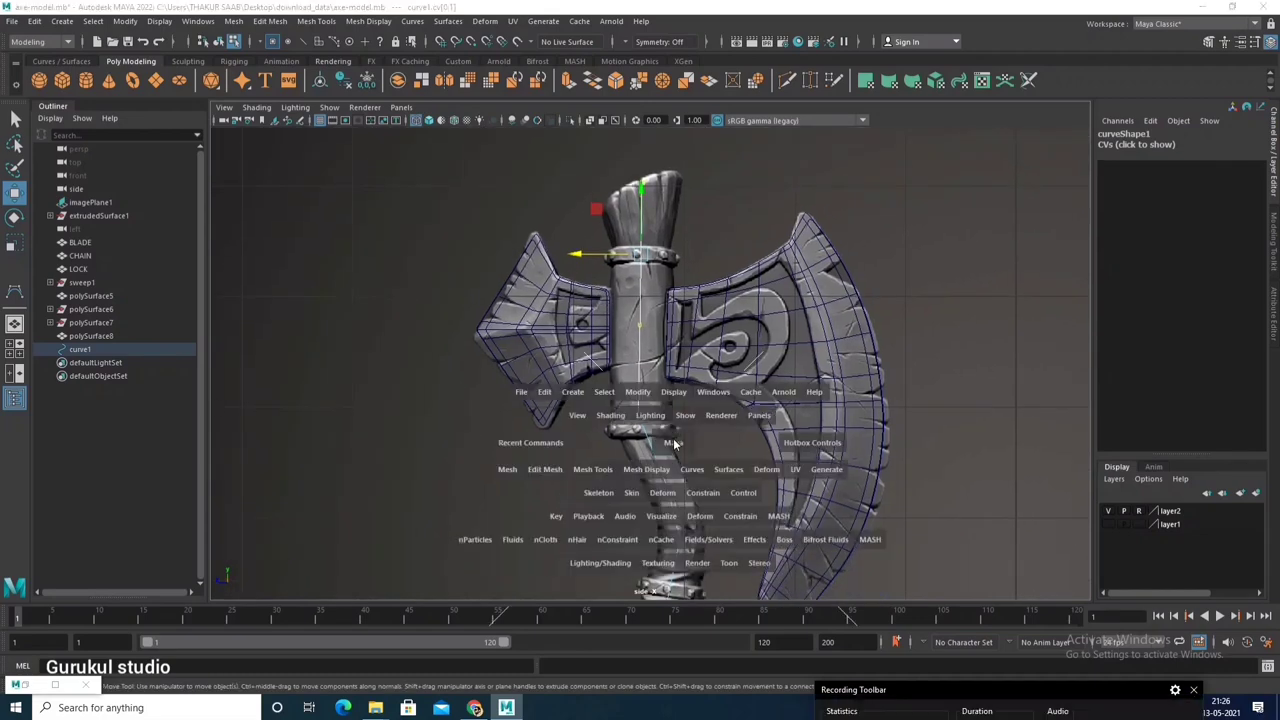
left_click_drag(852, 305, 733, 371, "alt")
Step: Create a Sweep Mesh along curve1 as the handle tube
left_click(609, 404)
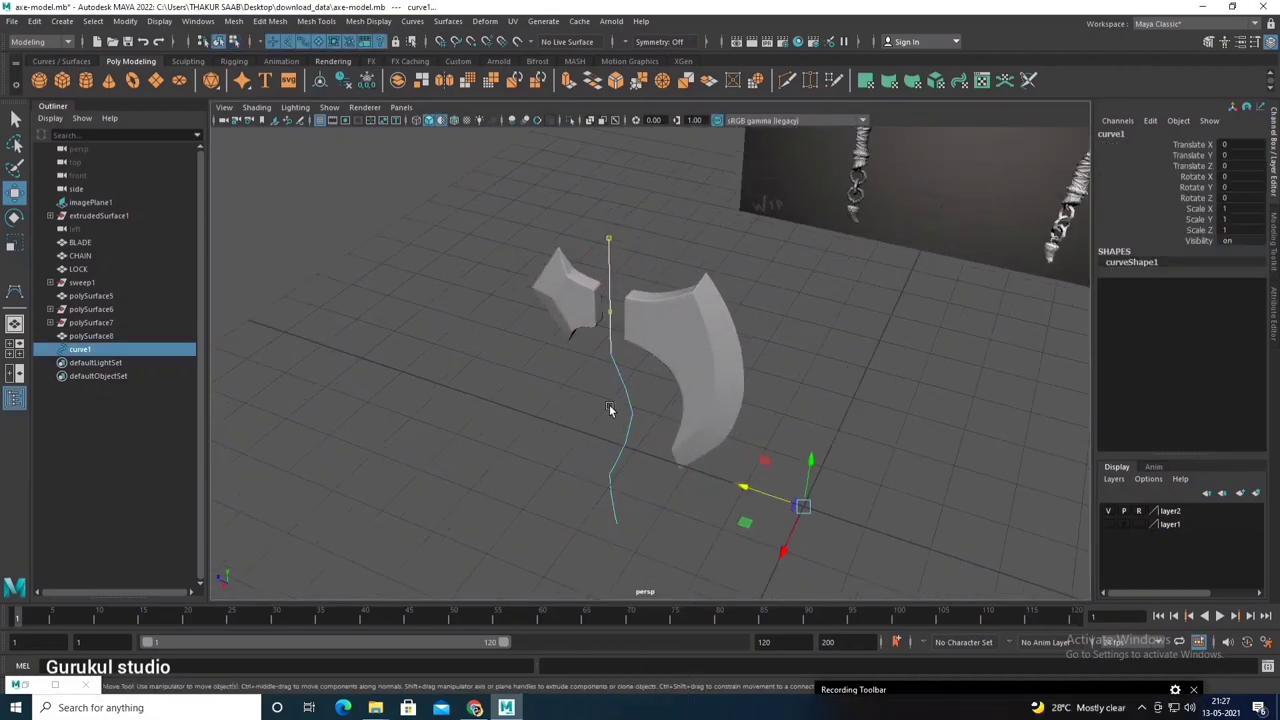
mouse_move(609, 404)
left_mouse_down("alt")
mouse_move(680, 368)
mouse_move(608, 434)
mouse_move(594, 400)
mouse_move(408, 217)
left_mouse_up("alt")
right_click(605, 431)
left_click(62, 21)
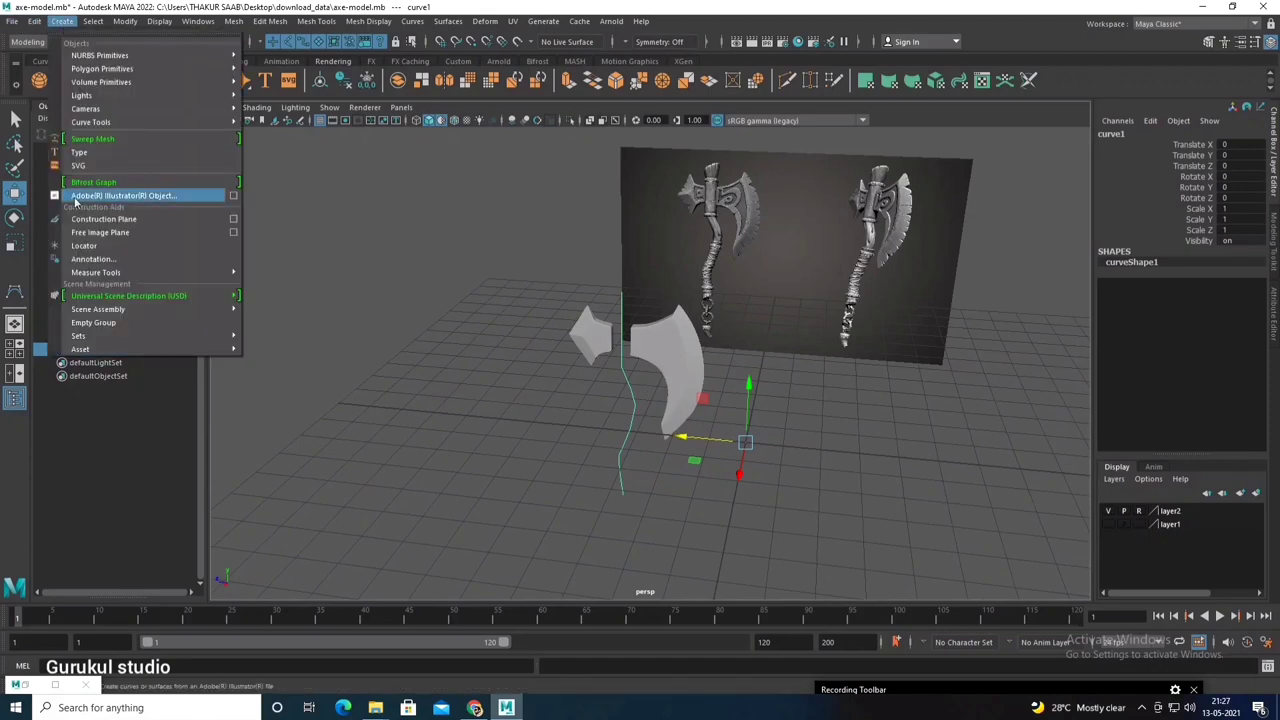
left_click(115, 148)
left_click_drag(440, 420, 614, 378, "alt")
scroll(614, 378, "up", 3)
left_click_drag(735, 318, 681, 270, "alt")
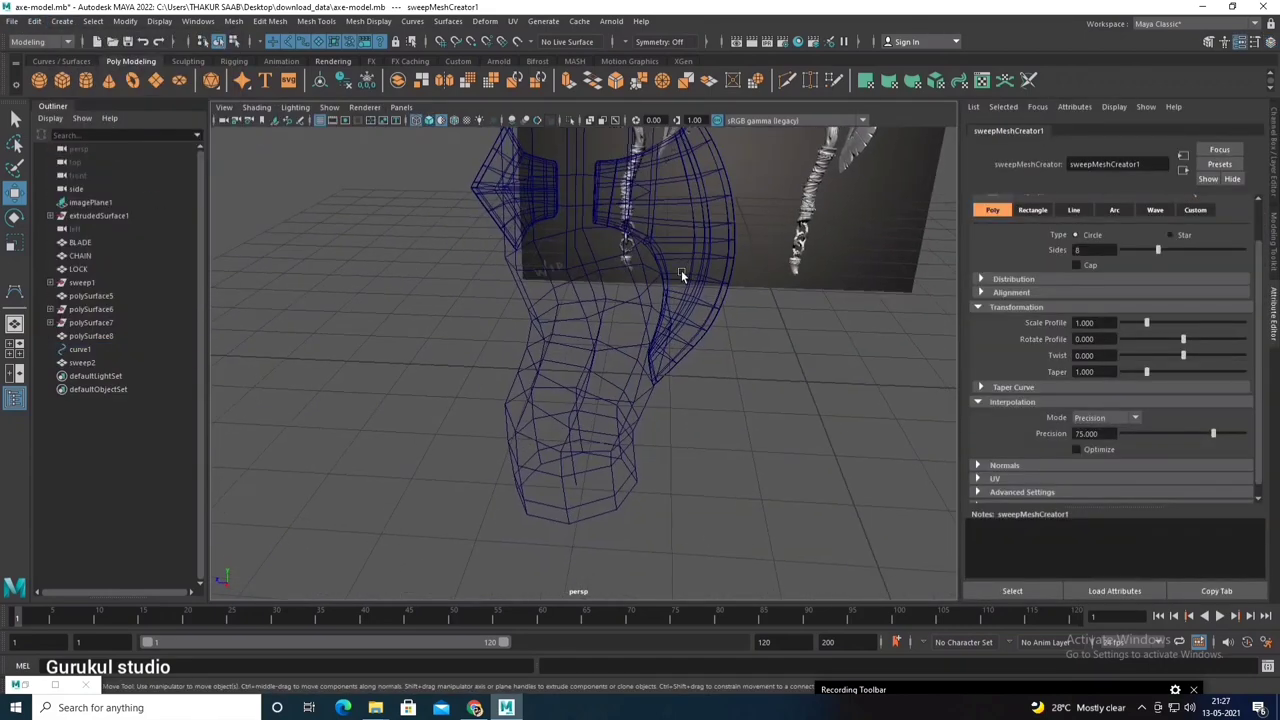
scroll(681, 270, "down", 3)
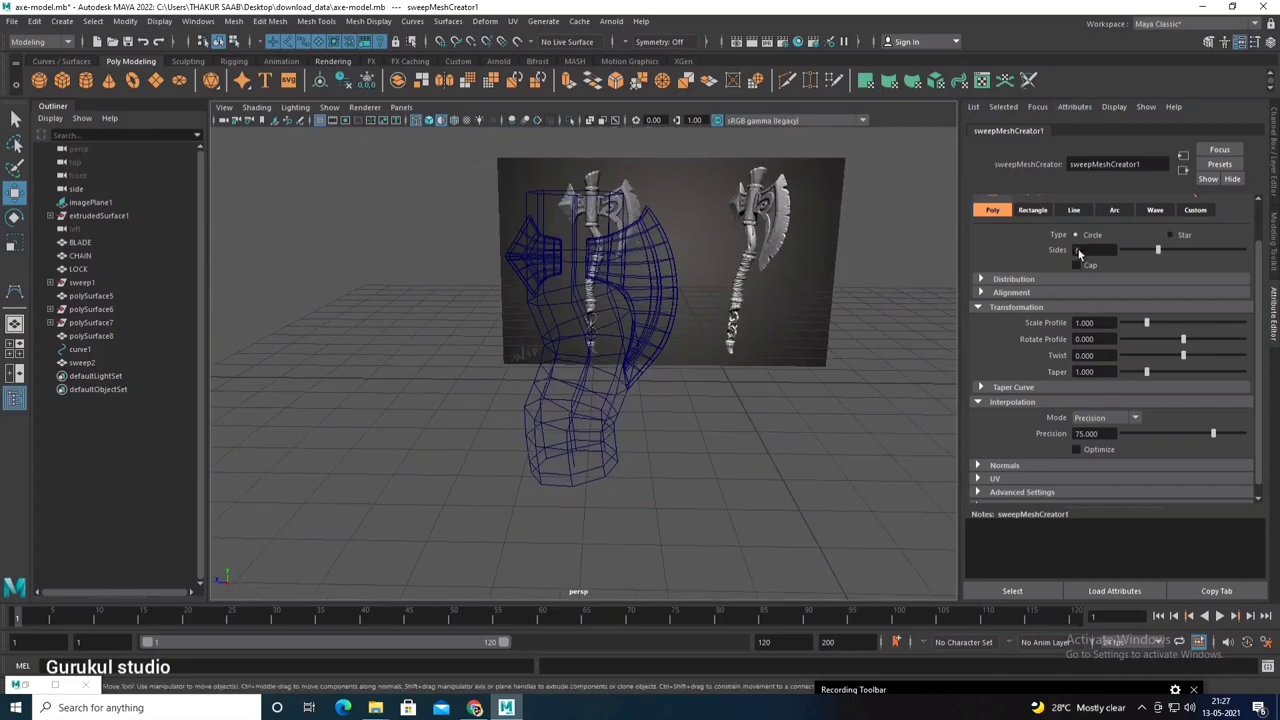
Step: Thin the swept tube to a 0.250 profile scale
left_click_drag(1133, 322, 1128, 322)
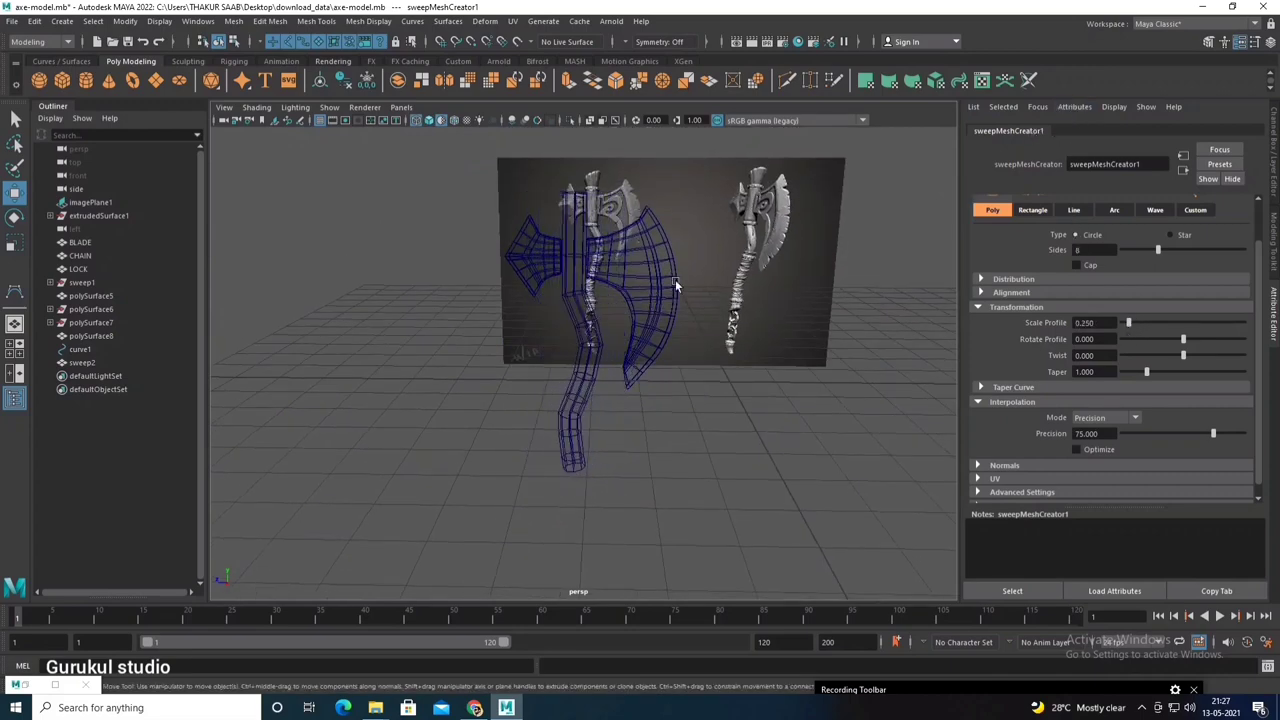
scroll(646, 346, "up", 2)
key("space")
key("space")
scroll(719, 445, "up", 2)
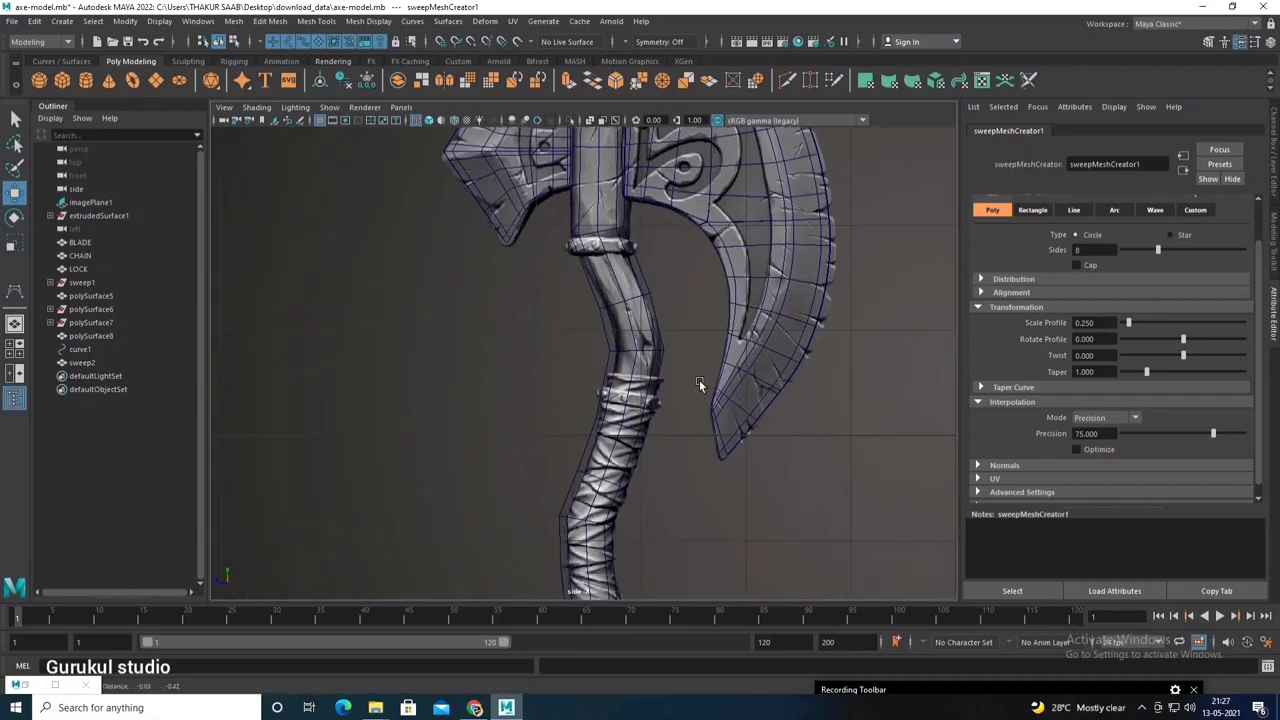
scroll(699, 379, "up", 2)
left_click(651, 284)
middle_click_drag(815, 250, 815, 329, "alt")
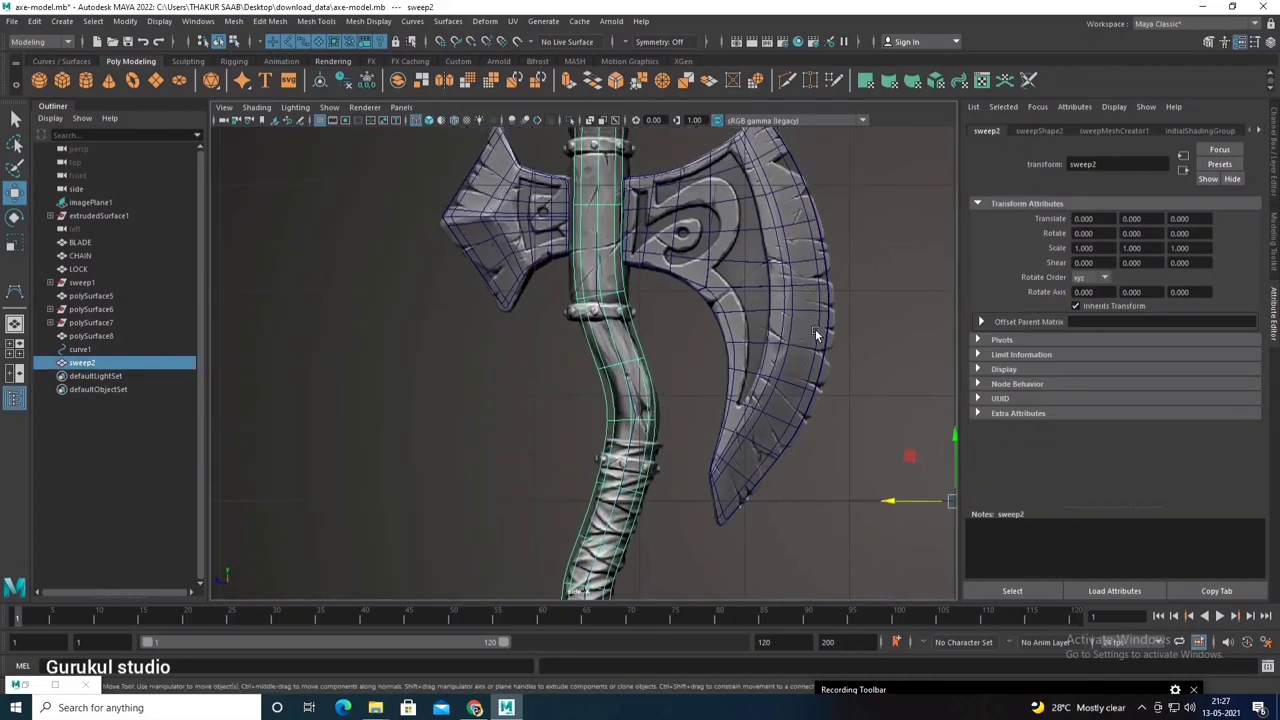
Step: Raise the sweep's Interpolation Precision to about 91.111 in its creation settings
left_click(1057, 131)
left_click(1113, 131)
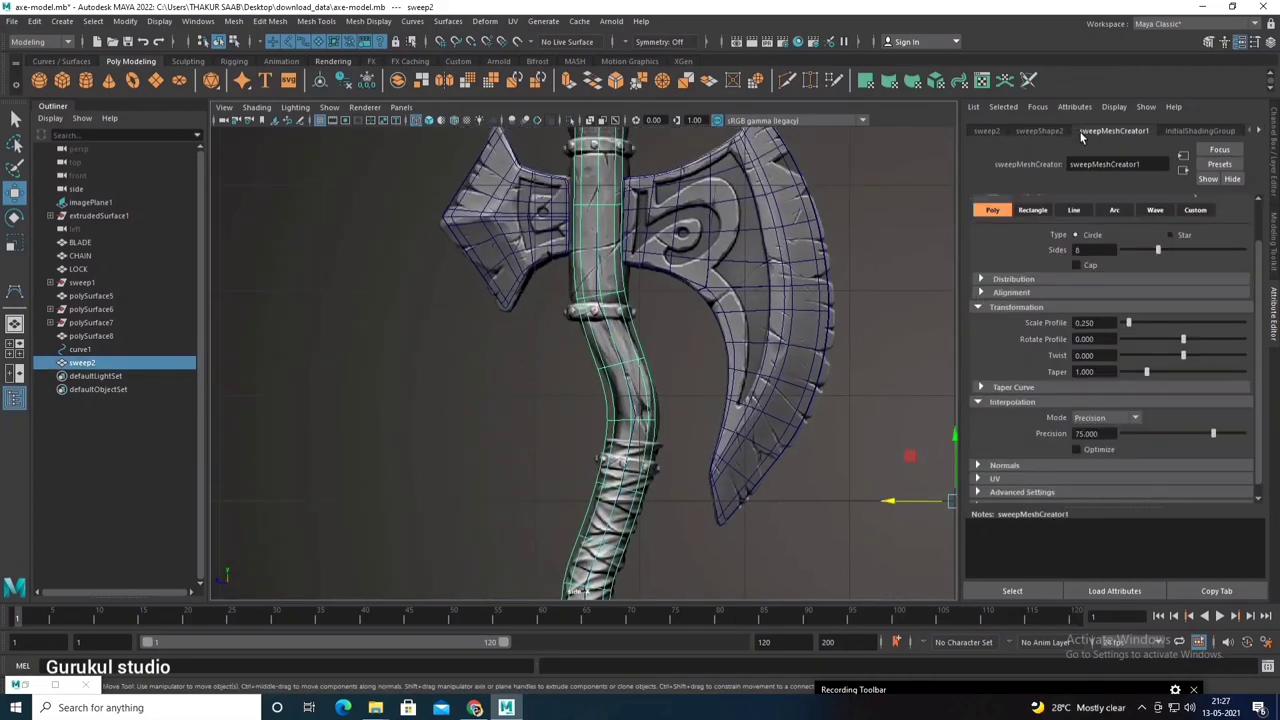
scroll(754, 330, "up", 4)
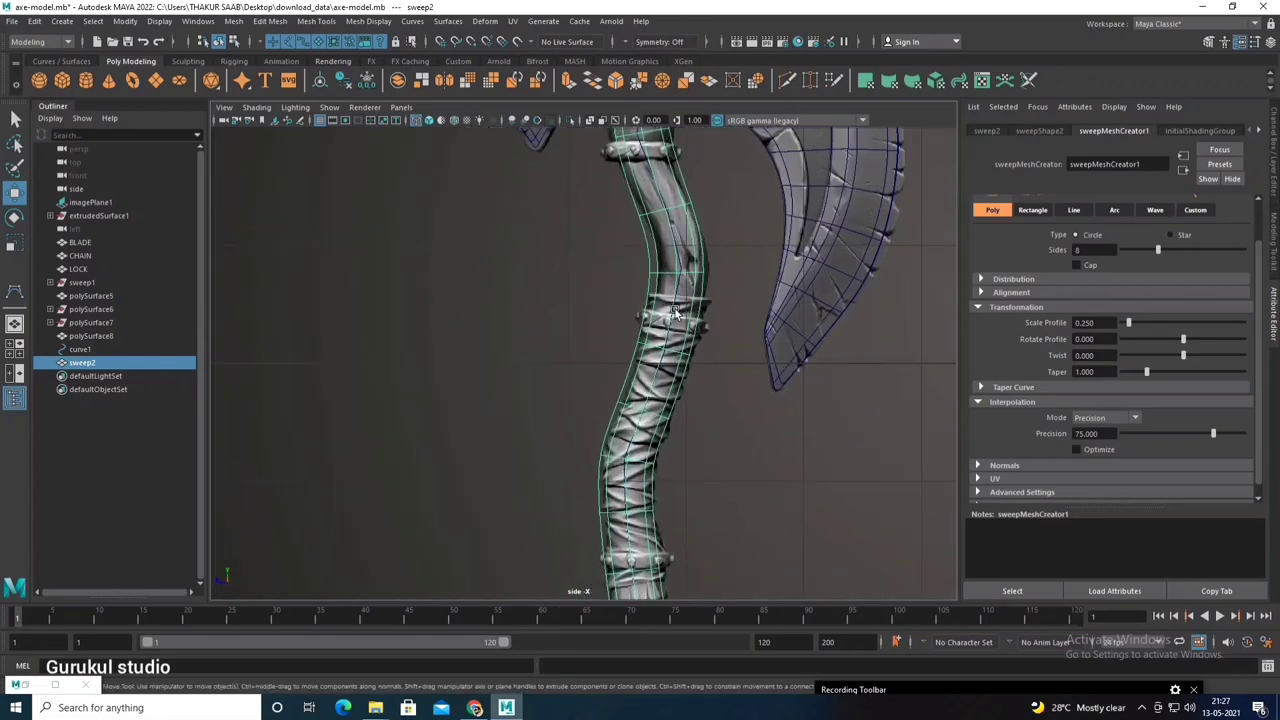
middle_click_drag(700, 360, 658, 318, "alt")
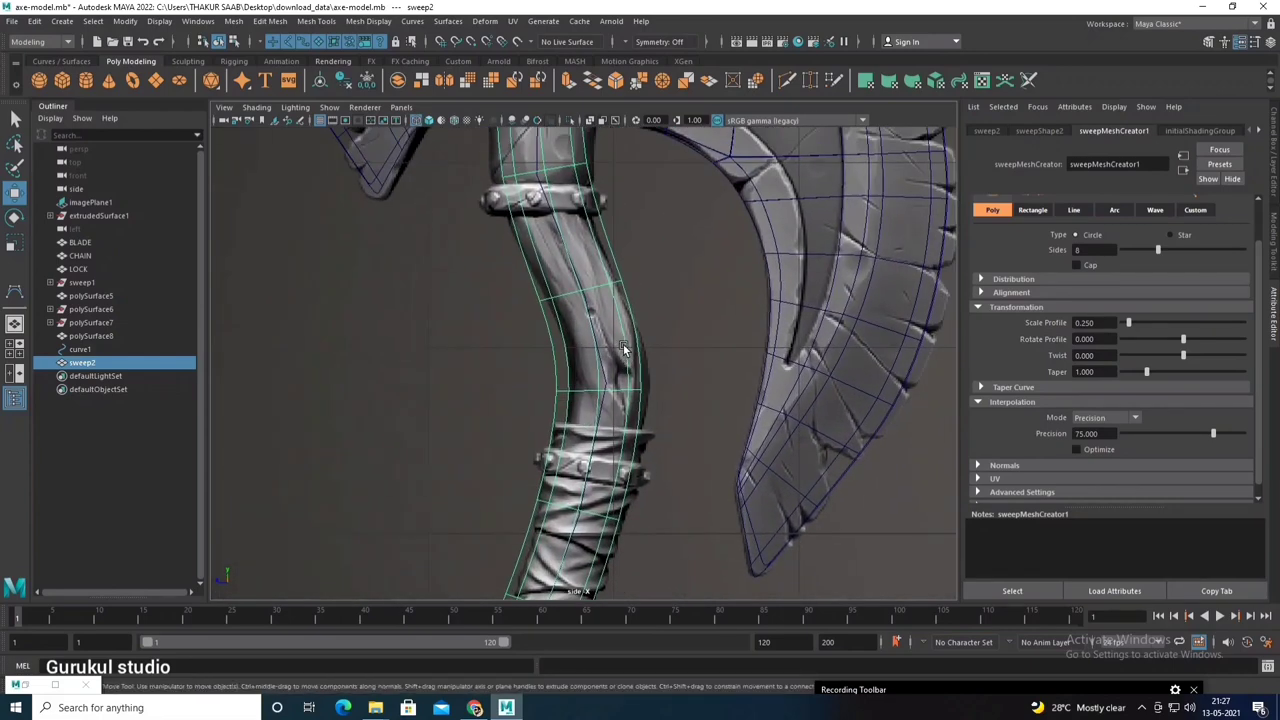
scroll(1088, 233, "down", 1)
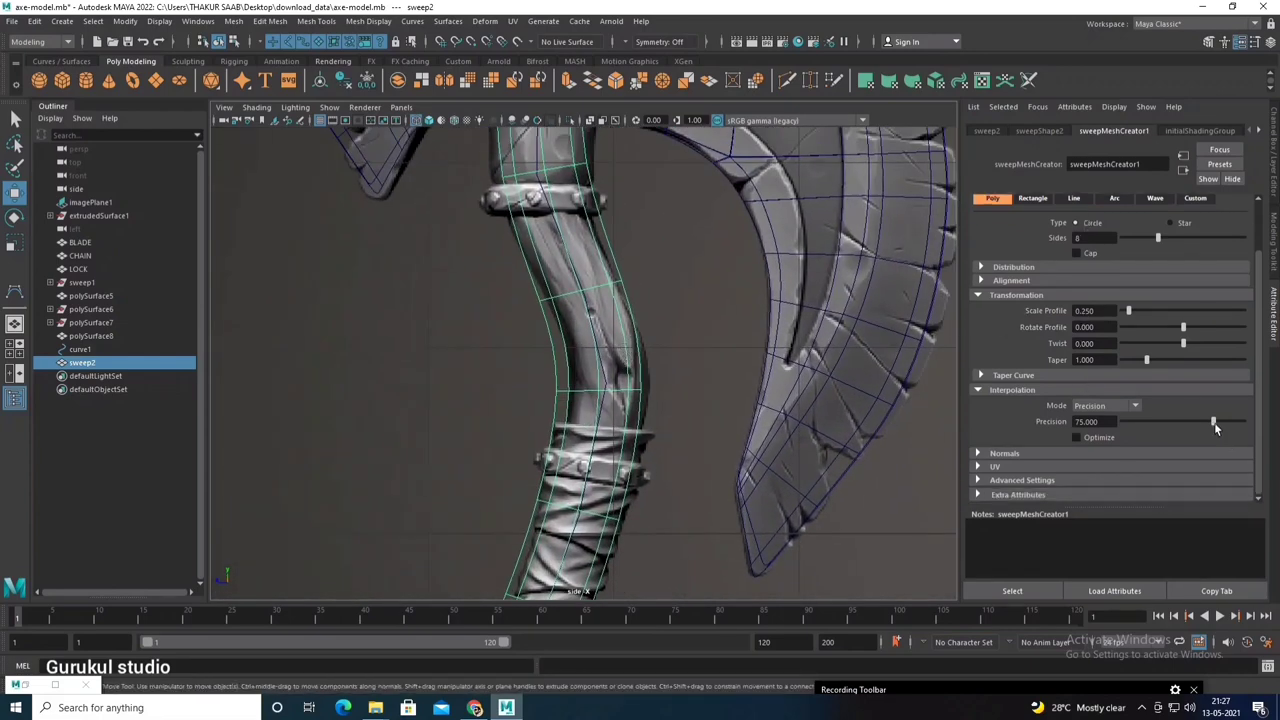
left_click_drag(1214, 422, 1229, 422)
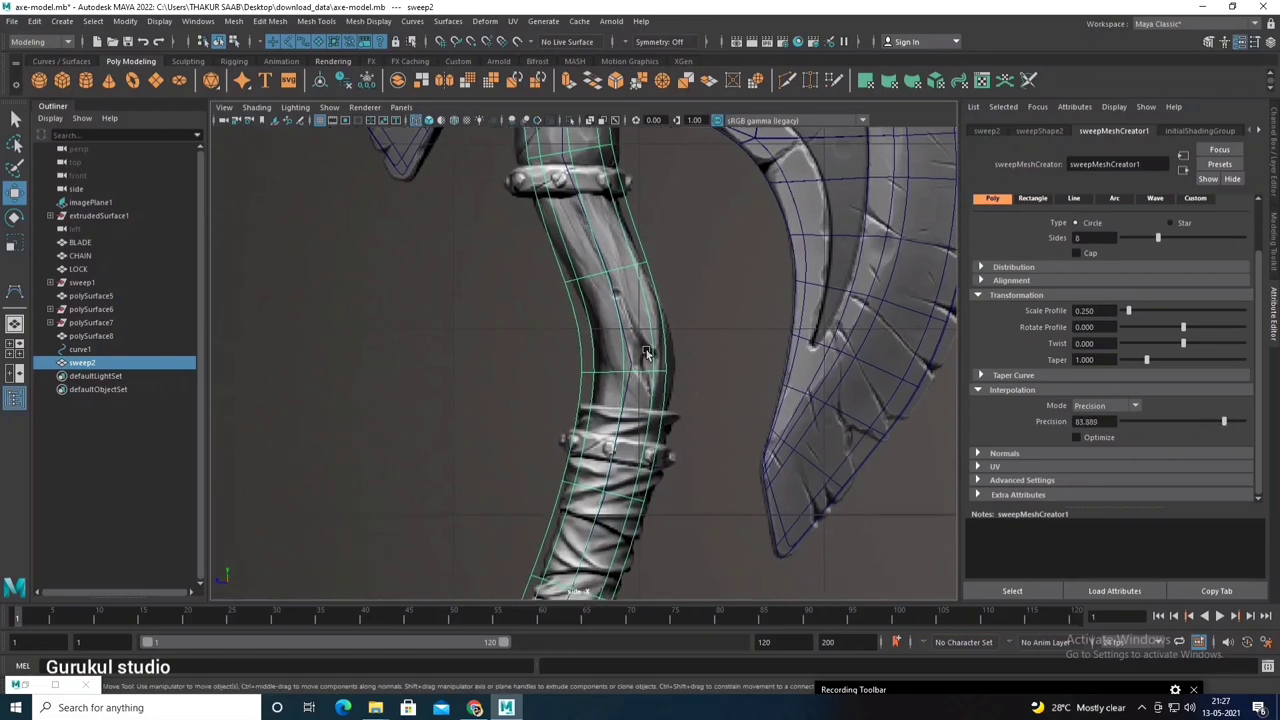
left_click(668, 411)
left_click_drag(1228, 421, 1235, 421)
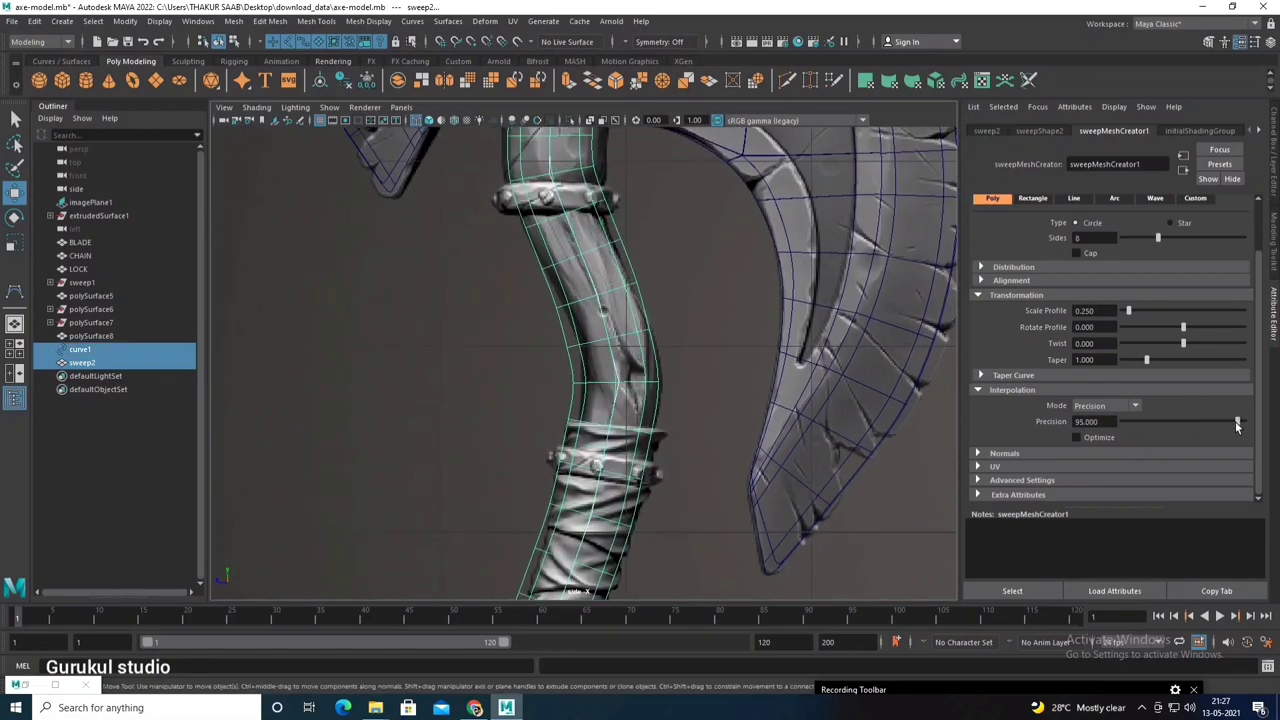
scroll(600, 350, "down", 5)
scroll(600, 350, "up", 3)
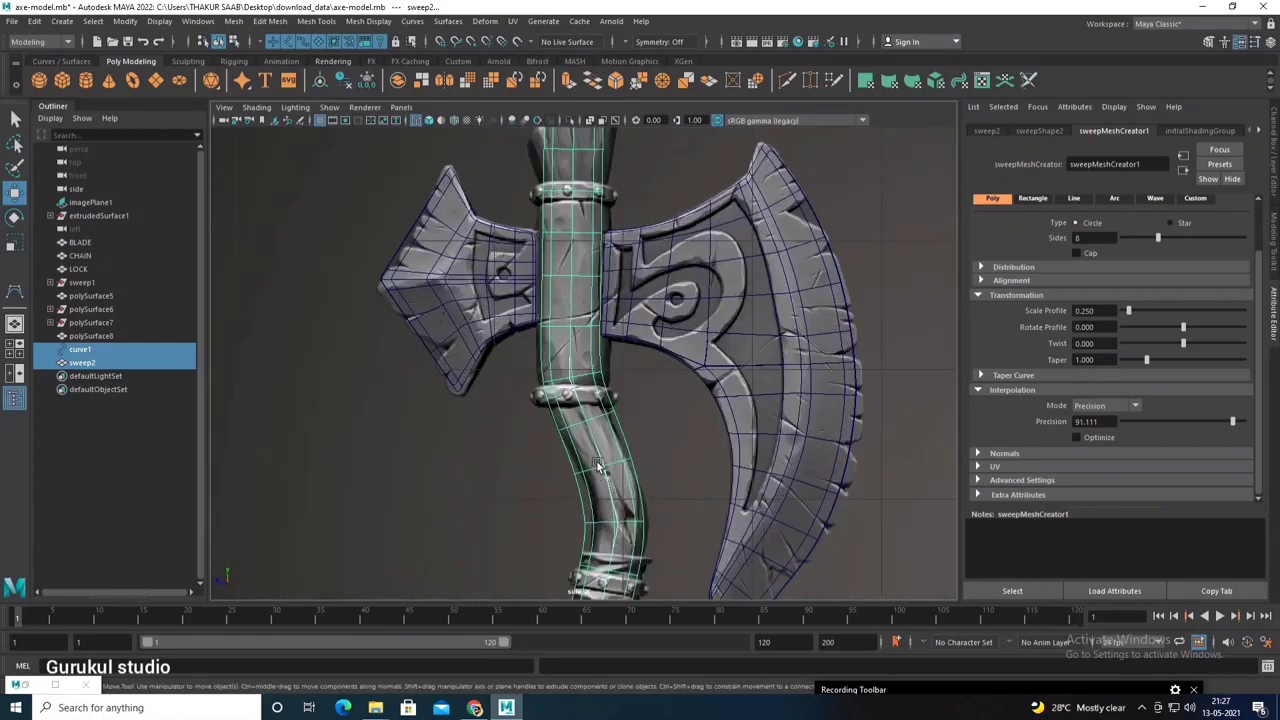
key("space")
key("space")
scroll(779, 303, "up", 4)
scroll(643, 371, "up", 3)
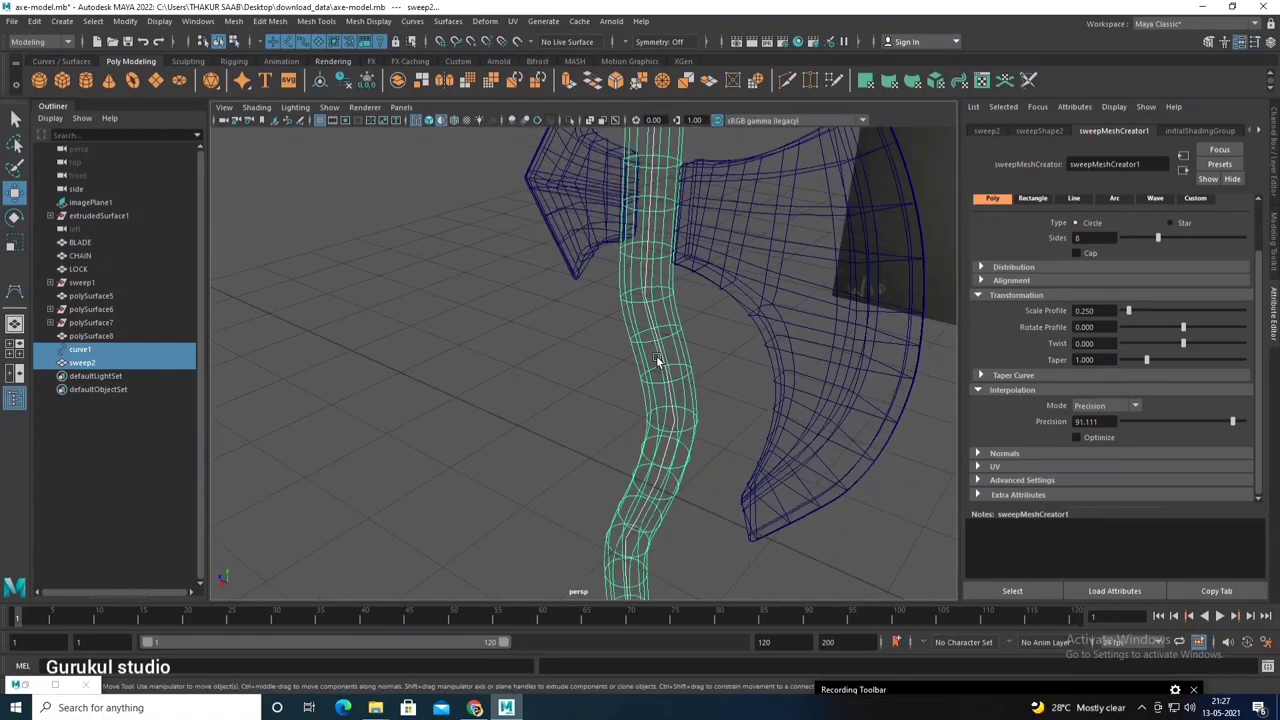
scroll(689, 371, "down", 5)
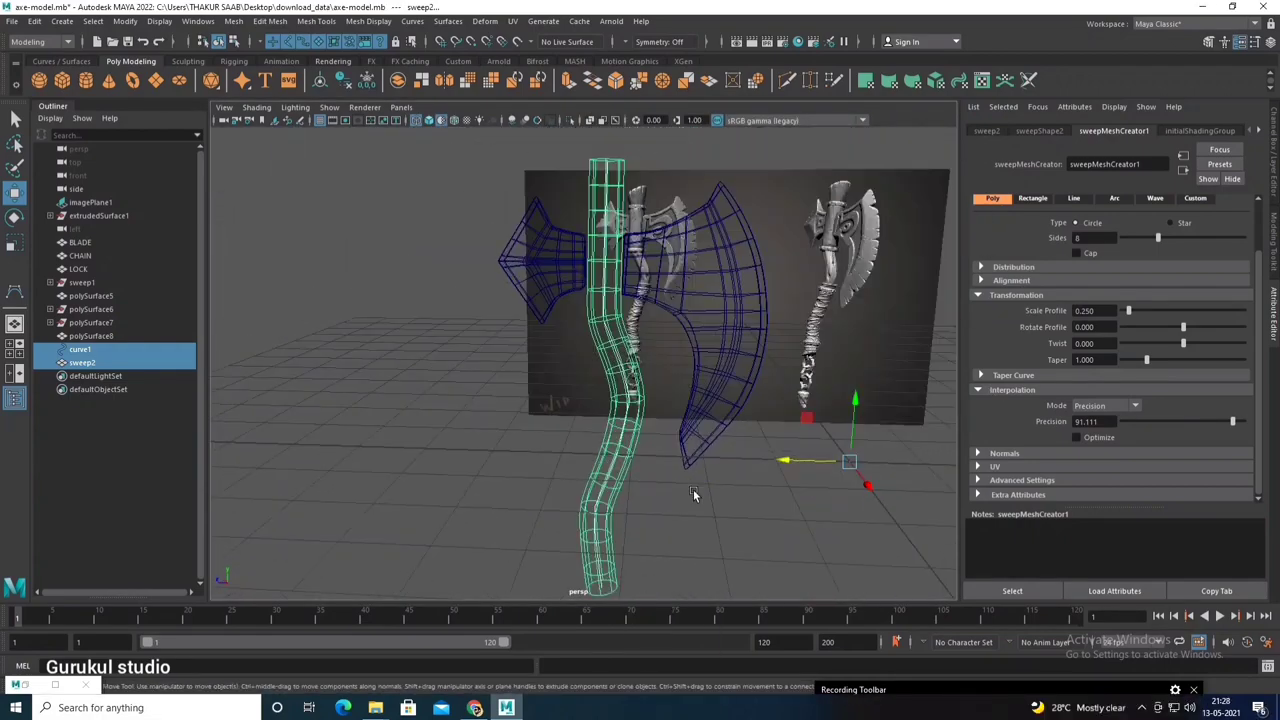
scroll(693, 491, "up", 4)
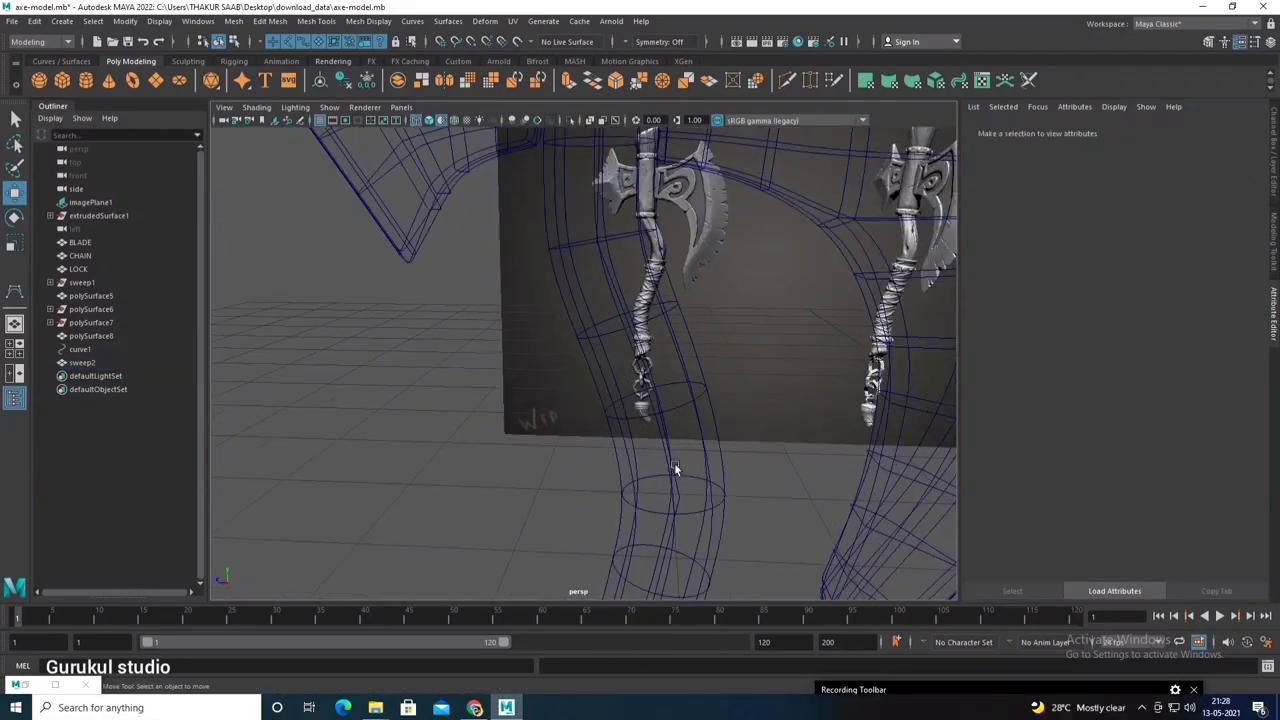
Step: Pull curve1's control vertices left and down so the tube follows the handle's bend
left_click(681, 450)
key("space")
key("space")
scroll(706, 360, "up", 5)
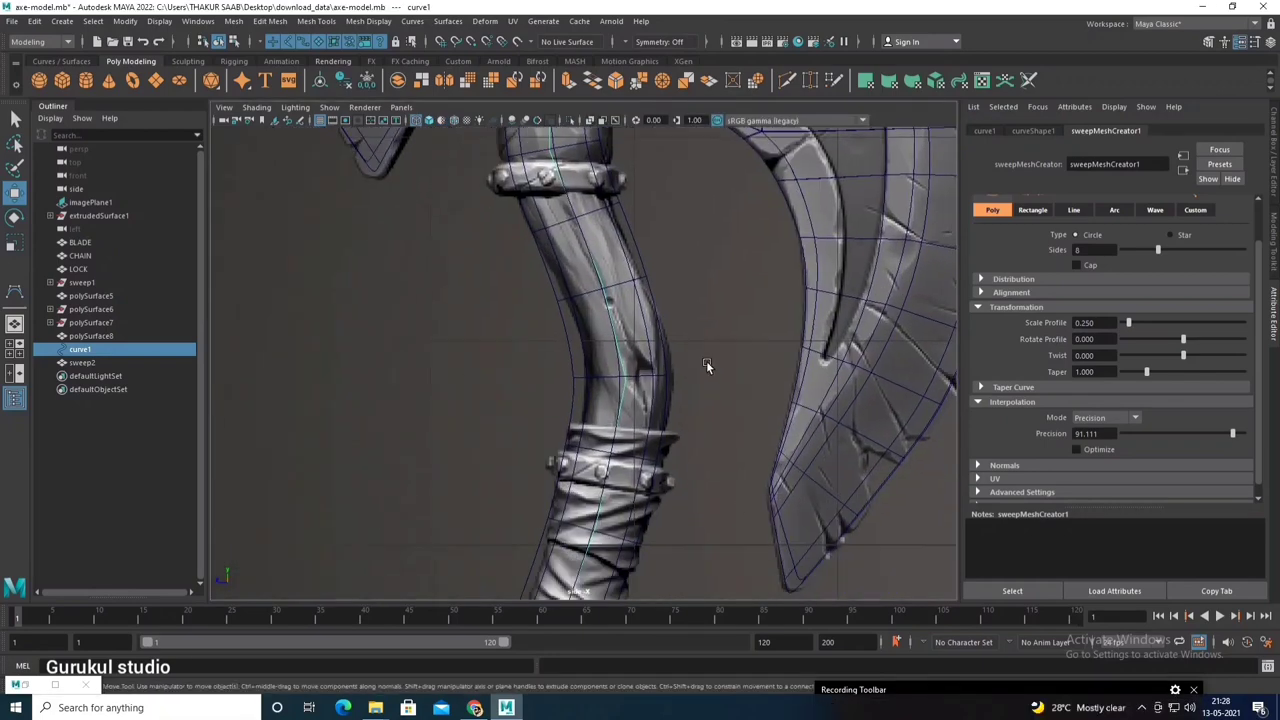
right_click_drag(614, 390, 551, 373)
left_click(638, 427)
left_click_drag(636, 441, 598, 430)
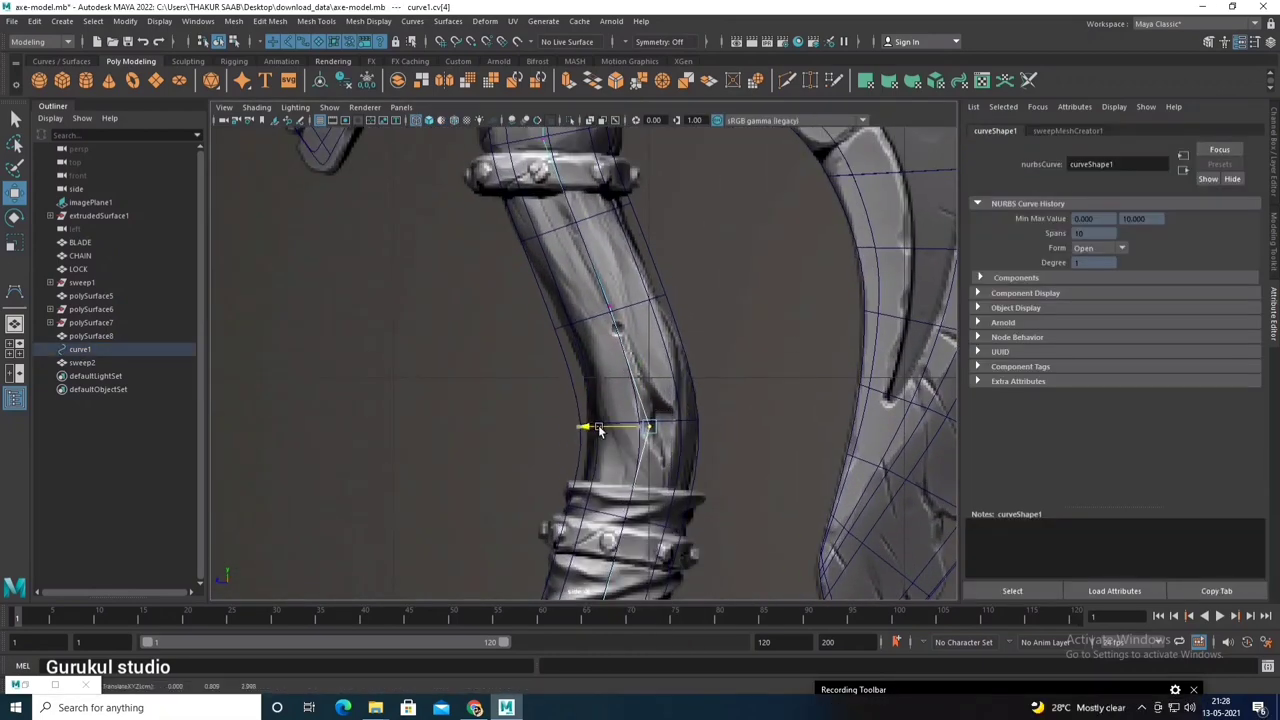
left_click(622, 347)
mouse_move(598, 345)
middle_mouse_down("alt")
mouse_move(610, 385)
mouse_move(595, 424)
mouse_move(527, 313)
middle_mouse_up("alt")
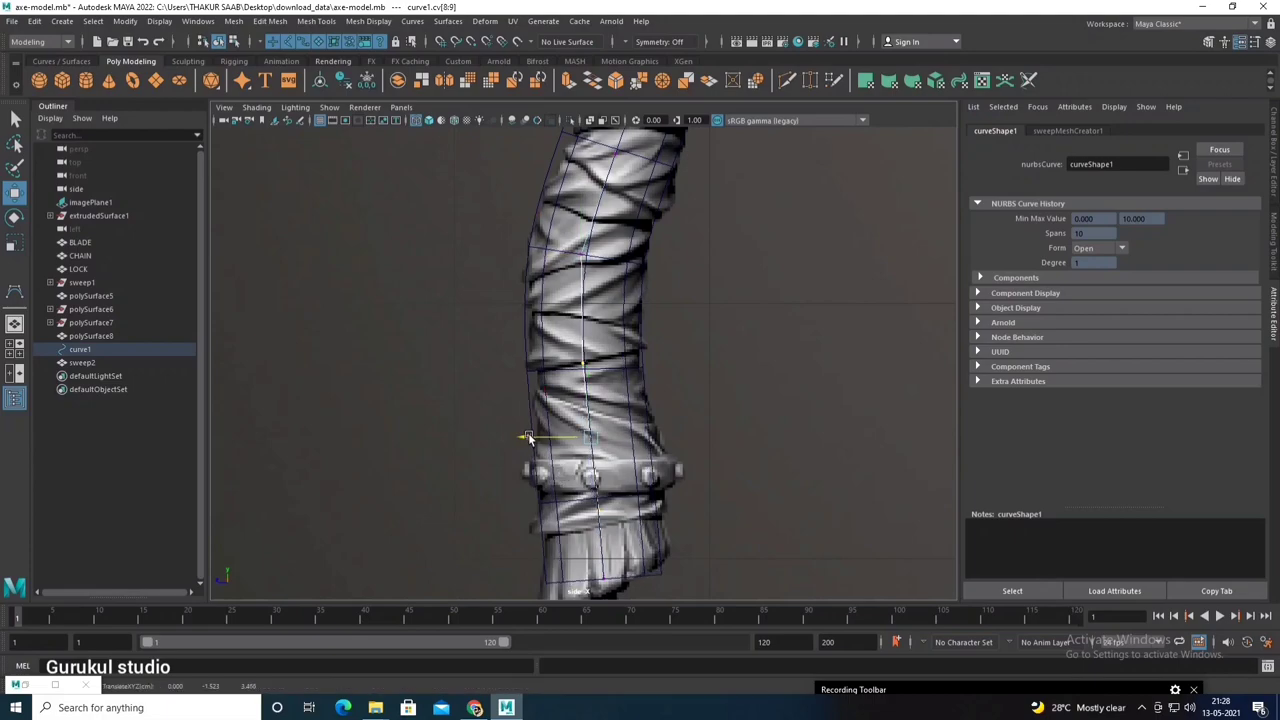
Step: Return curve1 to object mode and select the sweep2 handle tube
middle_click_drag(528, 433, 606, 345, "alt")
scroll(646, 321, "up", 2)
key("space")
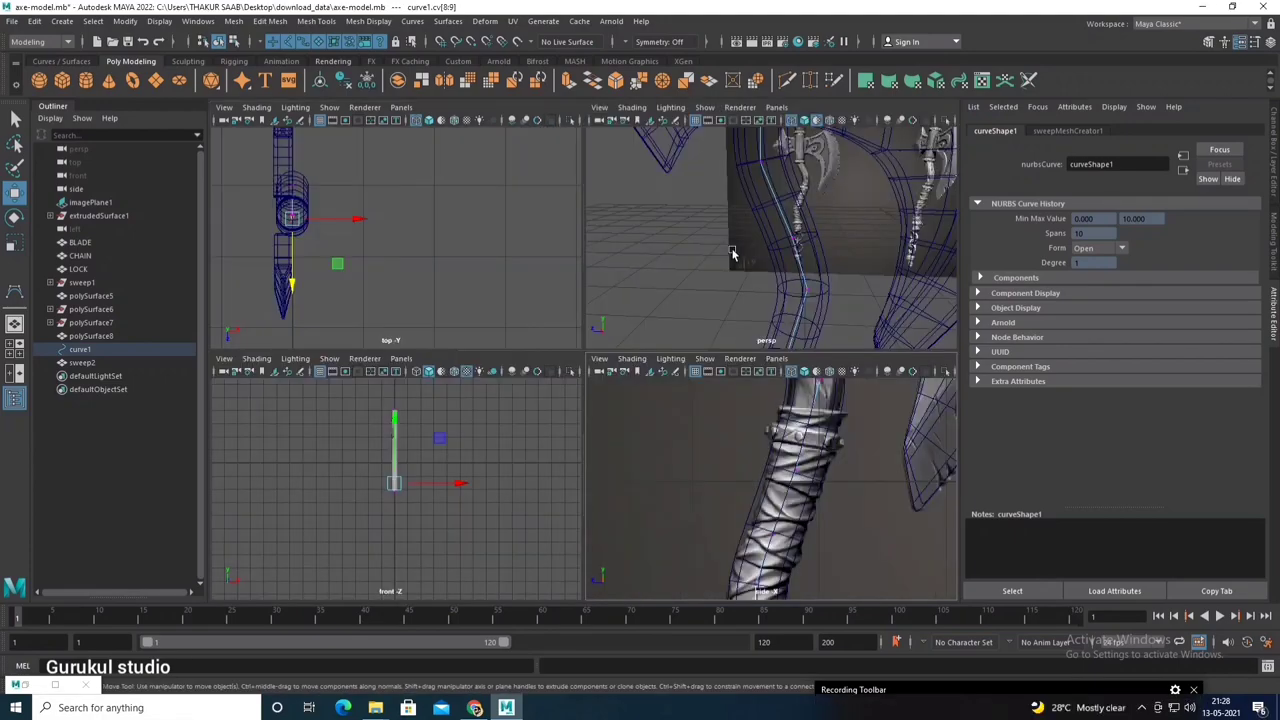
key("space")
right_click_drag(580, 338, 586, 300)
left_click(645, 355)
left_click_drag(645, 355, 560, 403, "alt")
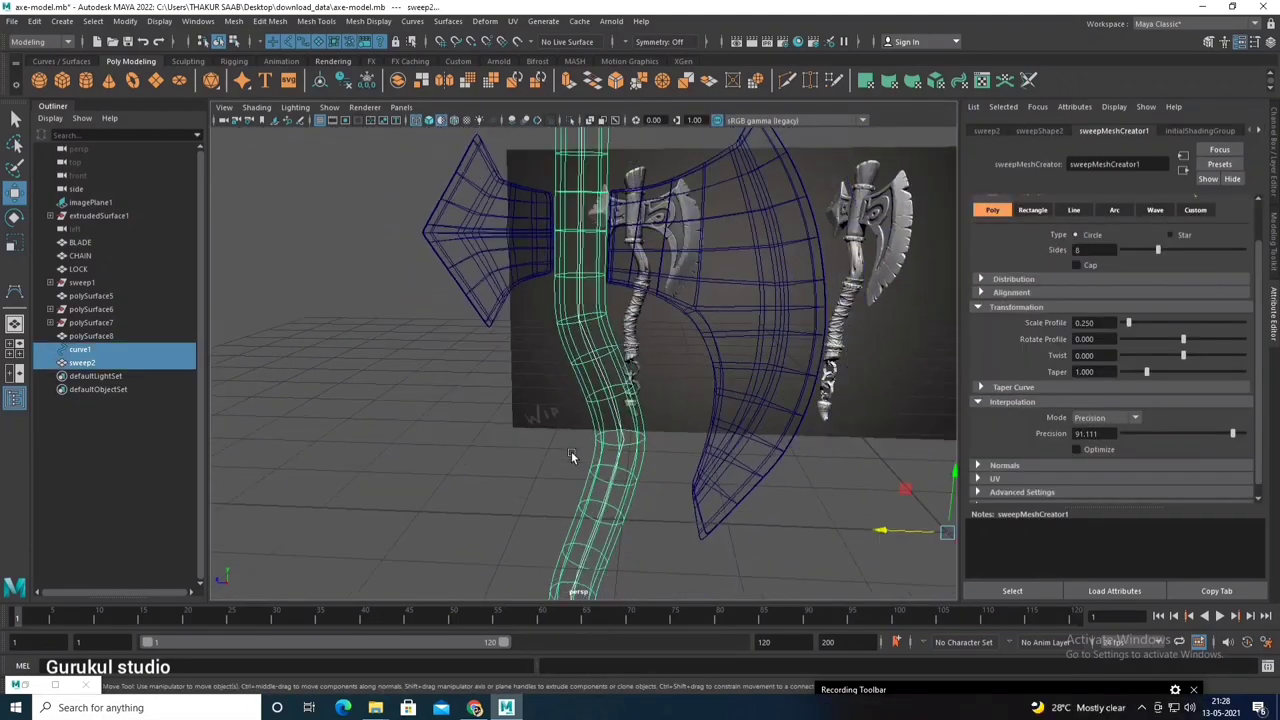
left_click(35, 21)
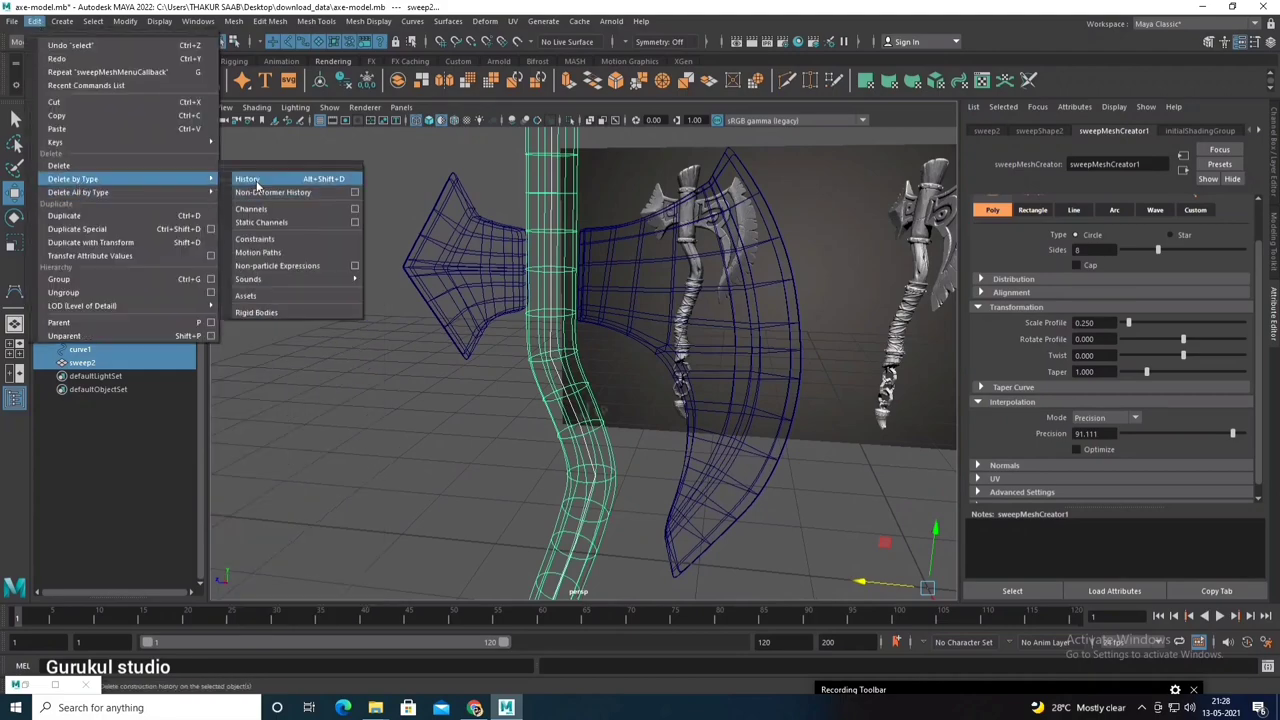
Step: Delete sweep2's construction history and reselect it in a maximized side view
left_click(286, 163)
scroll(423, 362, "up", 3)
scroll(392, 362, "up", 1)
left_click(490, 413)
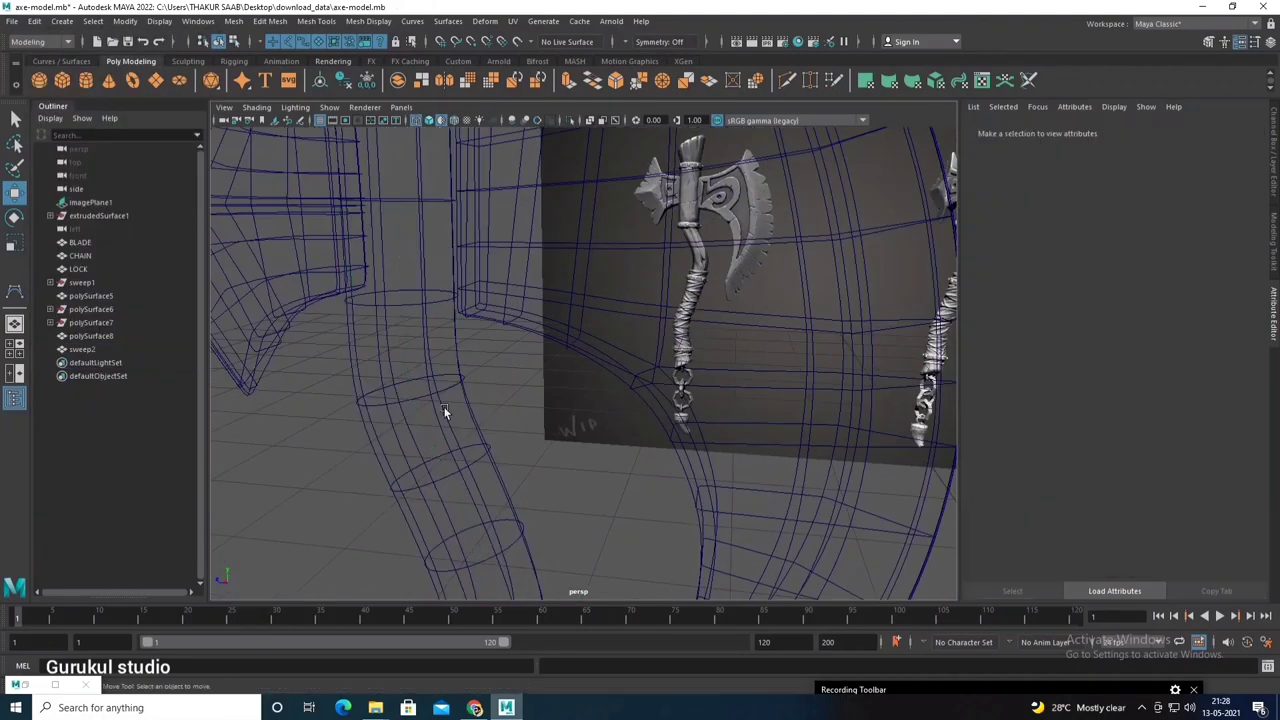
scroll(525, 366, "down", 4)
left_click_drag(588, 375, 530, 455)
scroll(508, 431, "down", 5)
key("space")
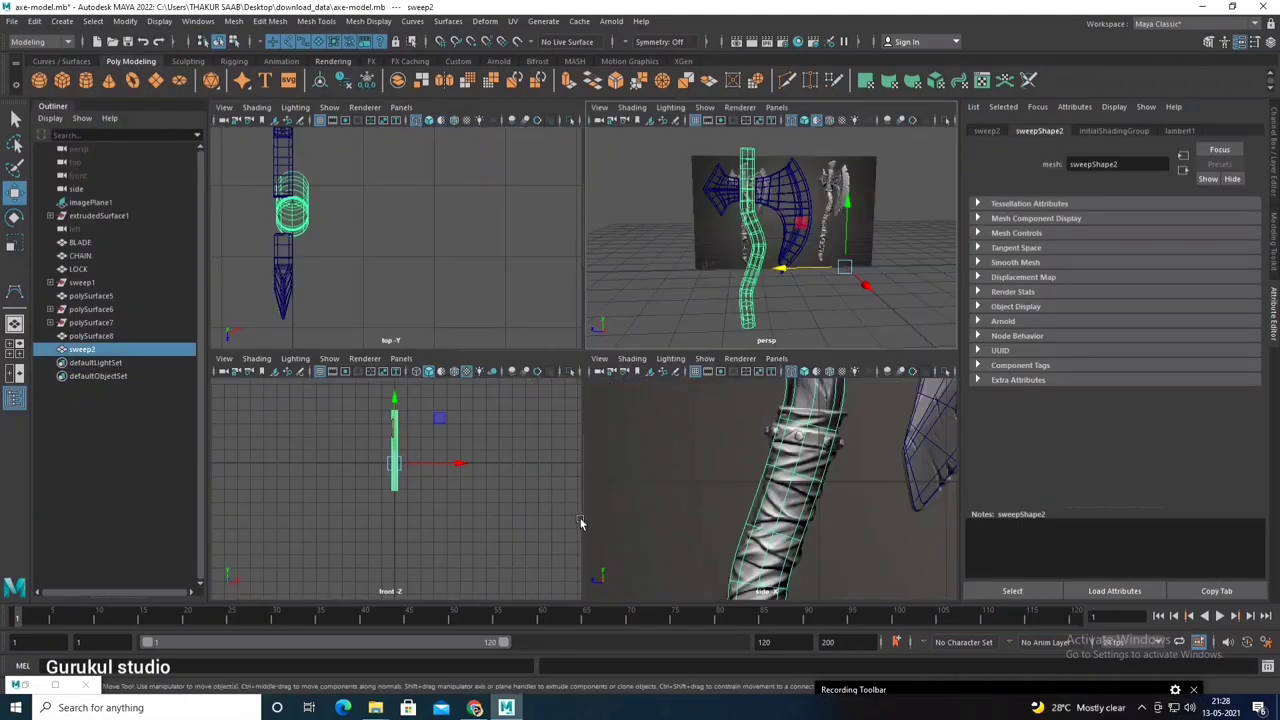
key("space")
Step: In vertex mode, shift sweep2's vertex rings to hug the reference handle up to its top
right_click_drag(620, 335, 582, 346)
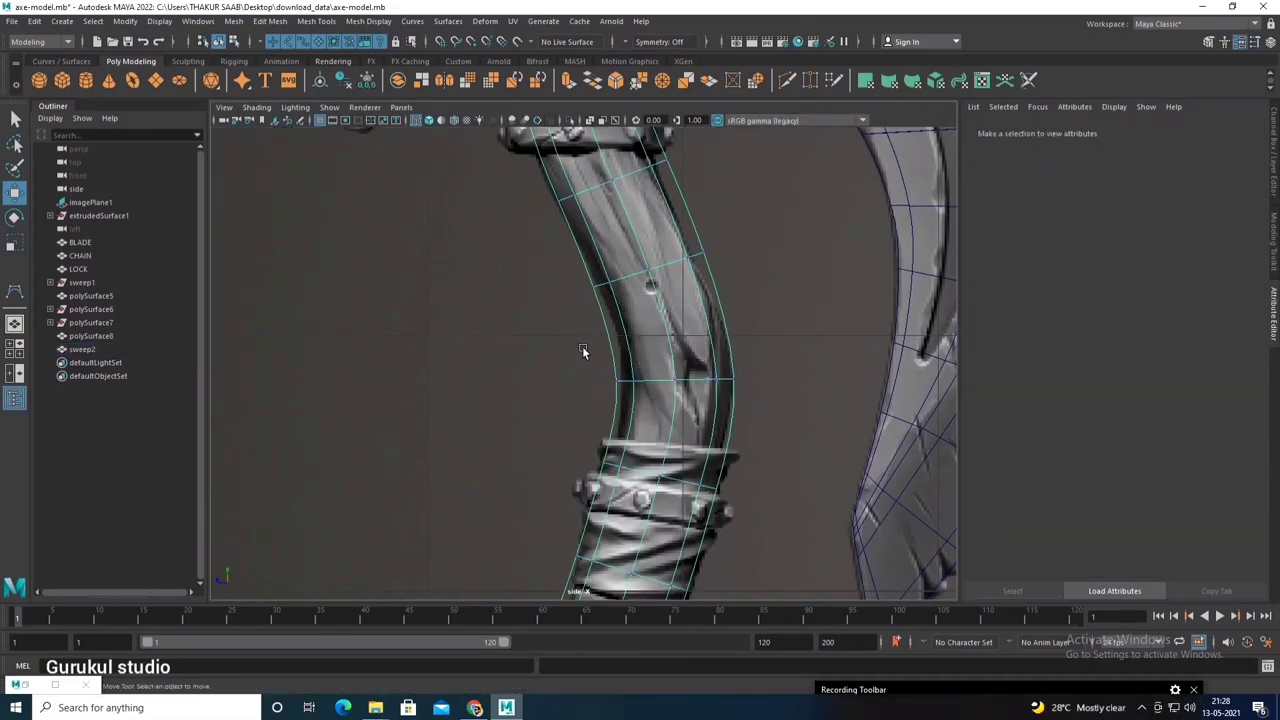
left_click(627, 385)
middle_click_drag(585, 392, 588, 328, "alt")
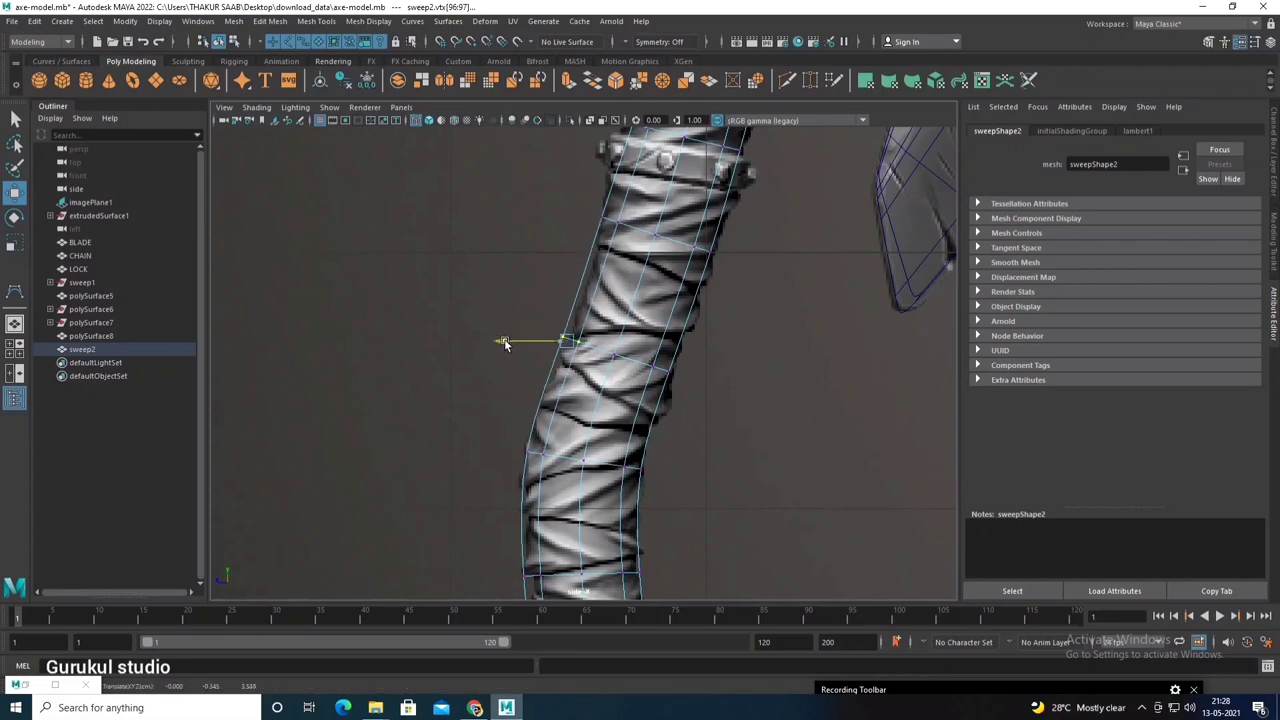
middle_click_drag(505, 343, 520, 263, "alt")
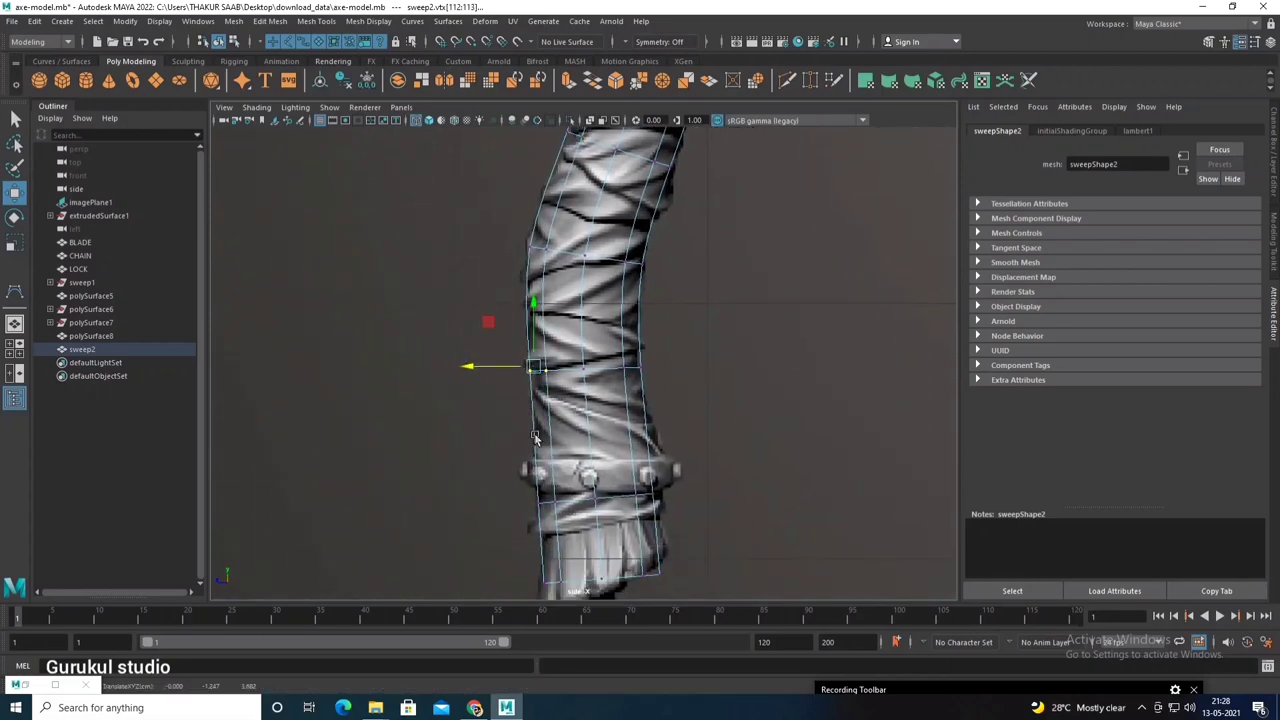
middle_click_drag(535, 437, 515, 327, "alt")
left_click_drag(507, 378, 548, 485)
mouse_move(486, 438)
middle_mouse_down("alt")
mouse_move(532, 300)
mouse_move(695, 310)
middle_mouse_up("alt")
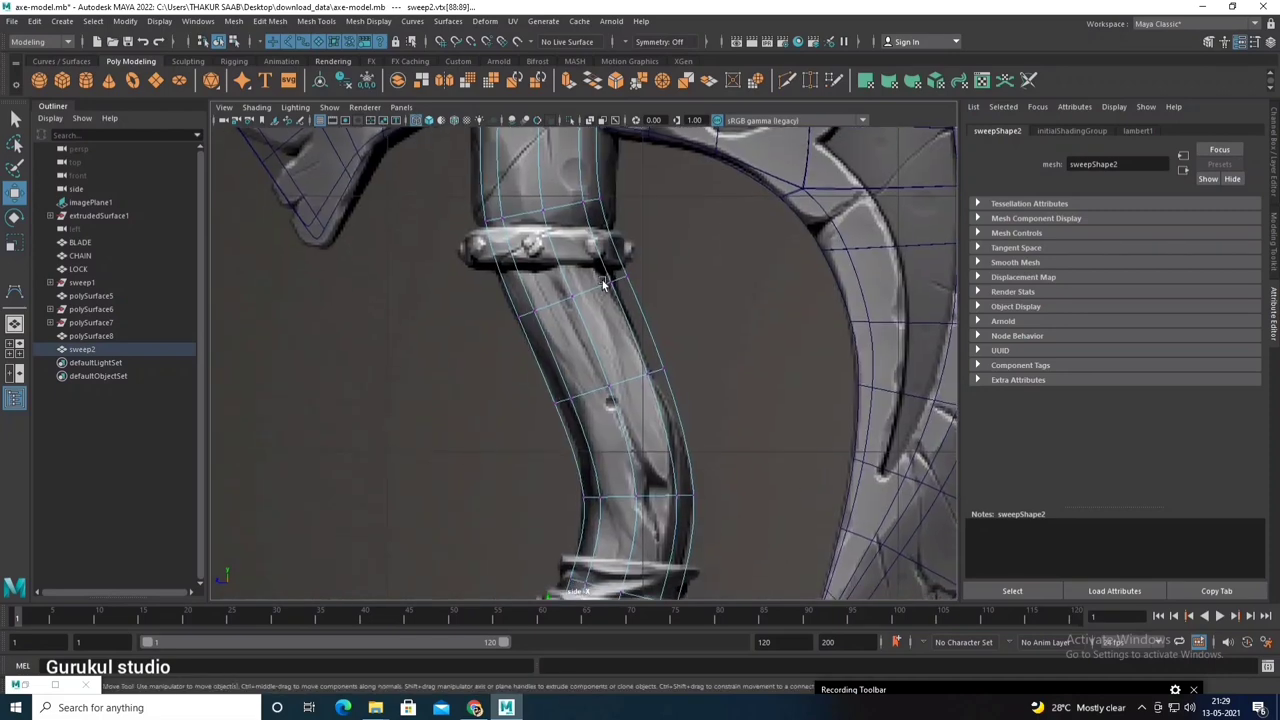
middle_click_drag(644, 215, 634, 305, "alt")
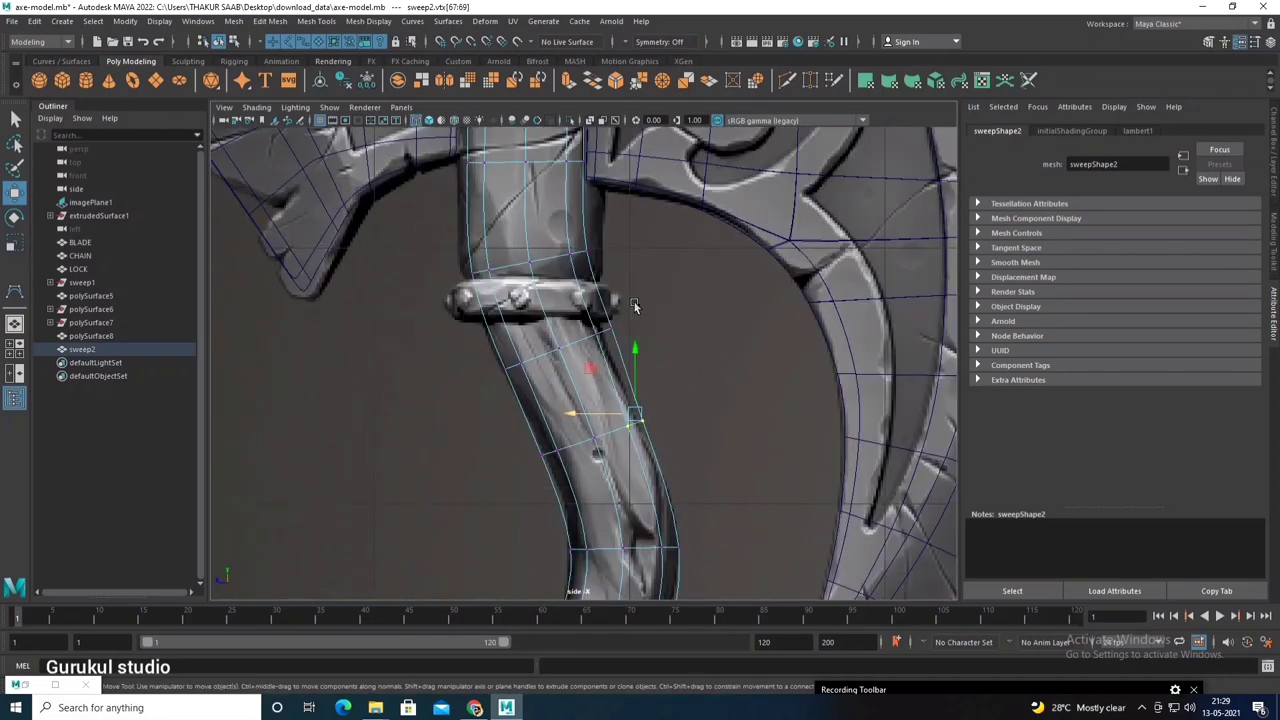
middle_click_drag(557, 337, 598, 364, "alt")
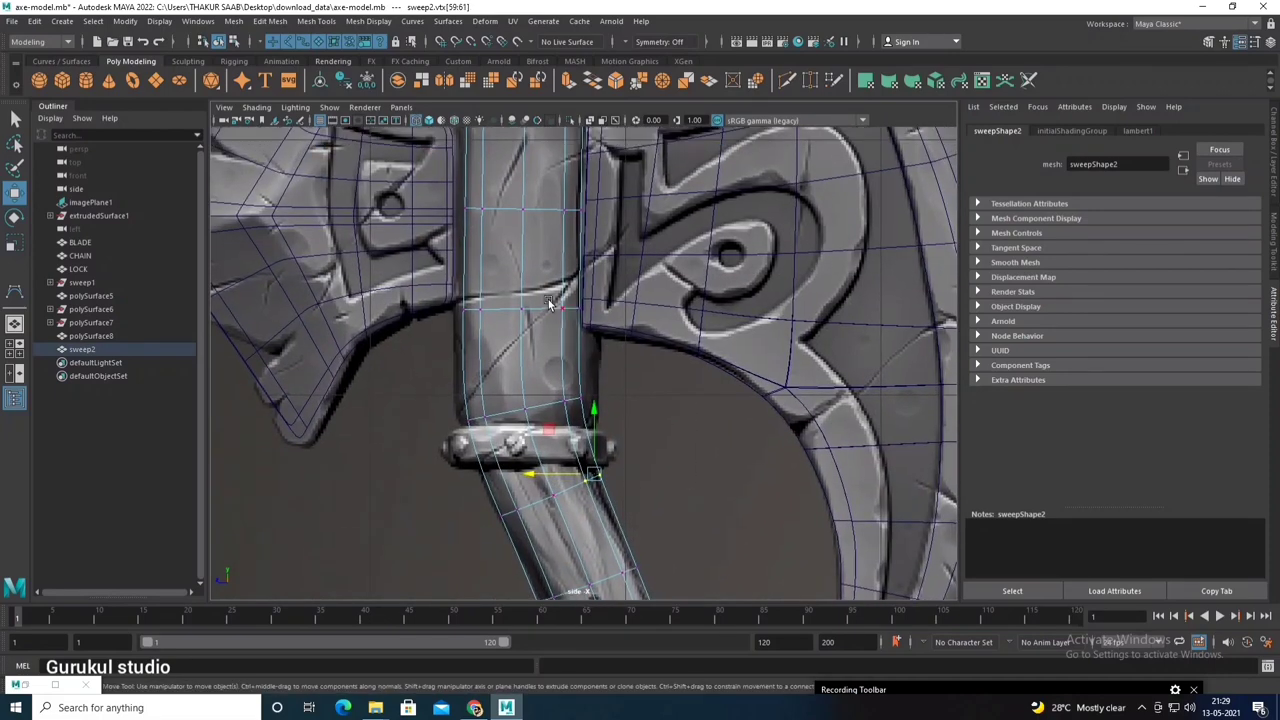
mouse_move(549, 304)
middle_mouse_down("alt")
mouse_move(602, 336)
mouse_move(425, 258)
middle_mouse_up("alt")
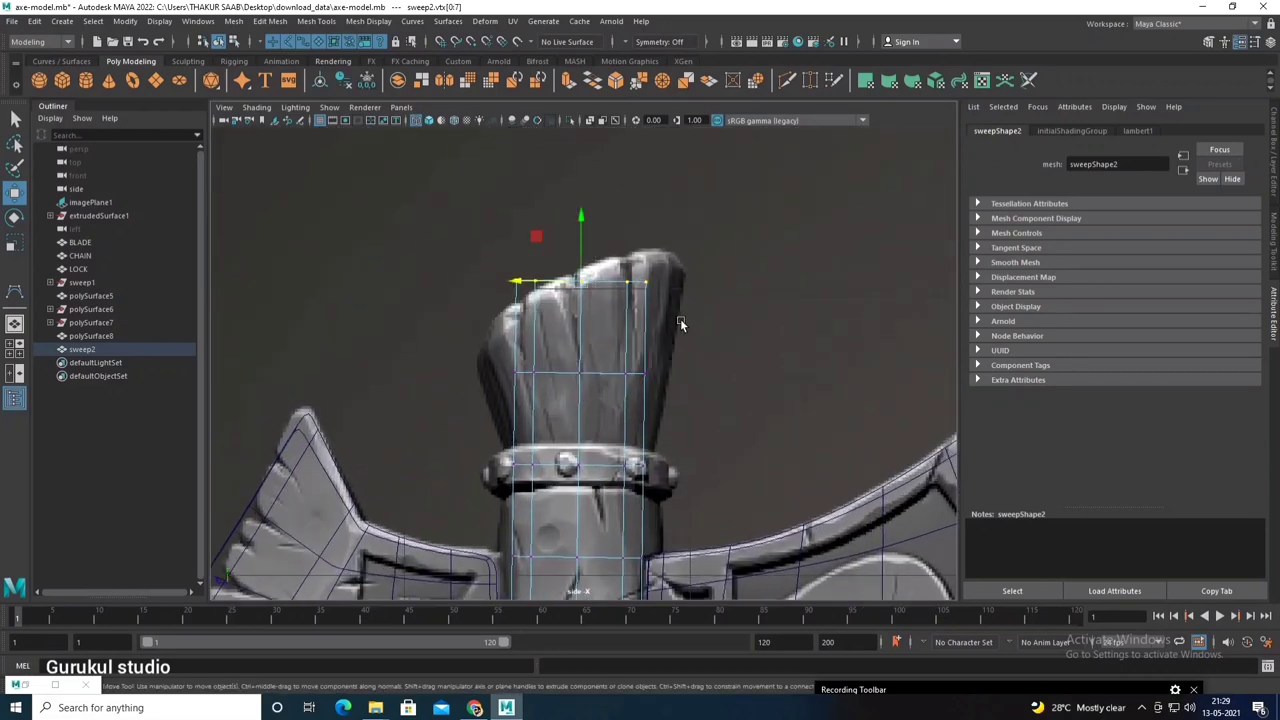
Step: Widen the handle's top vertex row and tilt its top ring to match the cap
key("e")
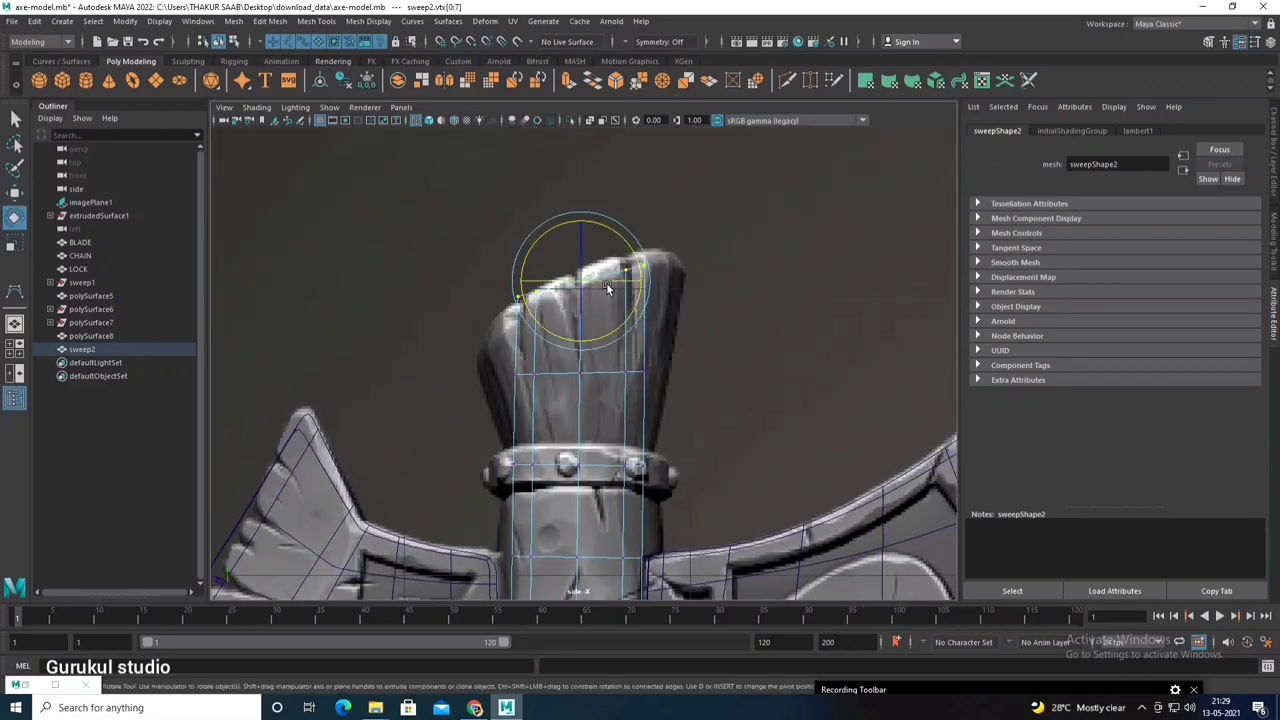
key("r")
left_click_drag(606, 283, 597, 286)
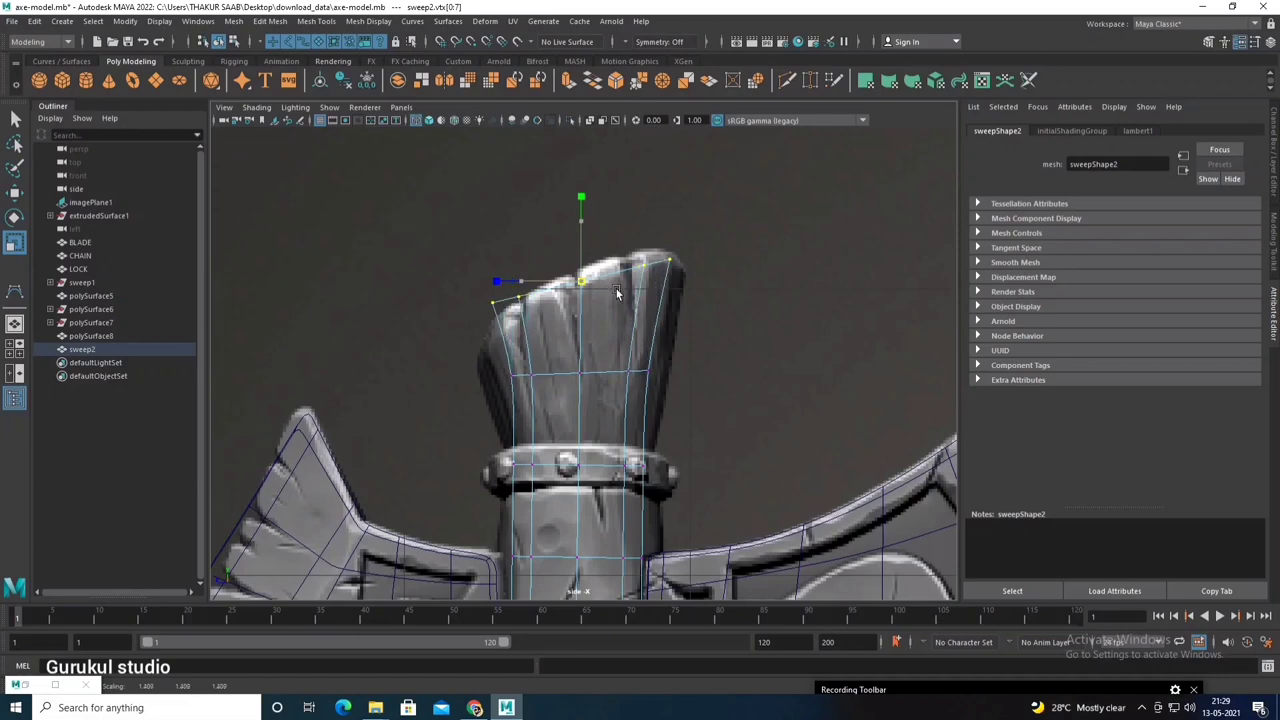
mouse_move(617, 292)
middle_mouse_down("alt")
mouse_move(586, 265)
mouse_move(564, 295)
middle_mouse_up("alt")
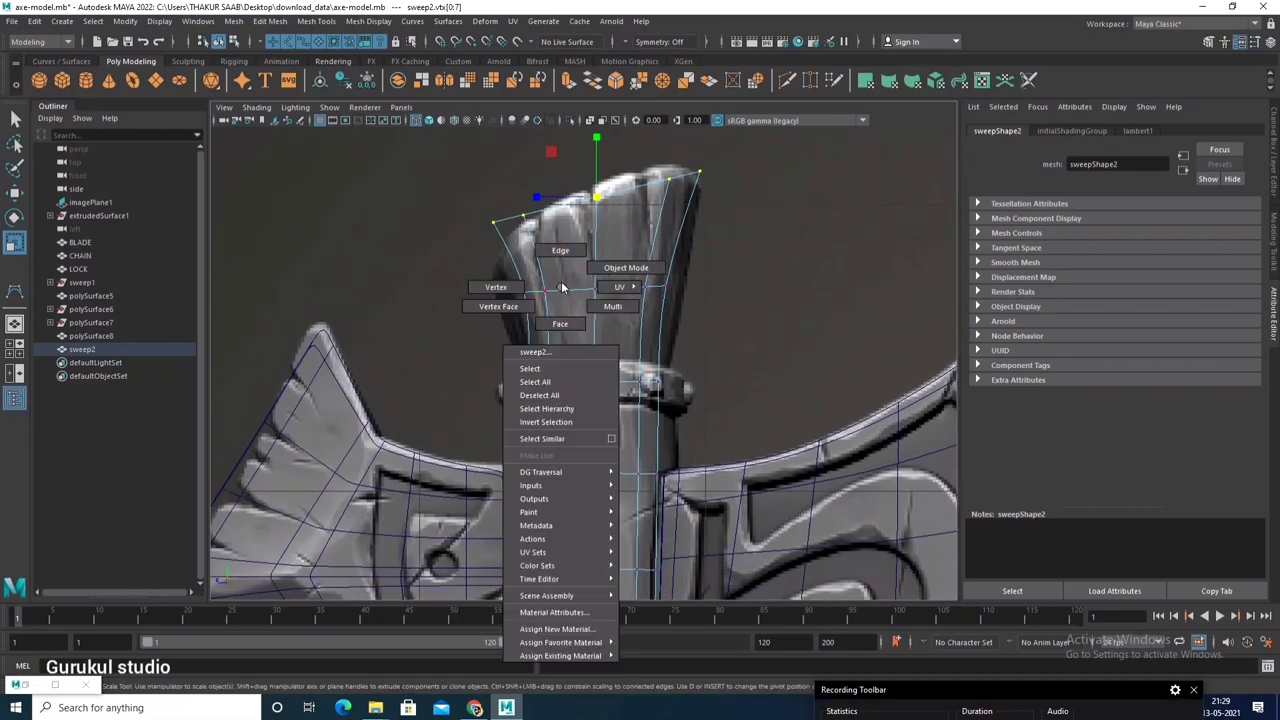
right_click_drag(562, 285, 584, 293)
key("e")
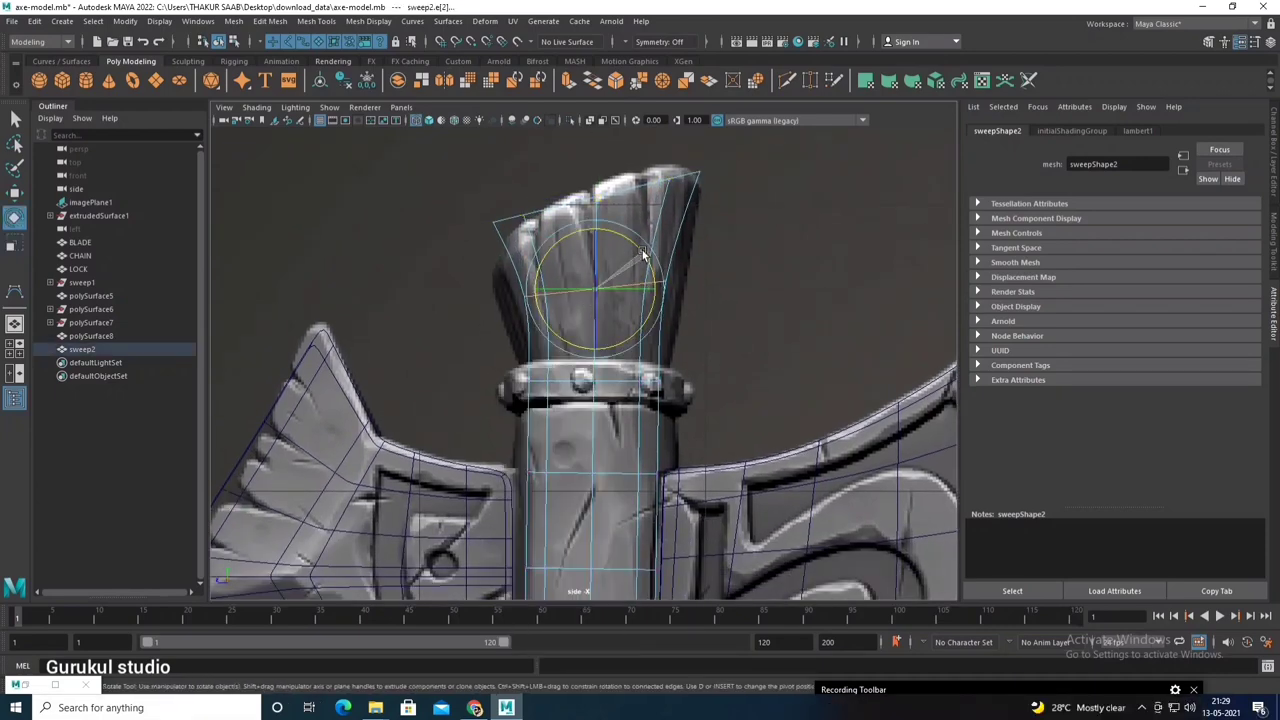
mouse_move(643, 255)
middle_mouse_down("alt")
mouse_move(600, 240)
mouse_move(530, 252)
middle_mouse_up("alt")
Step: Select the vertices at the handle's bottom end and tilt them to match the reference
key("w")
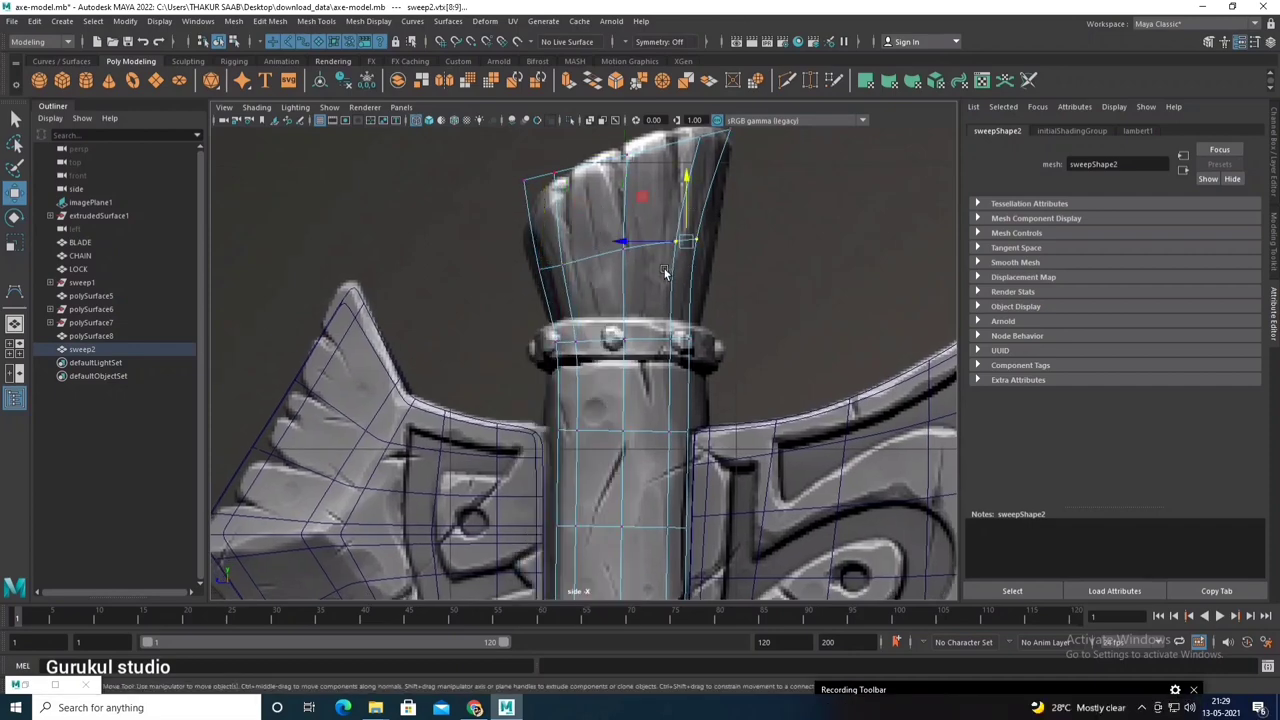
left_click_drag(665, 273, 651, 246)
middle_click_drag(703, 203, 698, 273, "alt")
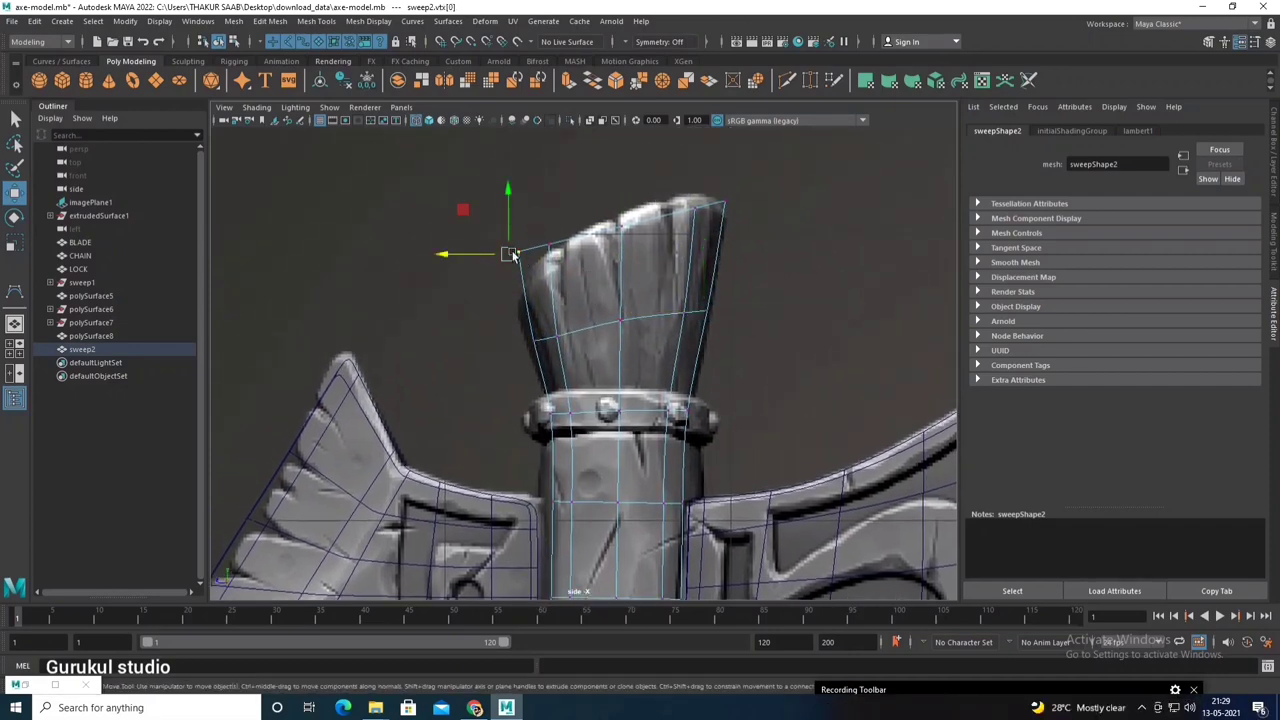
middle_click_drag(766, 175, 711, 244, "alt")
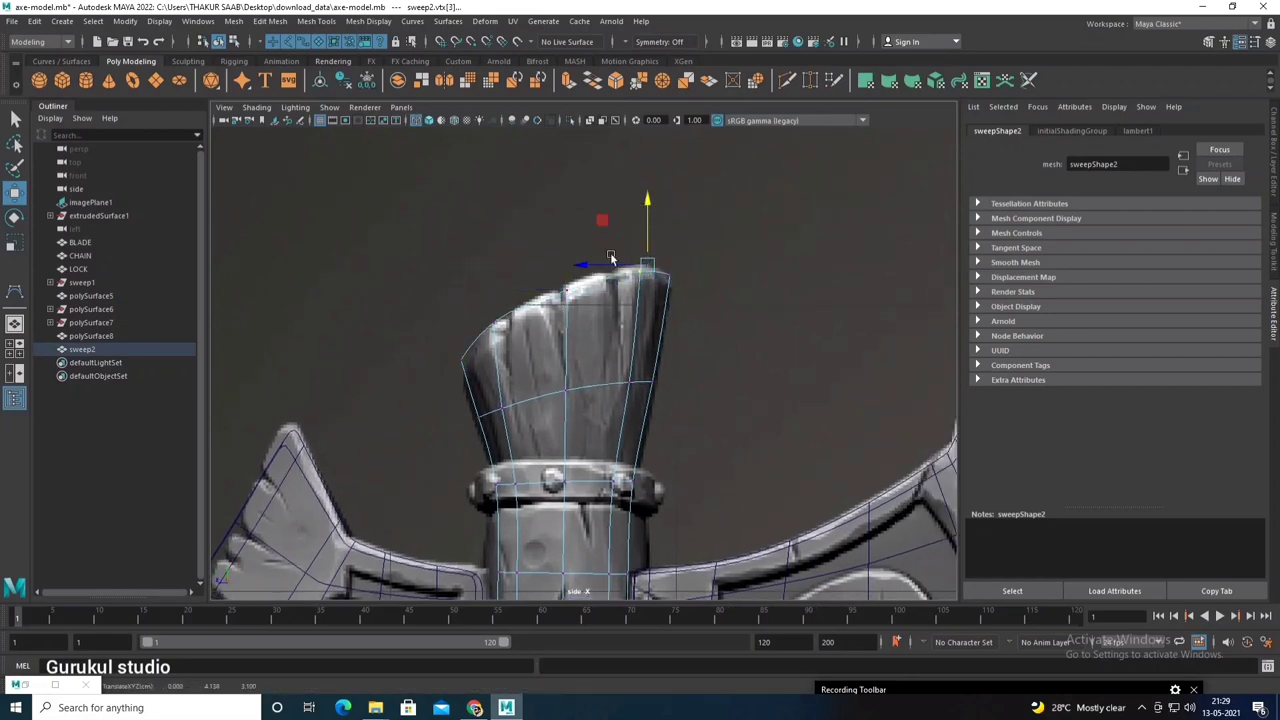
middle_click_drag(563, 225, 568, 65, "alt")
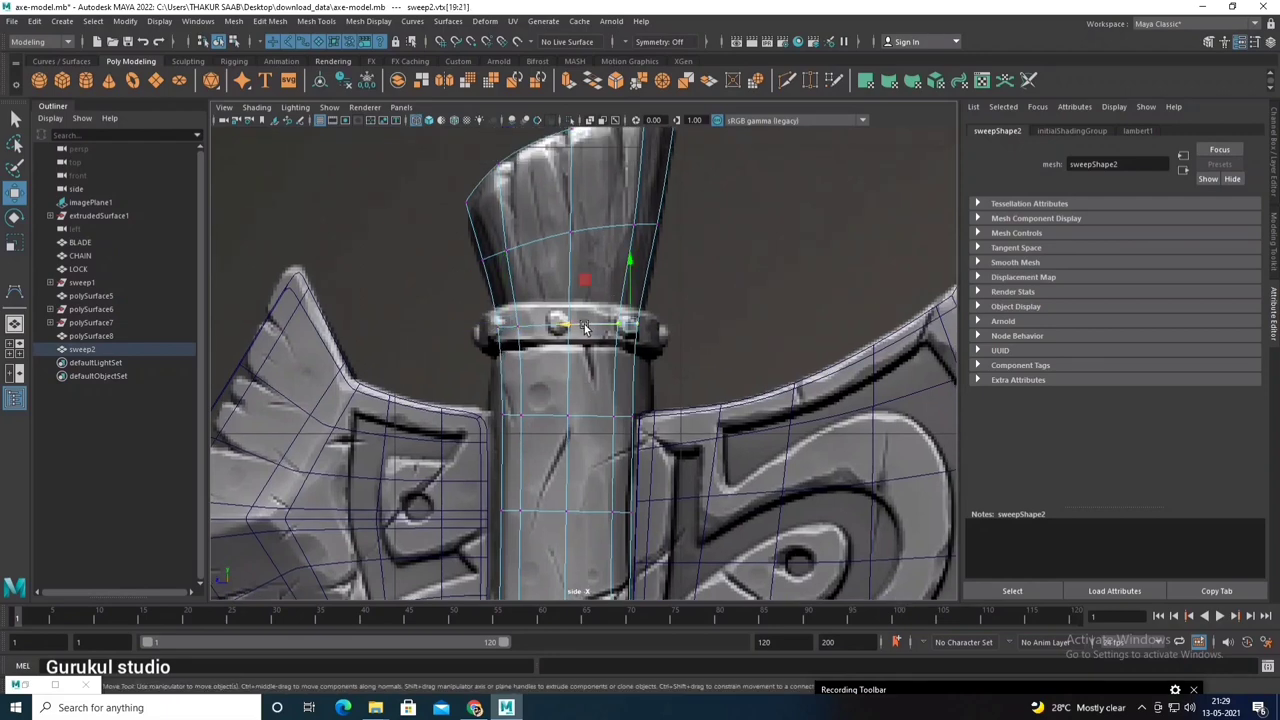
middle_click_drag(590, 328, 580, 130, "alt")
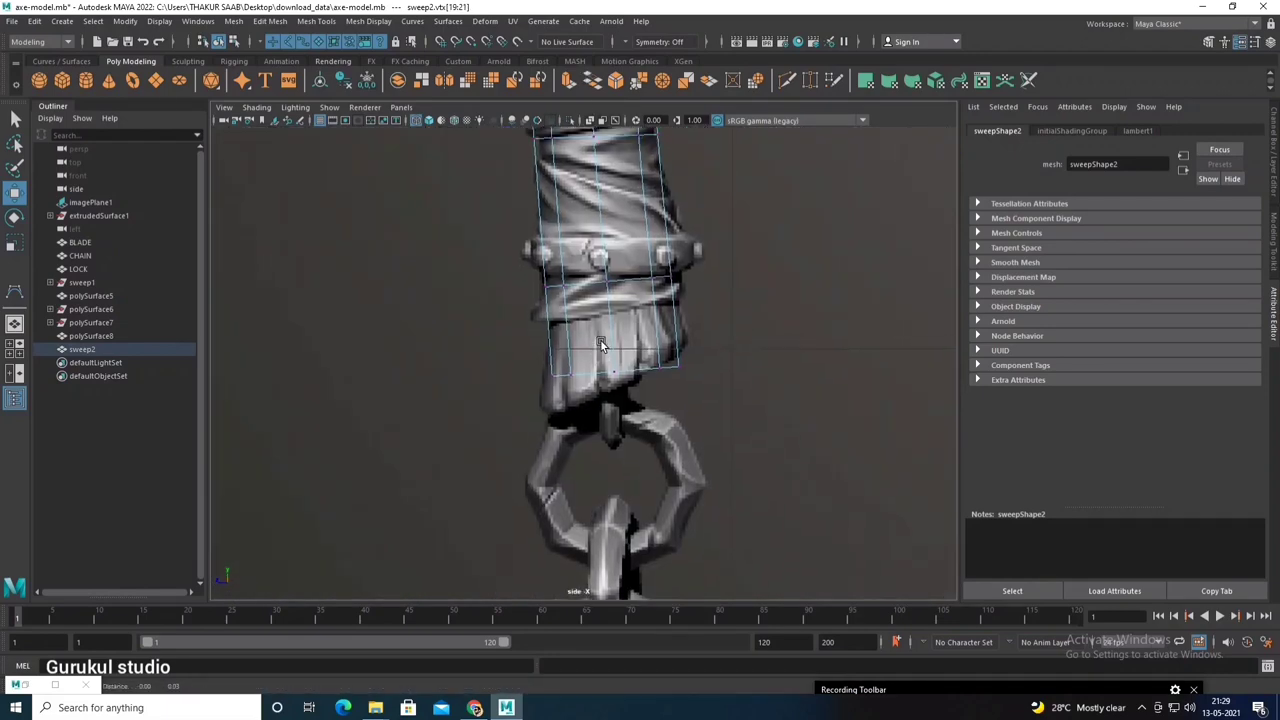
left_click_drag(487, 331, 867, 443)
key("e")
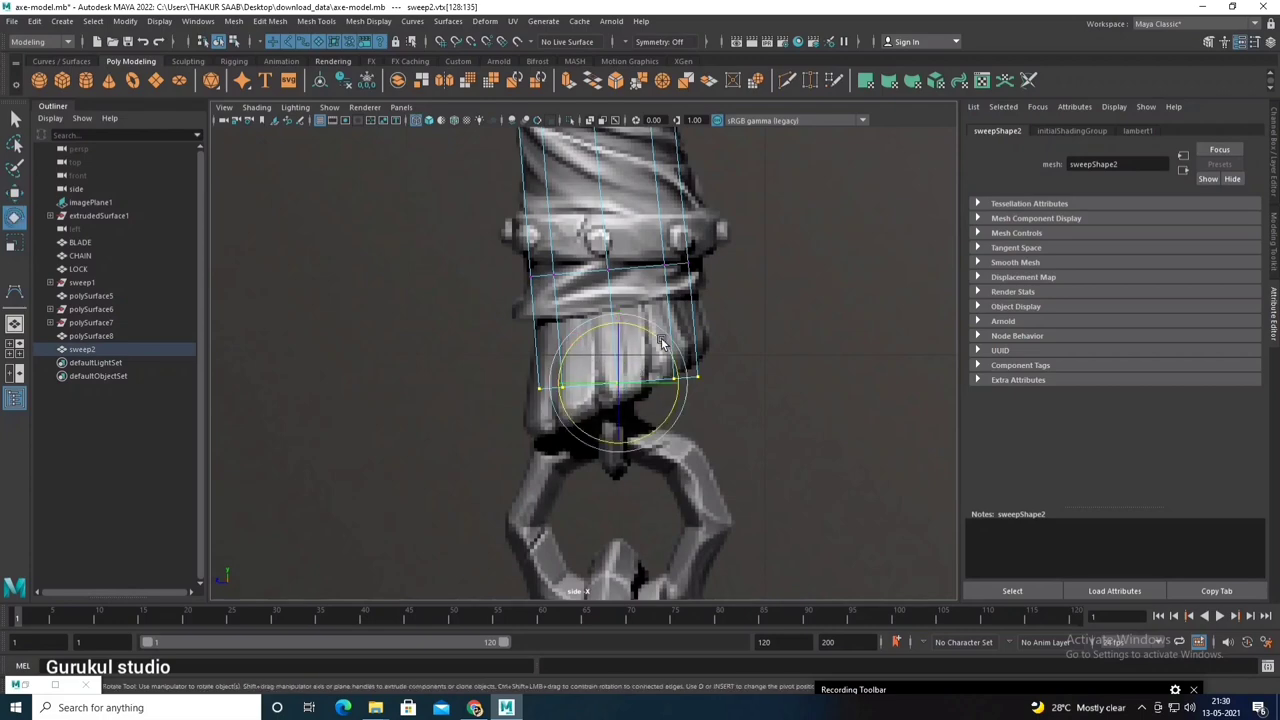
left_click_drag(656, 341, 649, 322)
key("r")
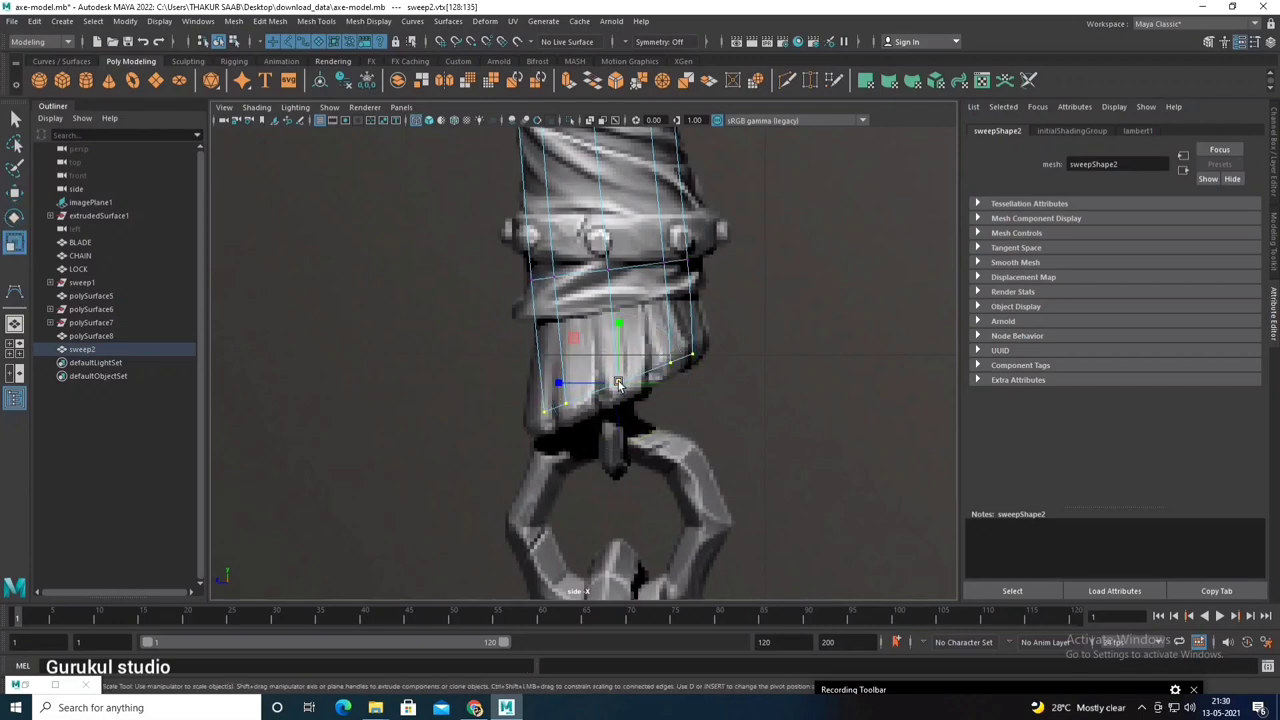
Step: Move the bottom-left vertex of the handle's end down onto the reference edge
key("space")
key("space")
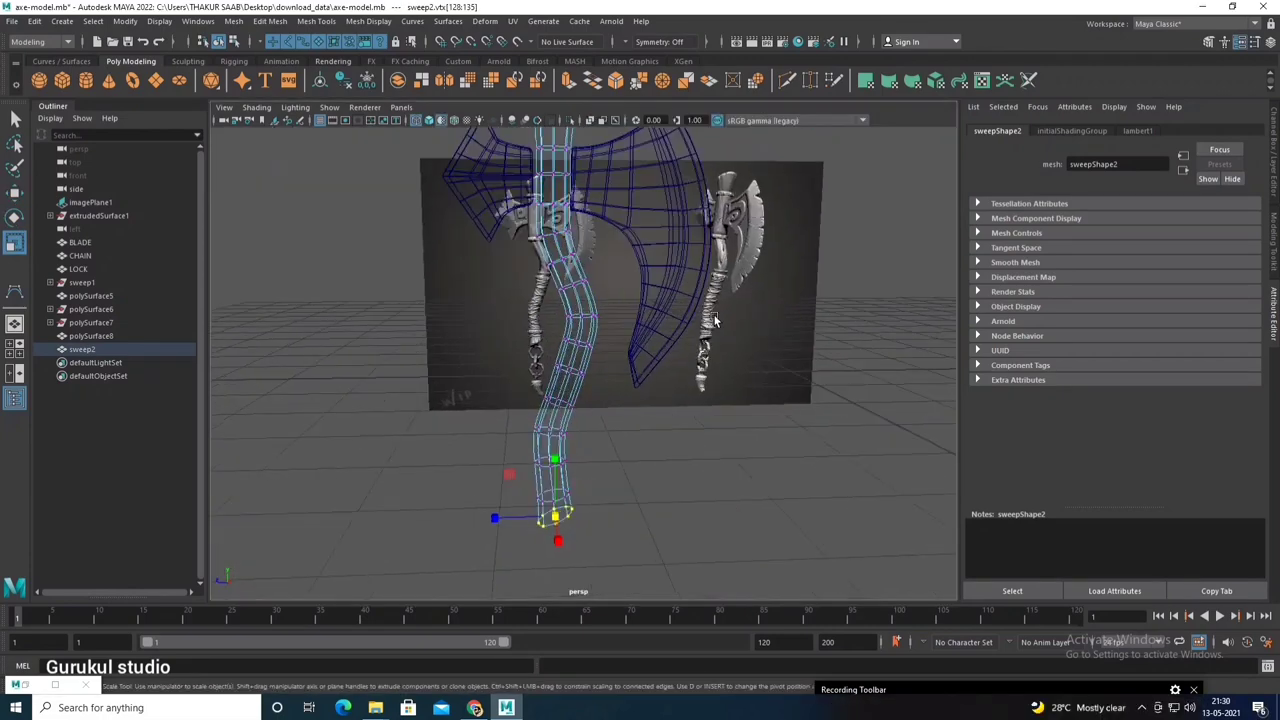
left_click_drag(745, 298, 430, 320, "alt")
key("space")
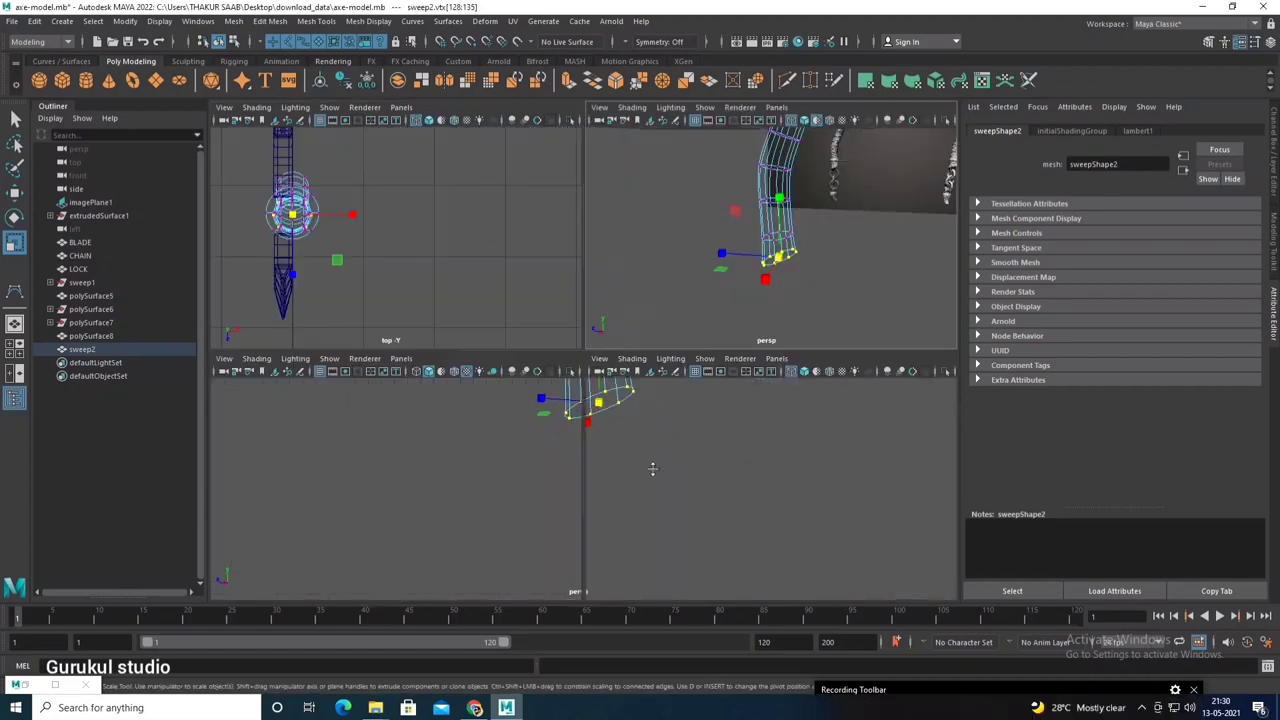
key("space")
scroll(731, 446, "up", 1)
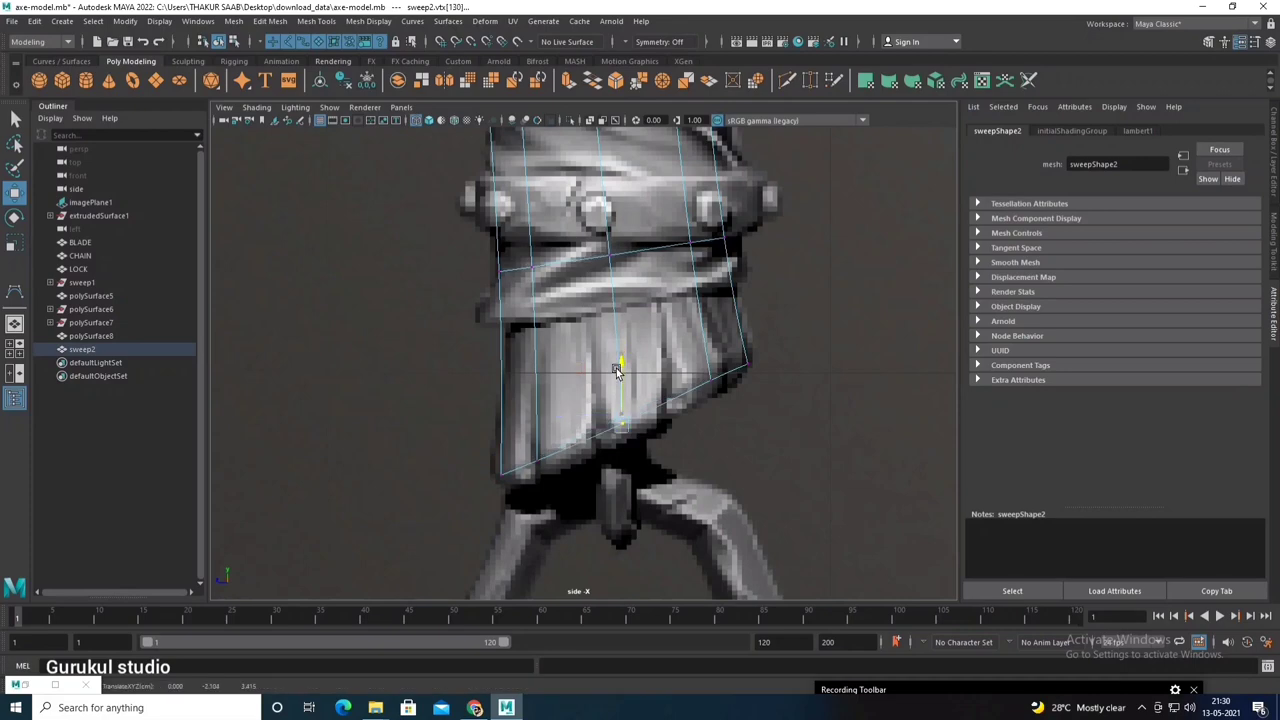
middle_click_drag(617, 370, 605, 388, "alt")
left_click_drag(495, 465, 563, 497)
middle_click_drag(518, 427, 441, 462, "alt")
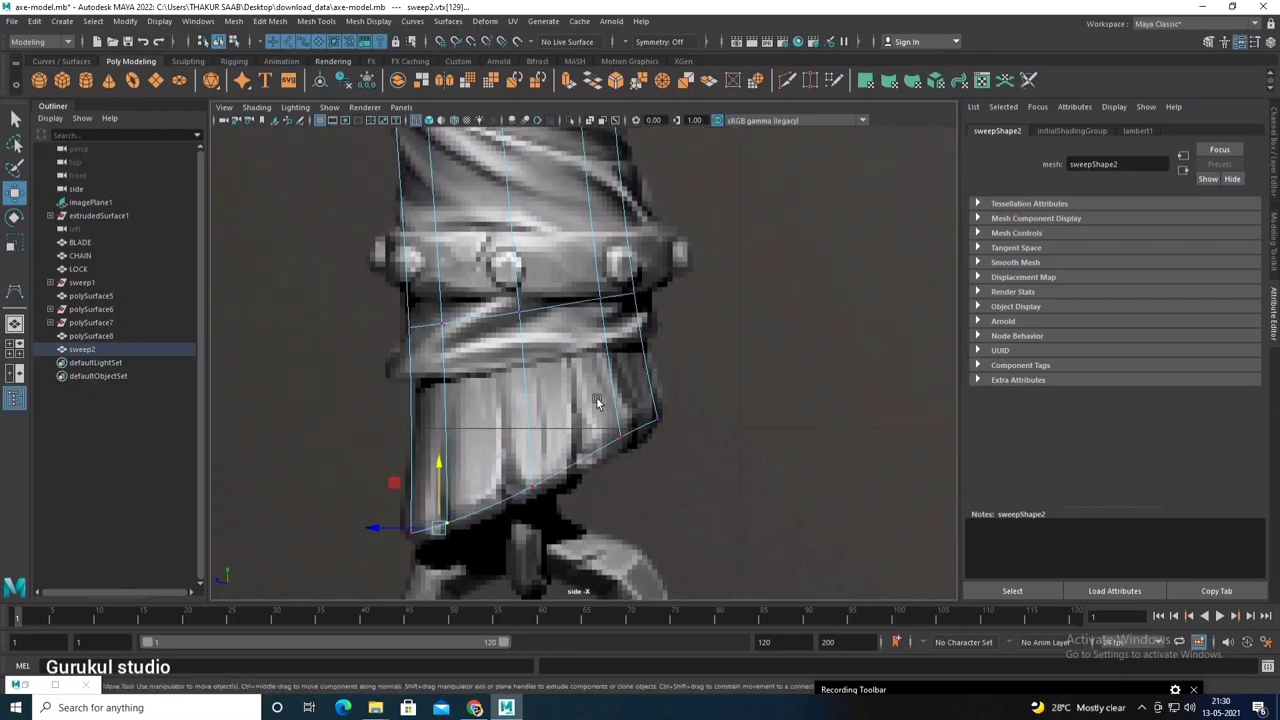
scroll(627, 366, "down", 2)
middle_click_drag(600, 300, 530, 346, "alt")
scroll(530, 346, "down", 2)
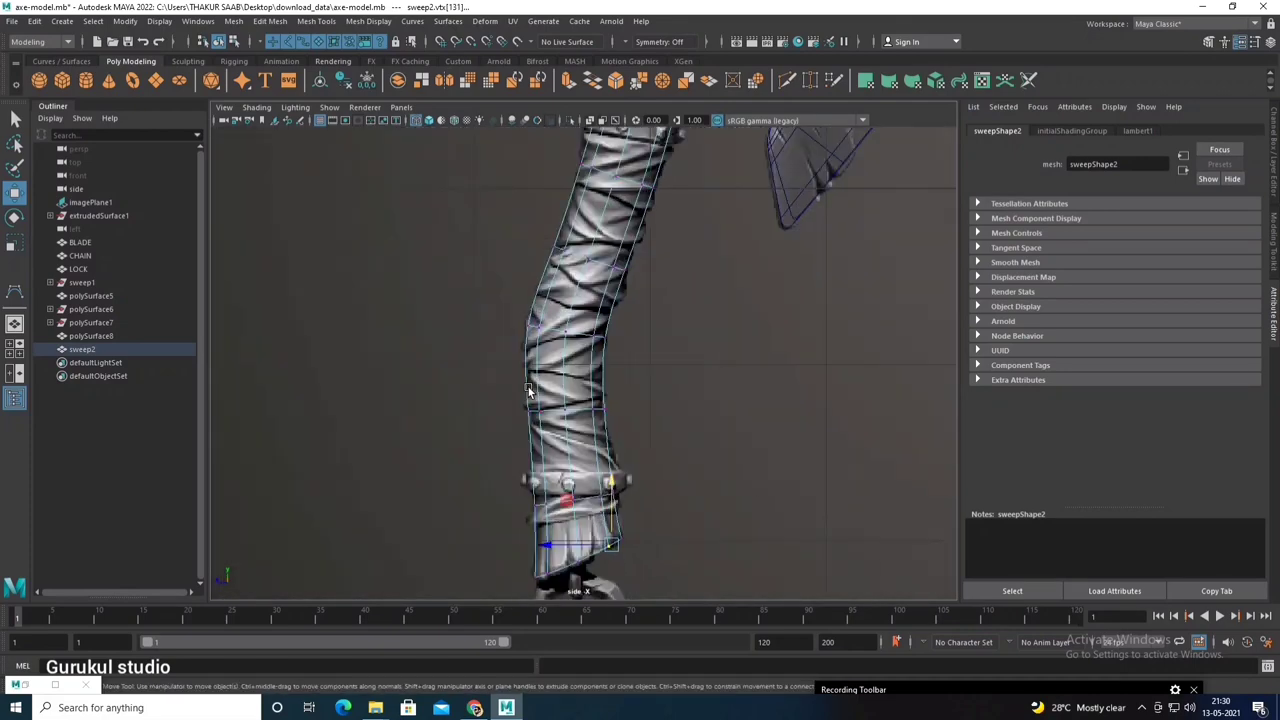
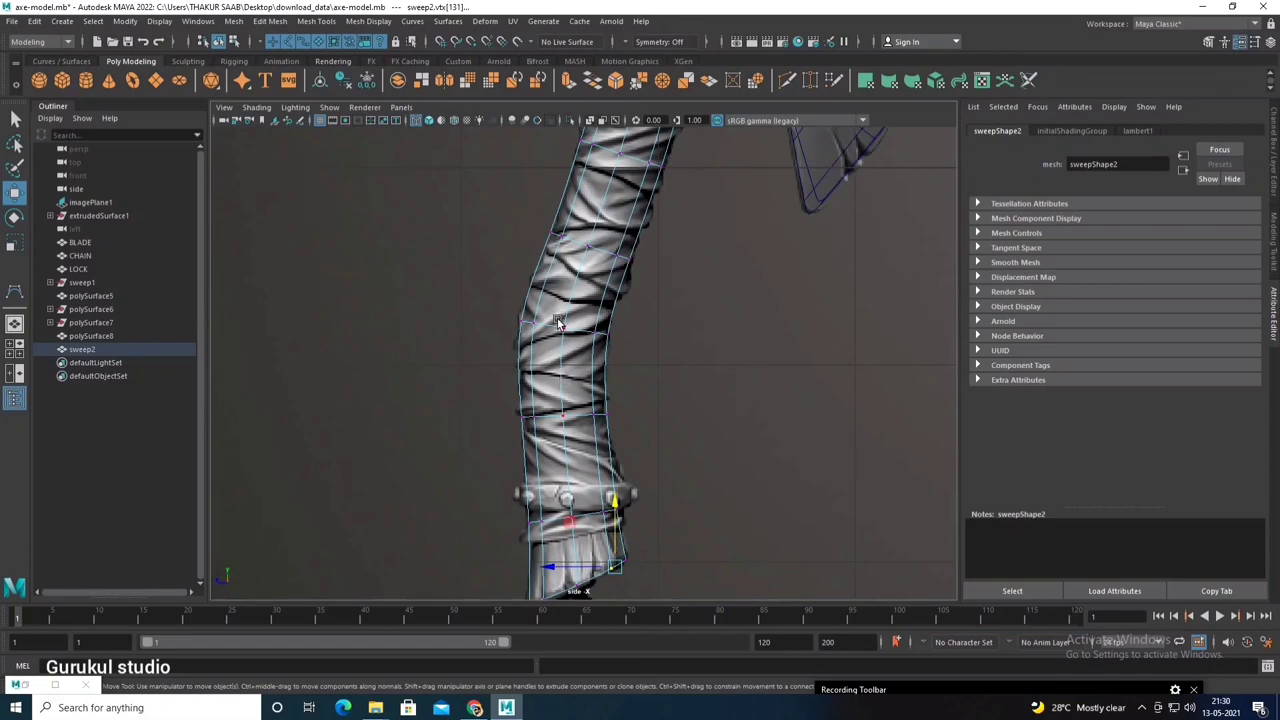
Step: Select the handle faces between the two collars in the side view
scroll(576, 337, "up", 3)
scroll(576, 337, "up", 2)
key("f")
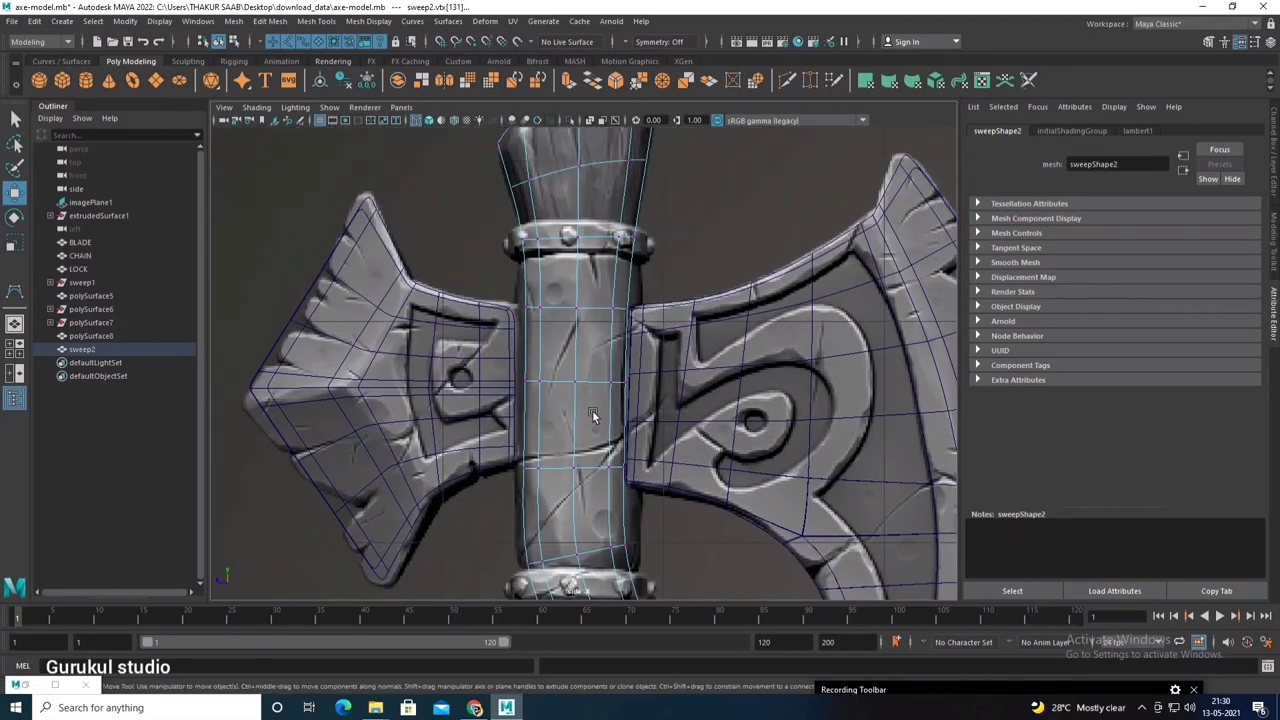
key("space")
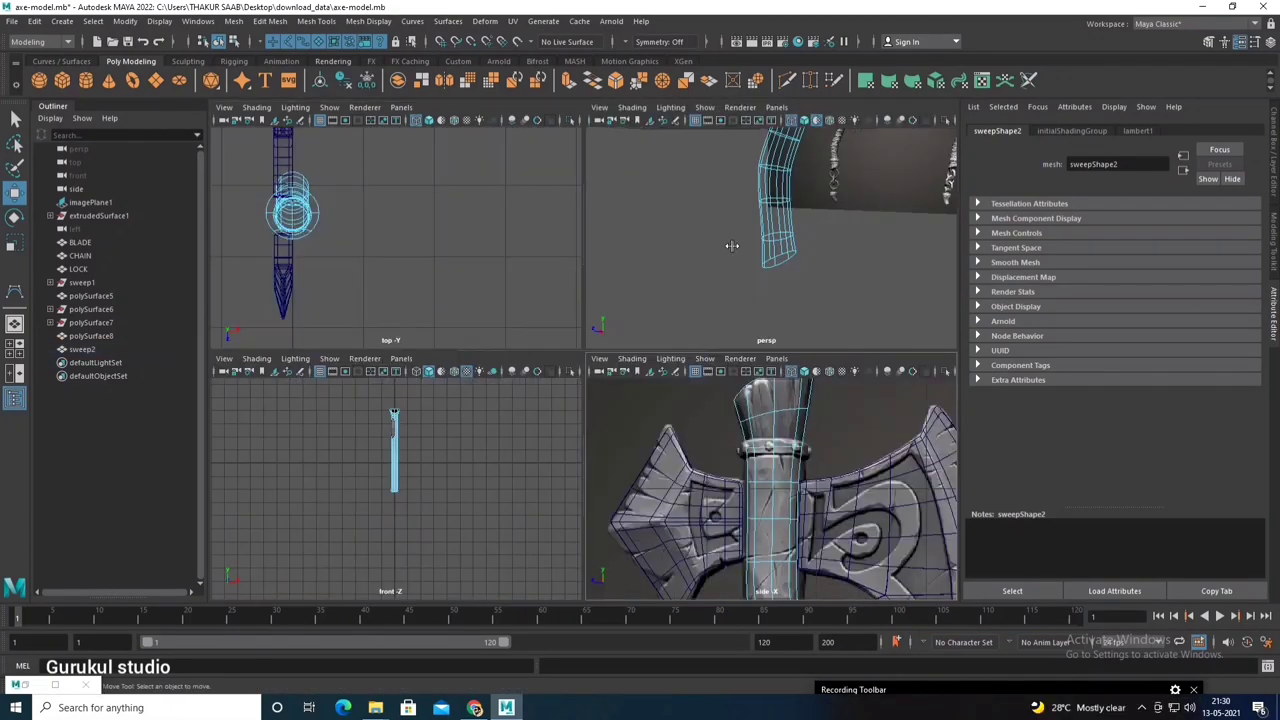
key("space")
key("5")
mouse_move(708, 433)
left_mouse_down("alt")
mouse_move(646, 465)
mouse_move(606, 378)
mouse_move(586, 388)
left_mouse_up("alt")
key("space")
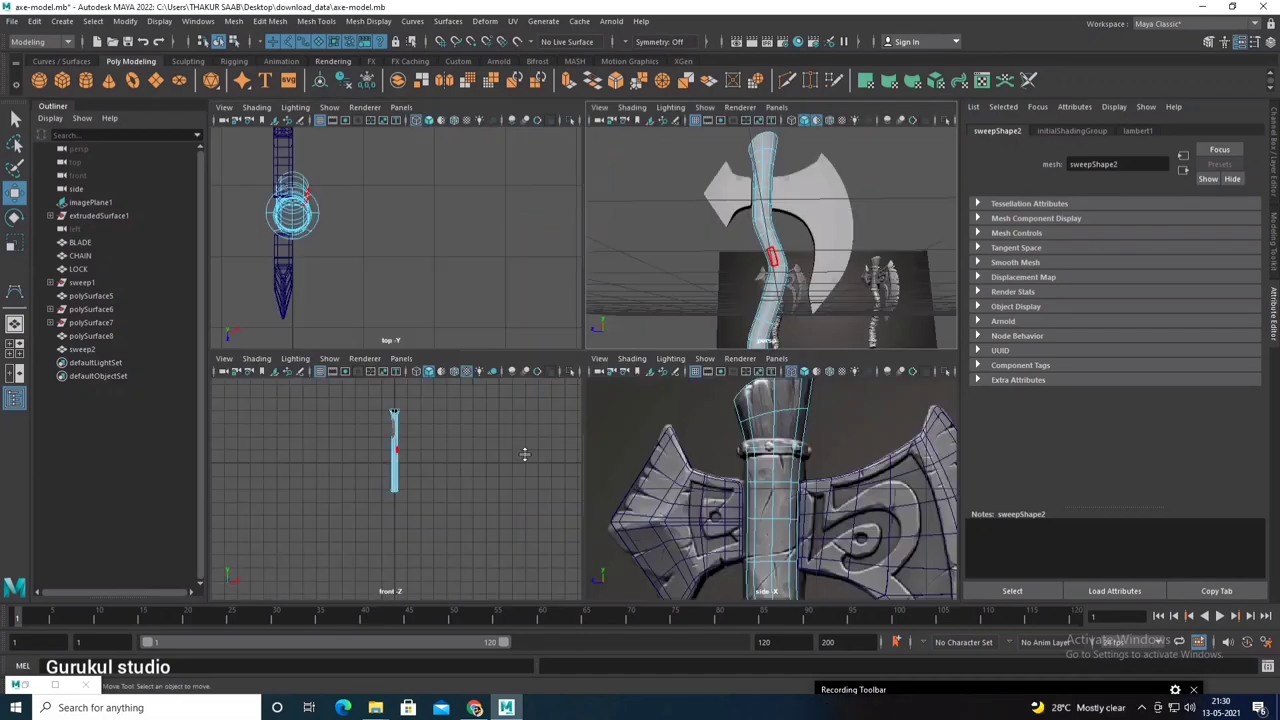
key("space")
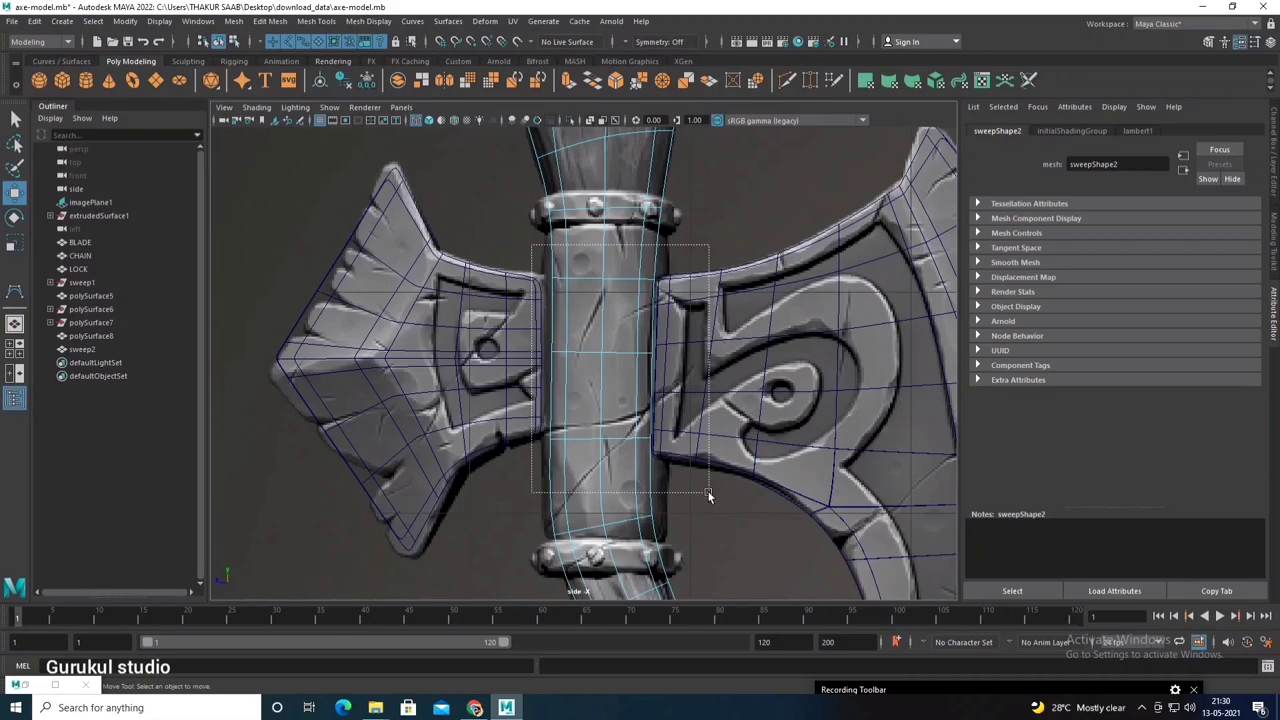
left_click_drag(531, 244, 708, 494)
Step: Duplicate the selected handle faces as a new piece with Duplicate Face
key("space")
key("space")
key("space")
key("space")
key("f")
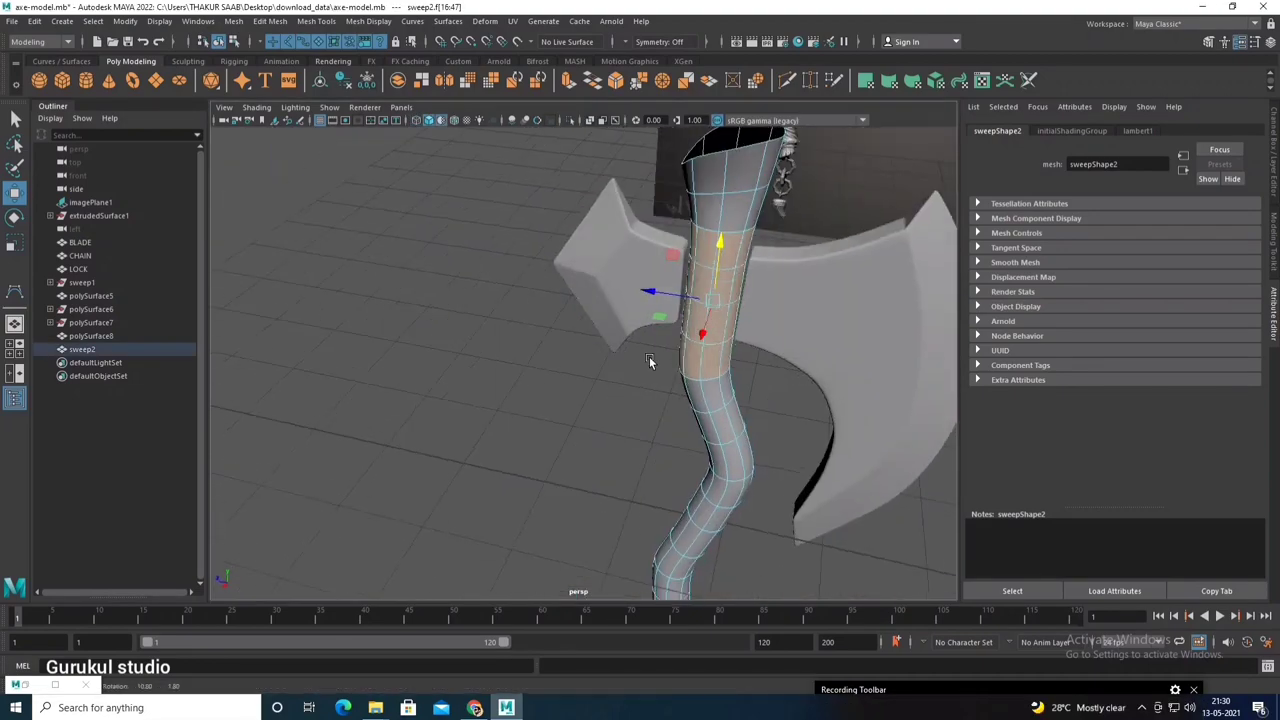
right_click(722, 272, "shift")
left_click(706, 512)
Step: Select only the new sleeve piece as an object, leaving the axe head unselected
left_click_drag(732, 374, 722, 252, "alt")
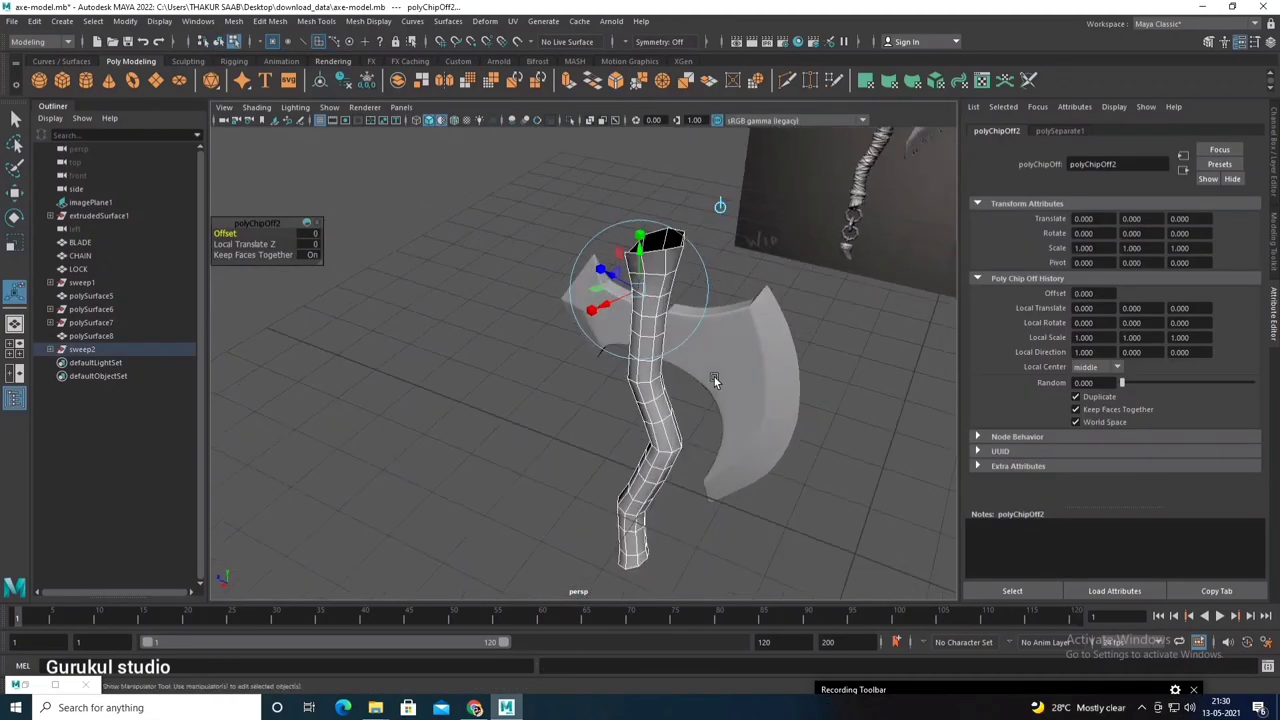
key("F8")
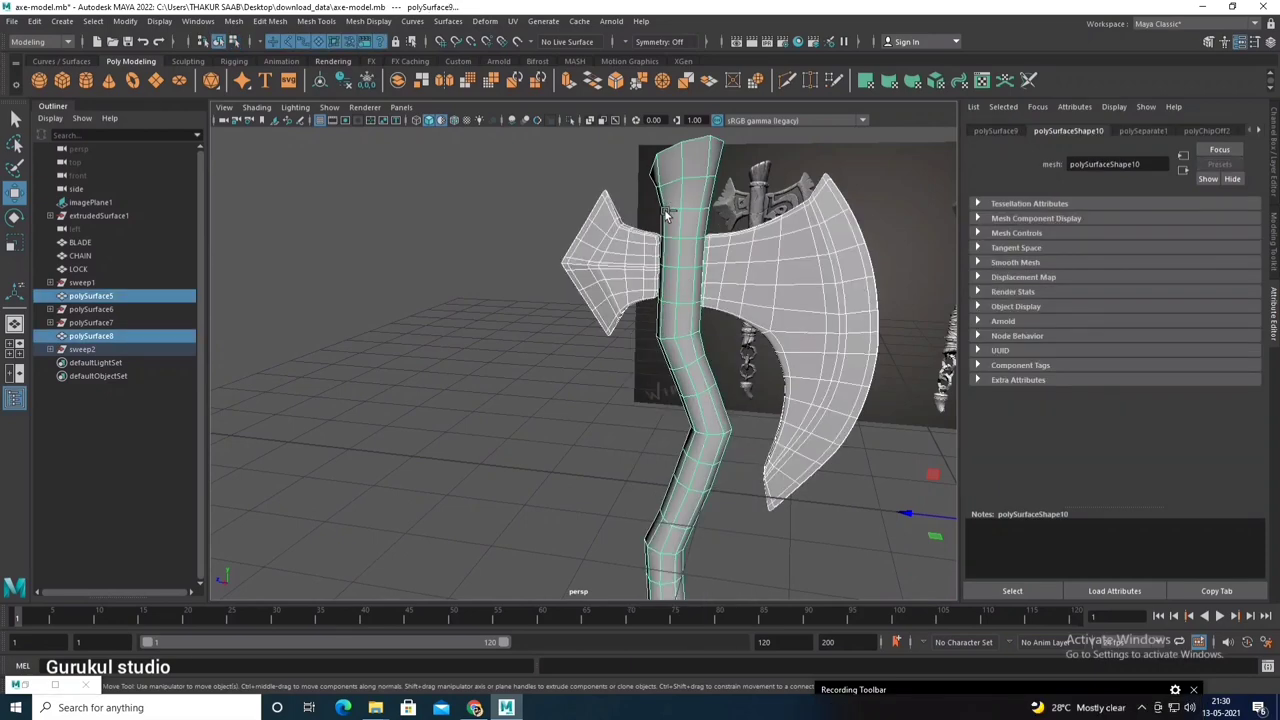
left_click(666, 214)
left_click_drag(668, 220, 733, 372, "alt")
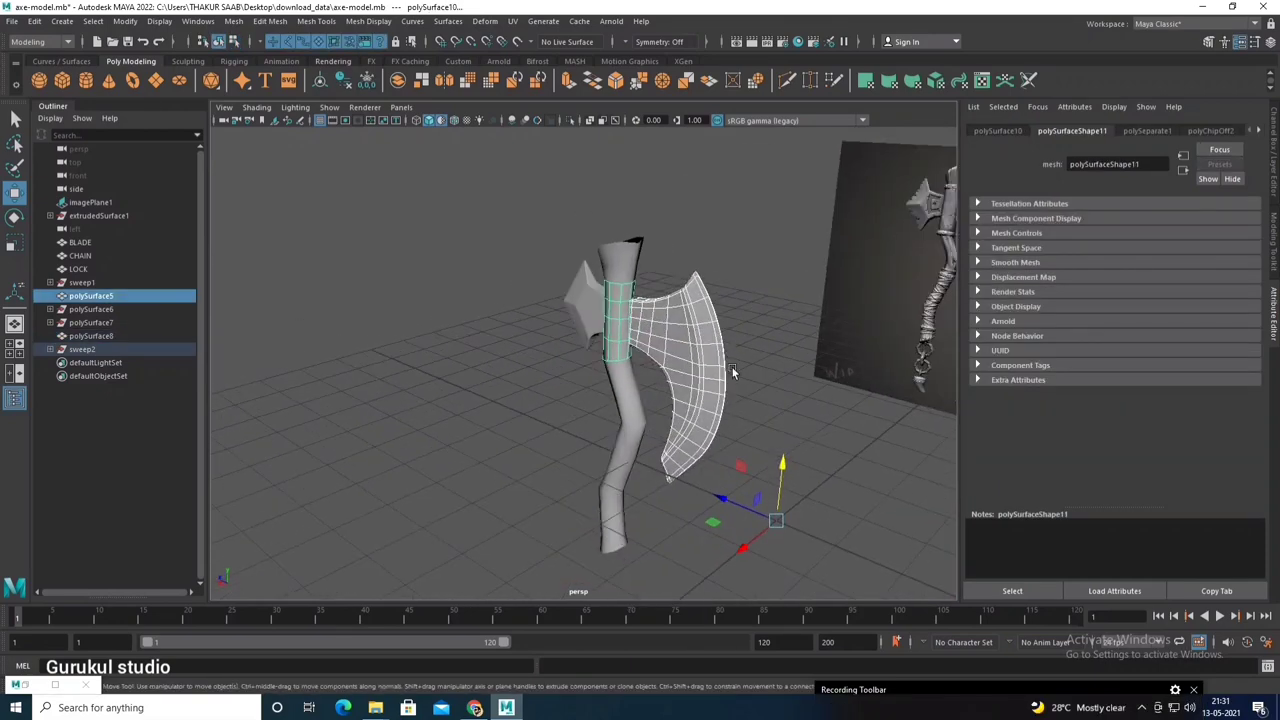
left_click(731, 372, "ctrl")
Step: Center the sleeve's pivot and isolate it in the view
left_click(320, 82)
key("space")
key("space")
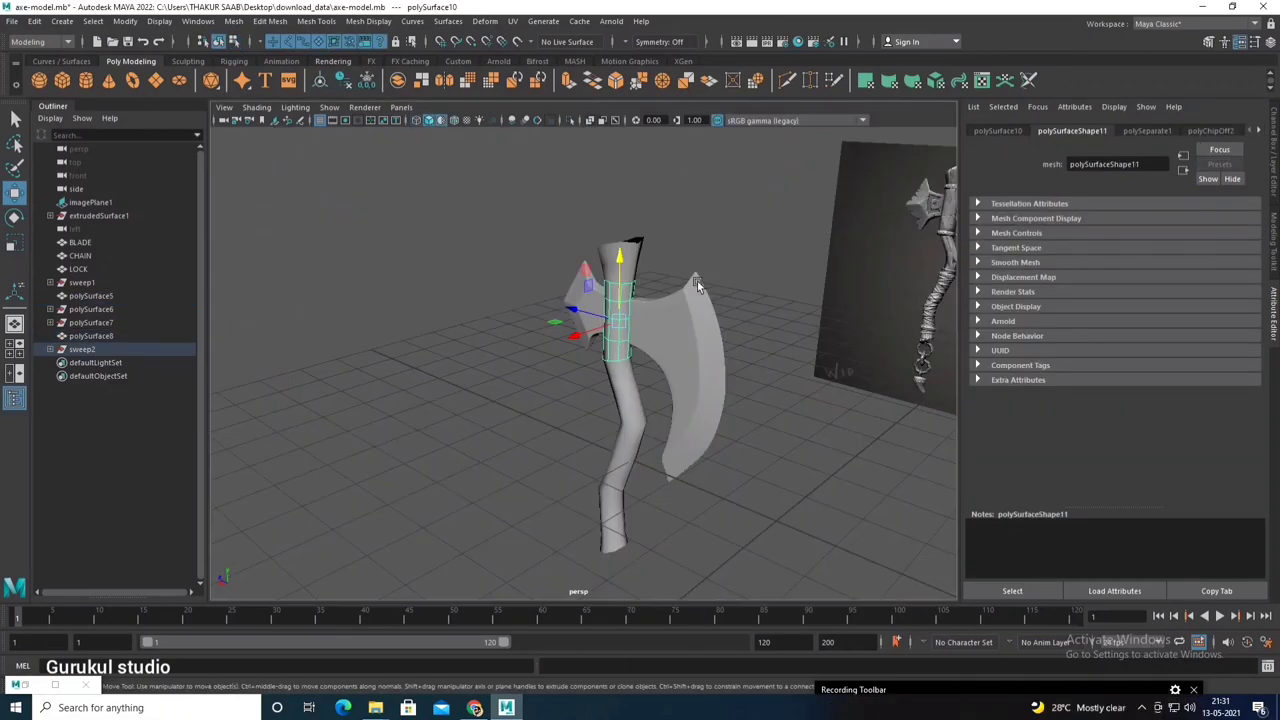
key("f")
mouse_move(584, 357)
left_mouse_down("alt")
mouse_move(553, 336)
mouse_move(536, 276)
left_mouse_up("alt")
left_click(570, 120)
Step: Extrude the sleeve faces outward with Local Translate Z 0.0456
right_click_drag(520, 335, 540, 368, "shift")
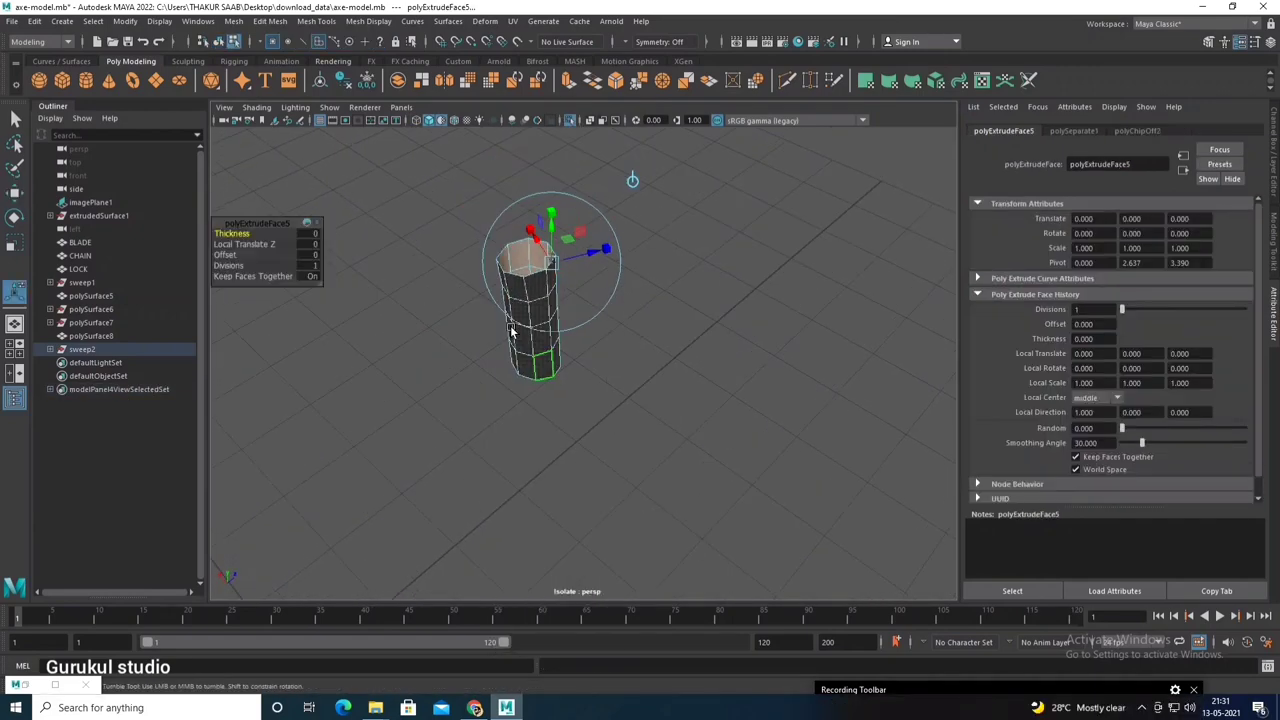
key("ctrl+1")
key("space")
key("space")
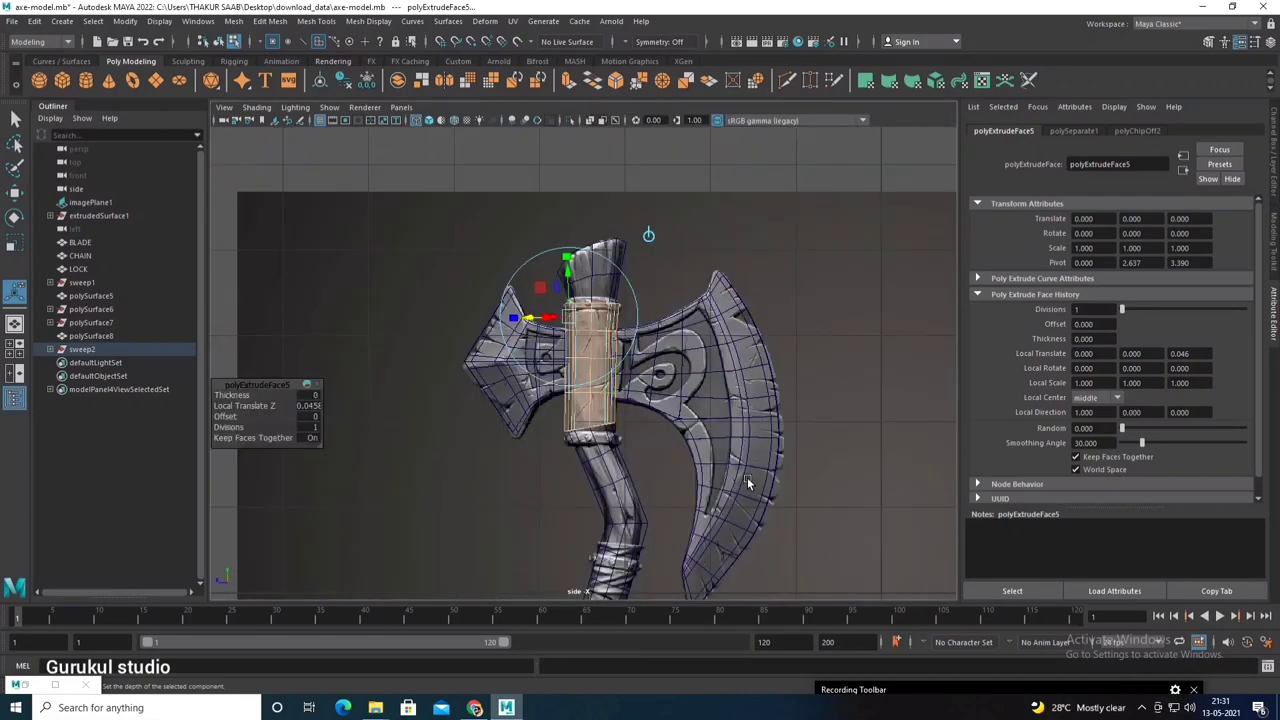
scroll(747, 477, "up", 3)
scroll(646, 374, "up", 3)
left_click_drag(646, 374, 619, 289, "alt")
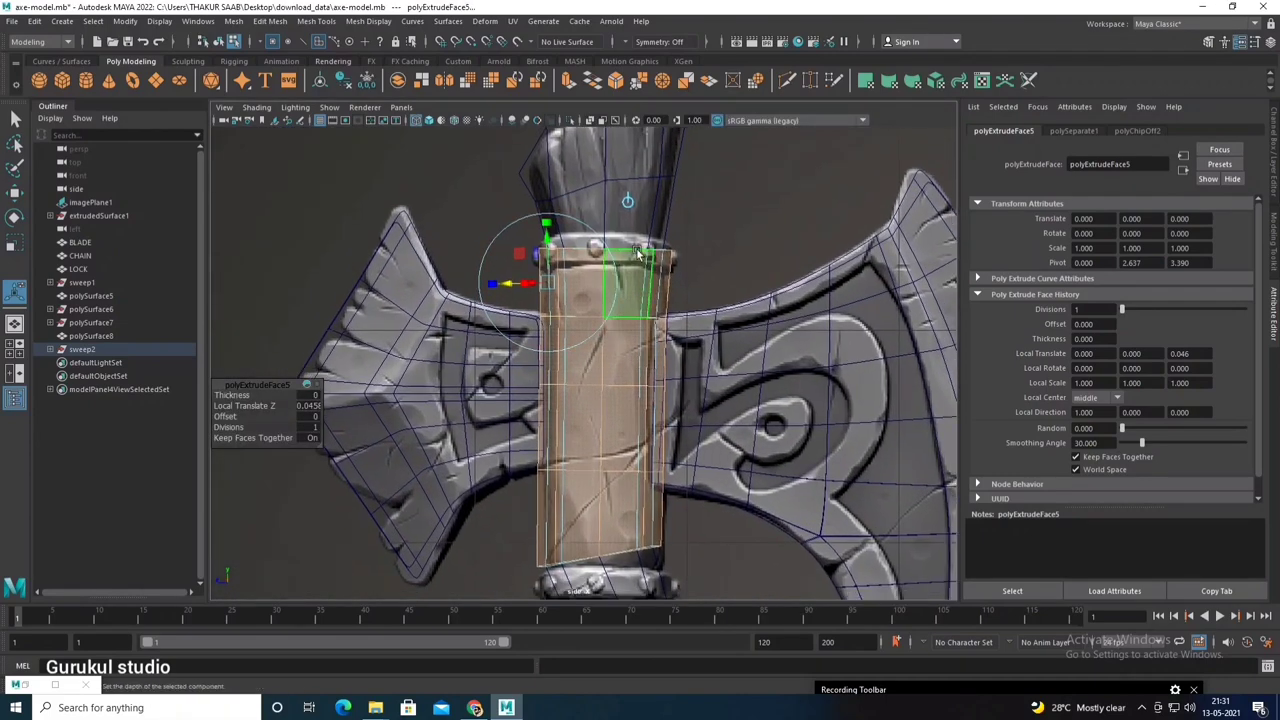
Step: Select the sleeve's end edge loops to fit them against the collars, re-isolating the sleeve
key("F10")
double_click(643, 246)
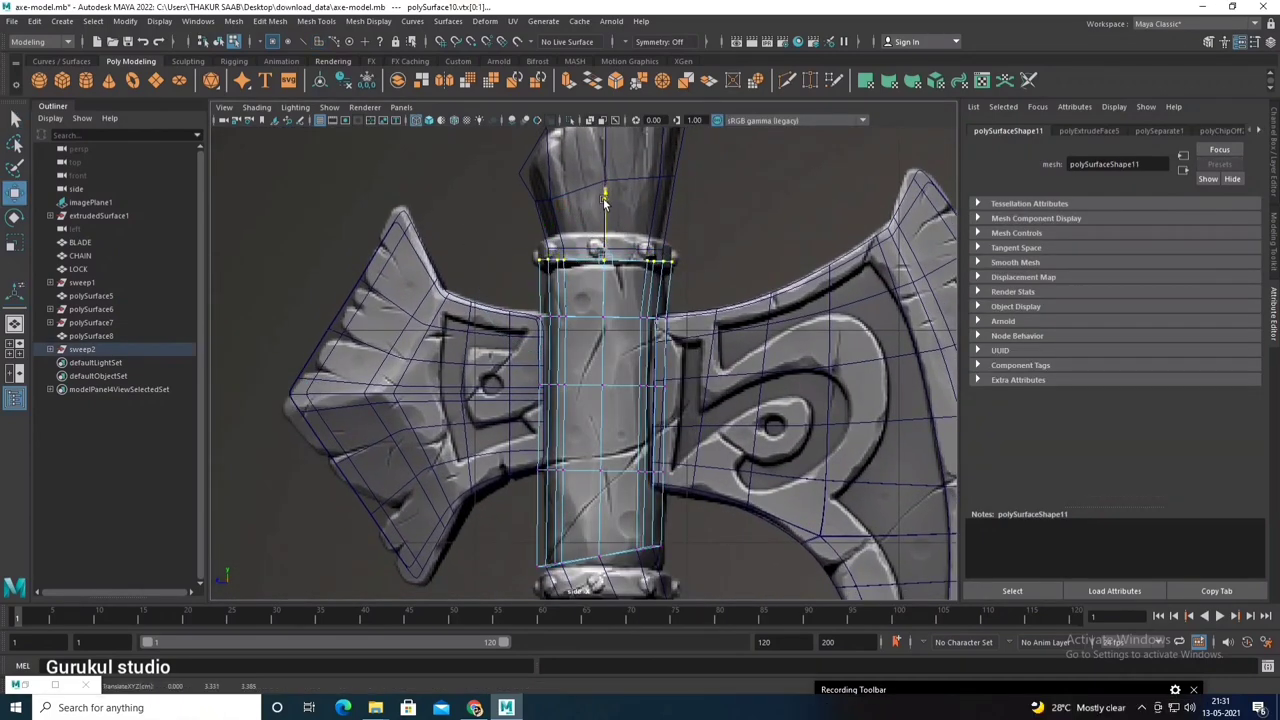
mouse_move(603, 200)
left_mouse_down("alt")
mouse_move(605, 275)
mouse_move(476, 424)
left_mouse_up("alt")
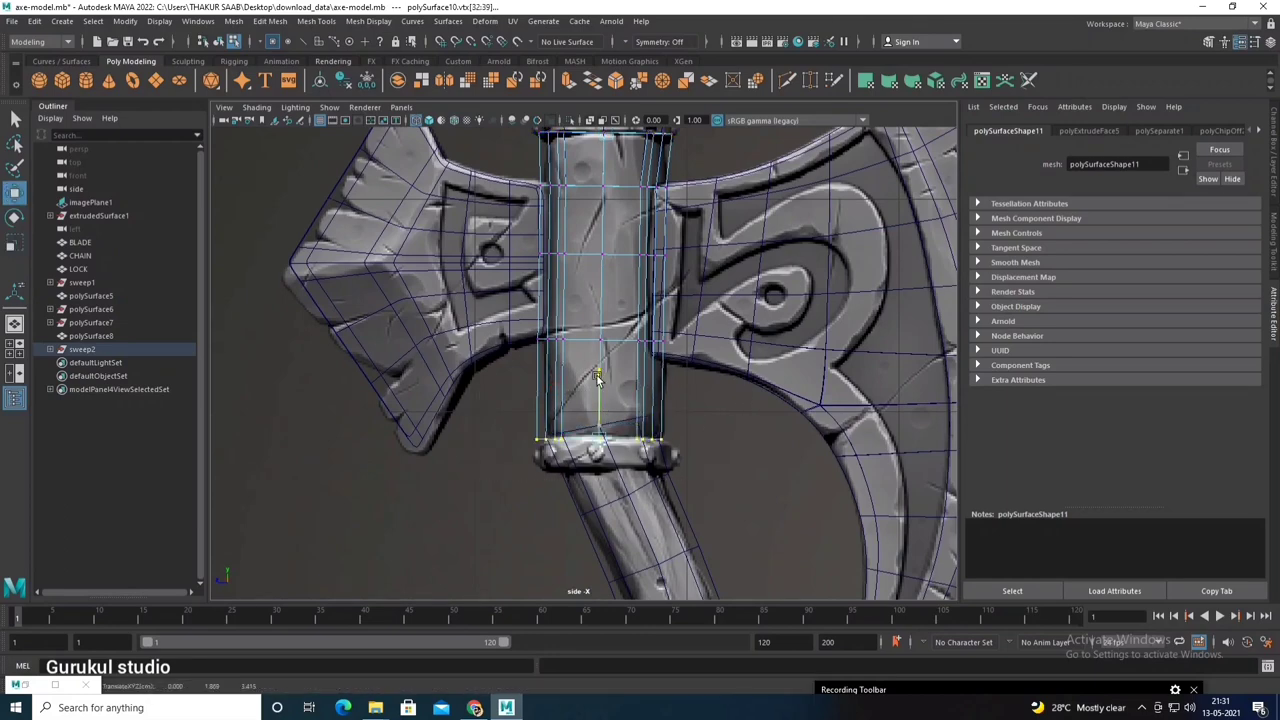
key("ctrl+1")
scroll(577, 316, "up", 3)
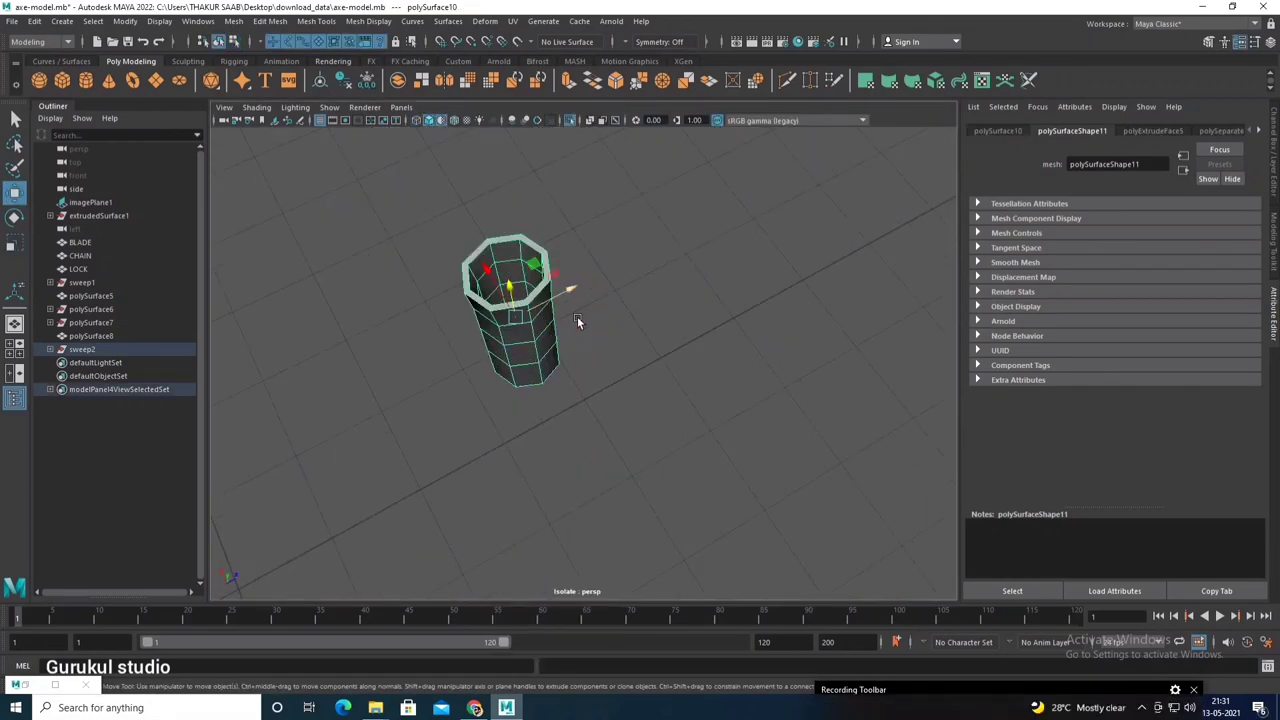
Step: Select the back spike beside the handle and show it as its low-poly mesh
left_click(583, 119)
mouse_move(574, 422)
left_mouse_down("alt")
mouse_move(654, 402)
mouse_move(630, 430)
mouse_move(610, 341)
mouse_move(551, 341)
left_mouse_up("alt")
left_click(630, 430)
left_click(600, 300, "shift")
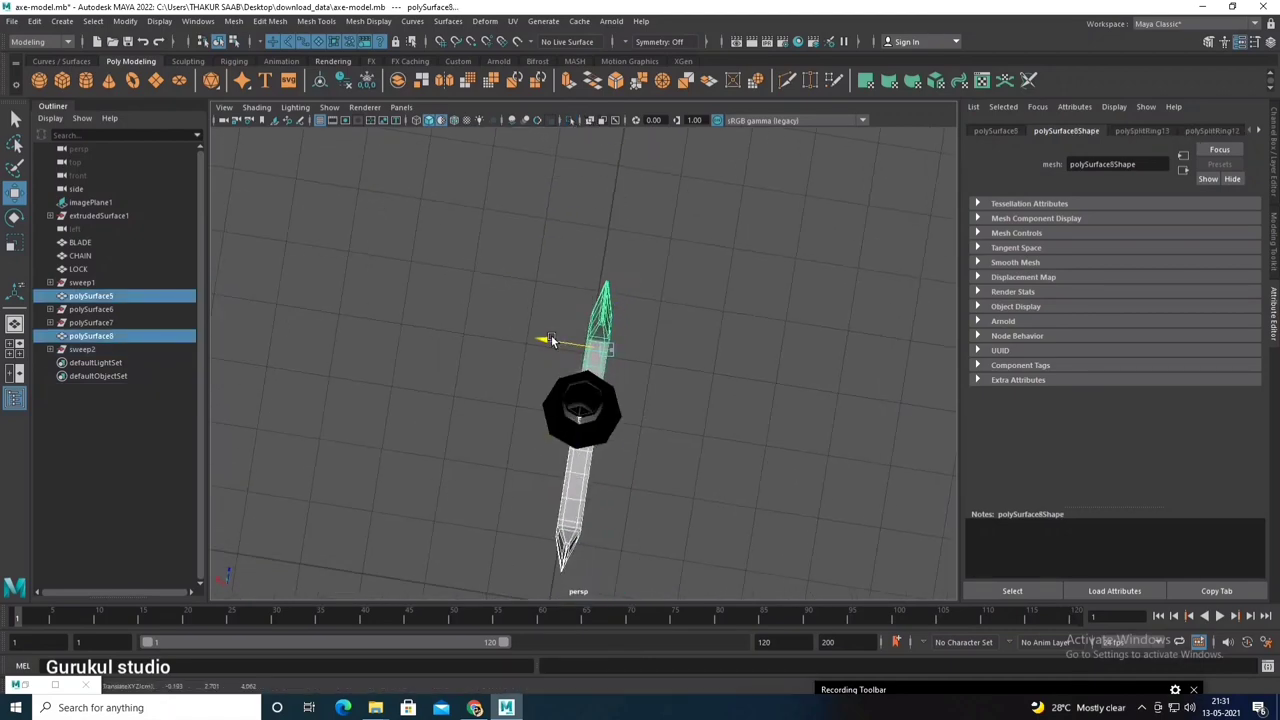
mouse_move(554, 432)
left_mouse_down("alt")
mouse_move(660, 388)
mouse_move(693, 458)
mouse_move(643, 412)
left_mouse_up("alt")
scroll(643, 412, "up", 5)
left_click(500, 310)
key("1")
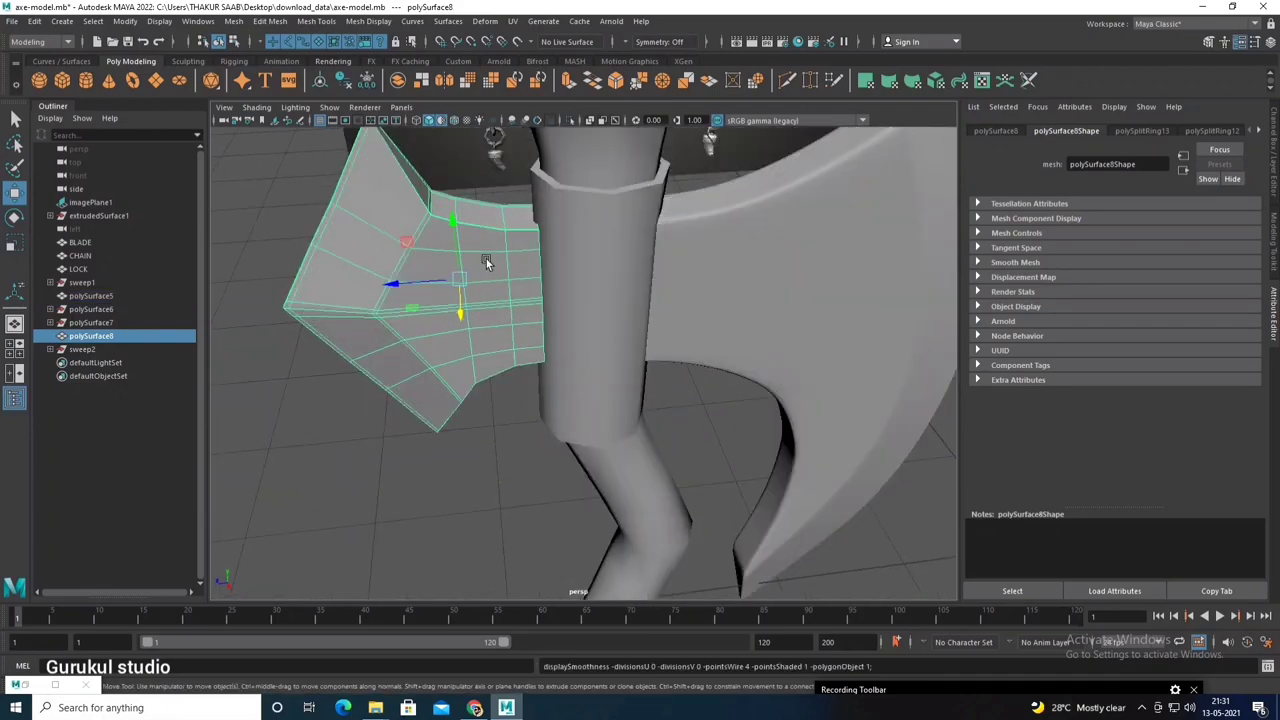
Step: Insert two edge loops on the back spike with Insert Edge Loop
left_click(316, 21)
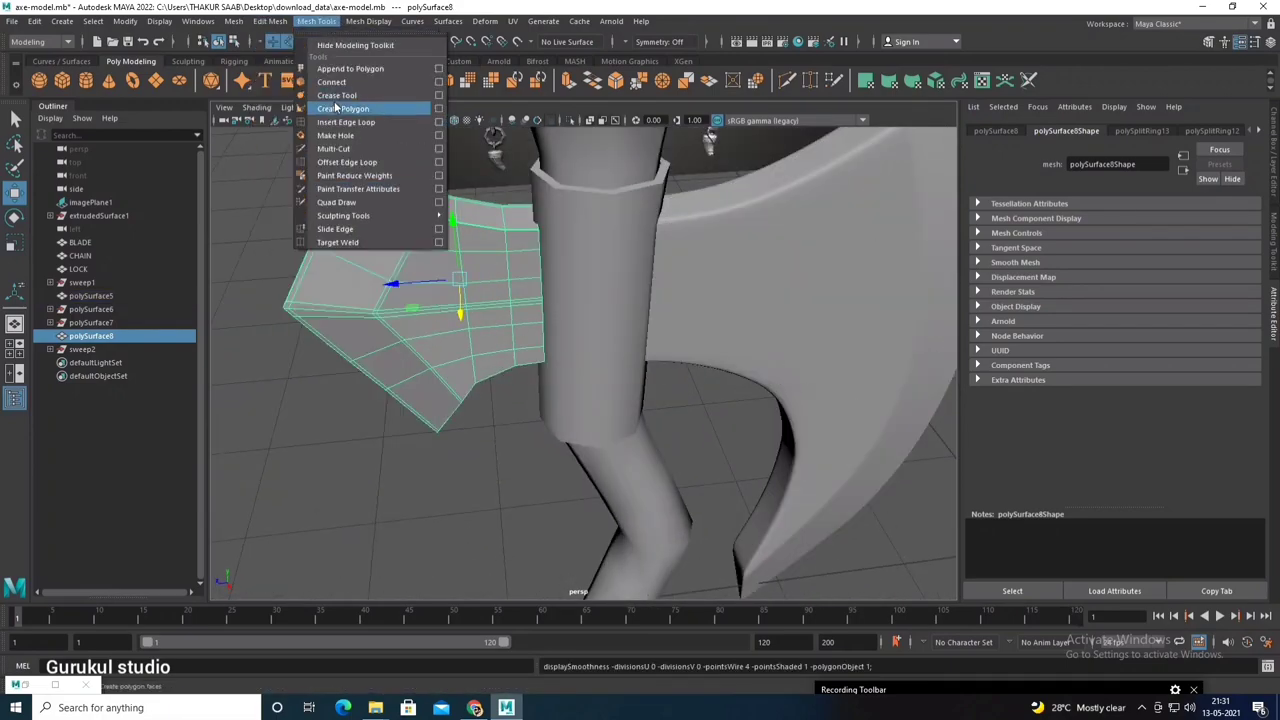
left_click(350, 106)
scroll(471, 229, "up", 4)
left_click(516, 220)
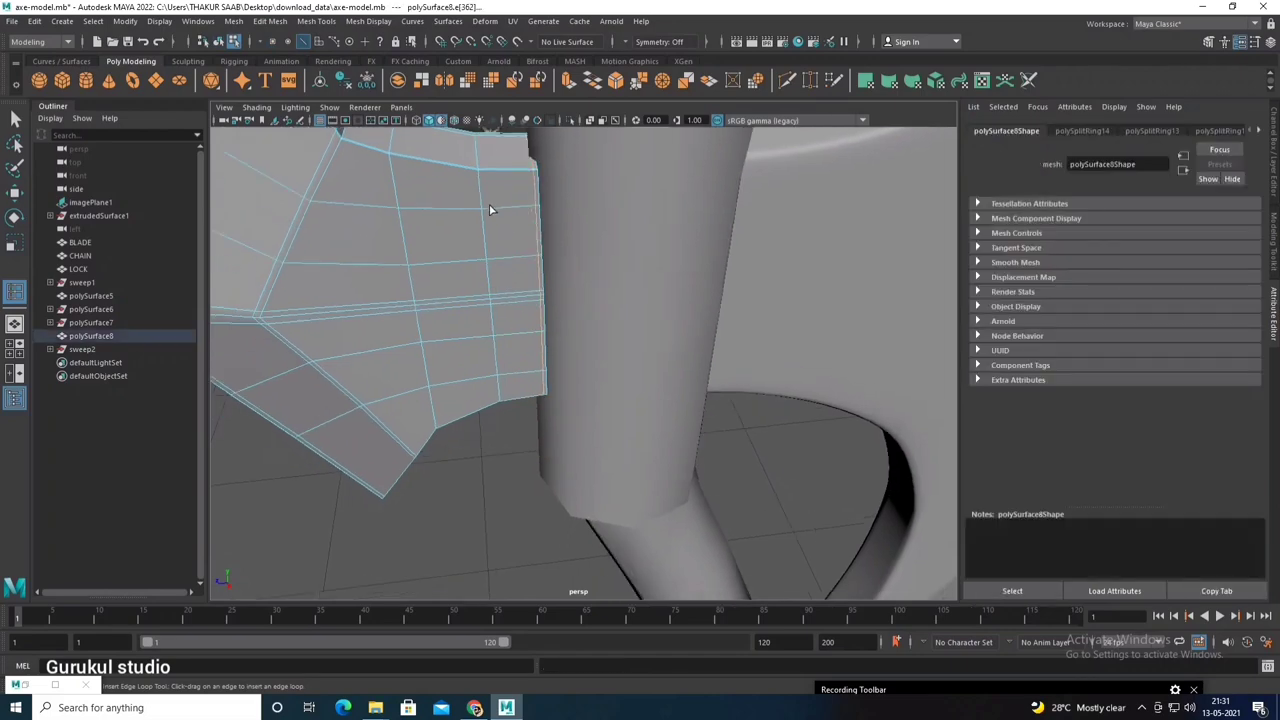
left_click(503, 196)
key("w")
right_click_drag(492, 208, 524, 190)
Step: Select the top handle sleeve from a three-quarter view
scroll(530, 250, "down", 6)
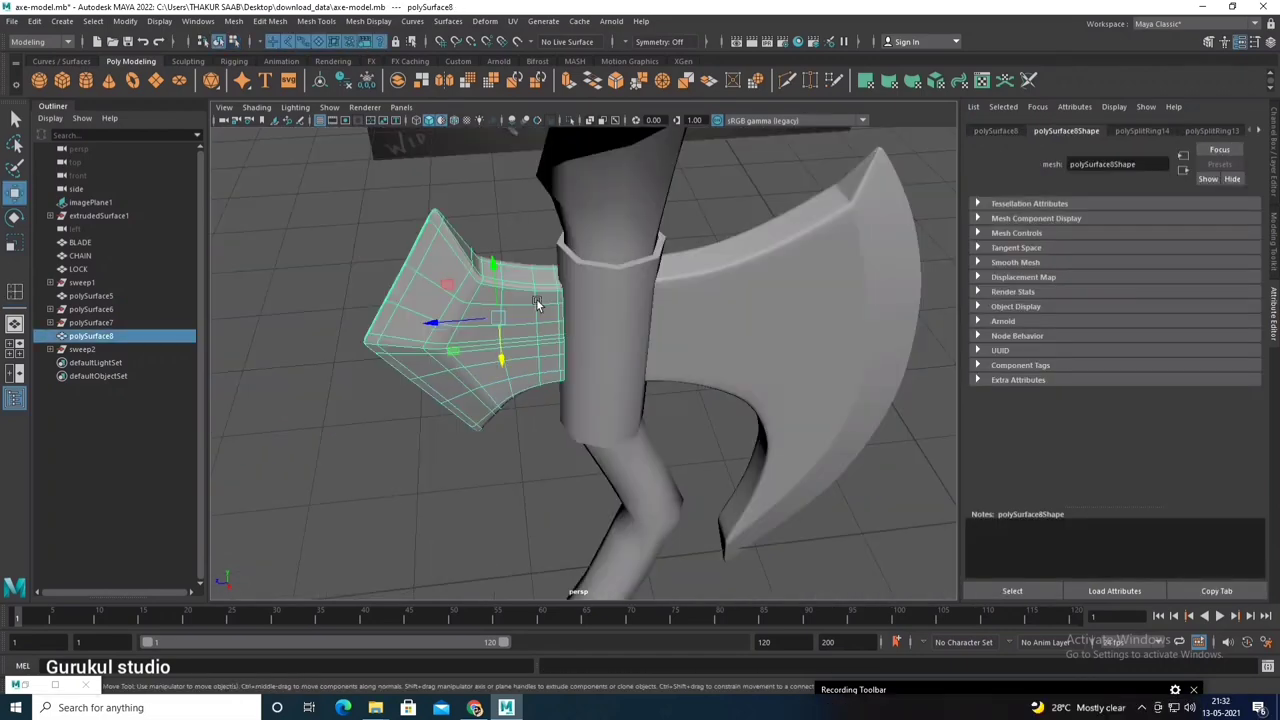
mouse_move(445, 321)
left_mouse_down("alt")
mouse_move(591, 297)
mouse_move(563, 258)
left_mouse_up("alt")
left_click(591, 292)
left_click(570, 318)
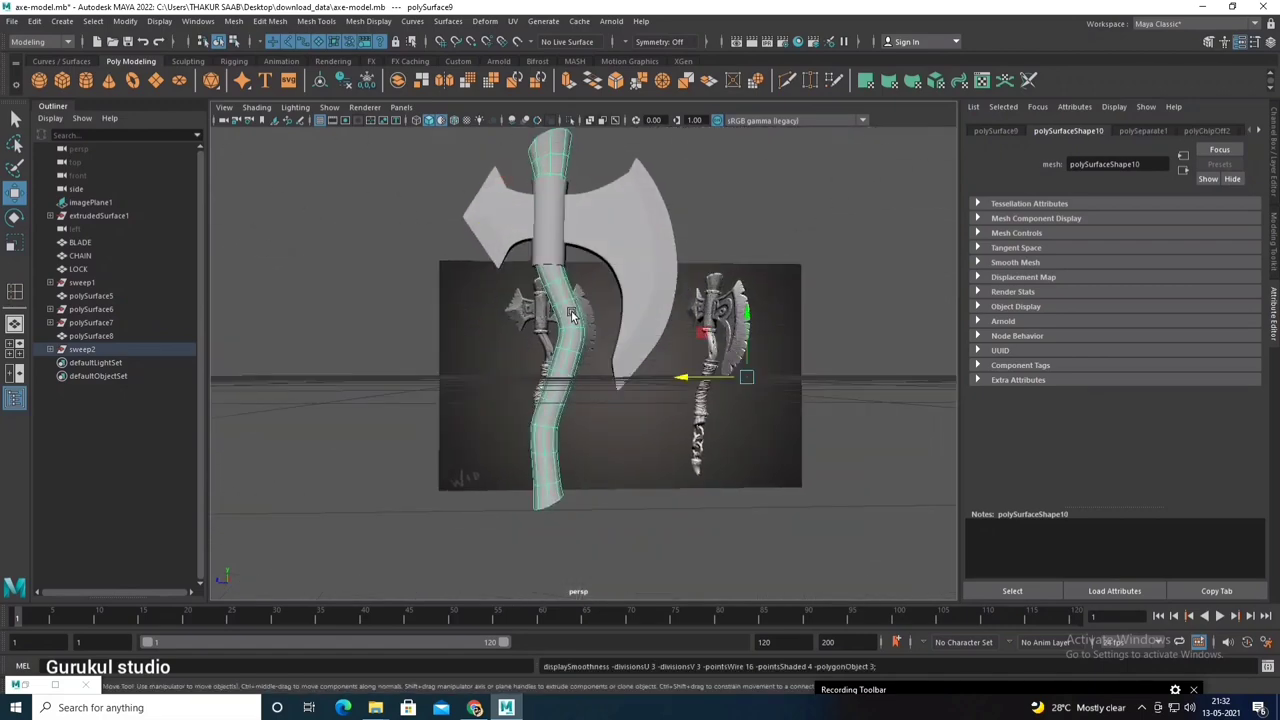
mouse_move(570, 316)
left_mouse_down("alt")
mouse_move(517, 233)
mouse_move(545, 332)
mouse_move(575, 289)
left_mouse_up("alt")
left_click(528, 228)
Step: Select the wrapped grip faces along the handle in the enlarged side view
key("space")
key("space")
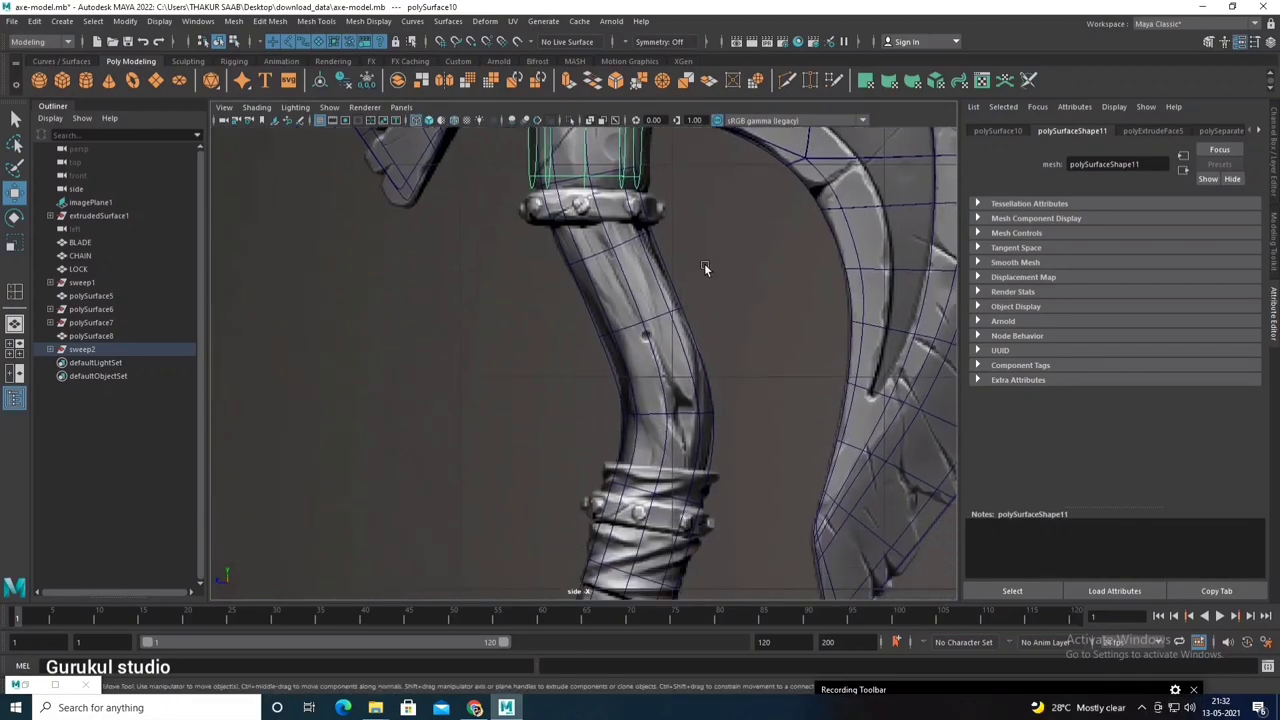
middle_click_drag(704, 263, 679, 202, "alt")
scroll(679, 202, "down", 3)
scroll(648, 293, "up", 2)
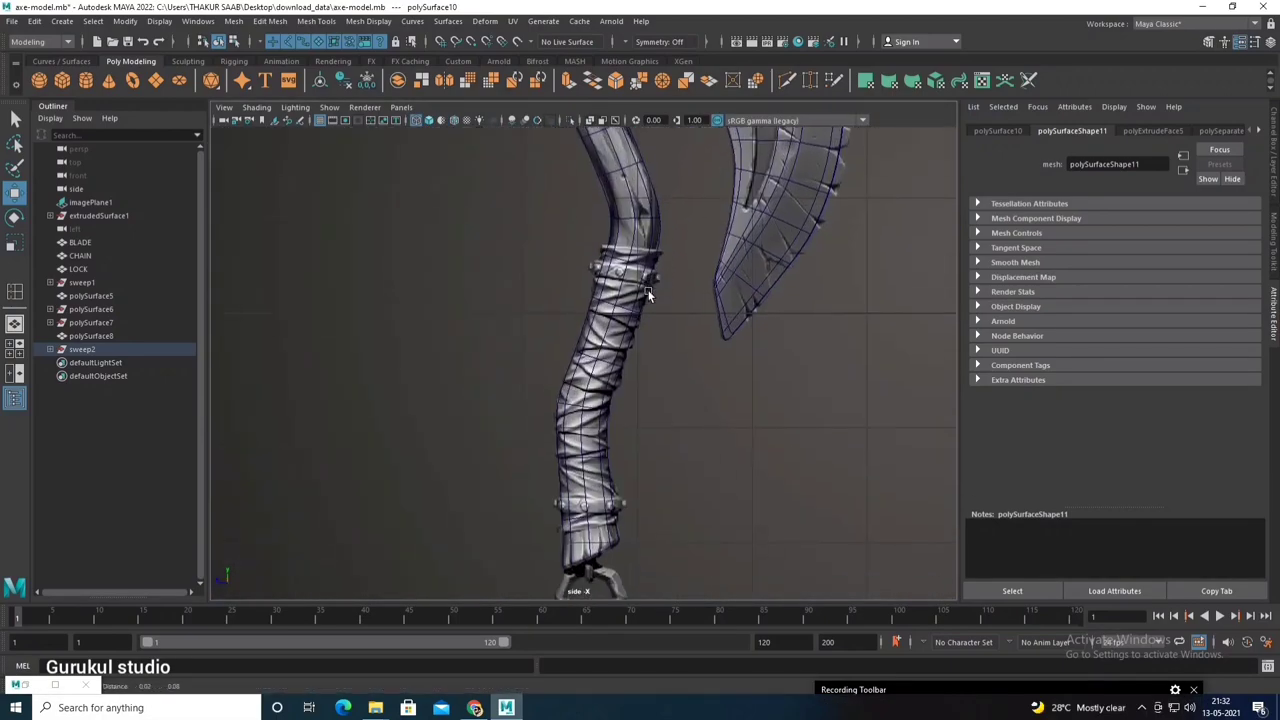
right_click_drag(648, 293, 582, 259)
left_click_drag(661, 470, 712, 509)
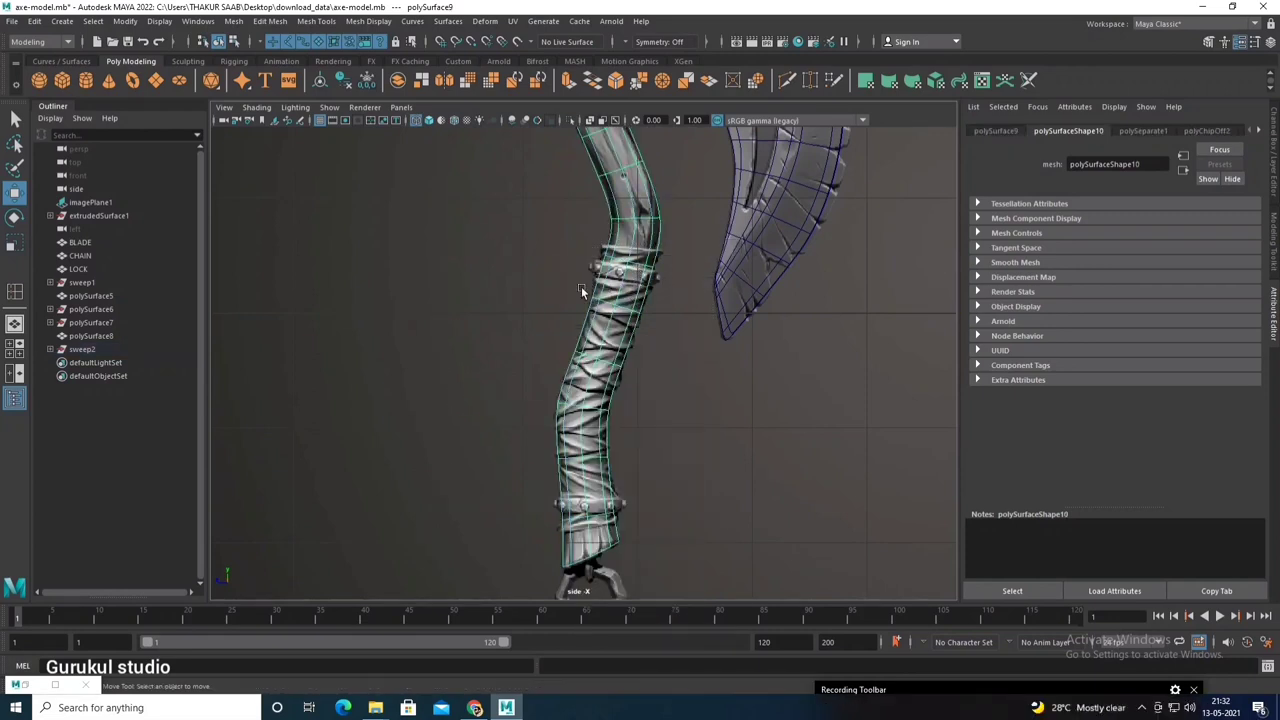
left_click_drag(384, 258, 697, 487)
left_click_drag(782, 490, 782, 490)
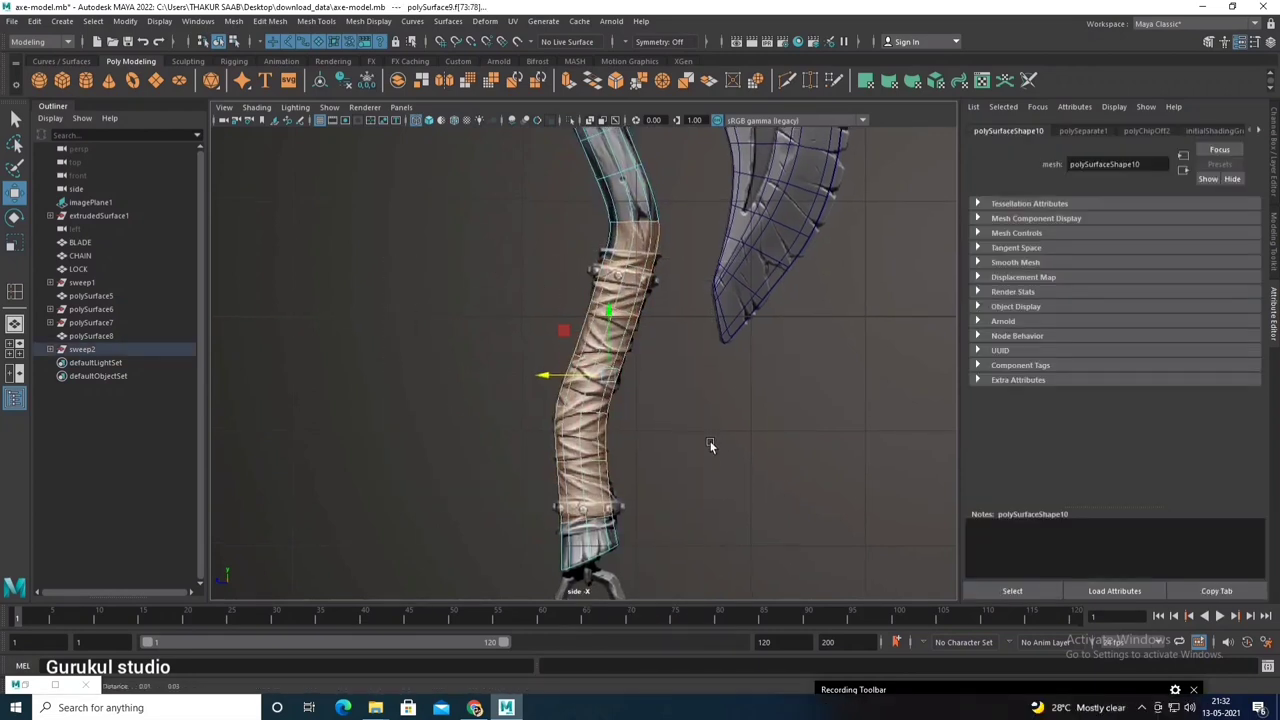
middle_click_drag(711, 443, 516, 198, "alt")
left_click_drag(583, 248, 583, 248)
scroll(585, 258, "up", 2)
scroll(587, 271, "up", 2)
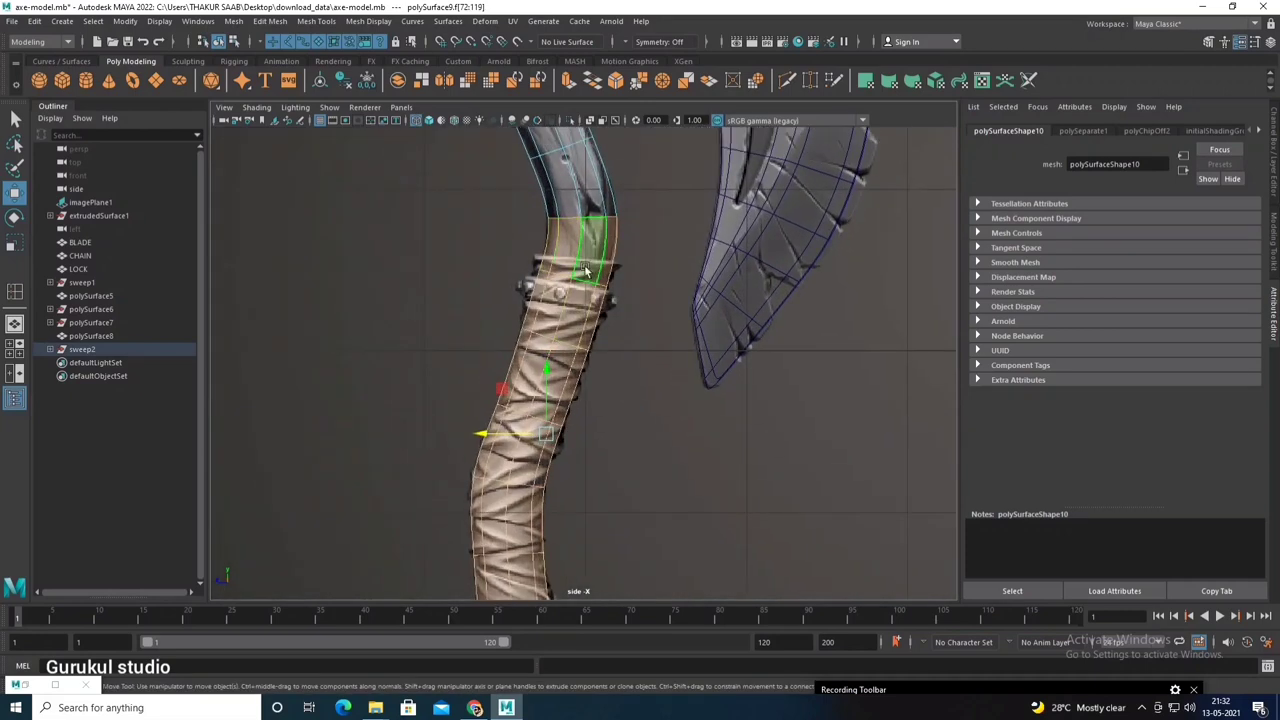
Step: Insert an extra edge loop across the handle
left_click(270, 21)
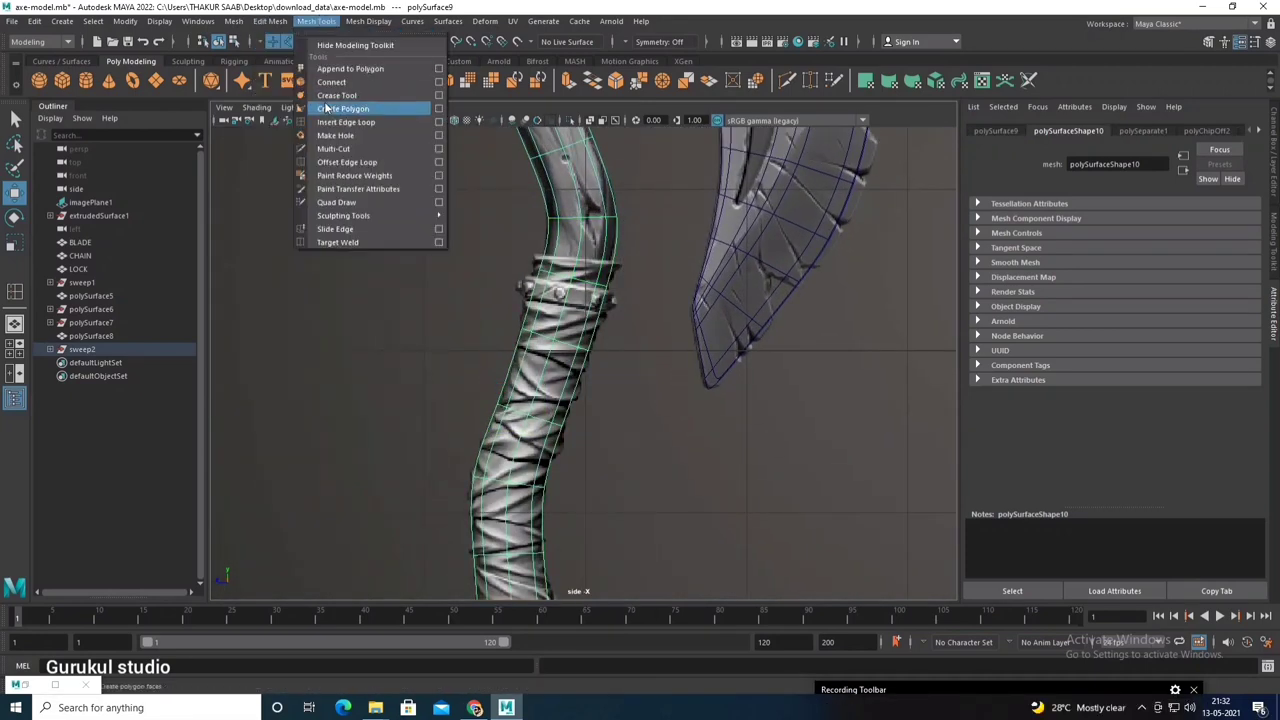
left_click(350, 106)
left_click(618, 264)
middle_click_drag(618, 267, 573, 335, "alt")
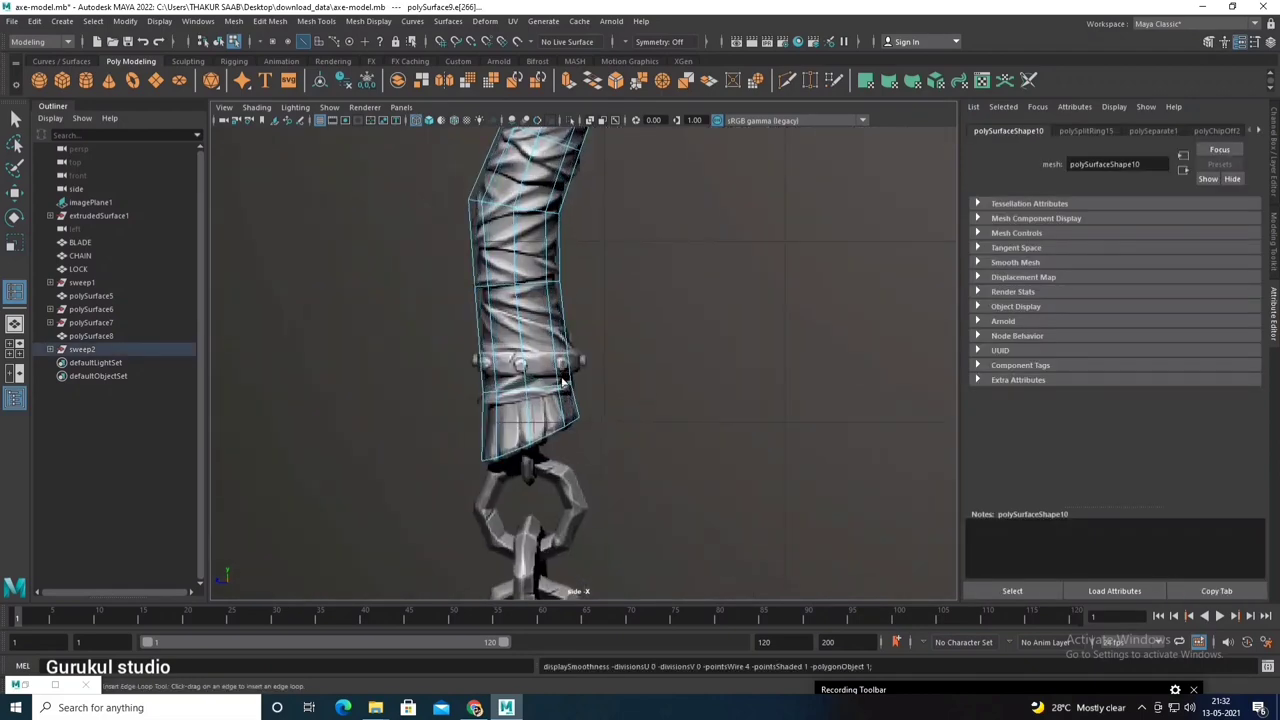
scroll(570, 350, "down", 2)
key("w")
scroll(585, 320, "down", 2)
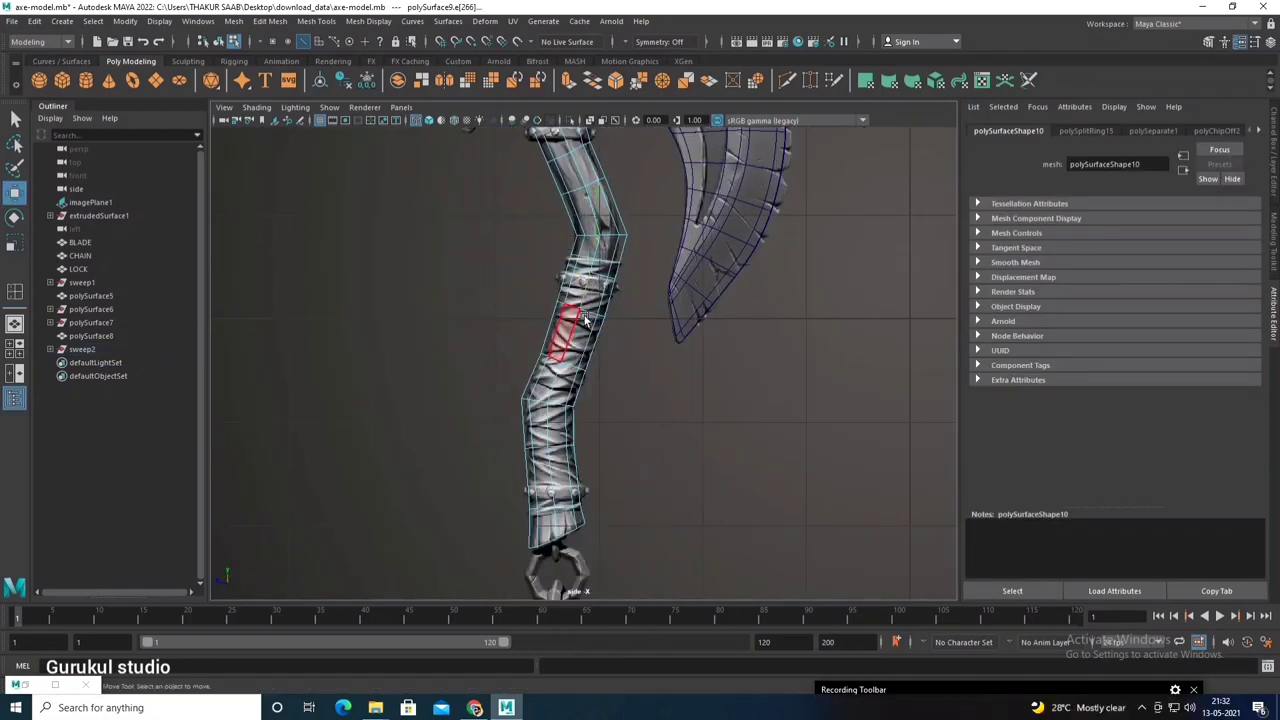
Step: Marquee-select the lower band of handle faces, then return to the maximized perspective view
left_click_drag(447, 342, 602, 490)
scroll(604, 460, "up", 2)
scroll(606, 426, "up", 2)
left_click_drag(532, 288, 574, 373)
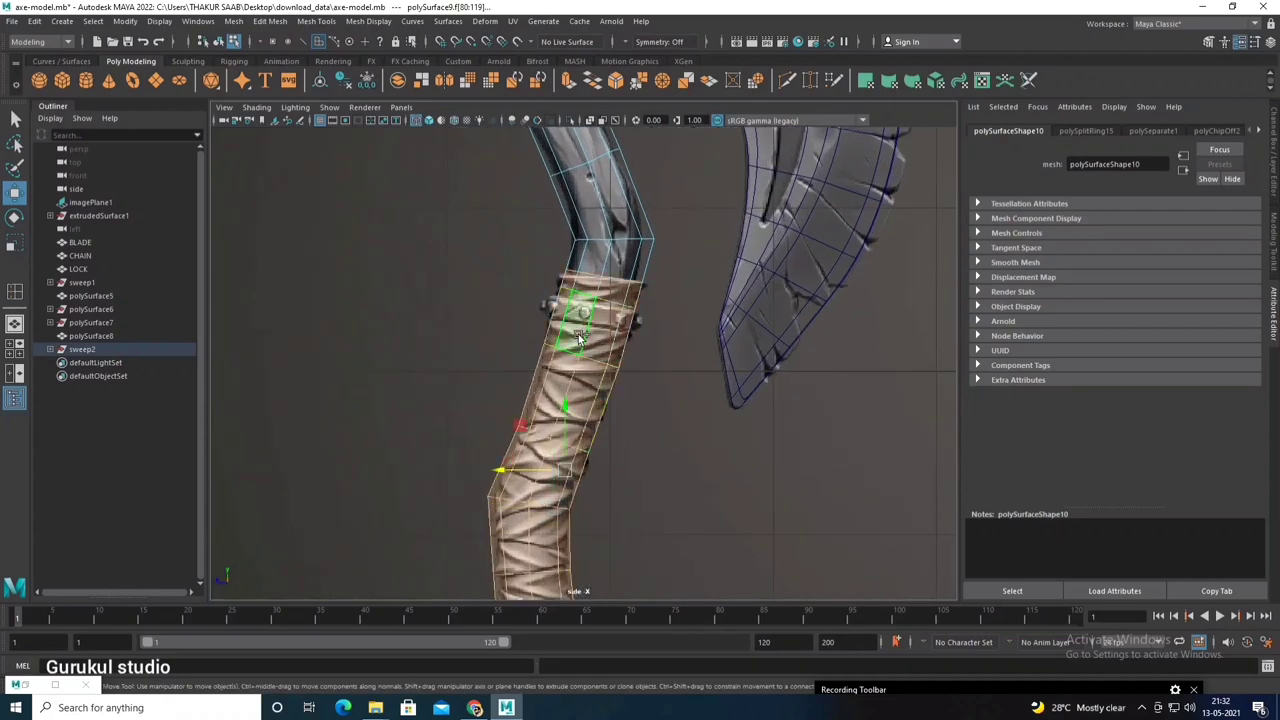
key("a")
key("space")
key("space")
left_click_drag(686, 300, 567, 373, "alt")
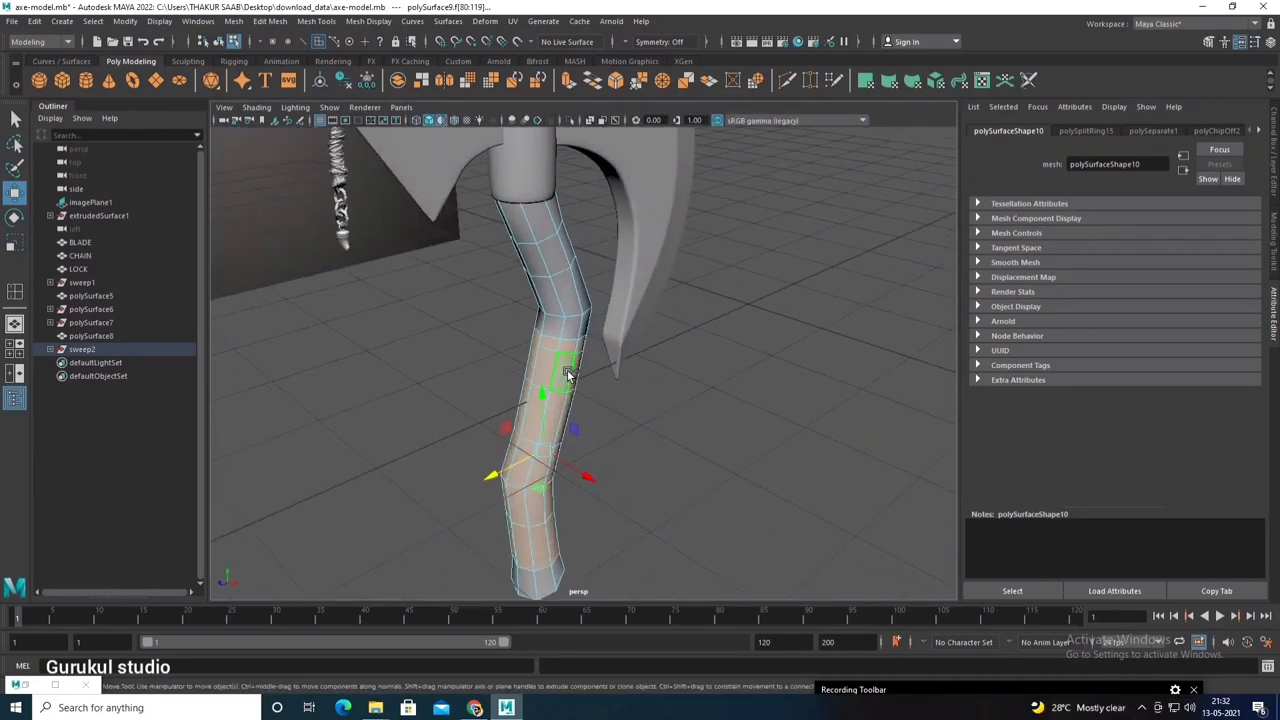
right_click_drag(567, 373, 569, 603, "shift")
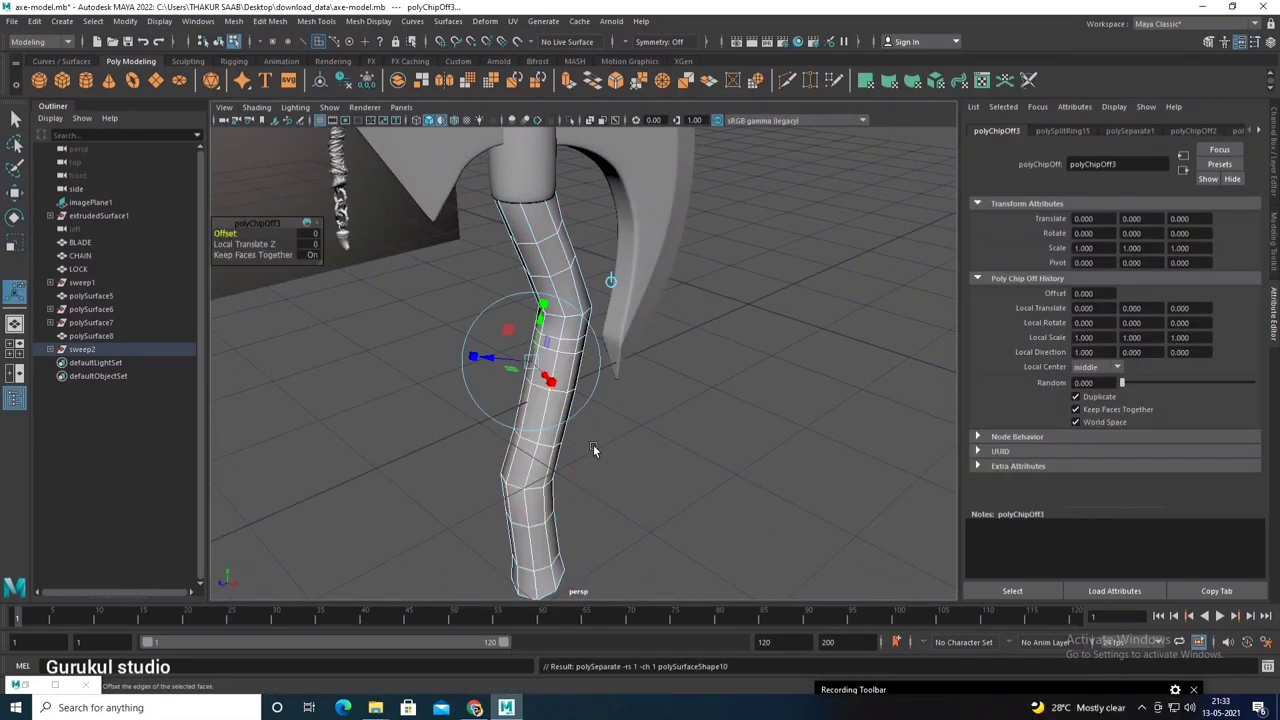
Step: Extract the selected lower handle faces as a separate piece and isolate it
left_click_drag(593, 444, 662, 338, "alt")
right_click_drag(571, 337, 609, 326)
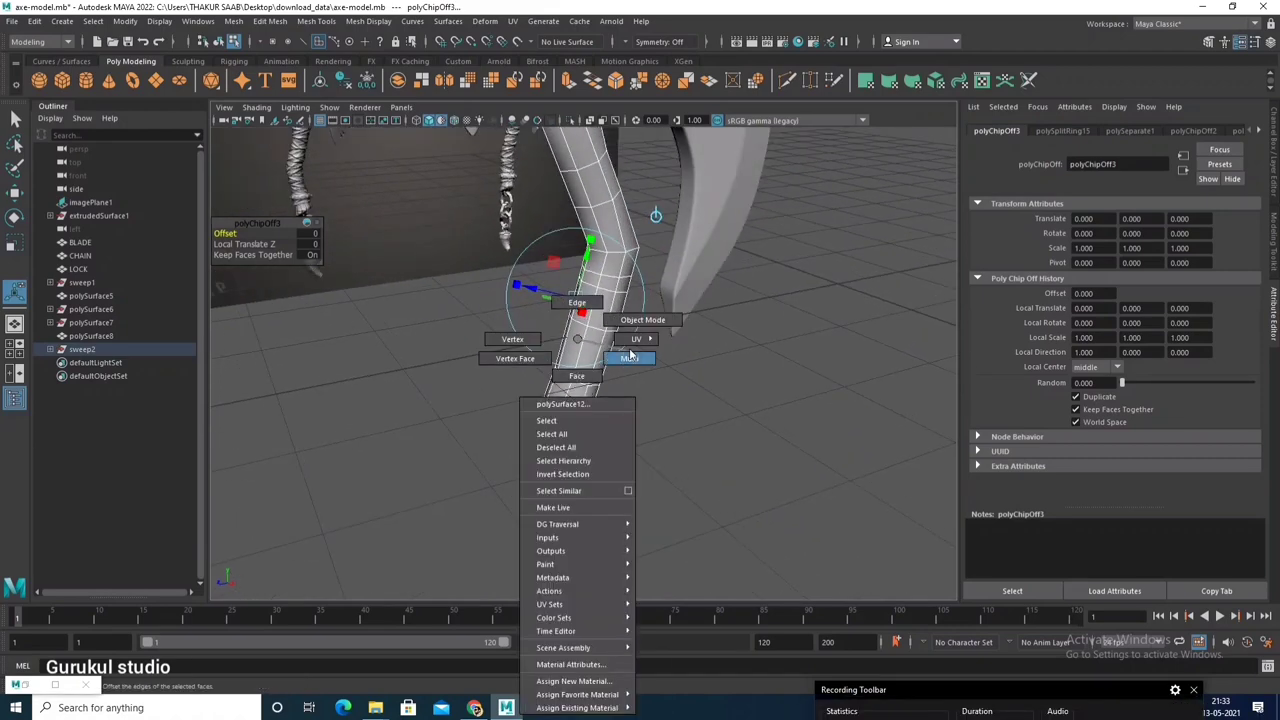
left_click(609, 326)
mouse_move(632, 231)
left_mouse_down("alt")
mouse_move(623, 300)
mouse_move(560, 240)
left_mouse_up("alt")
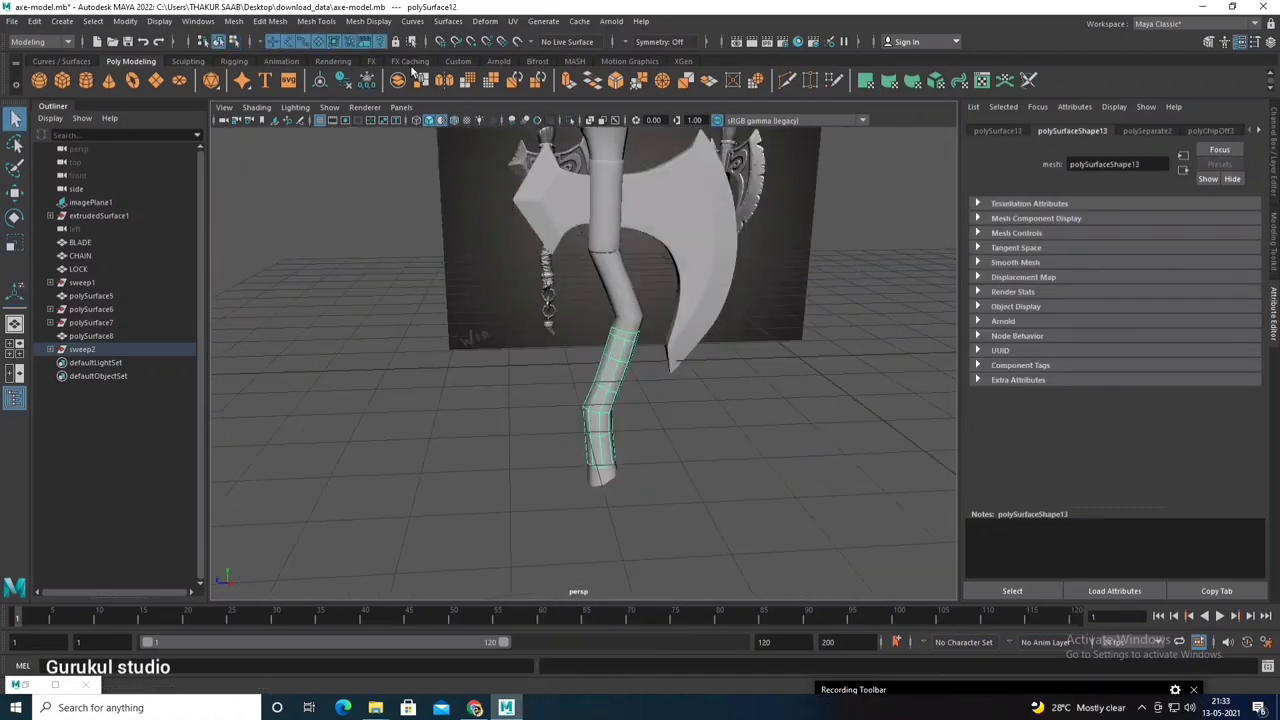
key("f")
key("w")
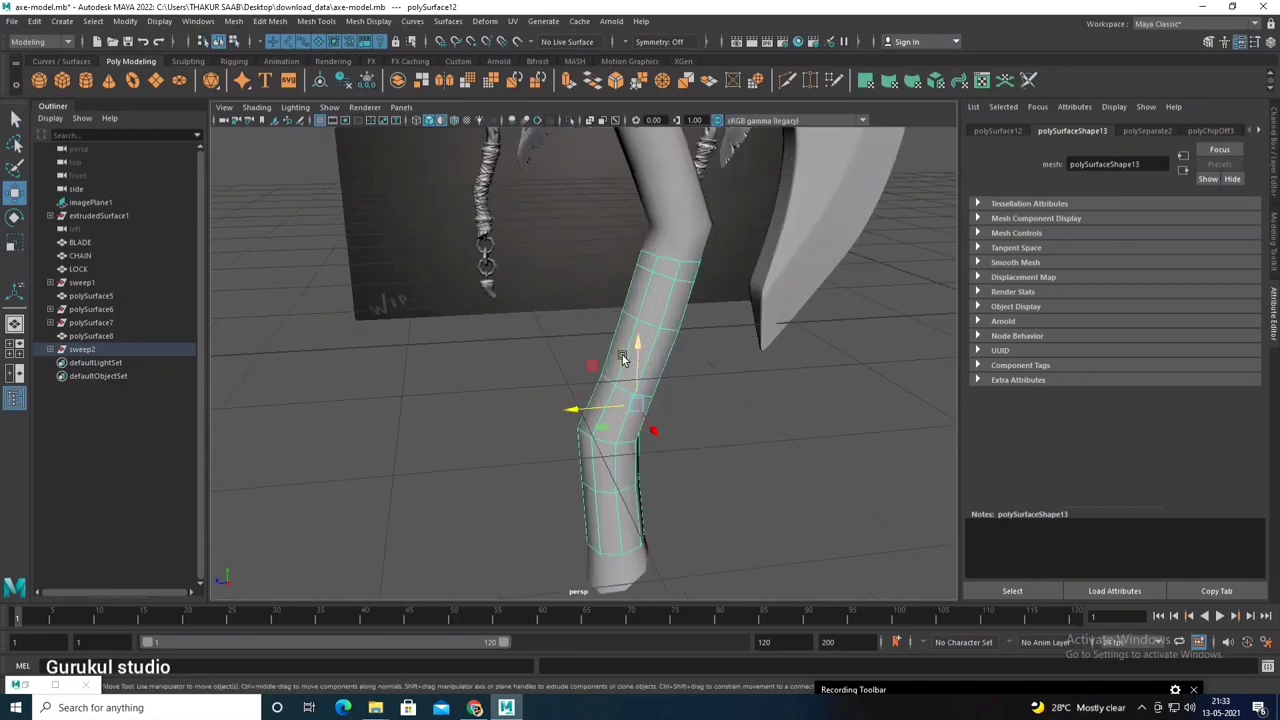
left_click(563, 120)
Step: Extrude the piece's top face to lengthen the sleeve, then show the whole axe again
left_click_drag(667, 372, 686, 371, "alt")
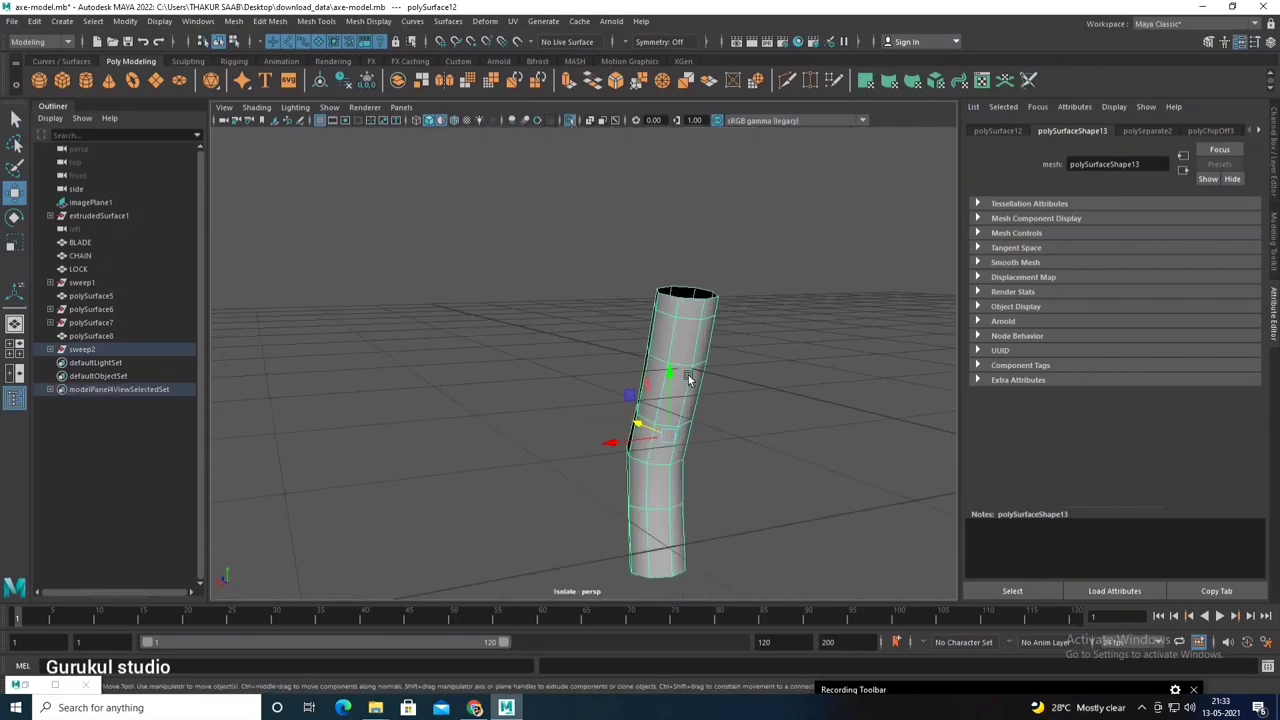
right_click_drag(671, 366, 696, 380)
key("ctrl+e")
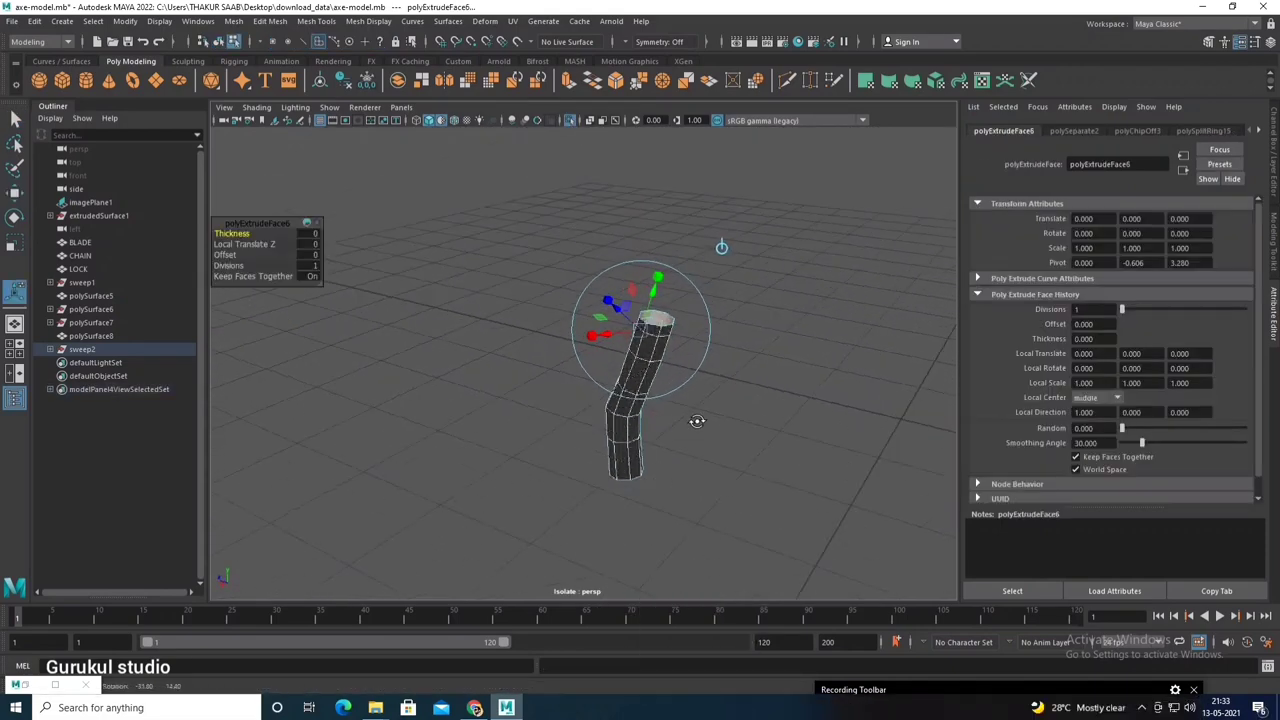
mouse_move(695, 406)
left_mouse_down("alt")
mouse_move(622, 295)
mouse_move(650, 330)
mouse_move(640, 280)
left_mouse_up("alt")
right_click_drag(657, 343, 690, 360)
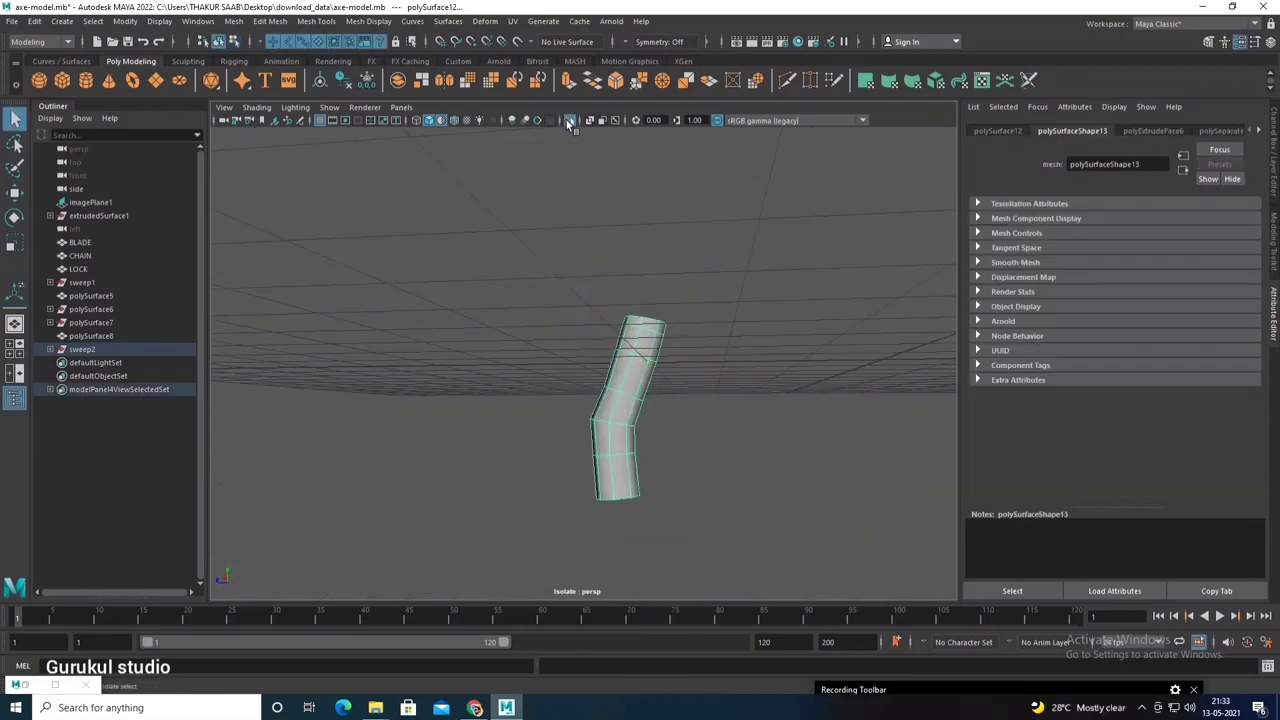
left_click(568, 121)
Step: Bring the handle into view and restore the handle piece selection
key("space")
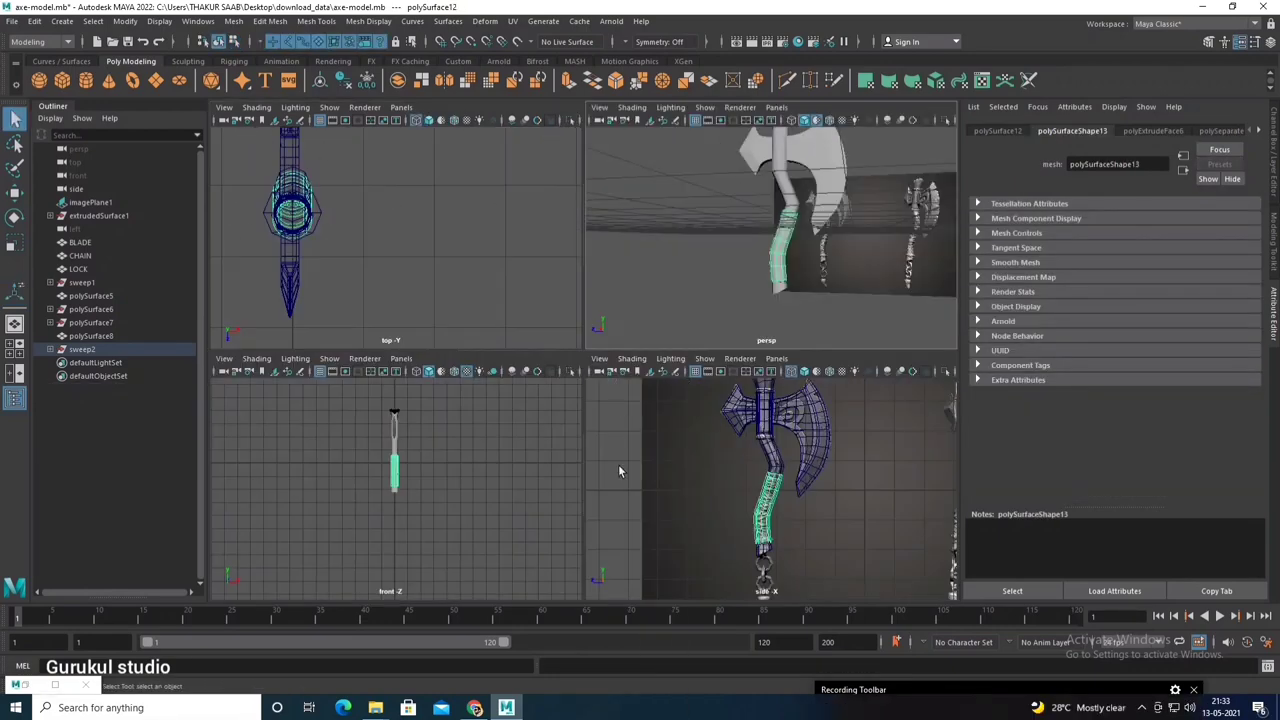
key("space")
scroll(676, 487, "up", 5)
mouse_move(653, 498)
middle_mouse_down("alt")
mouse_move(665, 403)
mouse_move(600, 520)
middle_mouse_up("alt")
key("space")
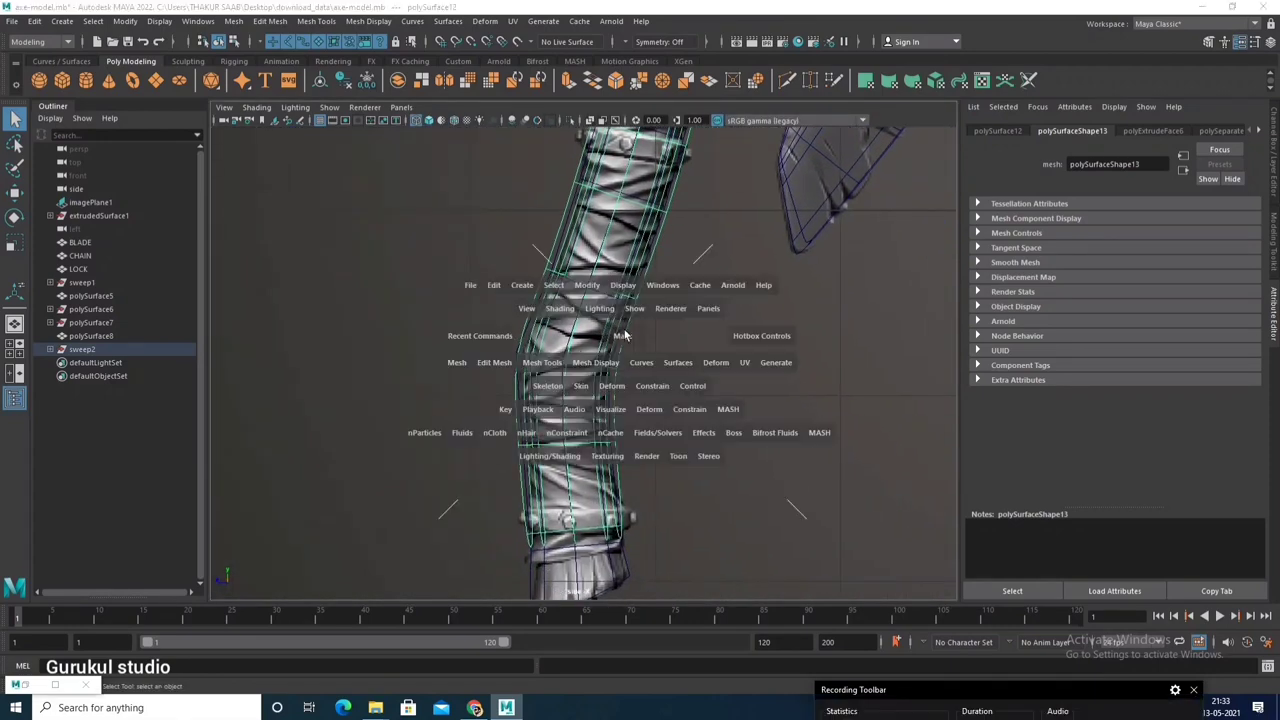
key("space")
mouse_move(738, 347)
left_mouse_down("alt")
mouse_move(626, 337)
mouse_move(656, 270)
left_mouse_up("alt")
left_click(622, 294)
key("ctrl+z")
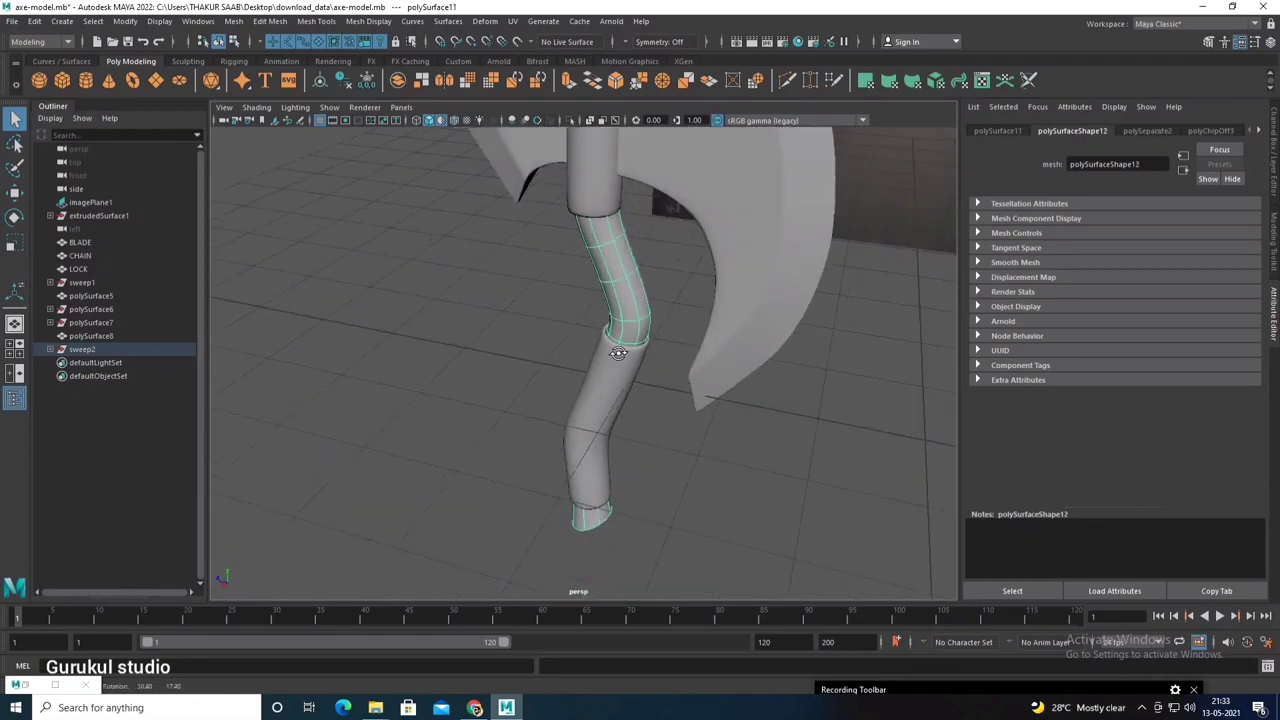
key("ctrl+z")
key("ctrl+z")
key("ctrl+z")
Step: Fill the open hole at the handle's top end with Fill Hole
left_click_drag(624, 292, 620, 357, "alt")
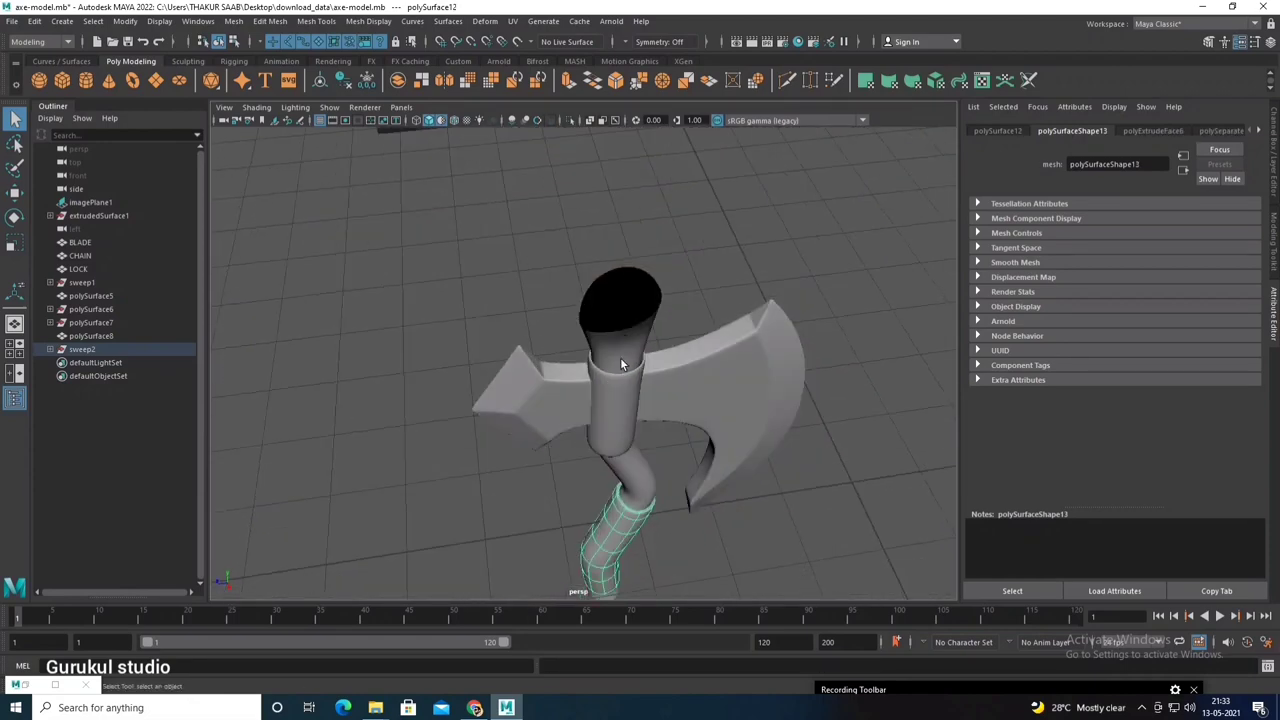
scroll(620, 357, "up", 3)
right_click_drag(614, 316, 612, 385)
right_click(625, 325, "shift")
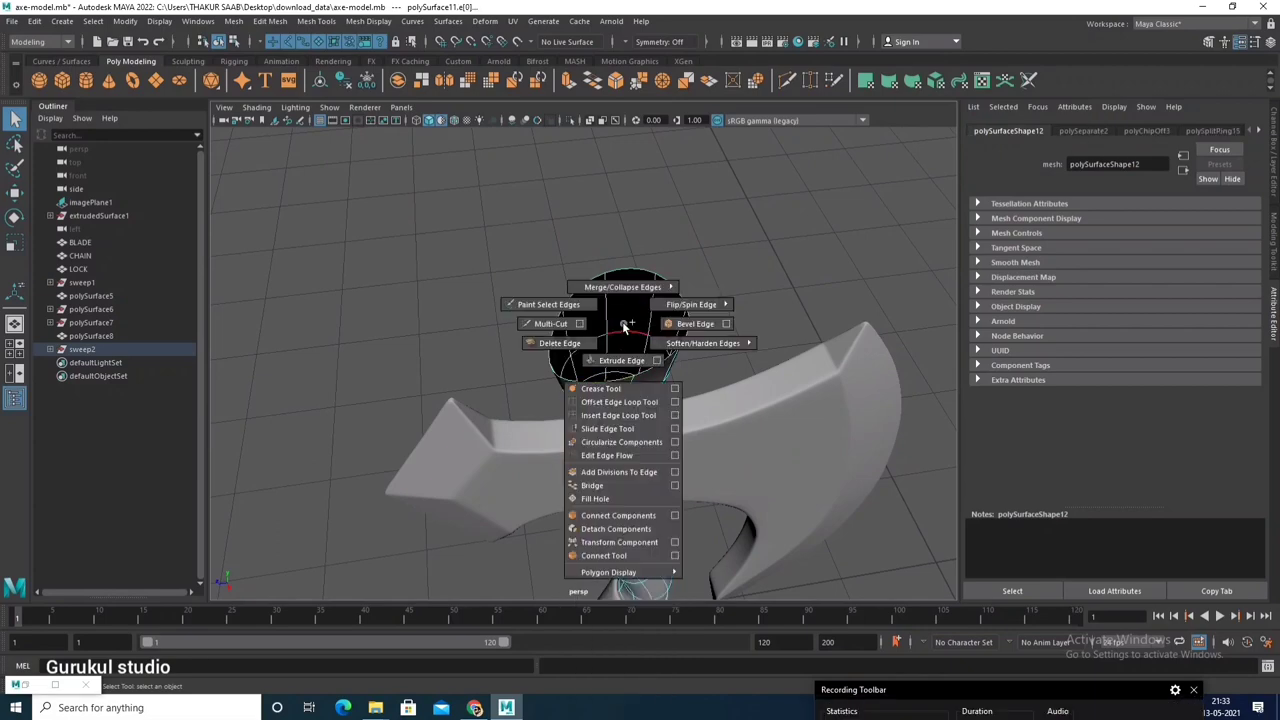
left_click(619, 499)
Step: Select a border edge at the handle's bottom end and bring up the edge tools
mouse_move(611, 428)
left_mouse_down("alt")
mouse_move(588, 404)
mouse_move(571, 410)
left_mouse_up("alt")
left_click(586, 406)
right_click(586, 410, "shift")
Step: Fill the open hole at the bottom of the handle and return to object mode
left_click(579, 572)
right_click(571, 410)
left_click(756, 443)
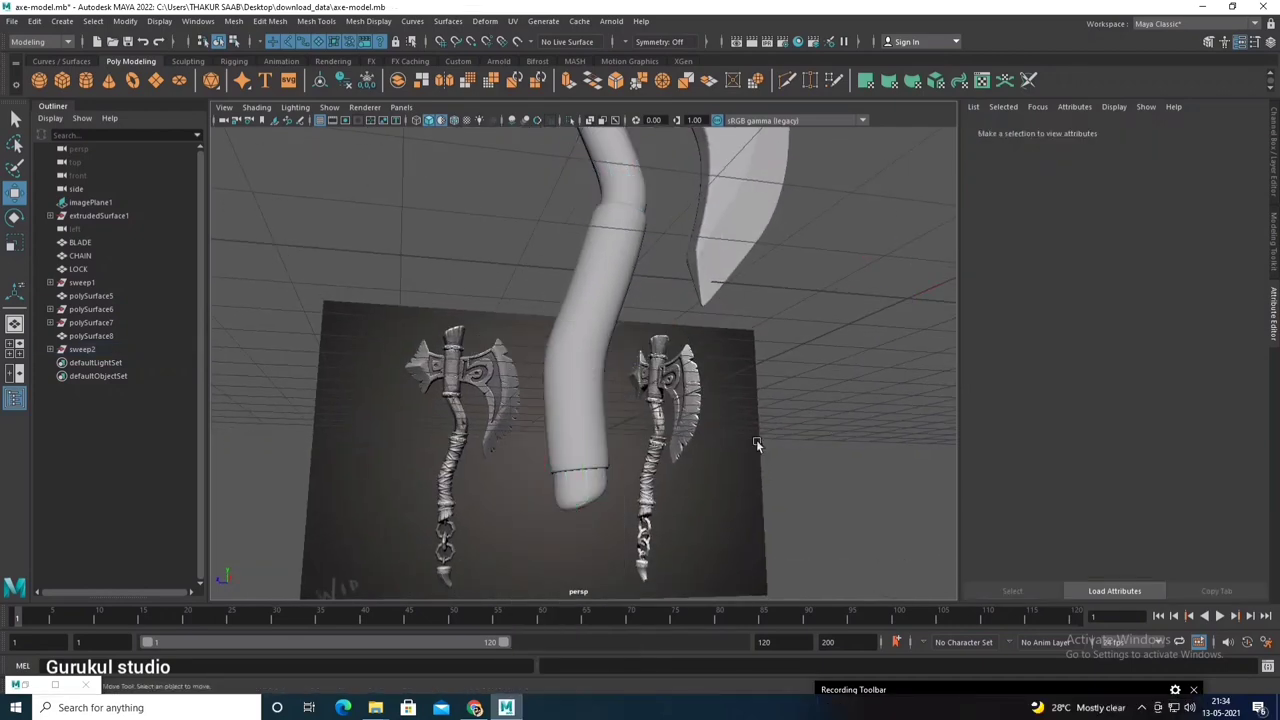
mouse_move(756, 443)
left_mouse_down("alt")
mouse_move(635, 347)
mouse_move(425, 93)
left_mouse_up("alt")
Step: Insert edge loops on the handle near its top and bottom ends
left_click(330, 22)
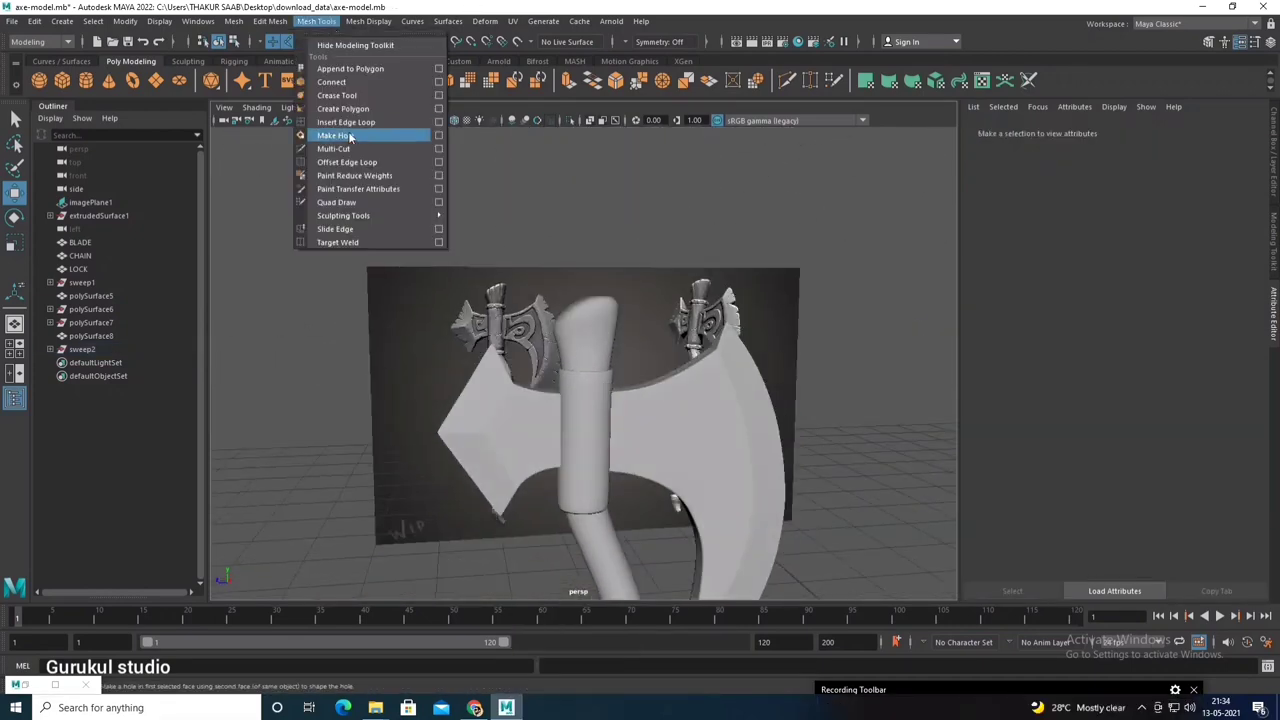
left_click(345, 136)
left_click(283, 25)
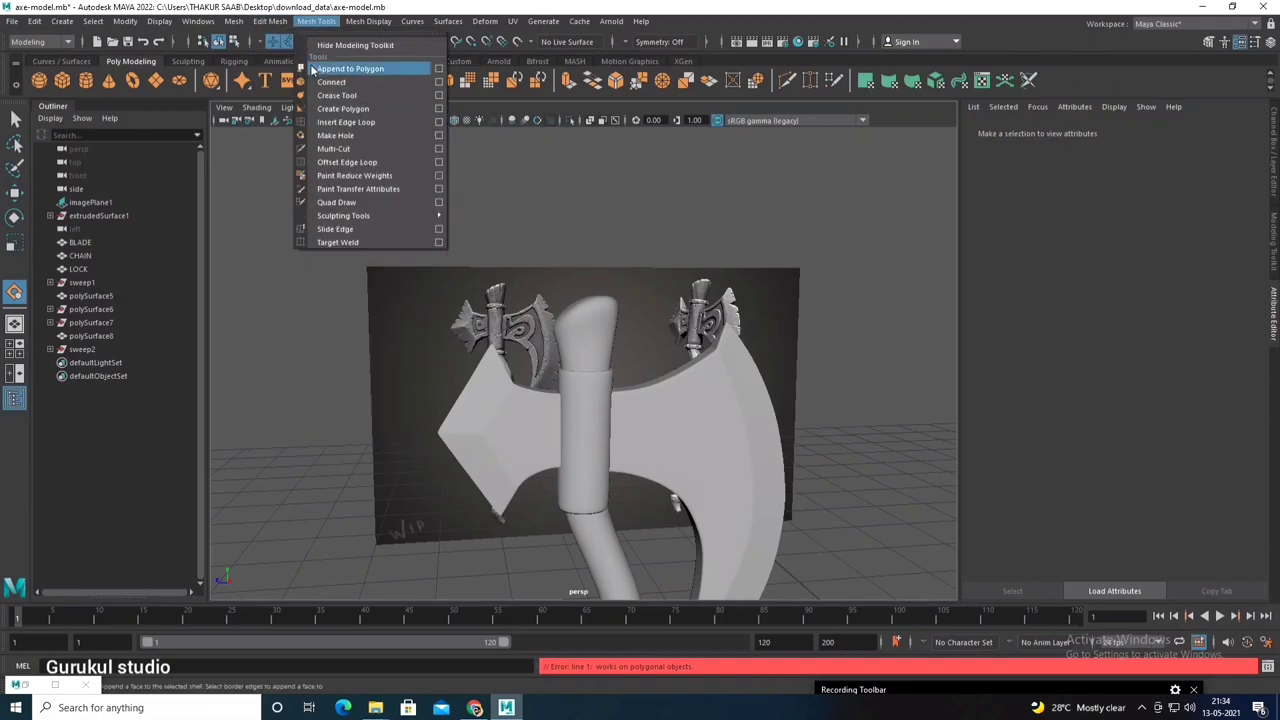
left_click(345, 122)
mouse_move(446, 209)
left_mouse_down("alt")
mouse_move(452, 123)
mouse_move(557, 297)
mouse_move(570, 290)
mouse_move(580, 224)
mouse_move(572, 335)
mouse_move(555, 363)
mouse_move(523, 286)
mouse_move(531, 347)
left_mouse_up("alt")
left_click(557, 297)
left_click(570, 264)
left_click(555, 375)
key("w")
scroll(539, 377, "up", 3)
scroll(550, 369, "up", 3)
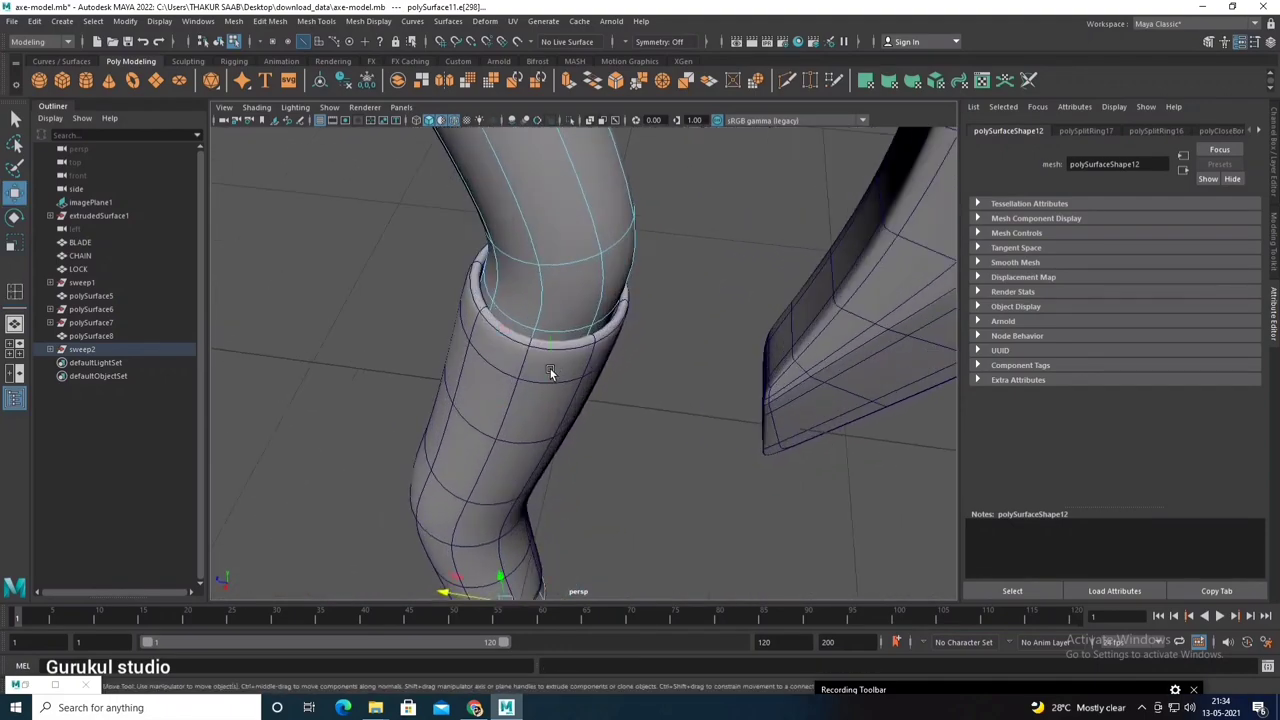
Step: Add support edge loops on the sleeve, including one near the sleeve top
right_click_drag(573, 340, 613, 318)
mouse_move(613, 318)
left_mouse_down("alt")
mouse_move(571, 377)
mouse_move(513, 412)
mouse_move(506, 306)
left_mouse_up("alt")
left_click(487, 411)
scroll(506, 306, "up", 5)
scroll(551, 201, "up", 3)
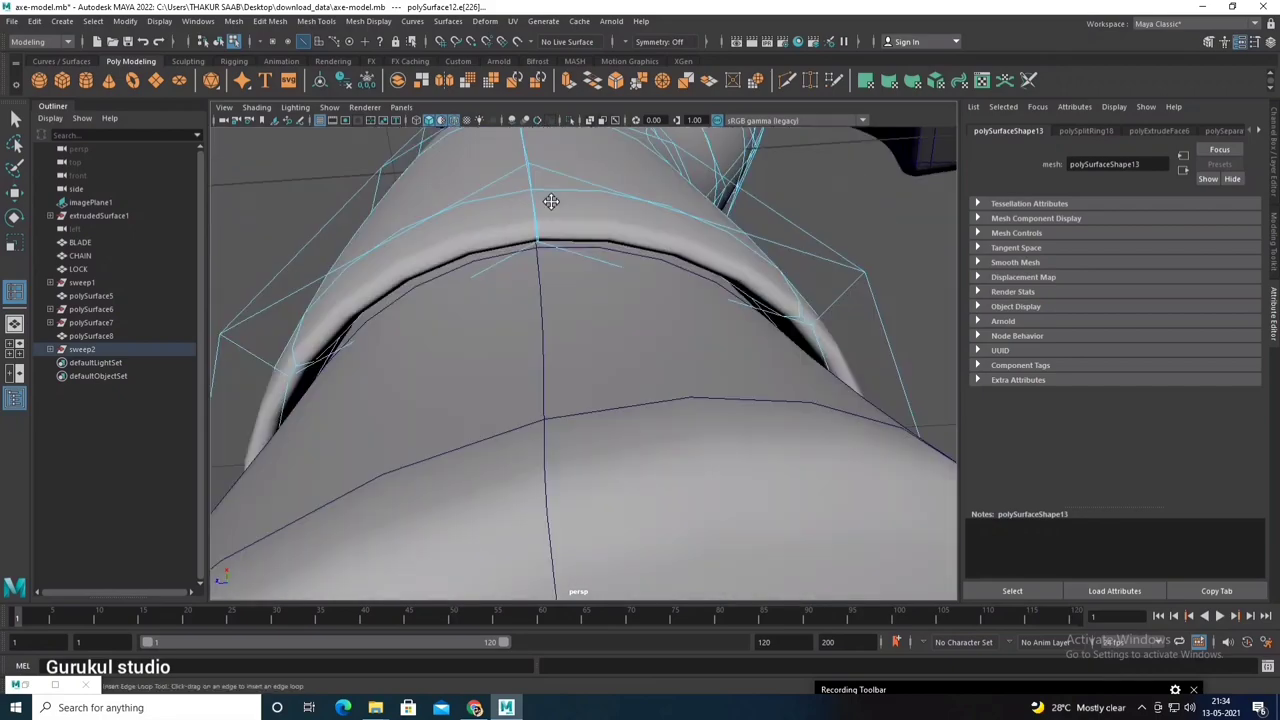
scroll(535, 238, "down", 5)
left_click_drag(546, 286, 571, 357, "alt")
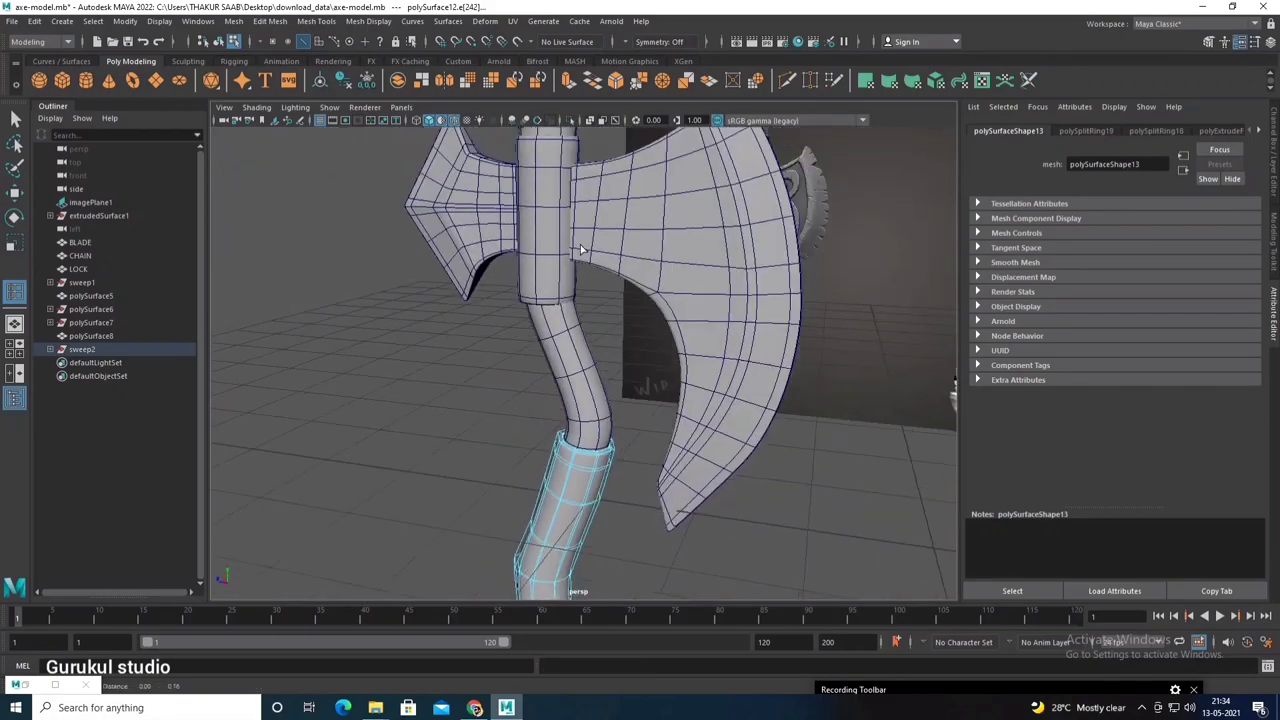
scroll(571, 357, "up", 3)
left_click(598, 262)
scroll(598, 262, "up", 5)
mouse_move(610, 236)
left_mouse_down("alt")
mouse_move(626, 277)
mouse_move(612, 362)
mouse_move(593, 291)
left_mouse_up("alt")
left_click(605, 357)
scroll(560, 229, "down", 3)
Step: Deselect everything and save the scene with Ctrl+S, dismissing the Student Version notice
right_click(586, 271)
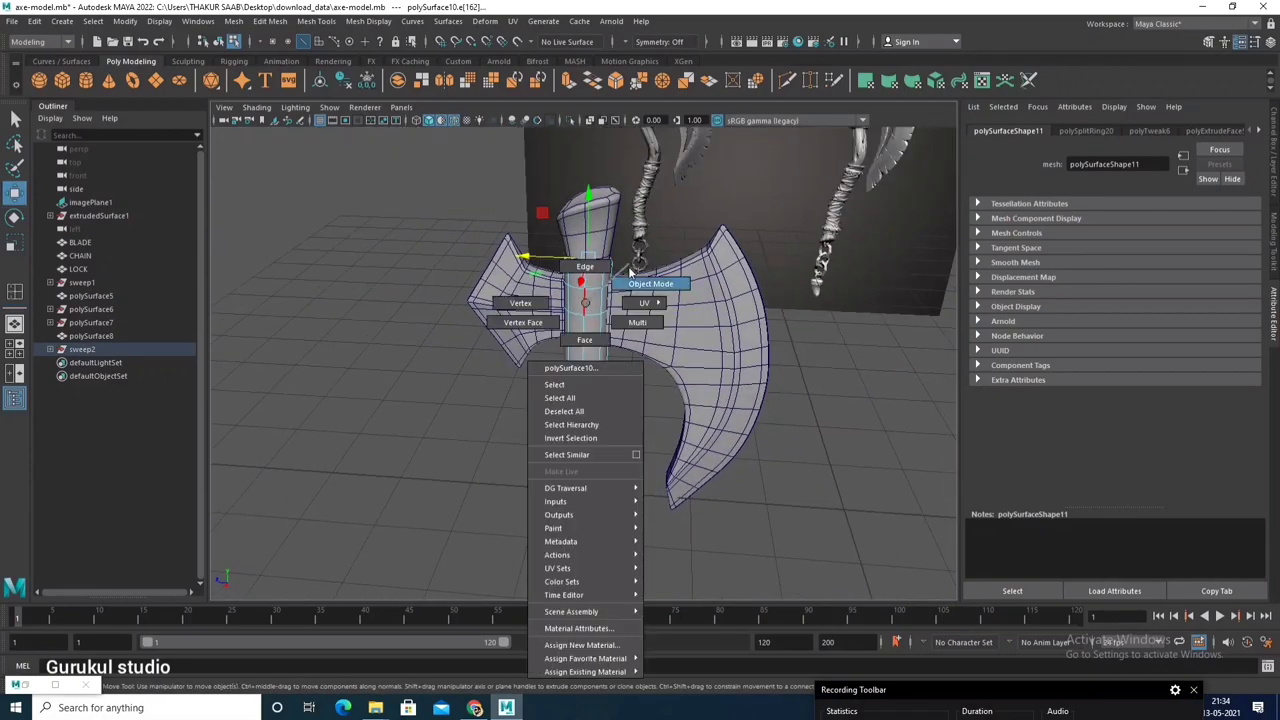
scroll(806, 371, "down", 2)
left_click(806, 371)
left_click_drag(806, 371, 643, 281, "alt")
scroll(643, 281, "up", 3)
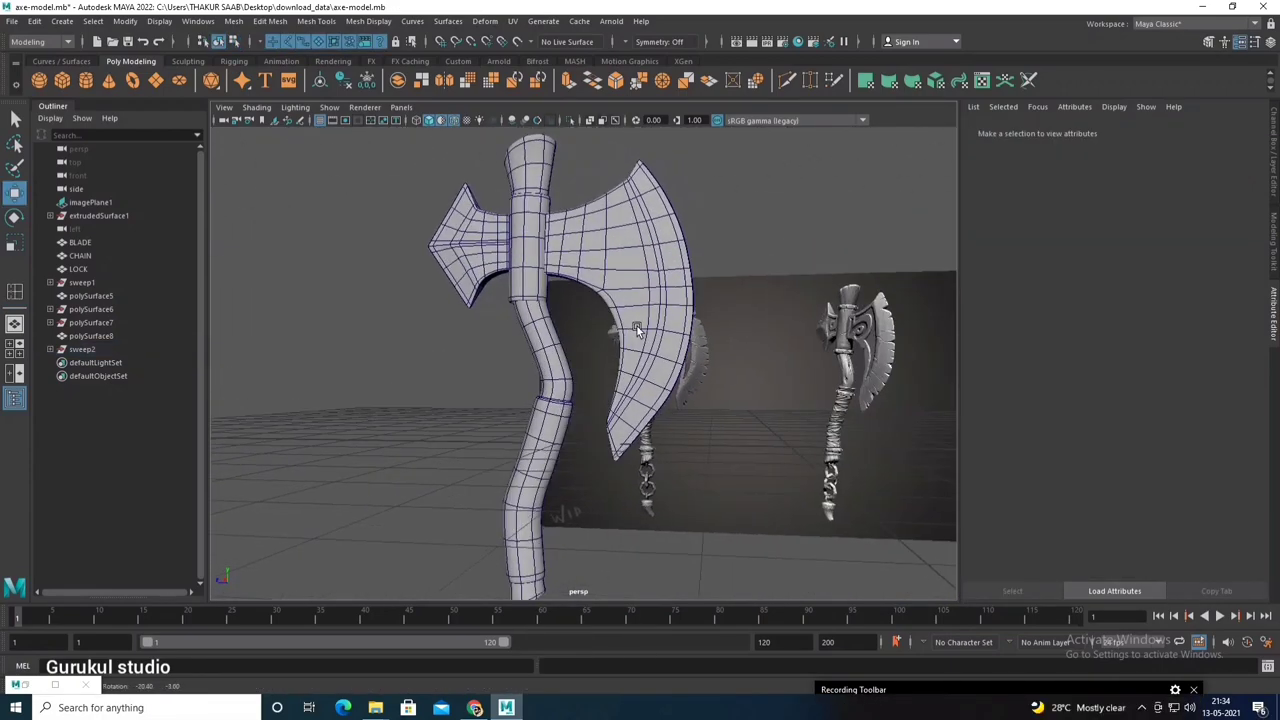
left_click_drag(637, 326, 544, 394, "alt")
key("ctrl+s")
left_click(608, 364)
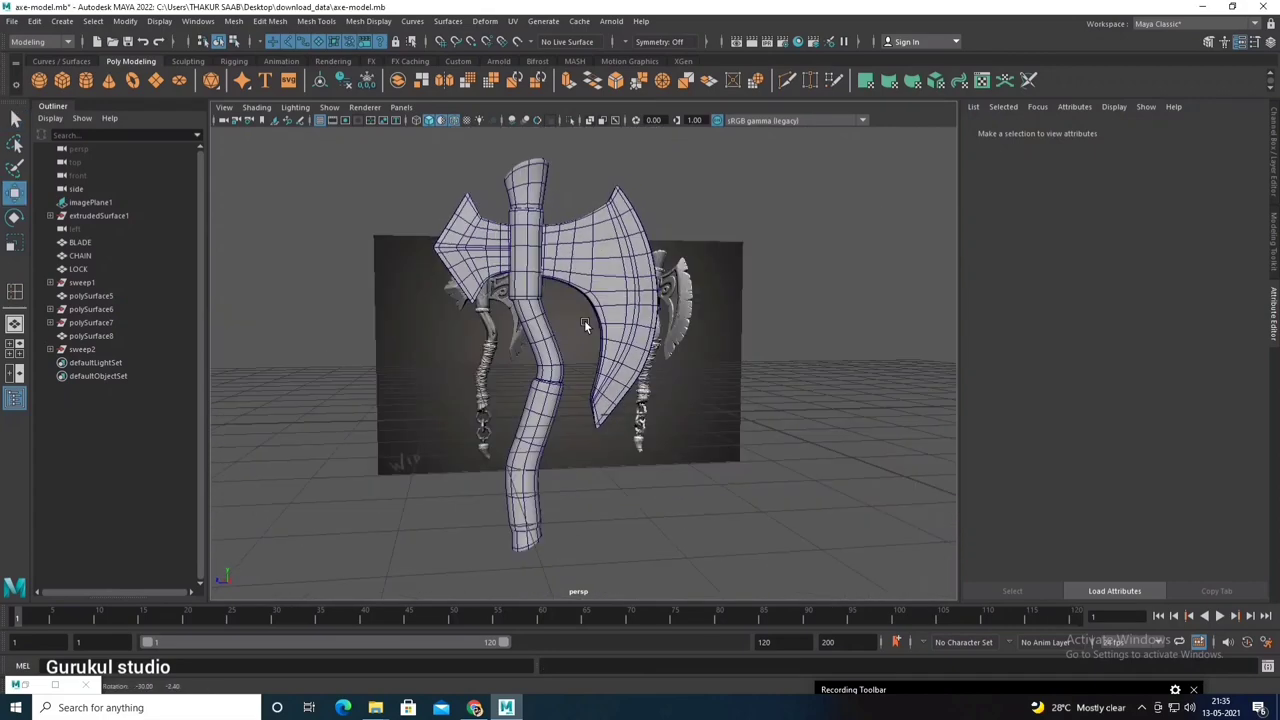
Step: Frame the reference chain links in the four-view layout, then maximize the front view
key("space")
key("space")
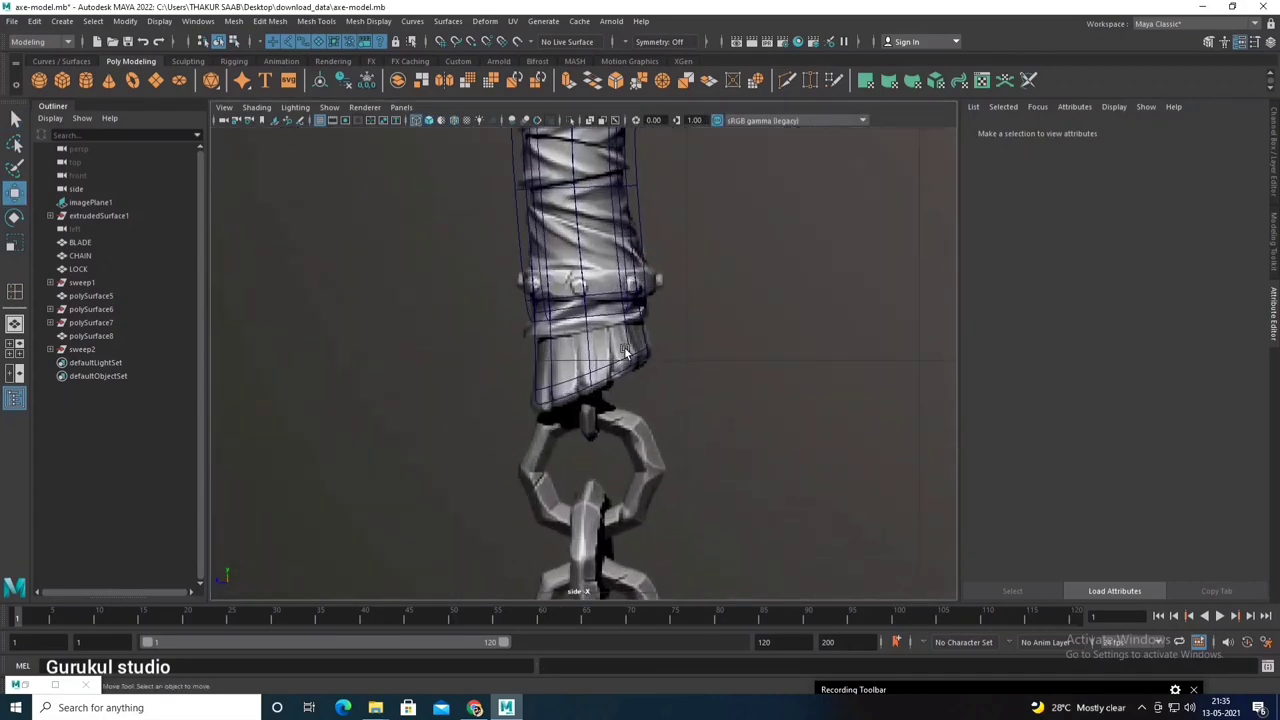
scroll(596, 366, "up", 3)
scroll(596, 366, "up", 3)
middle_click_drag(604, 473, 600, 250, "alt")
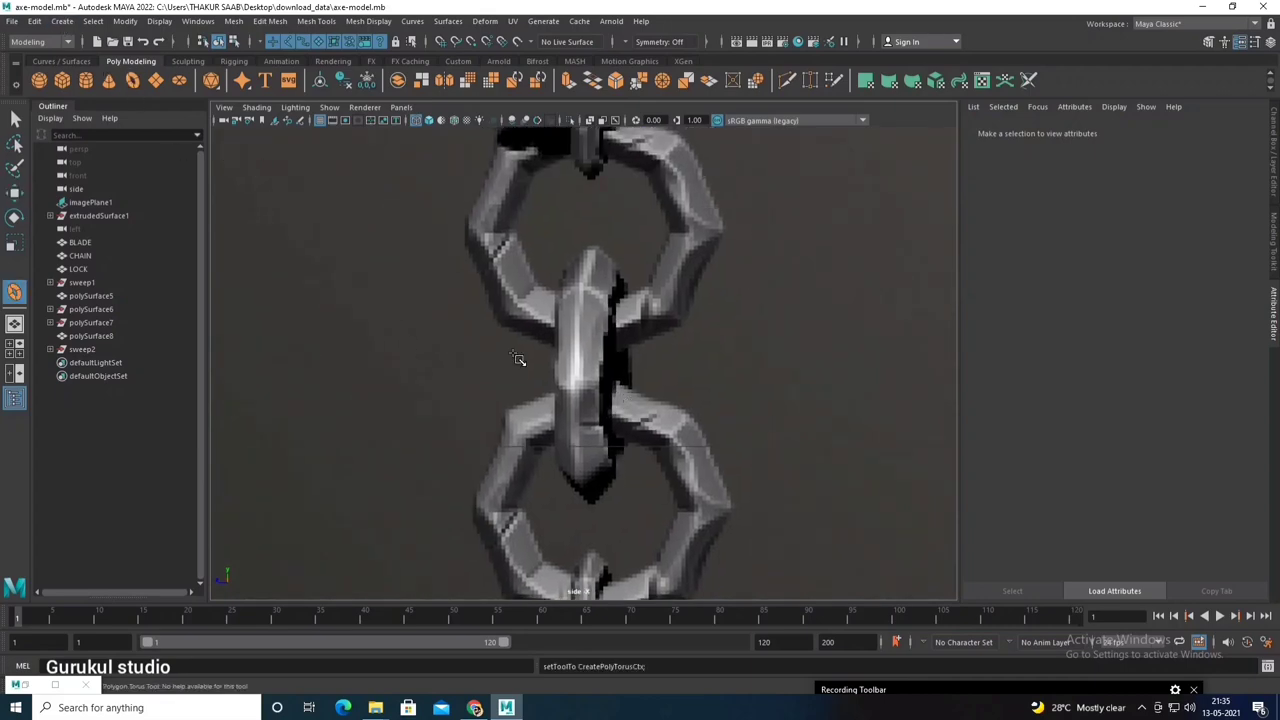
scroll(518, 360, "down", 5)
scroll(518, 360, "up", 2)
key("space")
key("space")
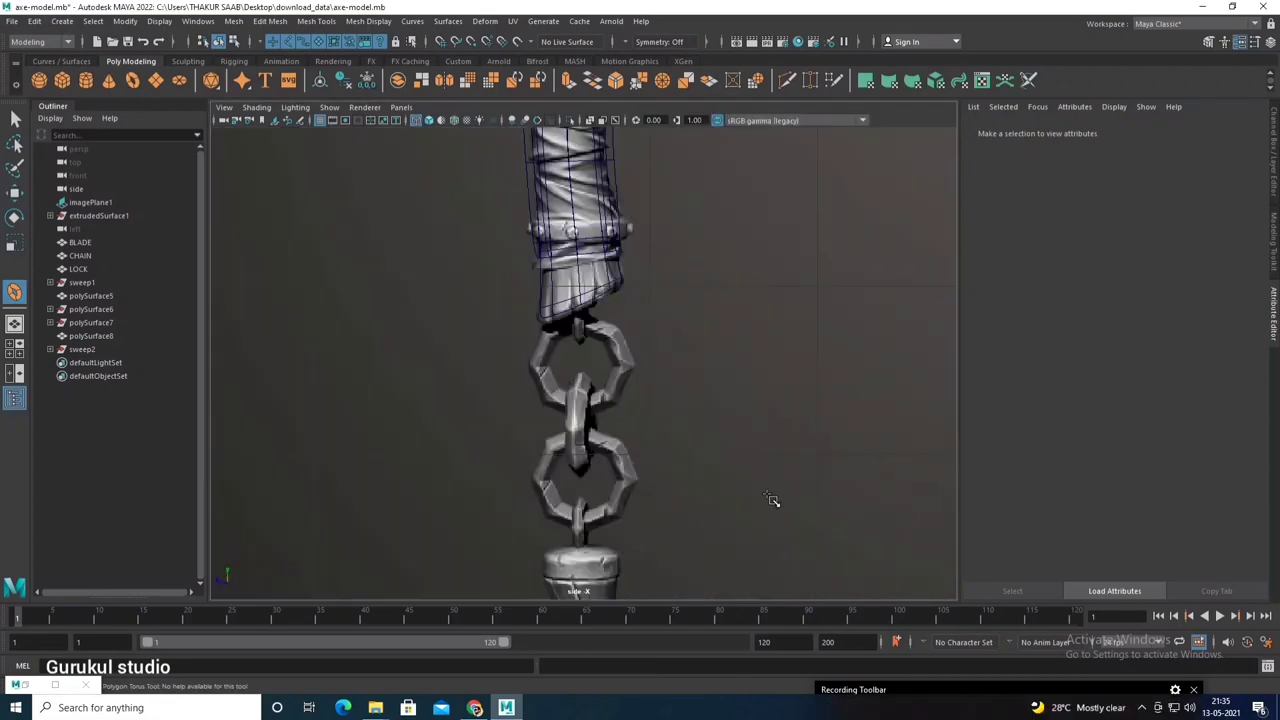
scroll(614, 471, "down", 5)
key("space")
key("space")
scroll(608, 455, "up", 3)
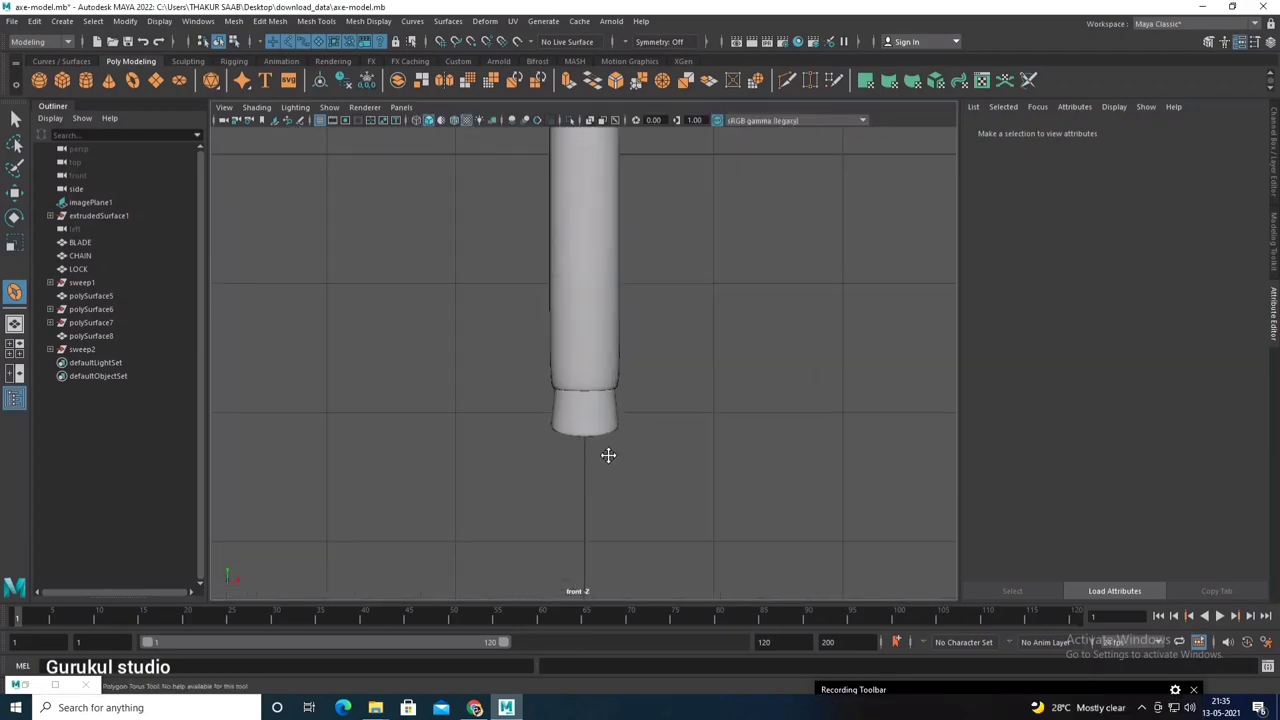
Step: Draw a torus at the handle bottom and set its axis and height subdivisions to 7
left_click_drag(600, 389, 714, 456)
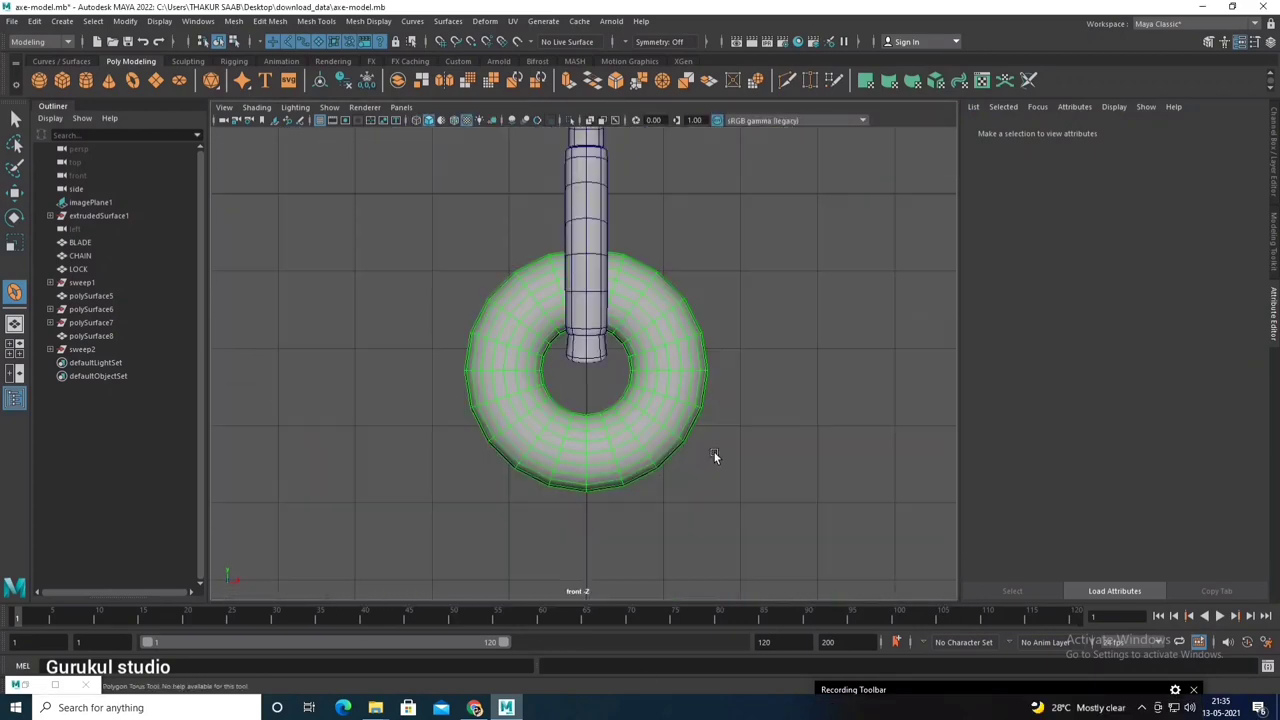
scroll(690, 420, "down", 3)
key("w")
left_click_drag(637, 380, 637, 395)
key("ctrl+a")
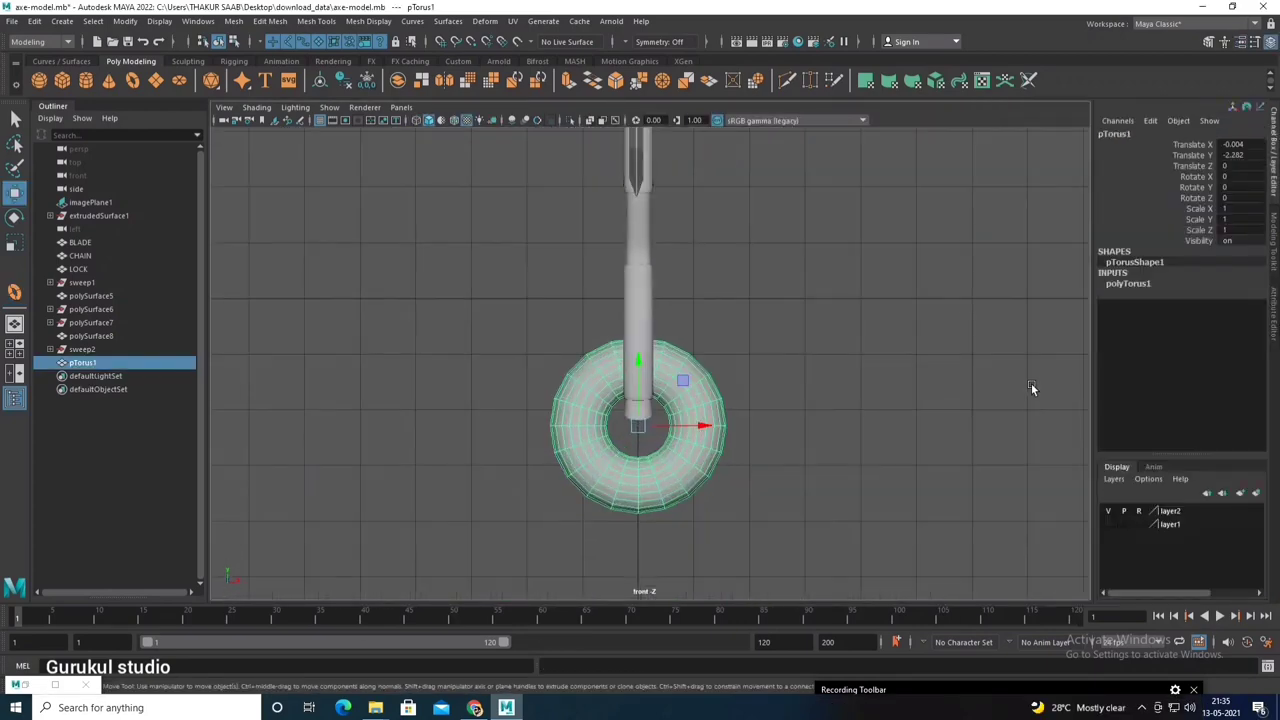
left_click(1130, 284)
left_click(1221, 328)
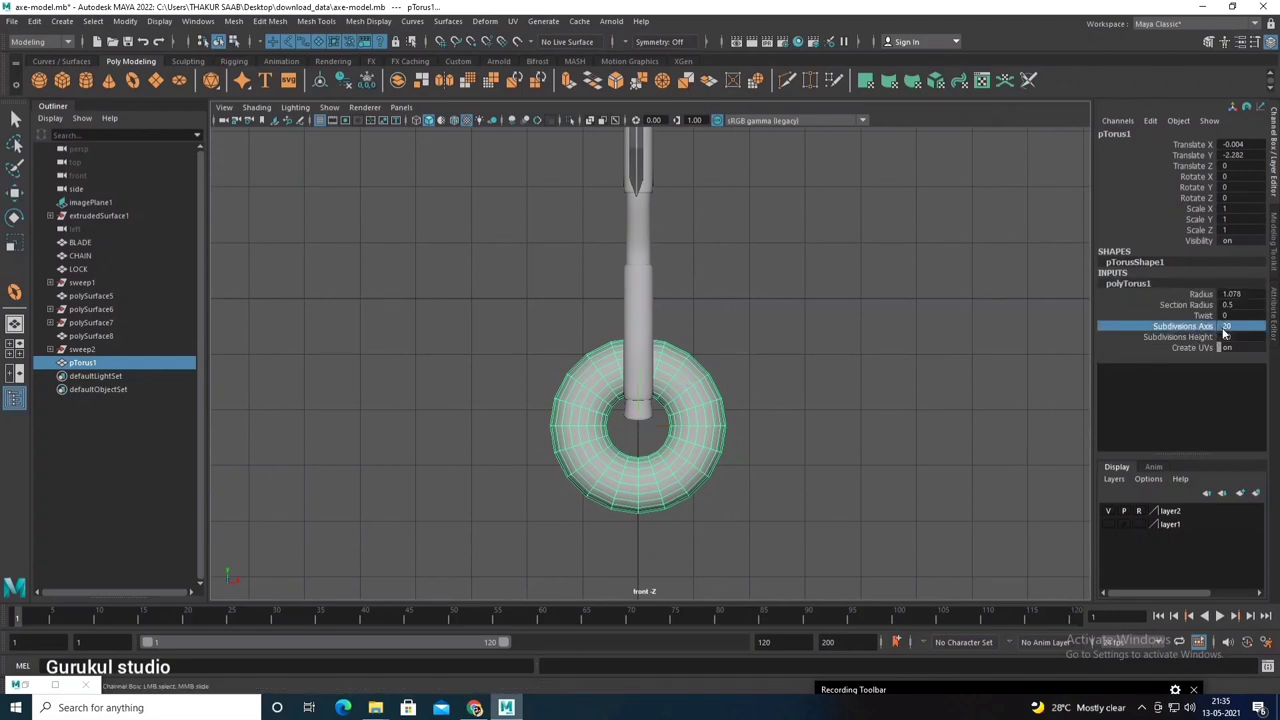
middle_click_drag(911, 438, 820, 443)
scroll(703, 458, "up", 3)
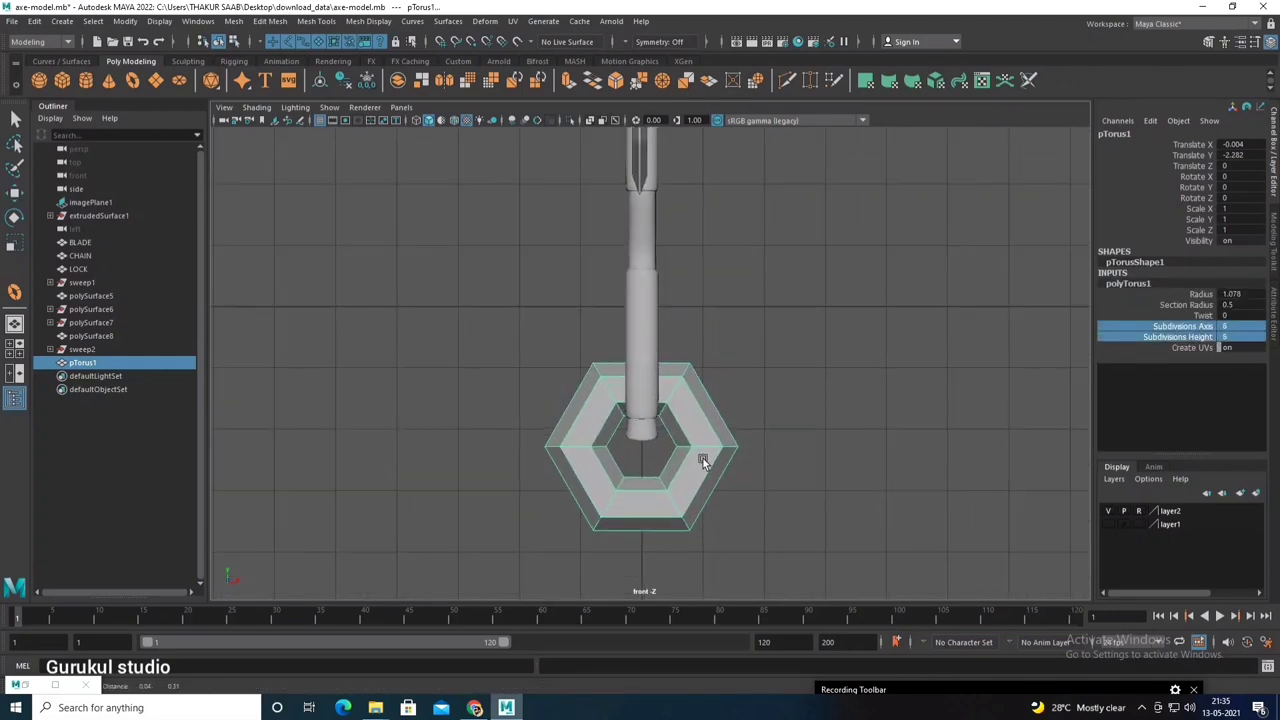
middle_click_drag(823, 457, 832, 457)
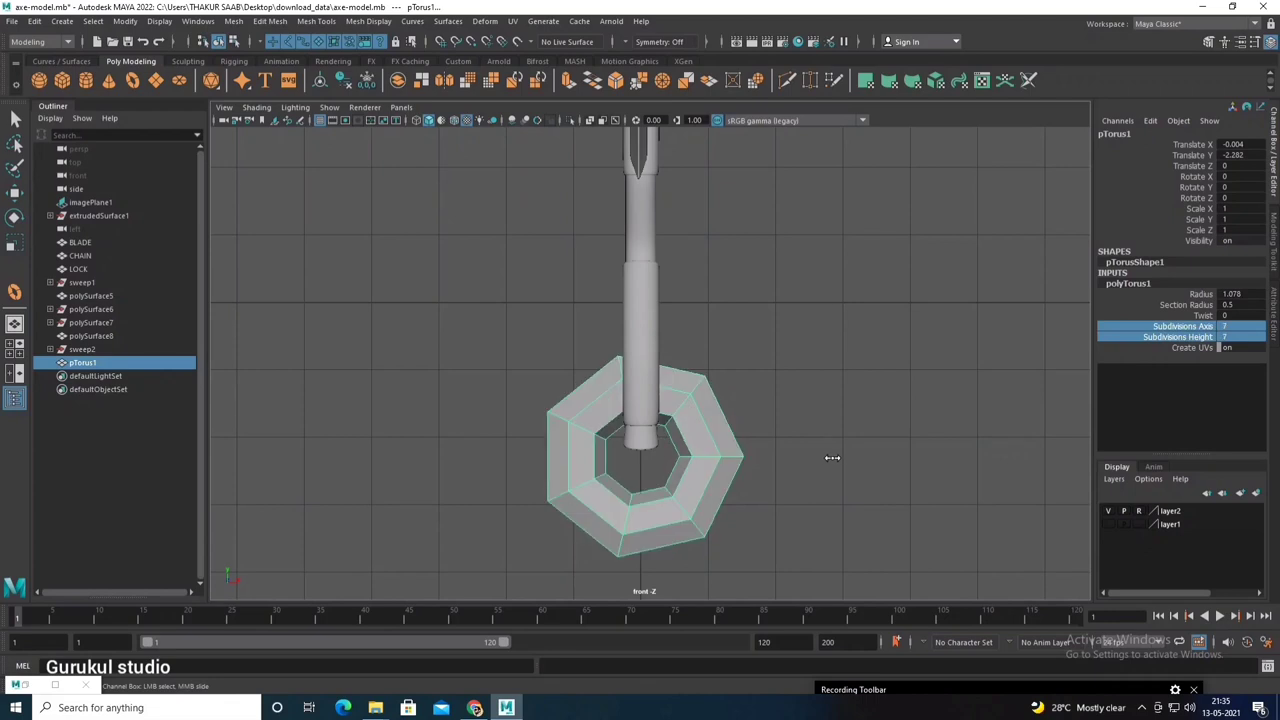
mouse_move(832, 457)
left_mouse_down("alt")
mouse_move(733, 428)
mouse_move(595, 457)
left_mouse_up("alt")
Step: Scale the ring down, move it below the handle, and shrink its radius and section radius
key("w")
key("r")
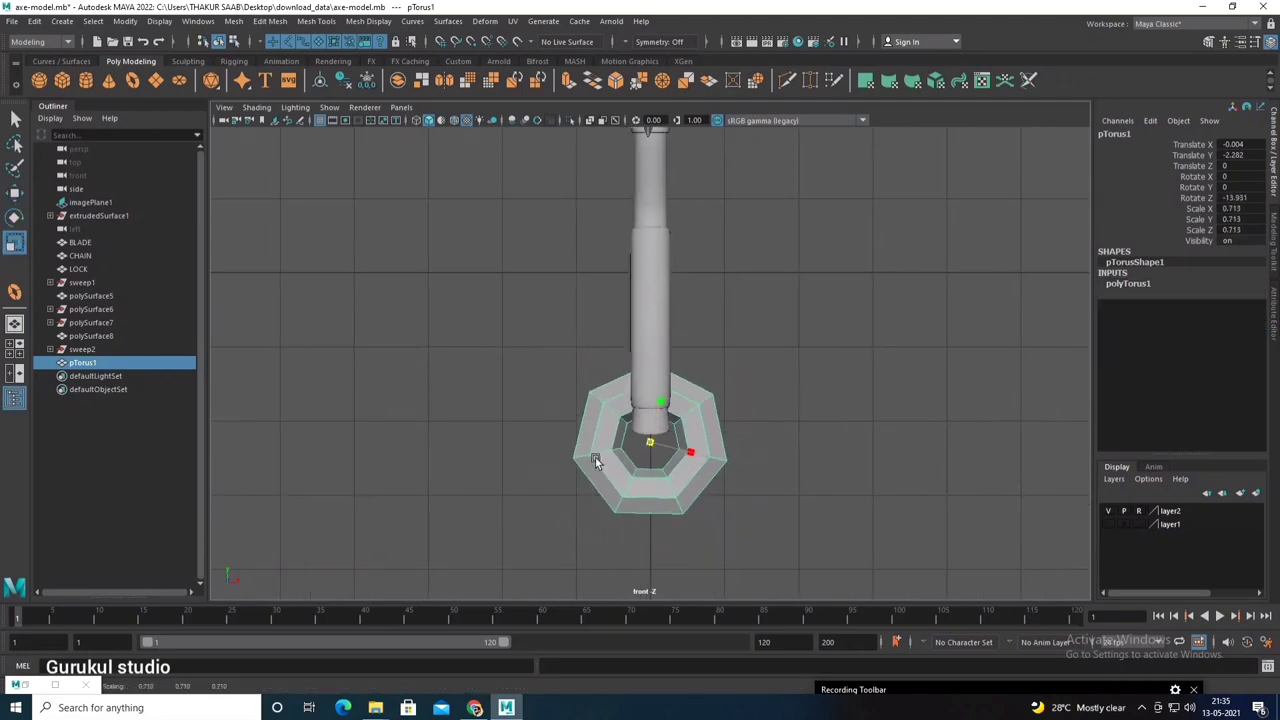
key("w")
left_click_drag(650, 410, 650, 432)
scroll(700, 400, "up", 2)
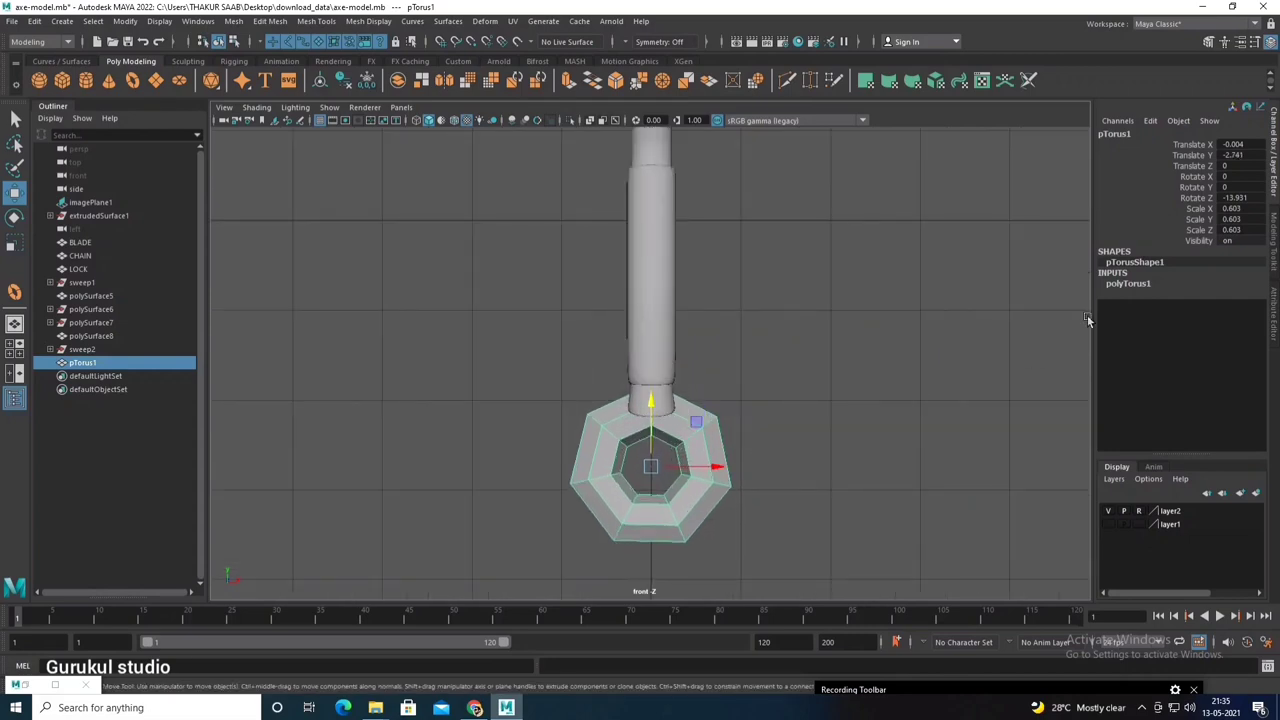
left_click(1128, 284)
left_click(1200, 294)
middle_click_drag(976, 408, 916, 424)
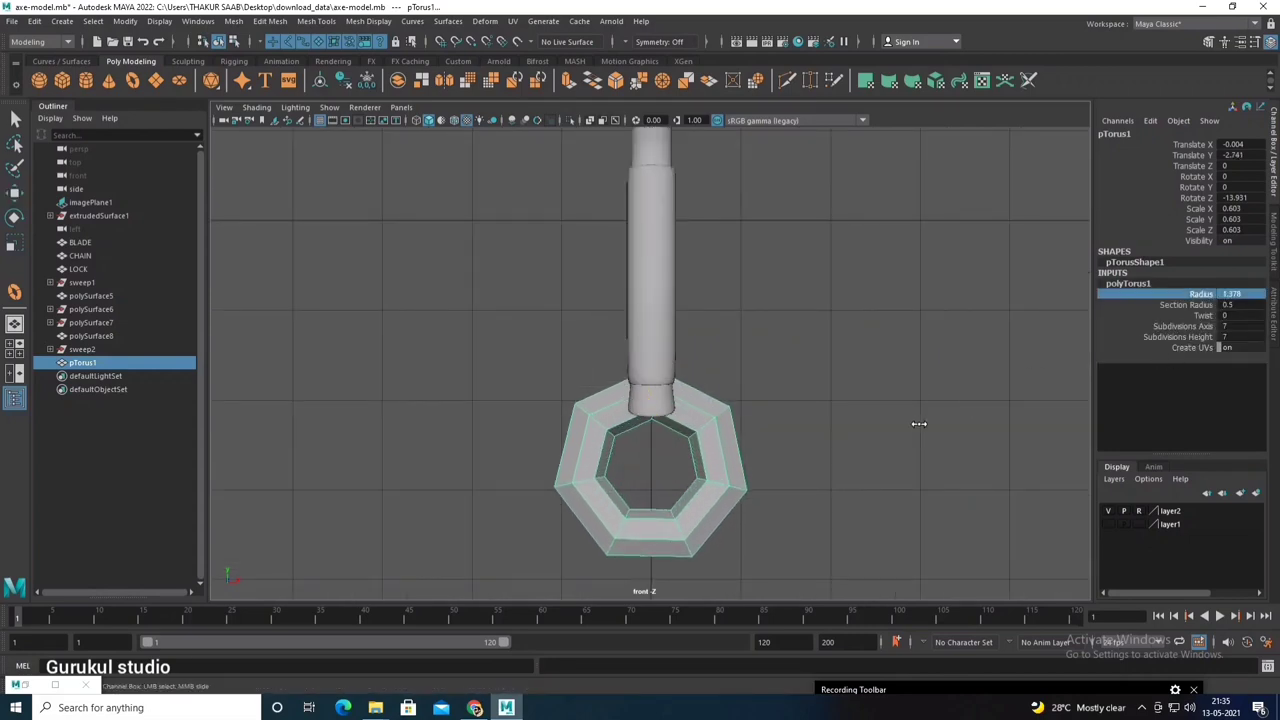
middle_click_drag(856, 458, 844, 457)
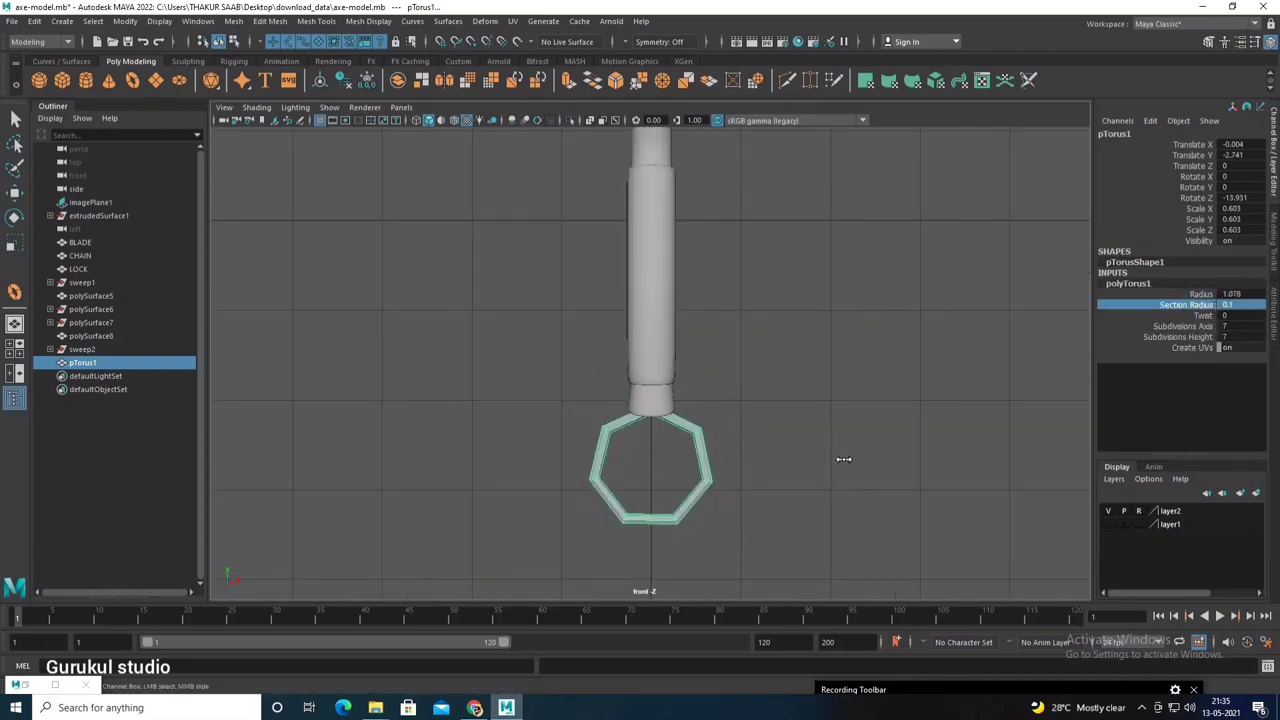
scroll(748, 441, "up", 2)
left_click(1200, 294)
middle_click_drag(960, 420, 940, 420)
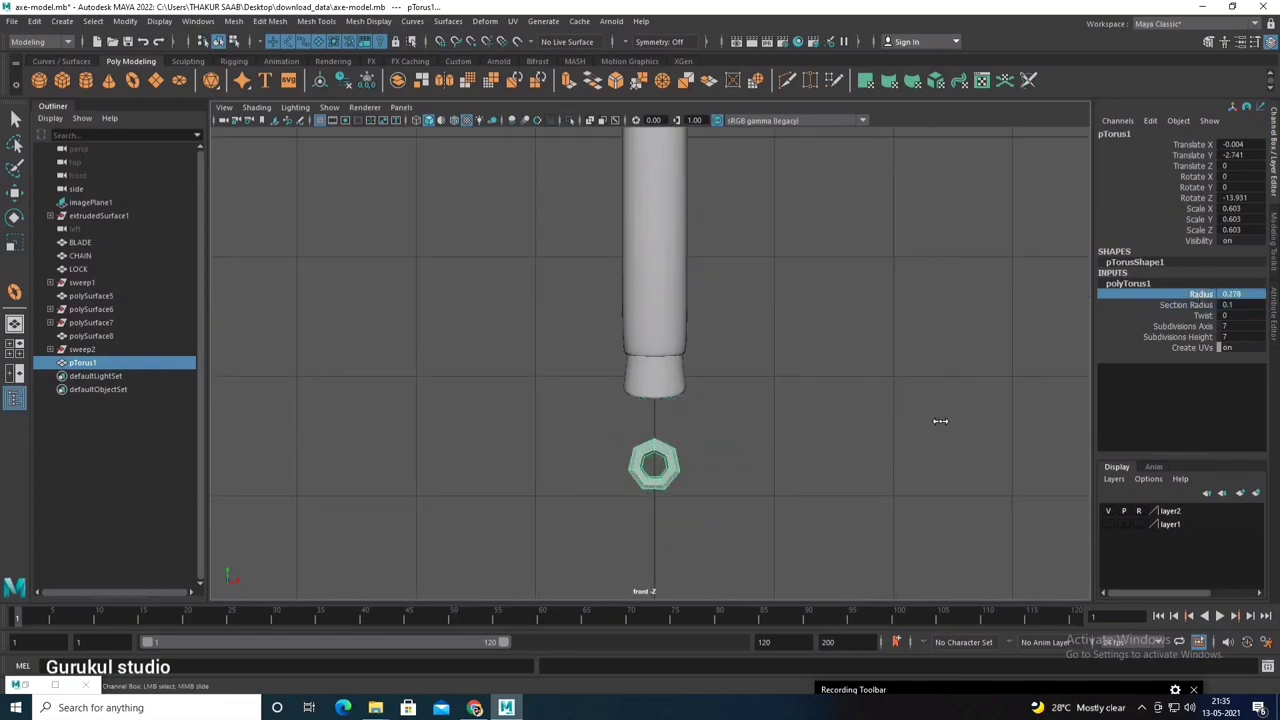
Step: Thin the ring's section radius to 0.05, adjust its radius, and seat it at the handle end
left_click_drag(653, 422, 654, 340)
scroll(682, 499, "up", 2)
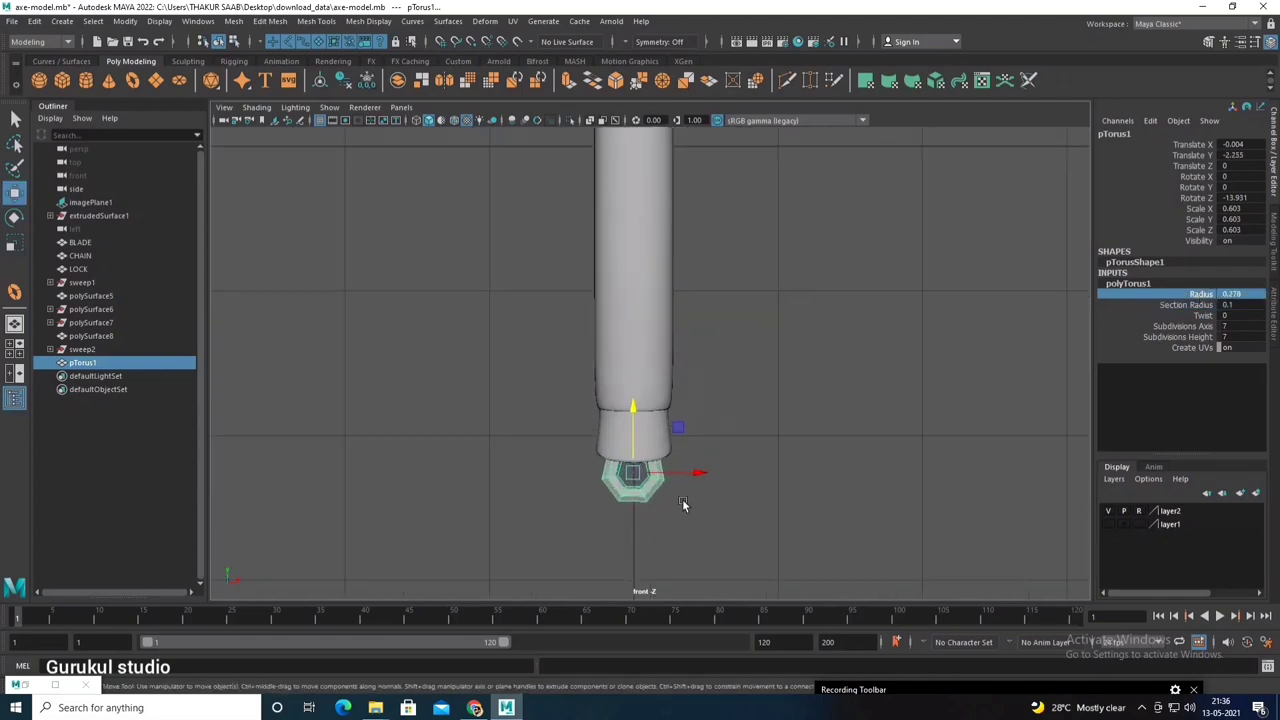
scroll(705, 420, "up", 2)
scroll(796, 506, "up", 2)
middle_click_drag(796, 506, 804, 482, "alt")
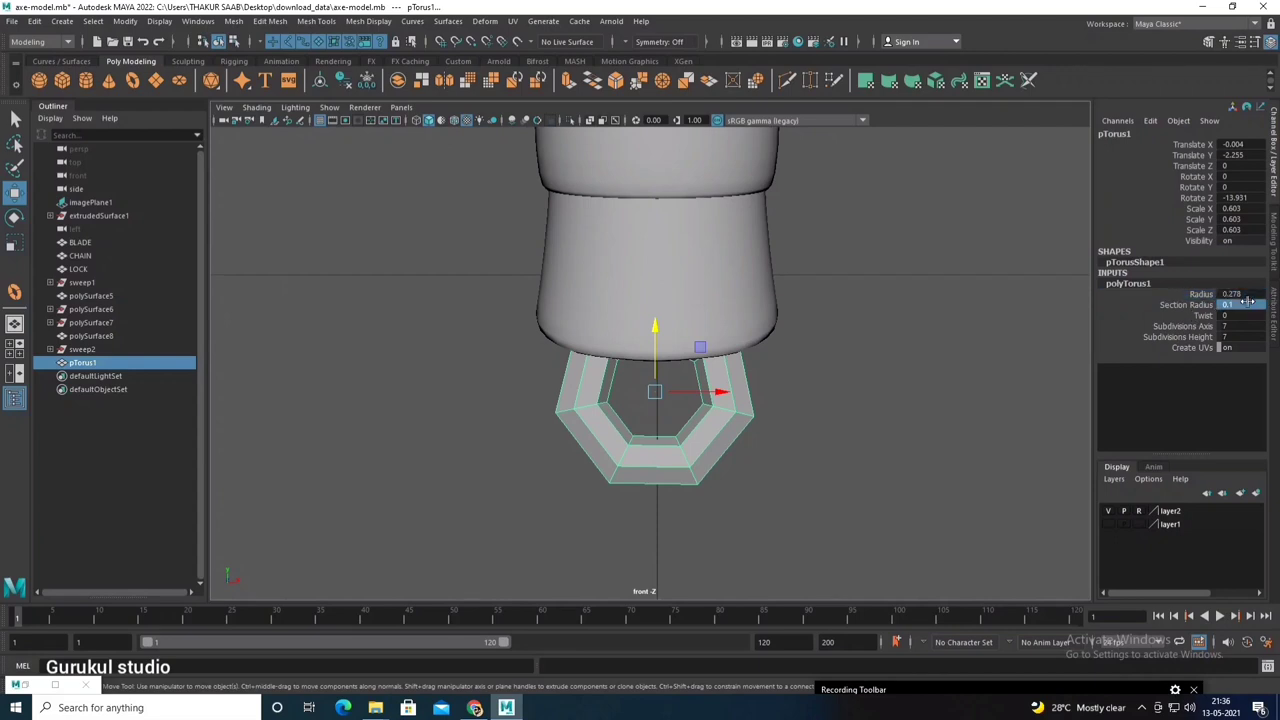
left_click(1241, 304)
type("0.05")
key("Return")
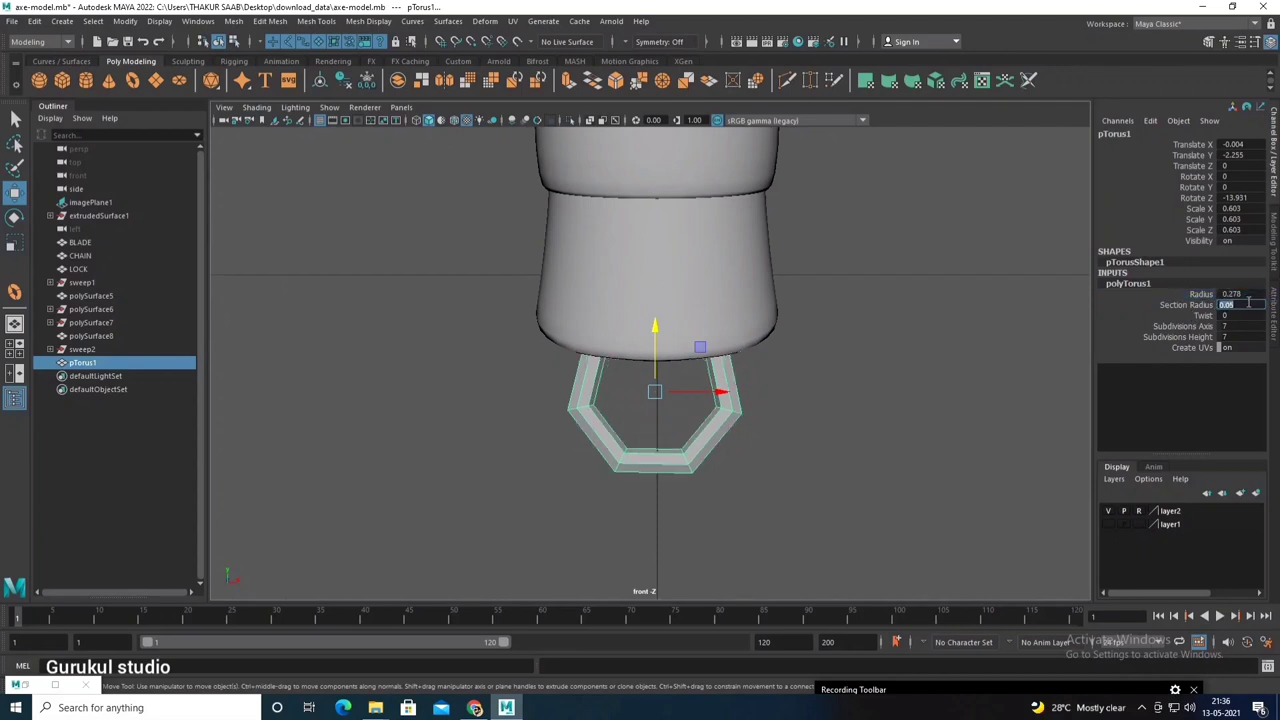
middle_click_drag(783, 397, 758, 422, "alt")
left_click_drag(632, 348, 716, 344)
left_click(1128, 283)
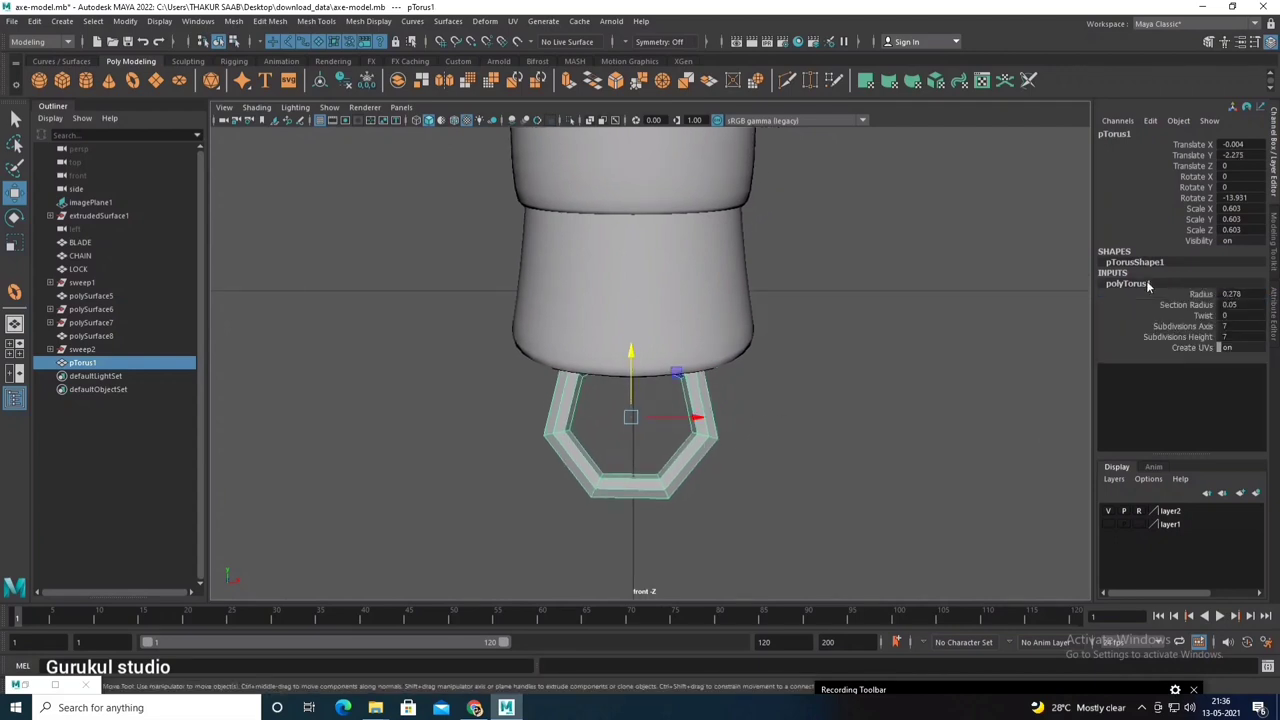
left_click(1201, 294)
mouse_move(850, 434)
middle_mouse_down()
mouse_move(873, 429)
mouse_move(678, 440)
middle_mouse_up()
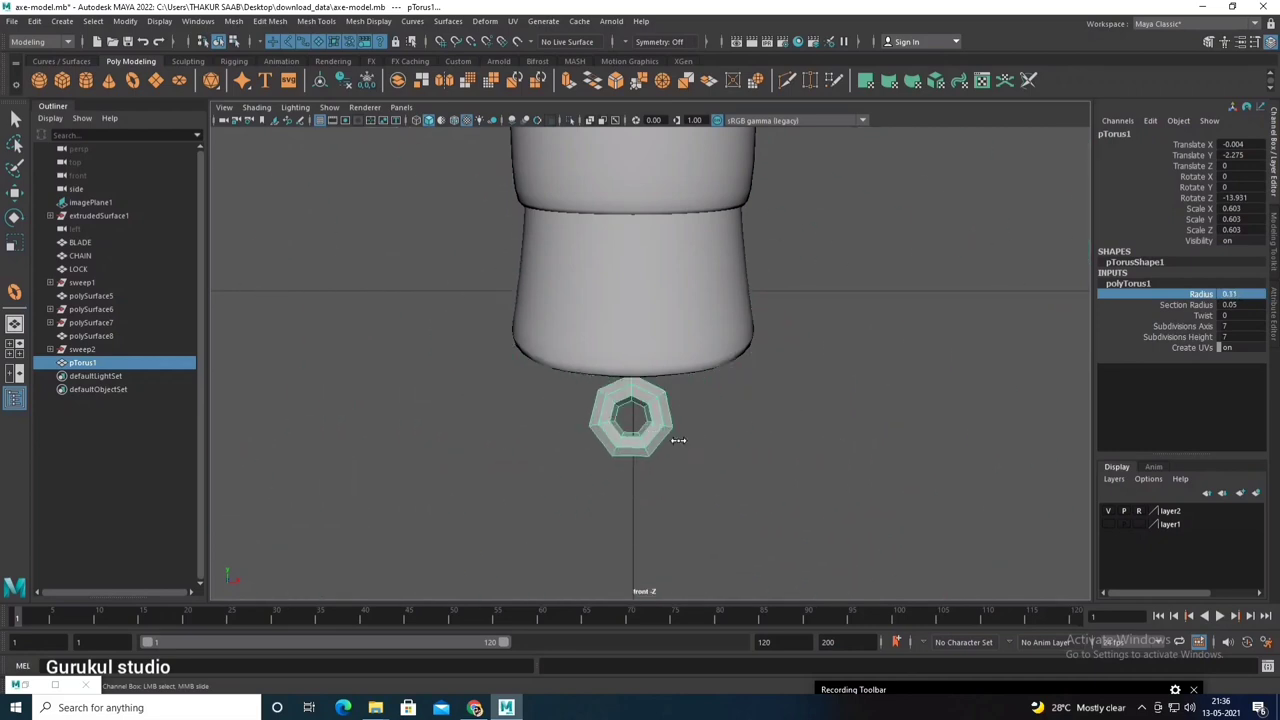
key("w")
left_click_drag(632, 347, 632, 343)
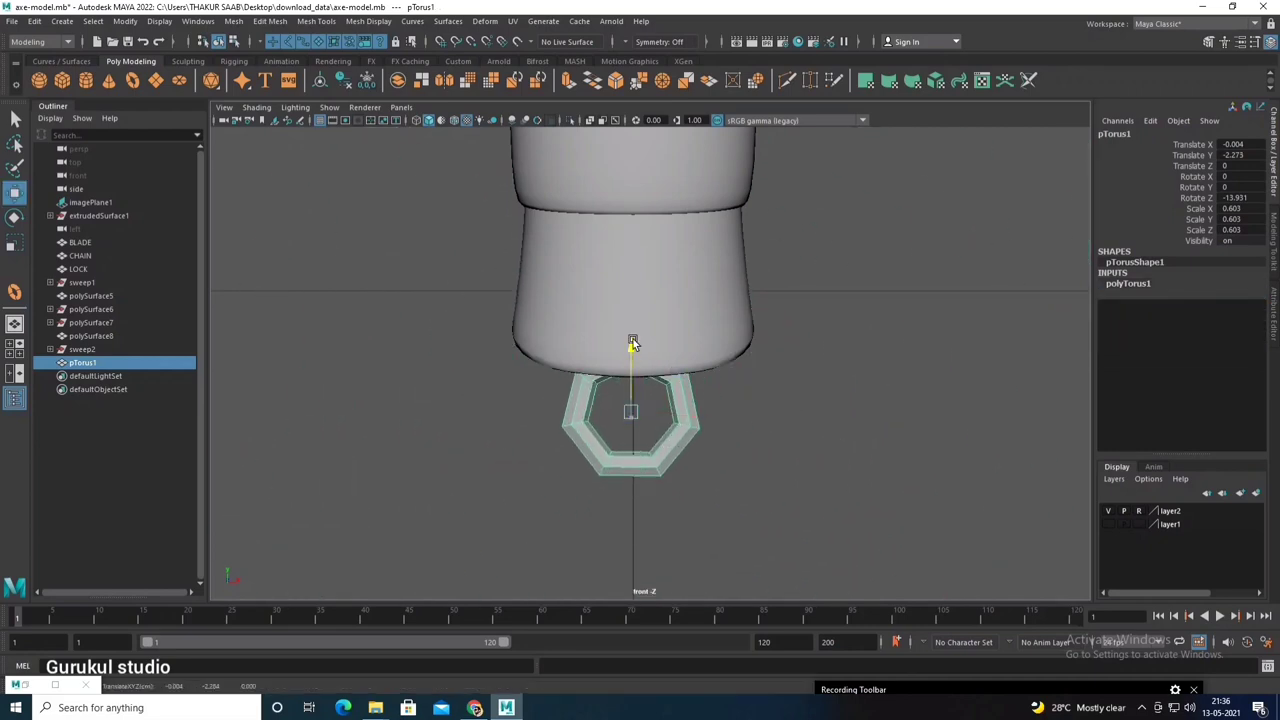
key("space")
key("space")
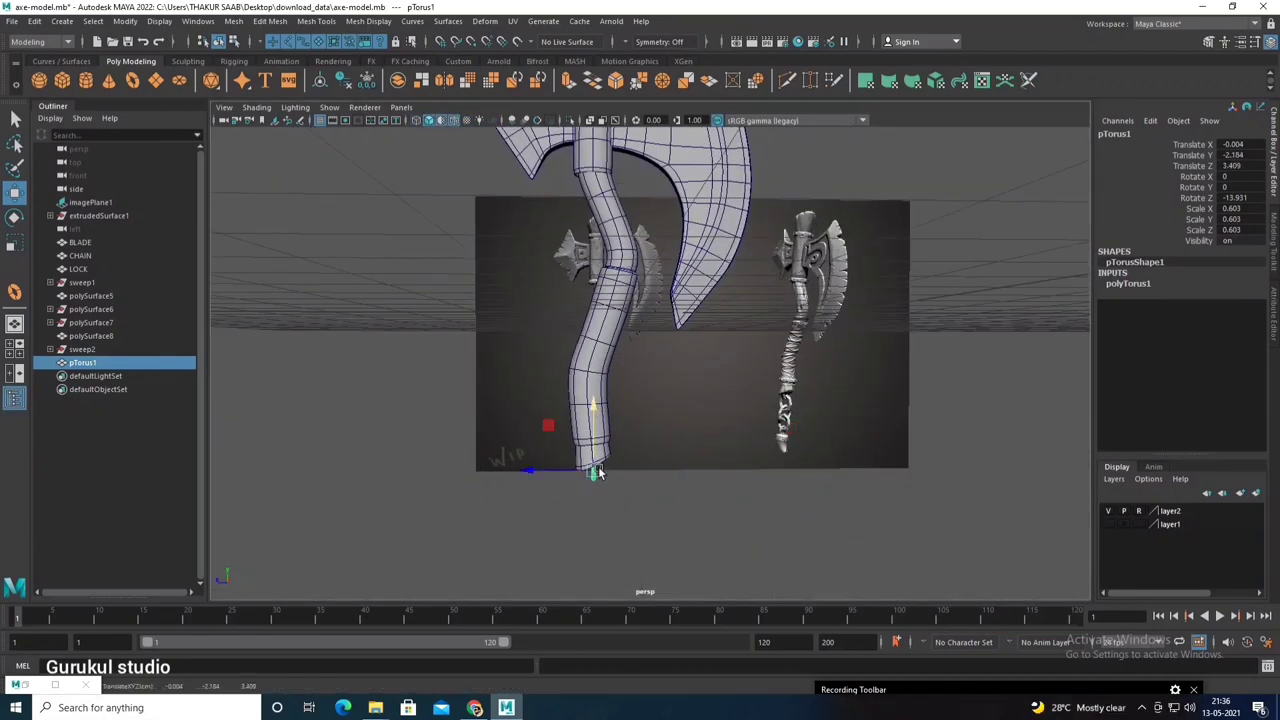
Step: Raise the ring, duplicate it as a second link, and set the move axes to World
key("f")
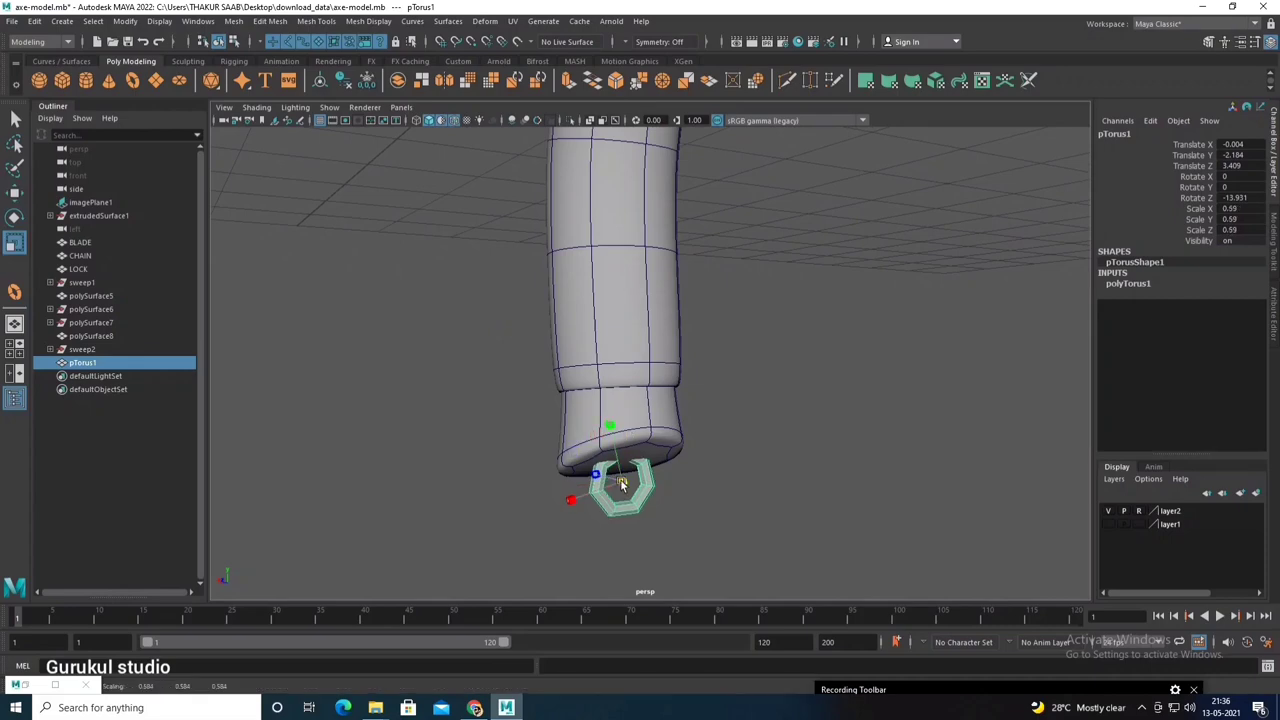
key("w")
mouse_move(620, 420)
left_mouse_down()
mouse_move(615, 467)
mouse_move(640, 439)
left_mouse_up()
key("ctrl+d")
left_click_drag(597, 380, 598, 396)
key("e")
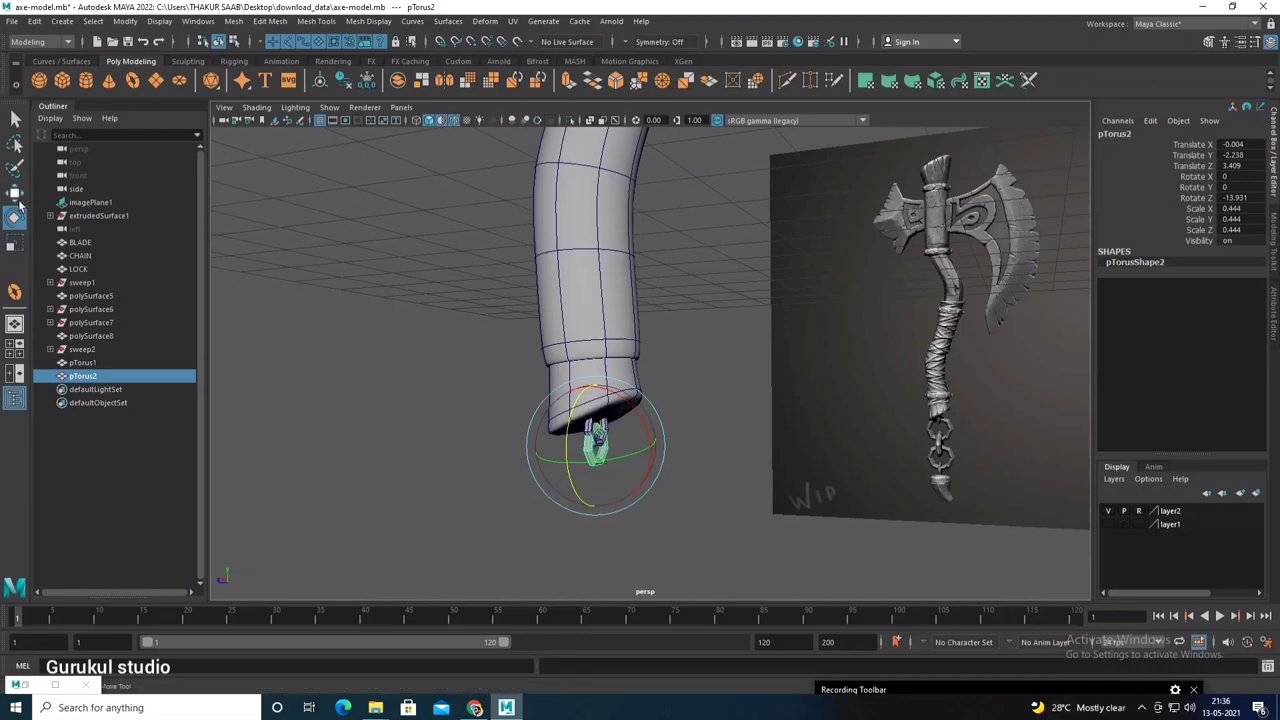
double_click(15, 193)
left_click(268, 120)
left_click(290, 141)
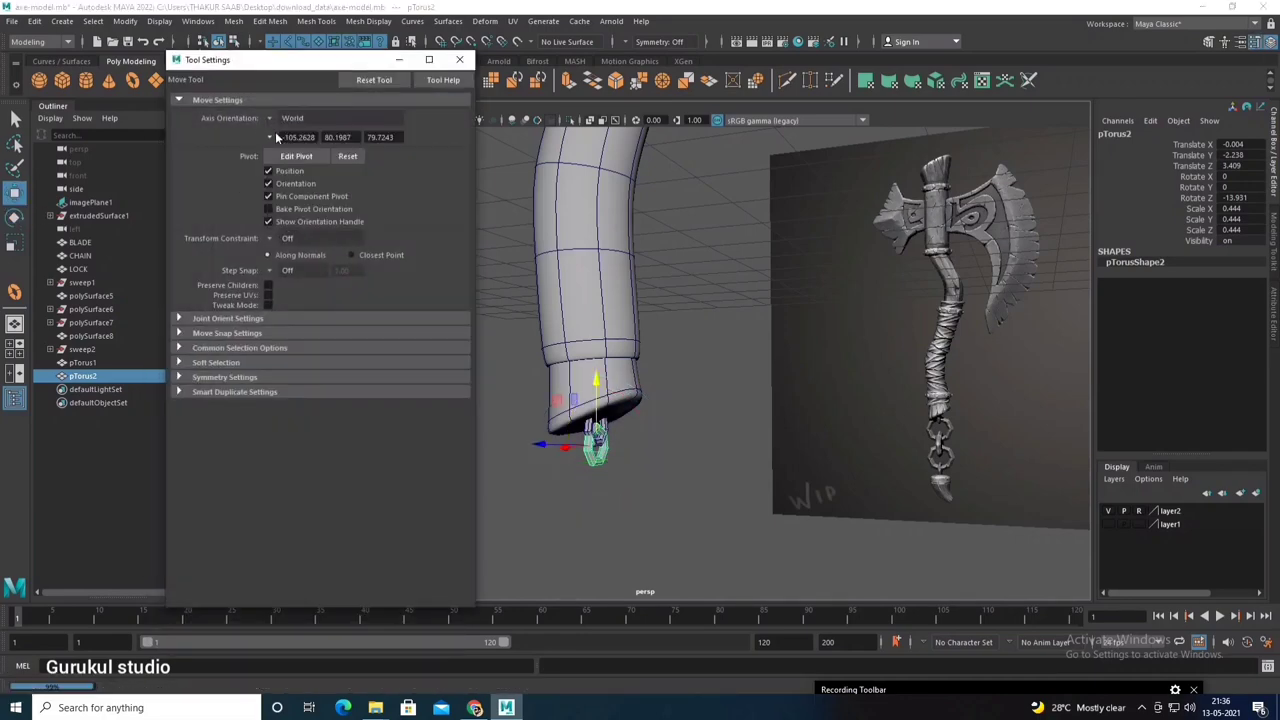
Step: Rotate the second link crosswise in World orientation and hook it through the first
key("e")
left_click(303, 137)
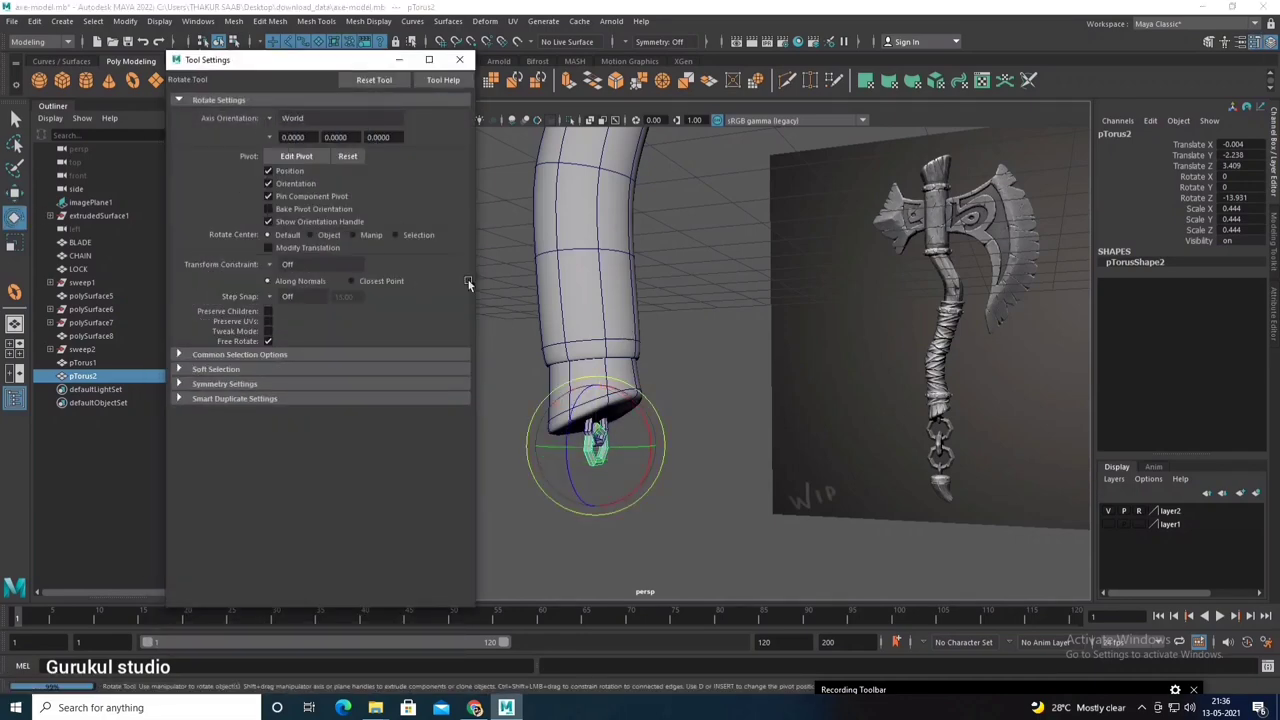
left_click(460, 64)
left_click_drag(560, 380, 614, 435, "alt")
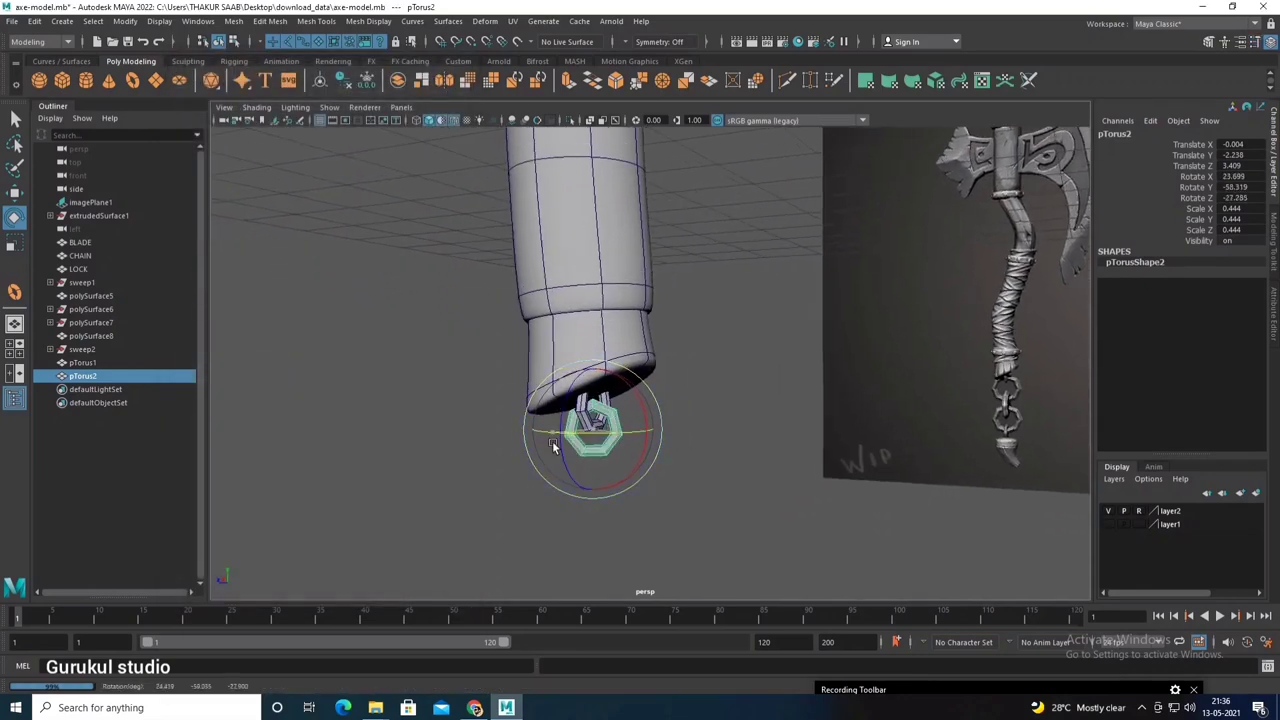
key("w")
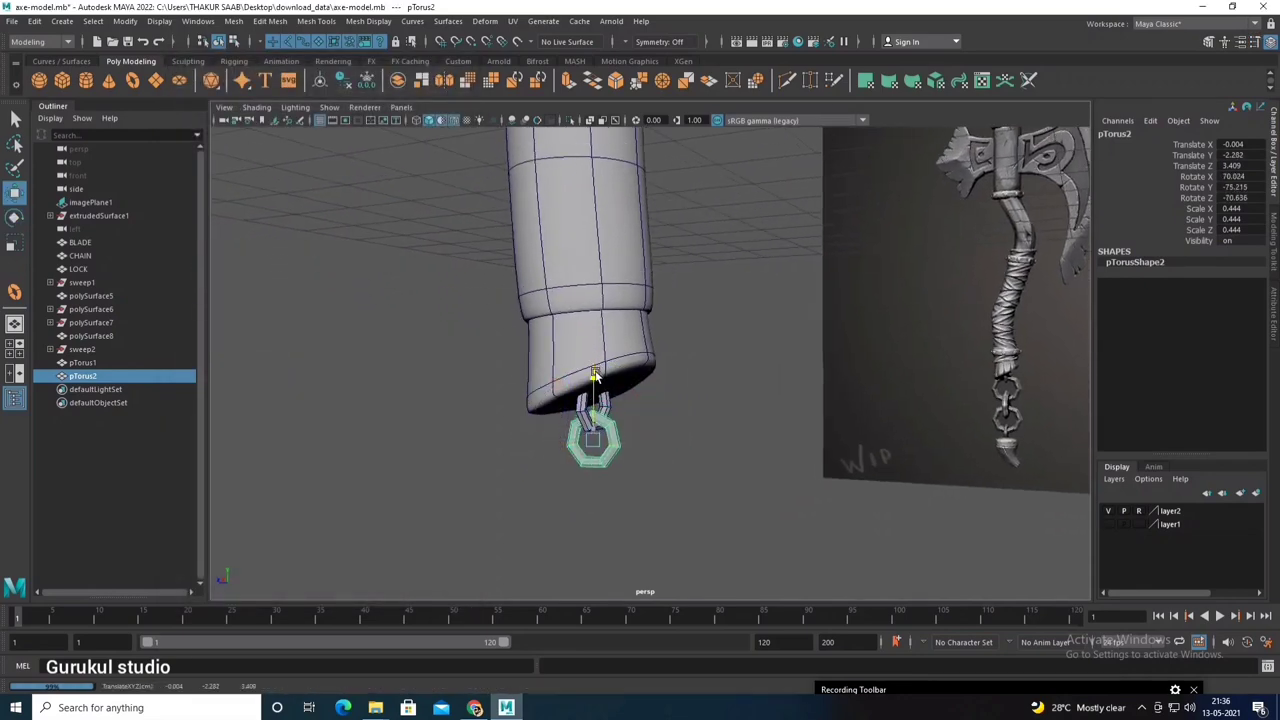
mouse_move(595, 375)
left_mouse_down("alt")
mouse_move(565, 357)
mouse_move(601, 390)
left_mouse_up("alt")
Step: Duplicate two more links, lowering the third and turning the fourth to alternate
key("ctrl+d")
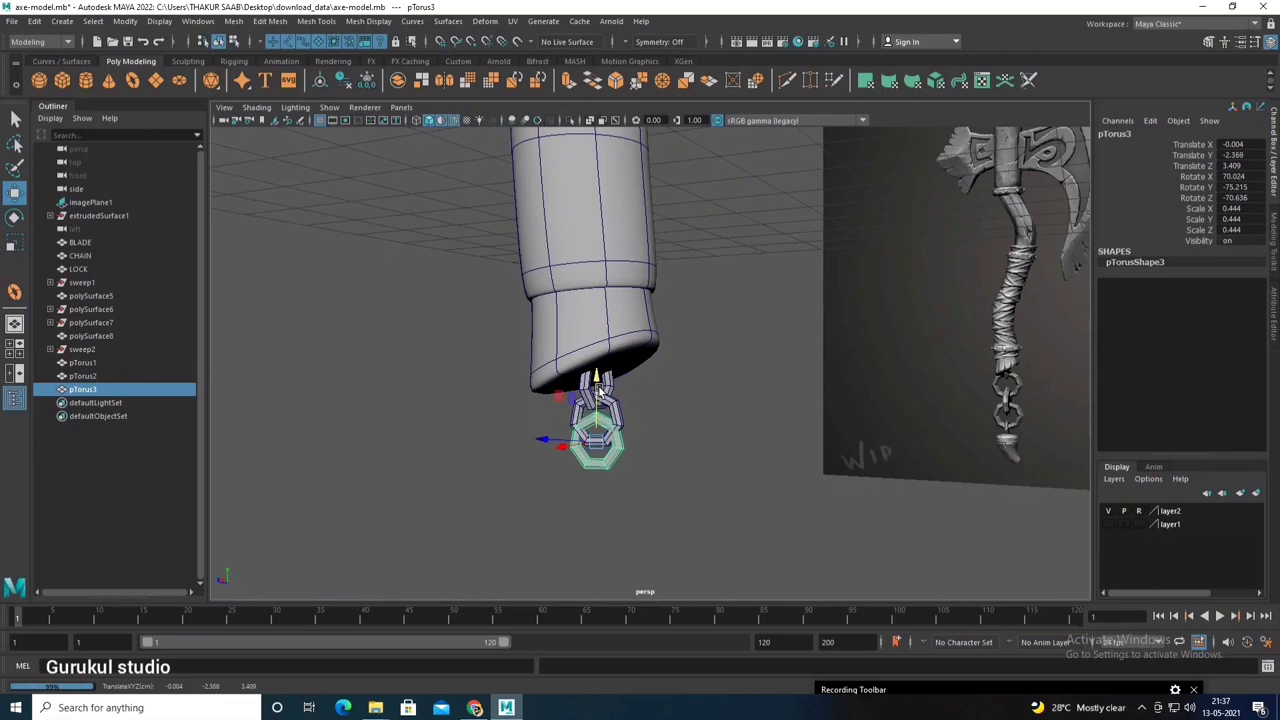
key("e")
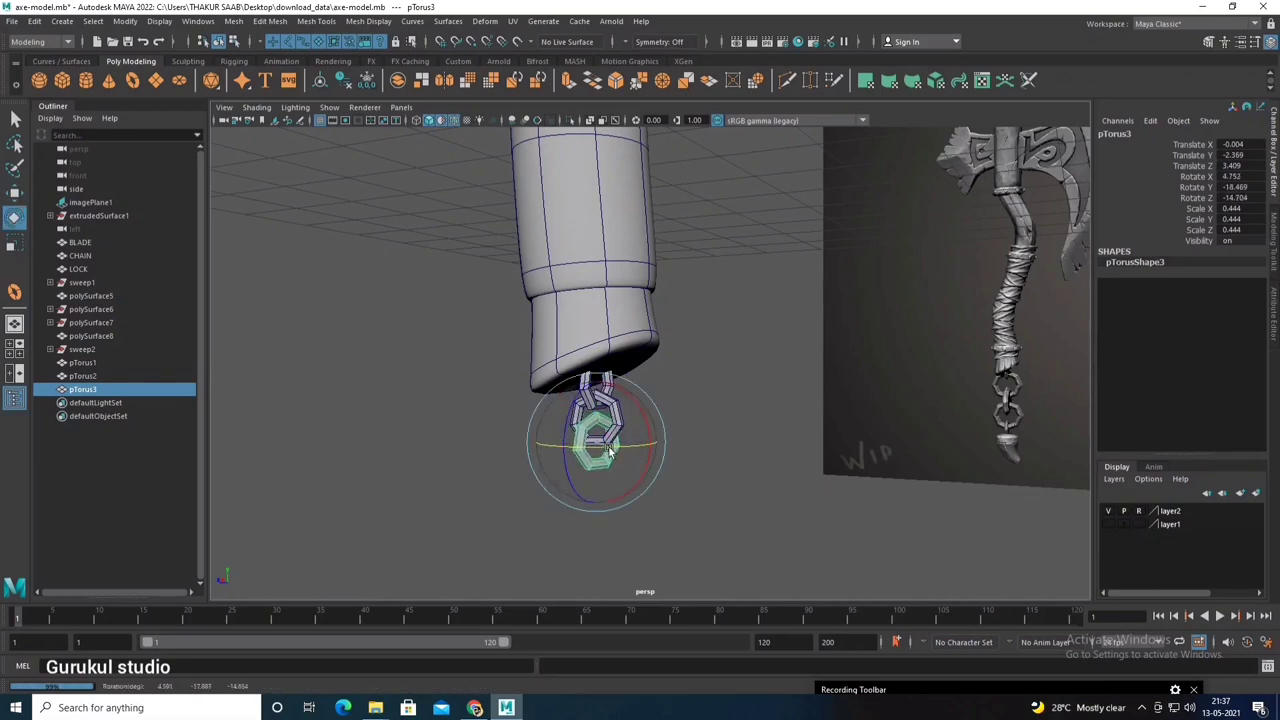
key("w")
mouse_move(598, 432)
left_mouse_down()
mouse_move(573, 375)
mouse_move(575, 450)
left_mouse_up()
scroll(598, 425, "up", 3)
key("ctrl+d")
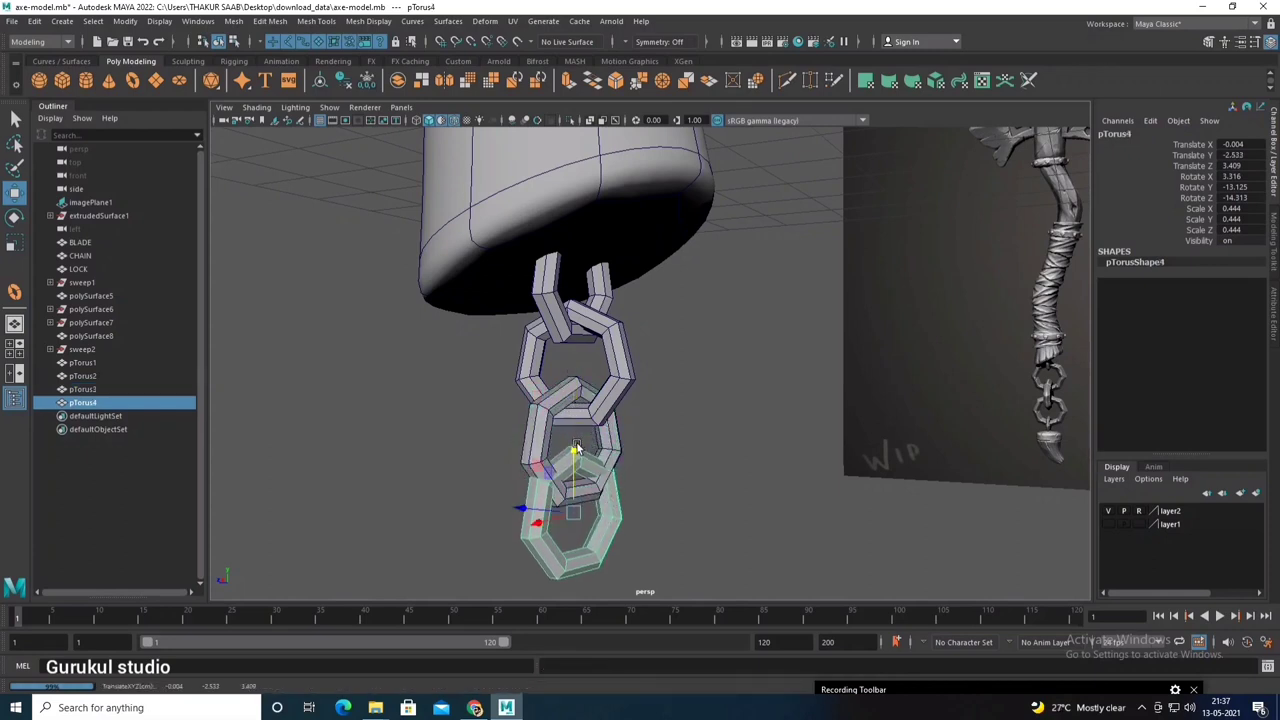
mouse_move(575, 450)
left_mouse_down()
mouse_move(590, 422)
mouse_move(560, 430)
left_mouse_up()
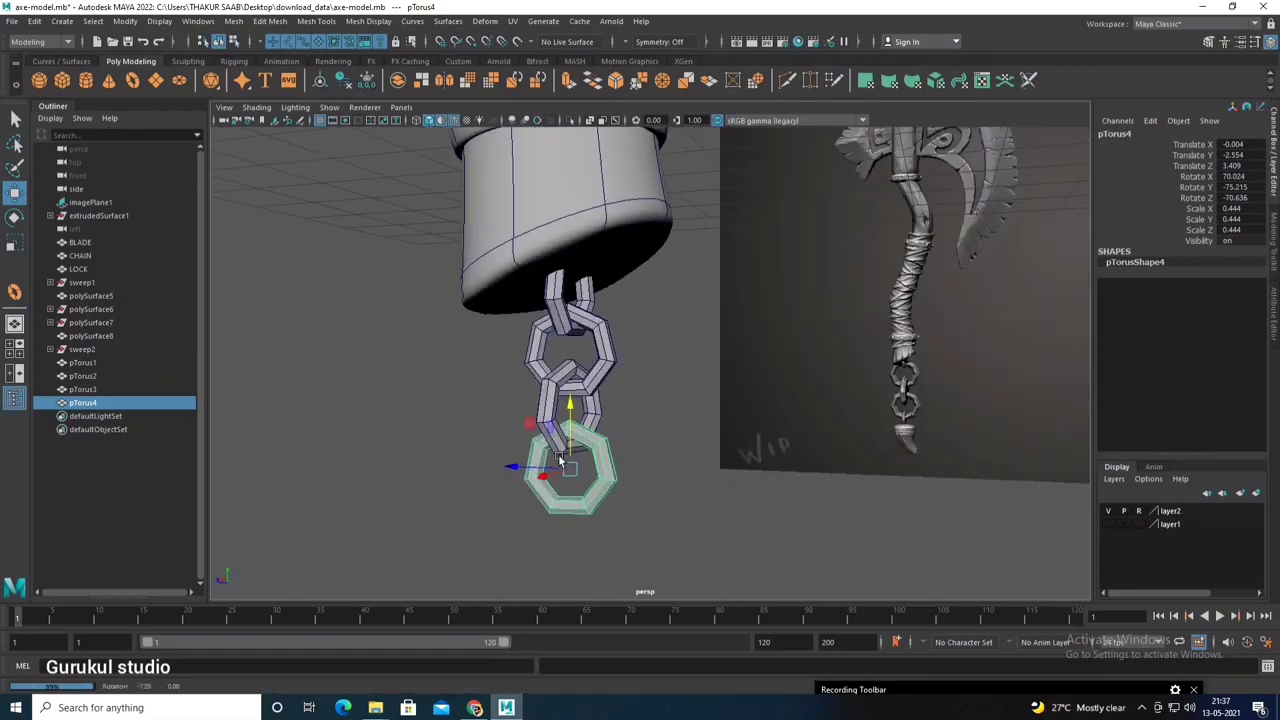
Step: In the front view, duplicate the link below the handle and move copies down the chain
key("space")
key("space")
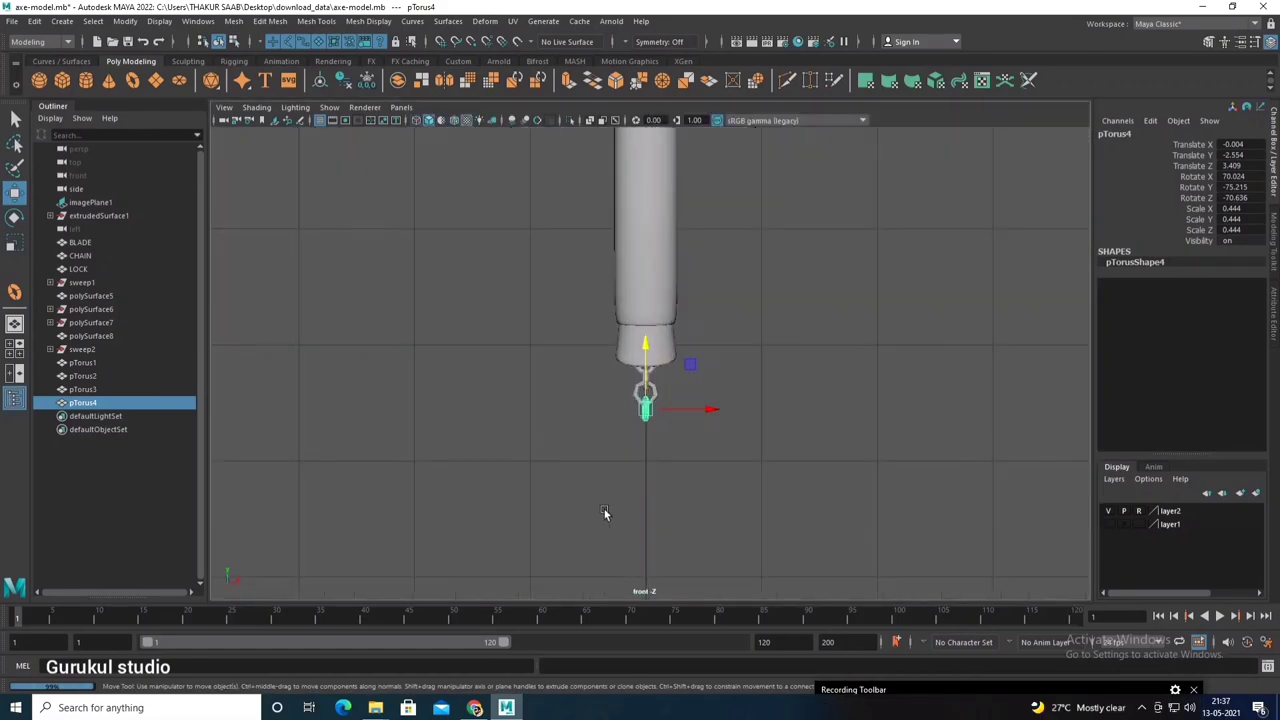
key("space")
key("space")
scroll(686, 490, "up", 3)
scroll(686, 487, "up", 2)
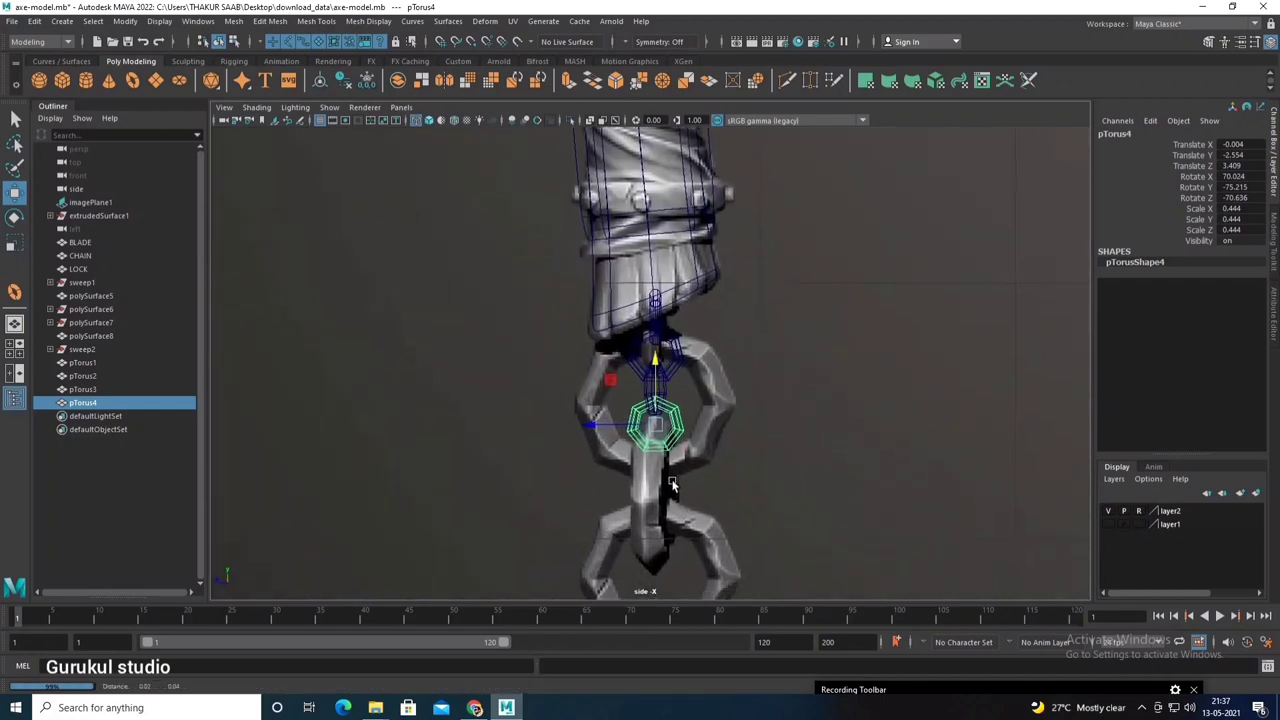
scroll(682, 450, "up", 2)
scroll(676, 444, "up", 2)
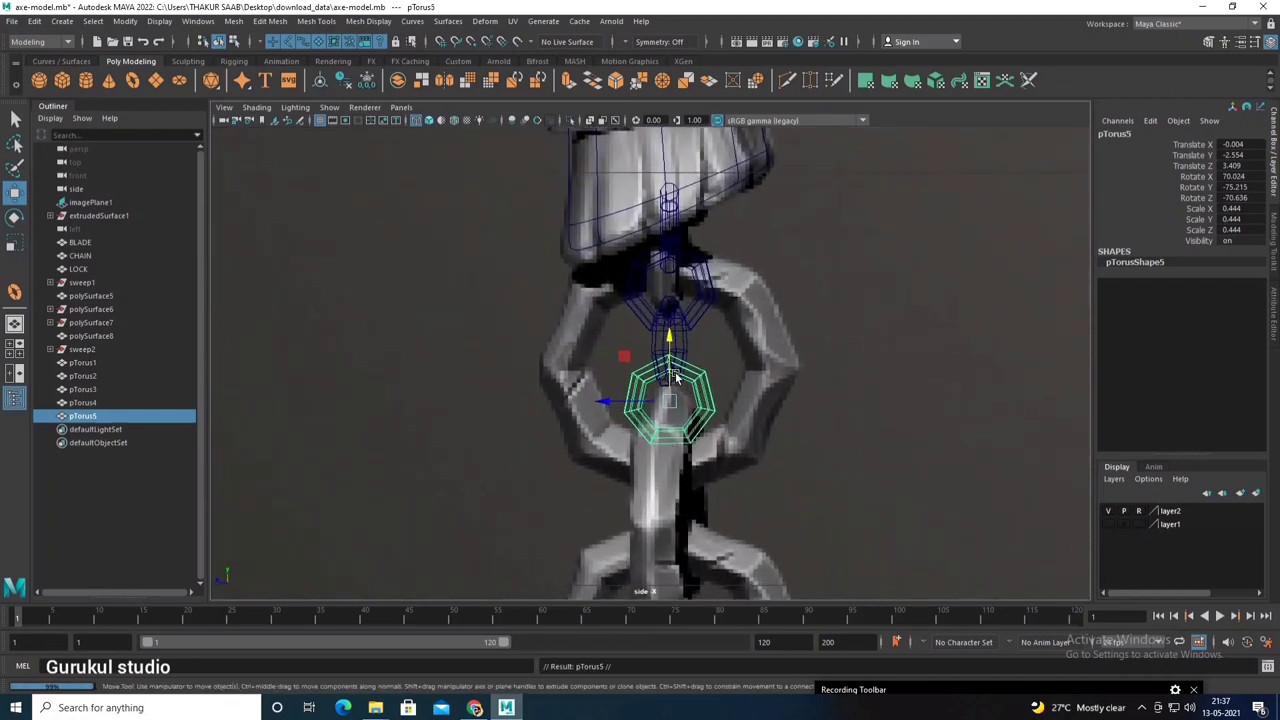
left_click(704, 337)
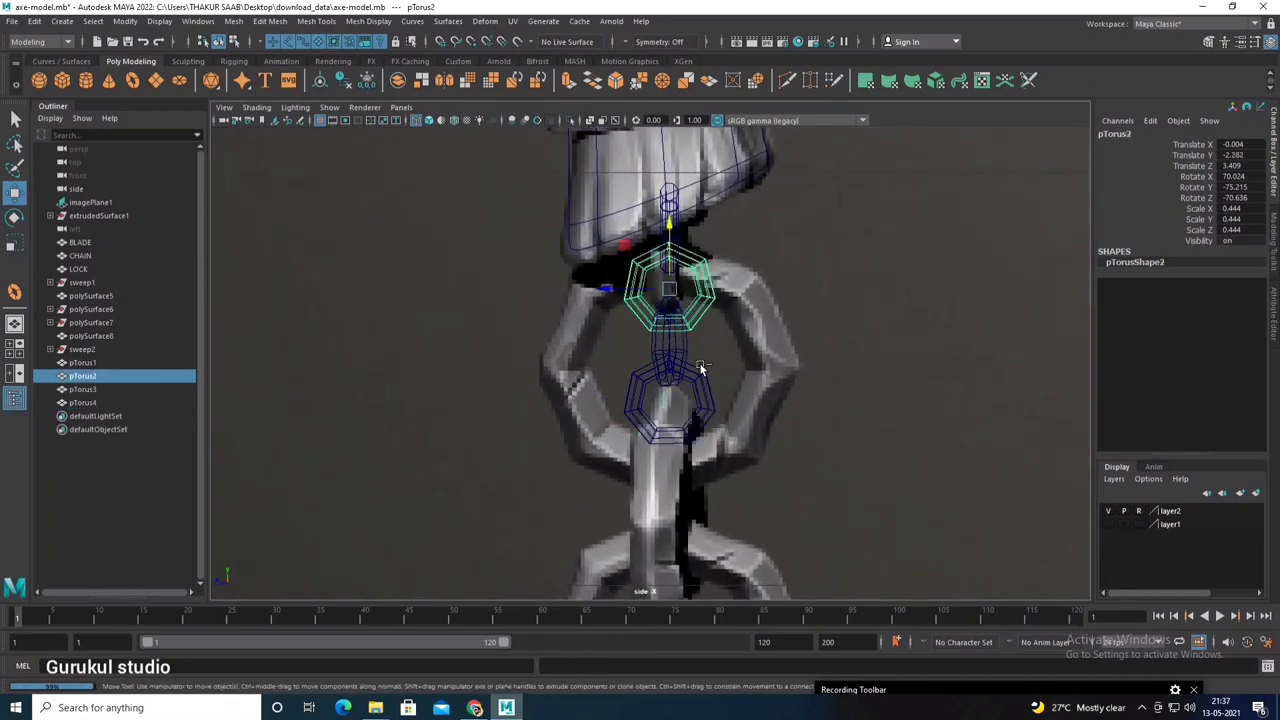
key("ctrl+d")
left_click_drag(700, 368, 668, 540)
key("ctrl+z")
key("ctrl+z")
key("ctrl+z")
key("ctrl+d")
left_click_drag(669, 250, 670, 410)
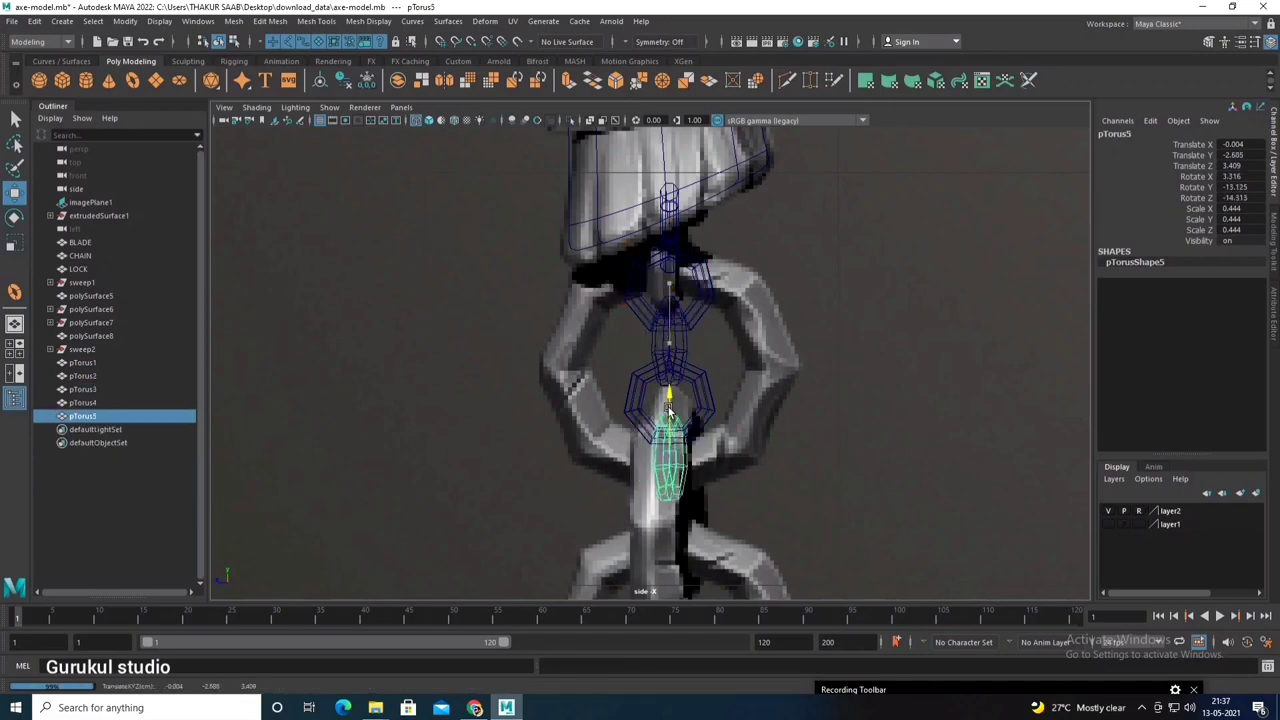
Step: Undo the extra chain links, leaving one large link
scroll(704, 446, "down", 5)
scroll(690, 455, "up", 2)
scroll(670, 465, "up", 2)
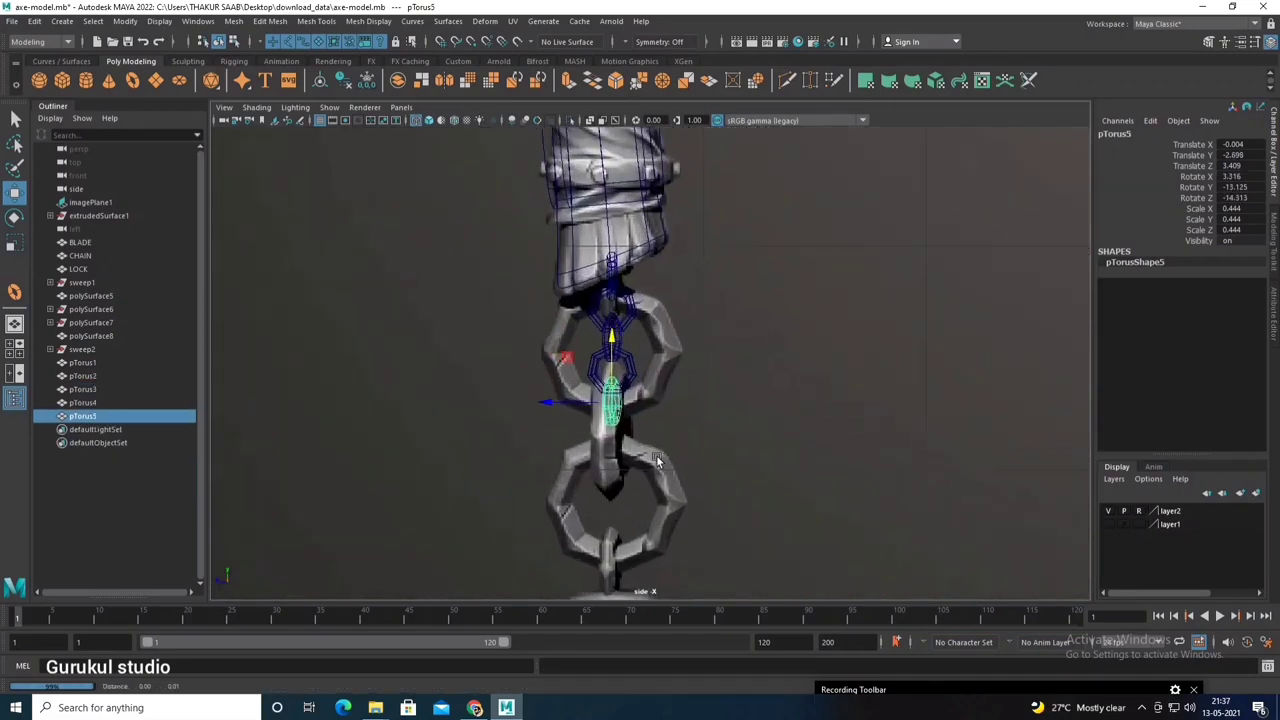
scroll(656, 471, "up", 2)
key("ctrl+z")
key("ctrl+z")
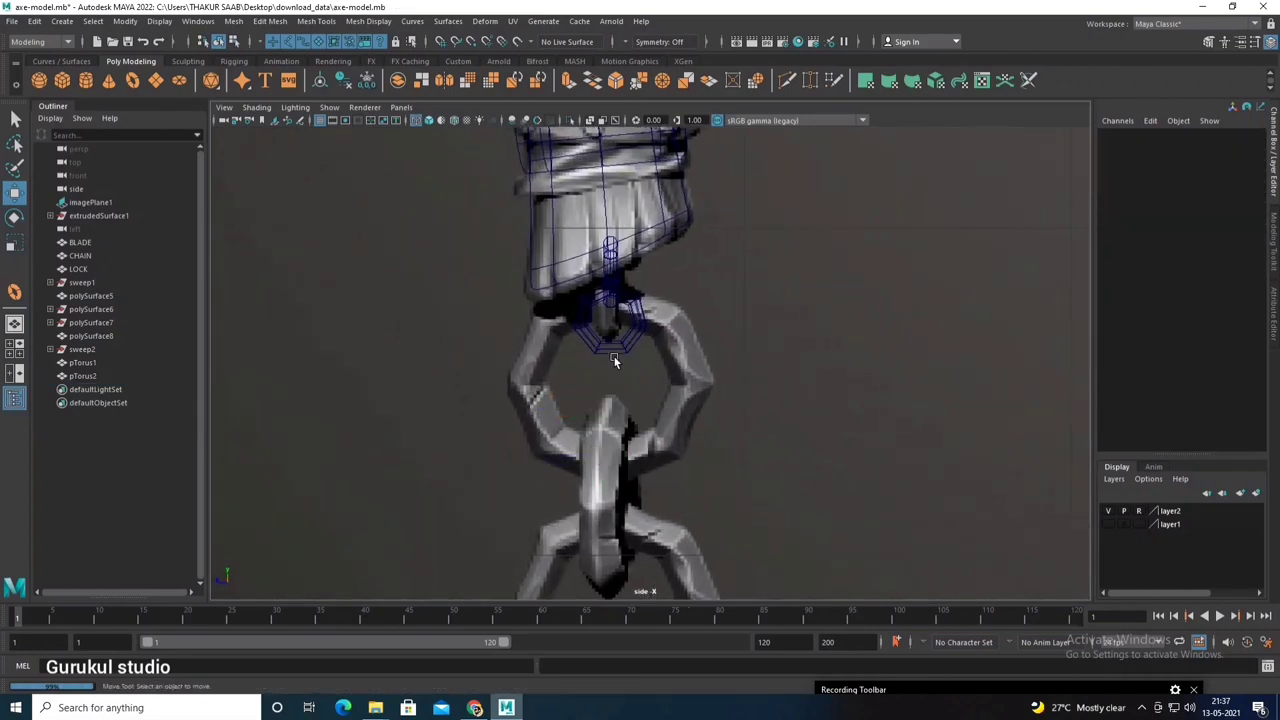
key("ctrl+z")
key("ctrl+z")
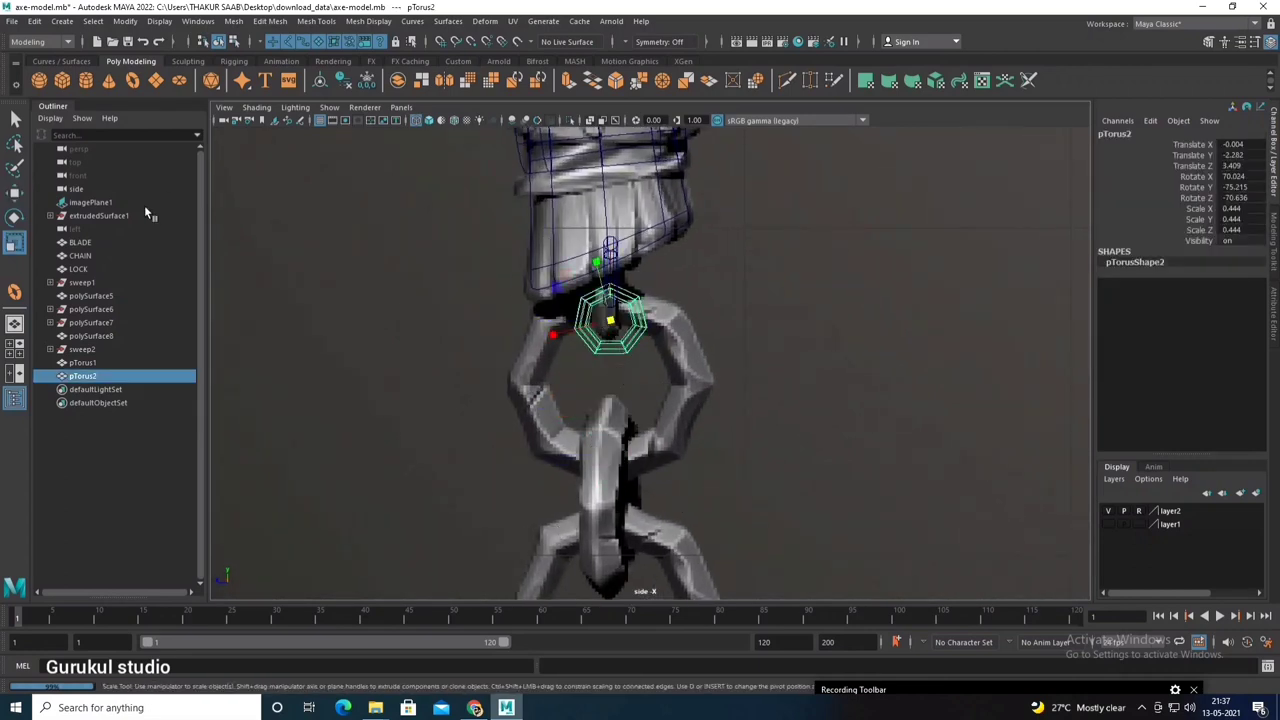
Step: Change the move axis orientation, scale the link up to about 1.108, and lower it below the handle
double_click(15, 190)
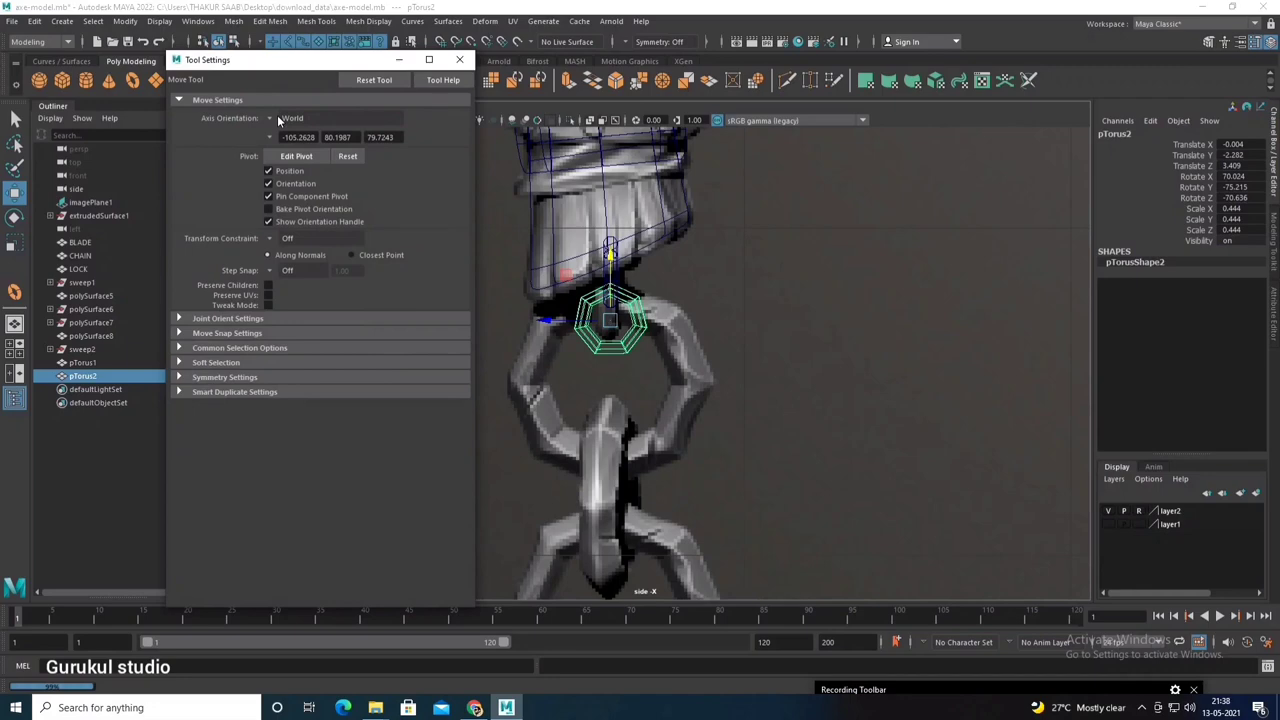
left_click(278, 118)
left_click(305, 150)
left_click(461, 60)
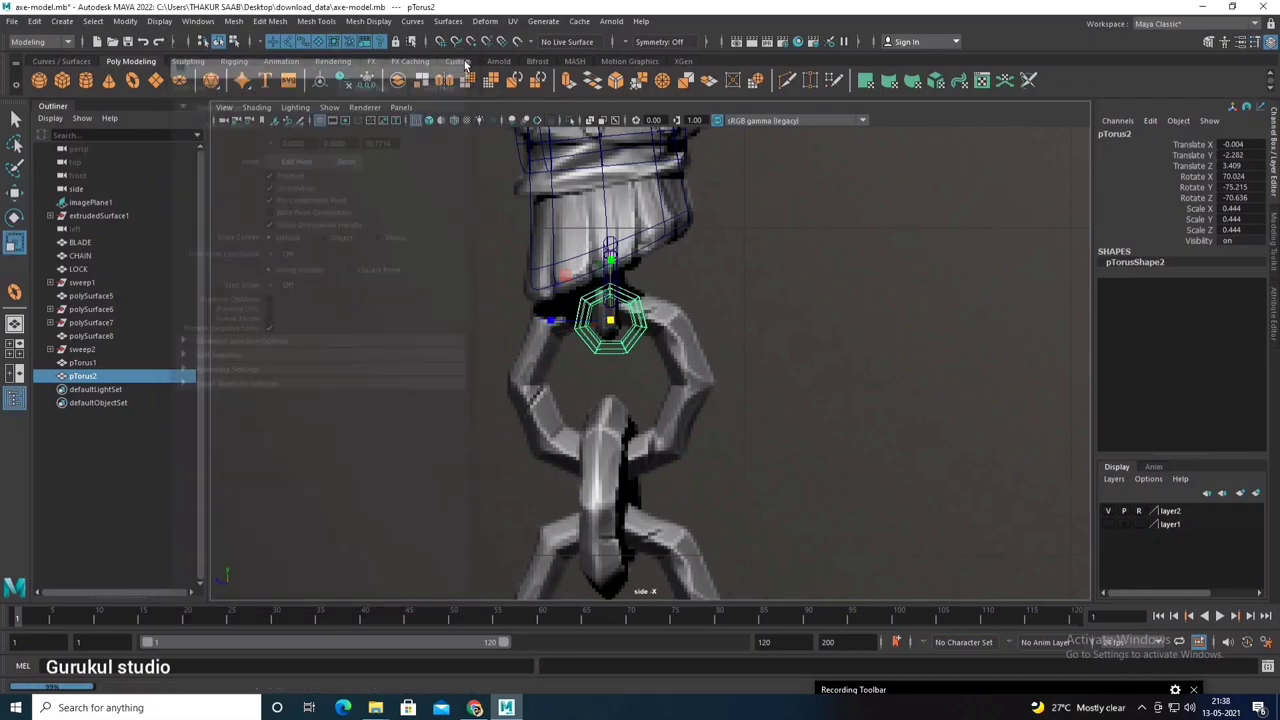
scroll(600, 330, "up", 2)
left_click_drag(586, 330, 686, 421)
left_click_drag(576, 262, 577, 318)
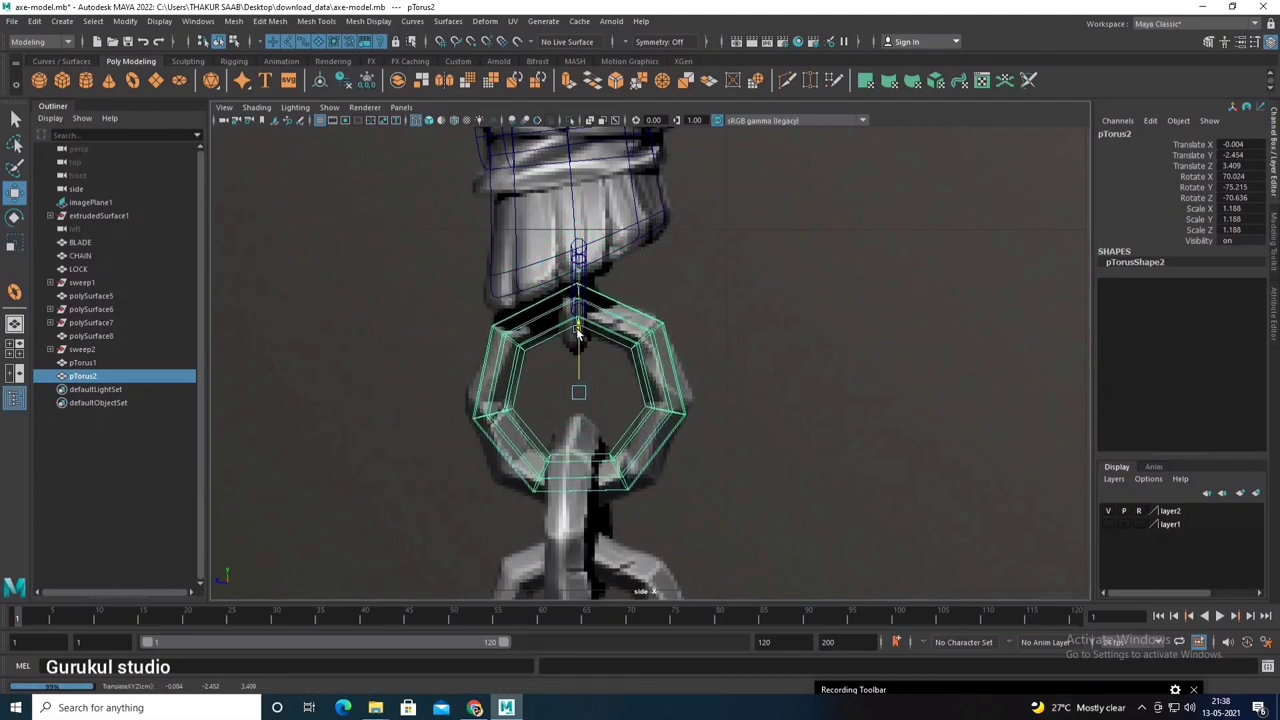
middle_click_drag(581, 387, 591, 316, "alt")
Step: Duplicate the enlarged link, move it to the next ring, and turn it edge-on to interlock
key("ctrl+d")
mouse_move(590, 240)
left_mouse_down()
mouse_move(588, 385)
mouse_move(588, 360)
mouse_move(635, 430)
mouse_move(614, 434)
left_mouse_up()
key("e")
middle_click_drag(614, 434, 600, 385, "alt")
key("w")
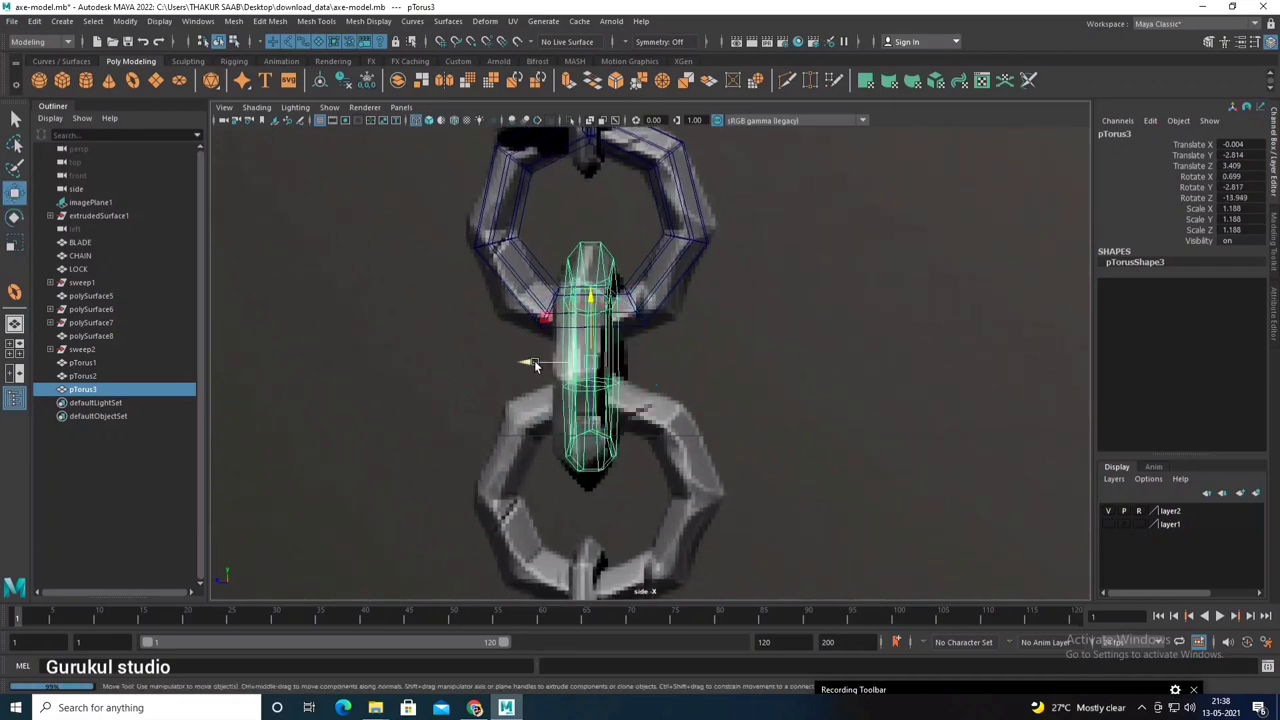
left_click(655, 271)
left_click(680, 276)
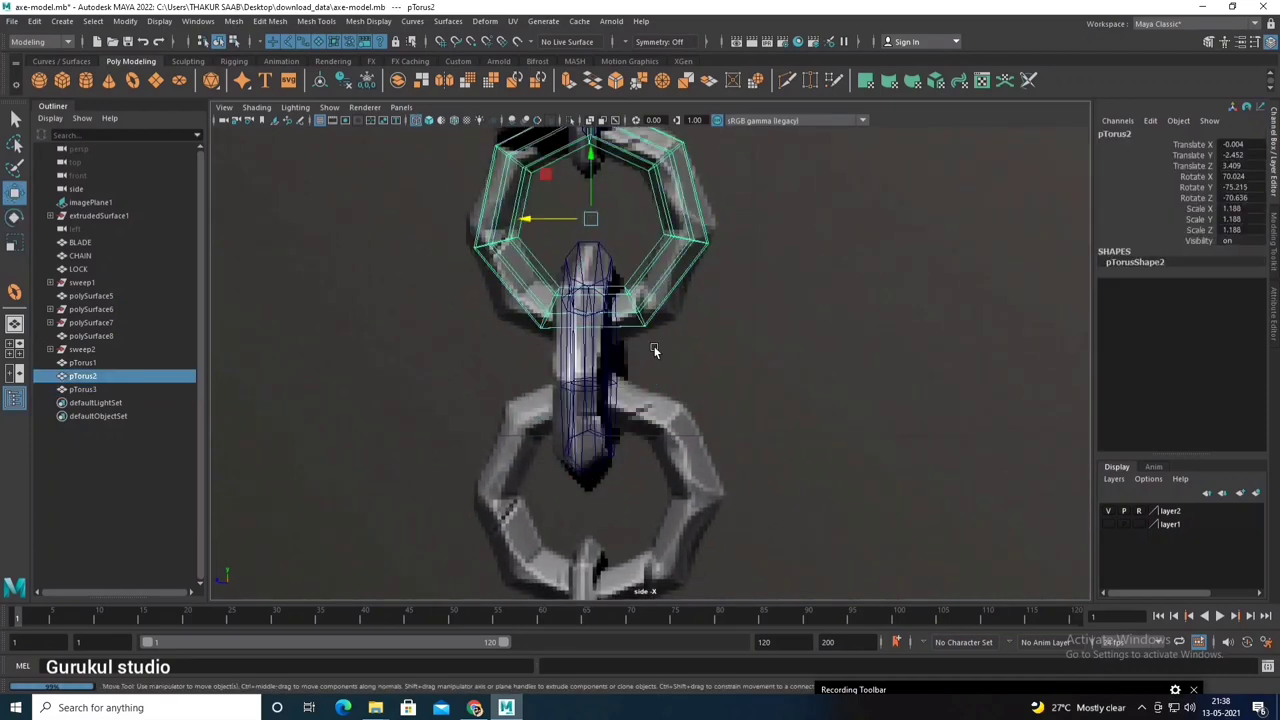
Step: Copy the top large link down to the bottom ring and duplicate the small link
key("ctrl+d")
left_click_drag(609, 232, 593, 445)
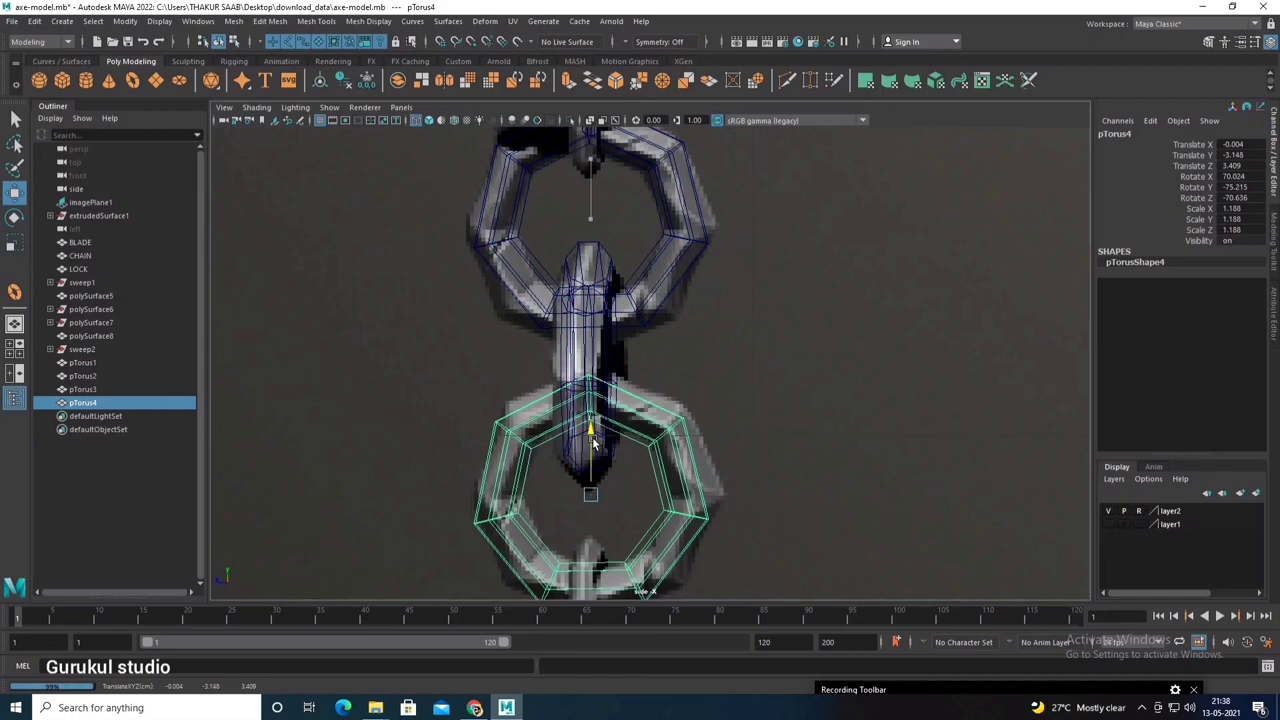
mouse_move(593, 445)
middle_mouse_down("alt")
mouse_move(606, 282)
mouse_move(643, 276)
middle_mouse_up("alt")
scroll(607, 283, "down", 5)
scroll(620, 290, "up", 4)
left_click(630, 250)
key("ctrl+d")
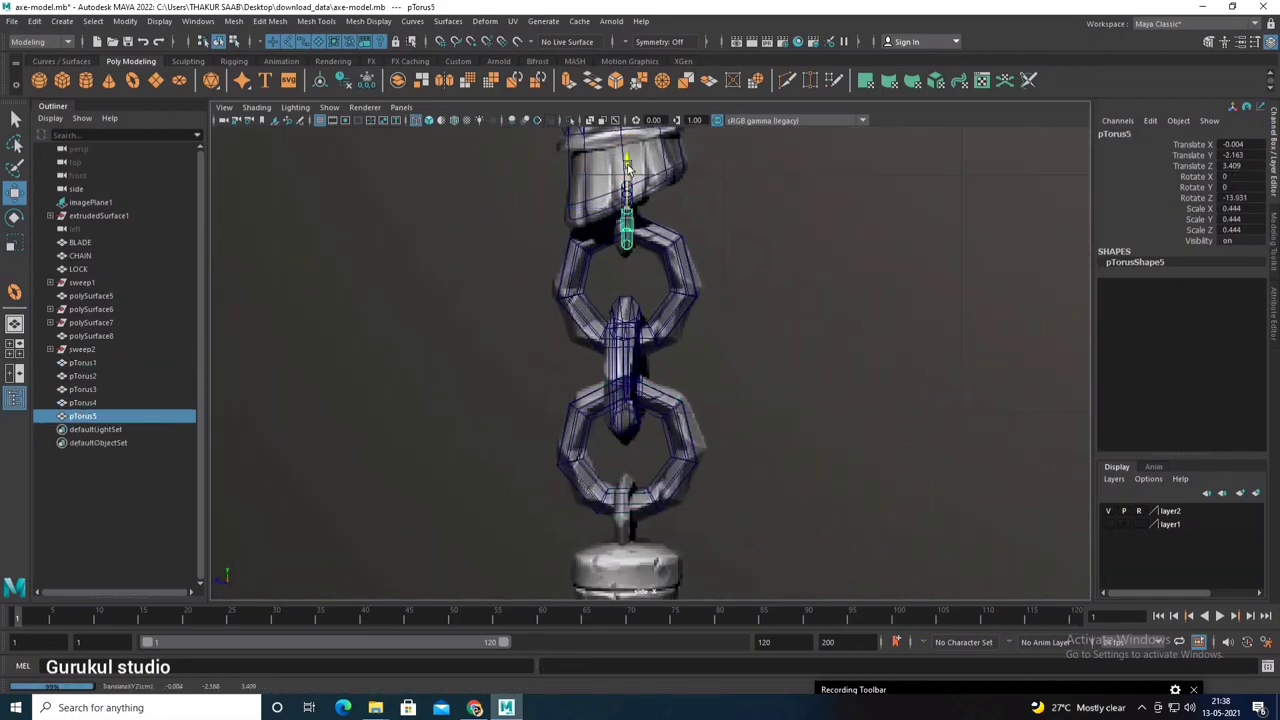
key("space")
key("space")
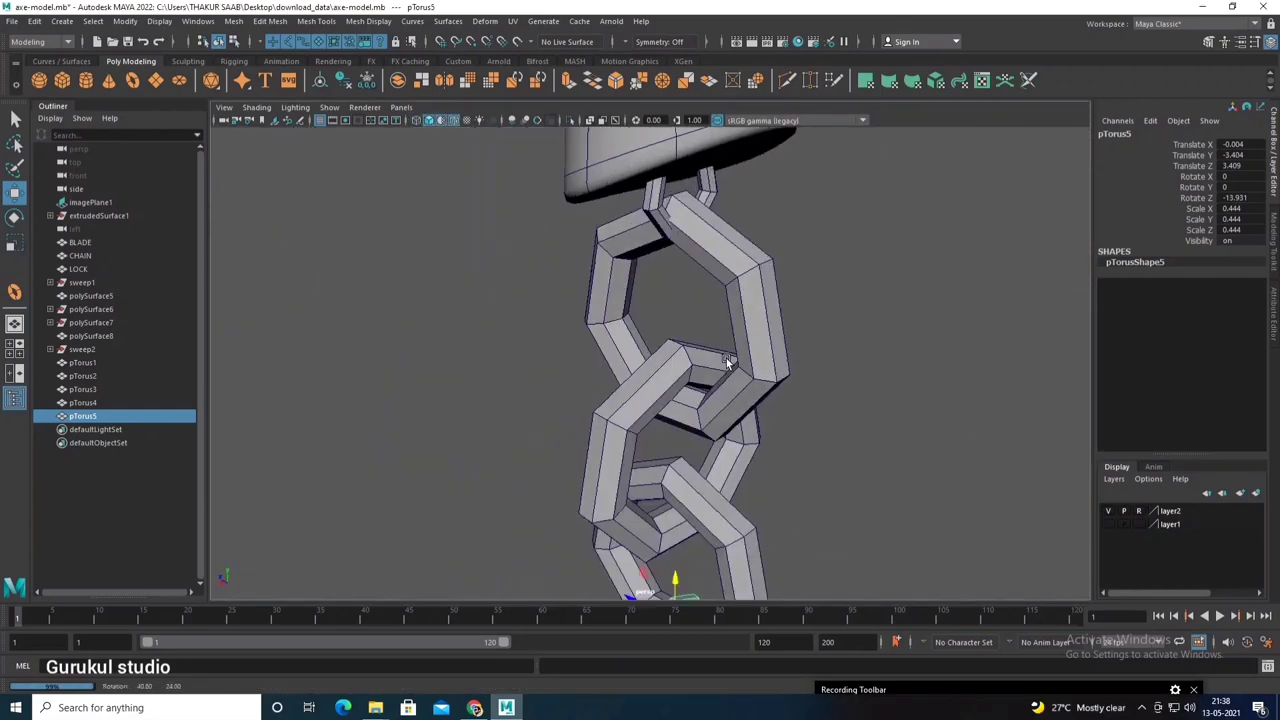
Step: Nudge the small top link slightly down and revert the end link's last change
scroll(648, 308, "up", 2)
left_click(648, 308)
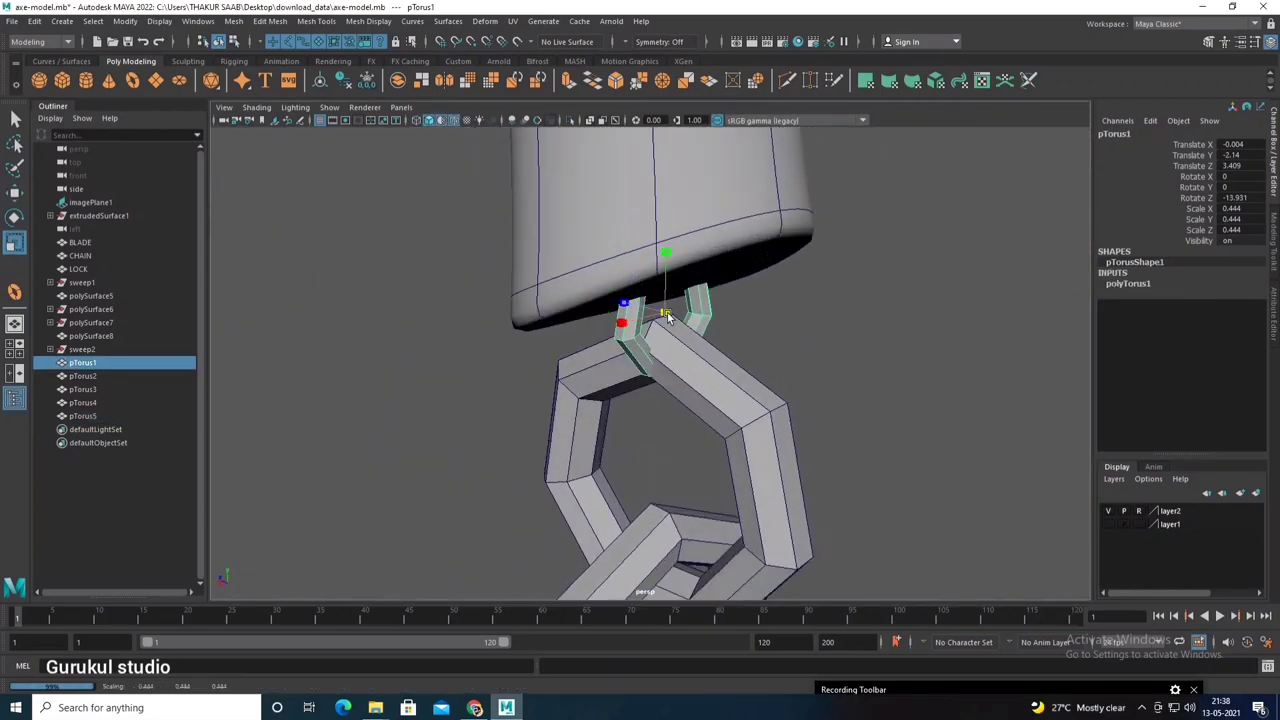
left_click_drag(665, 254, 665, 258)
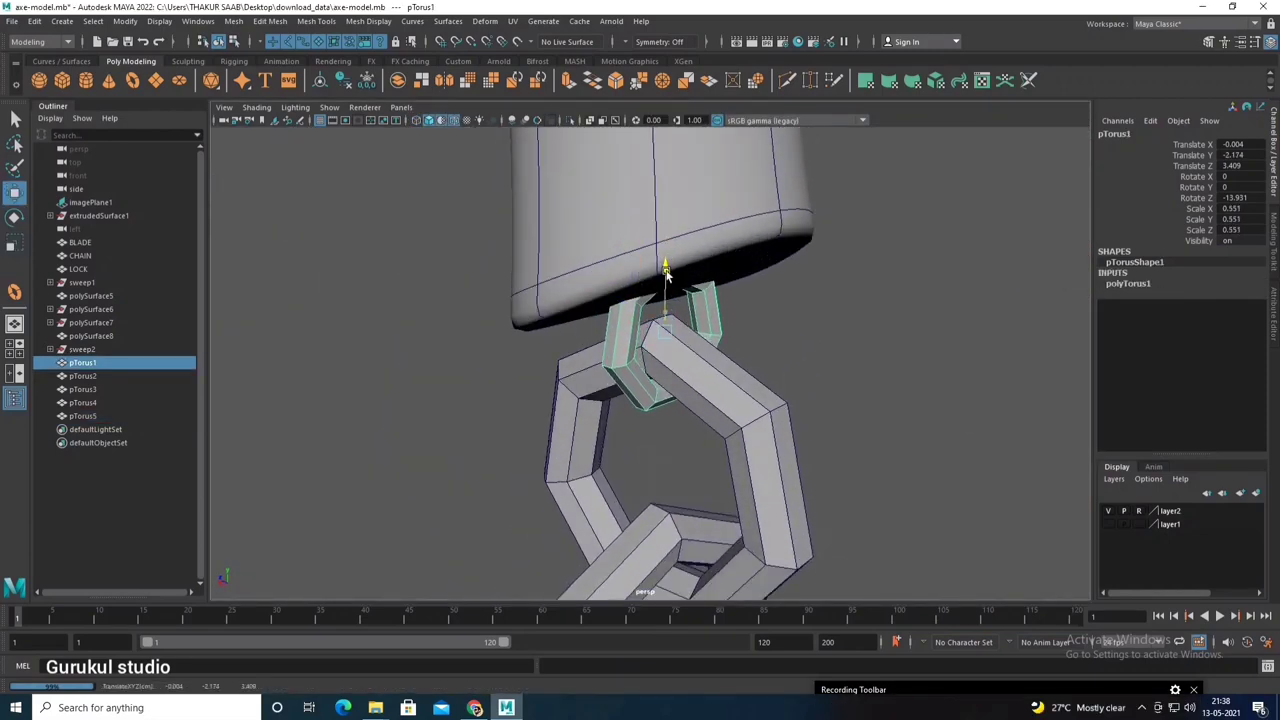
scroll(665, 270, "down", 6)
left_click(648, 484)
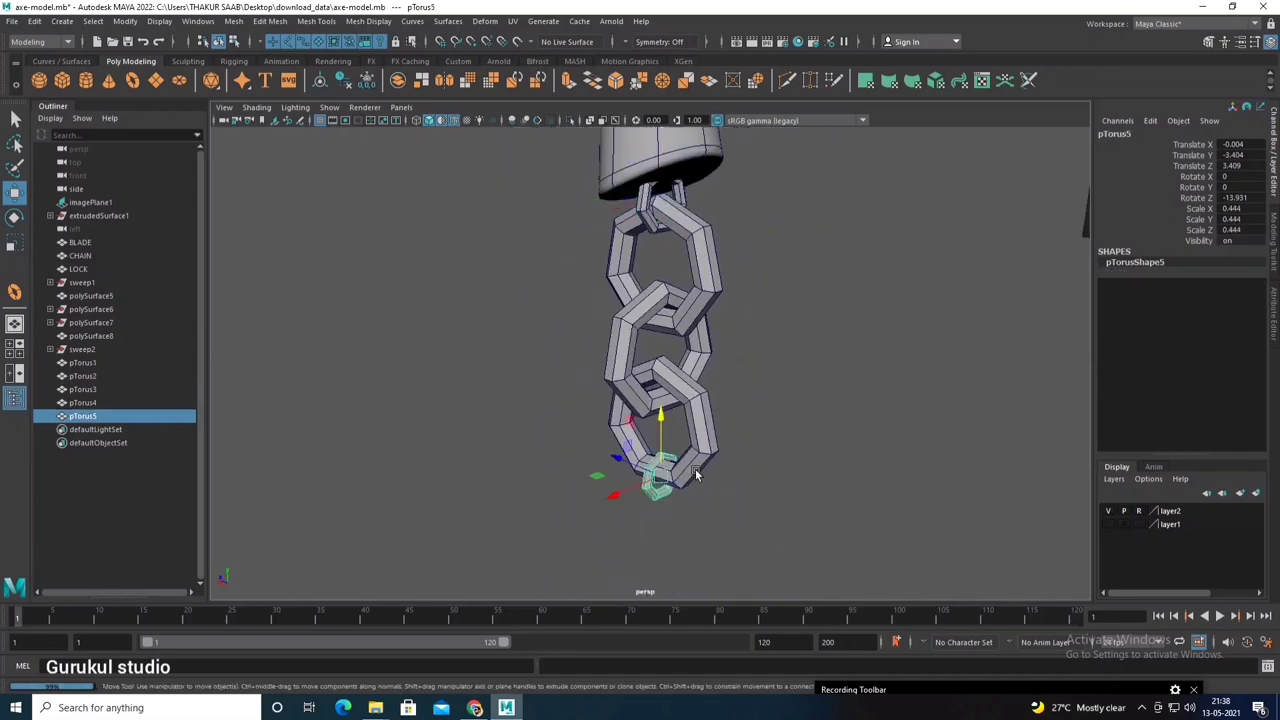
key("ctrl+z")
key("ctrl+z")
key("ctrl+z")
key("ctrl+z")
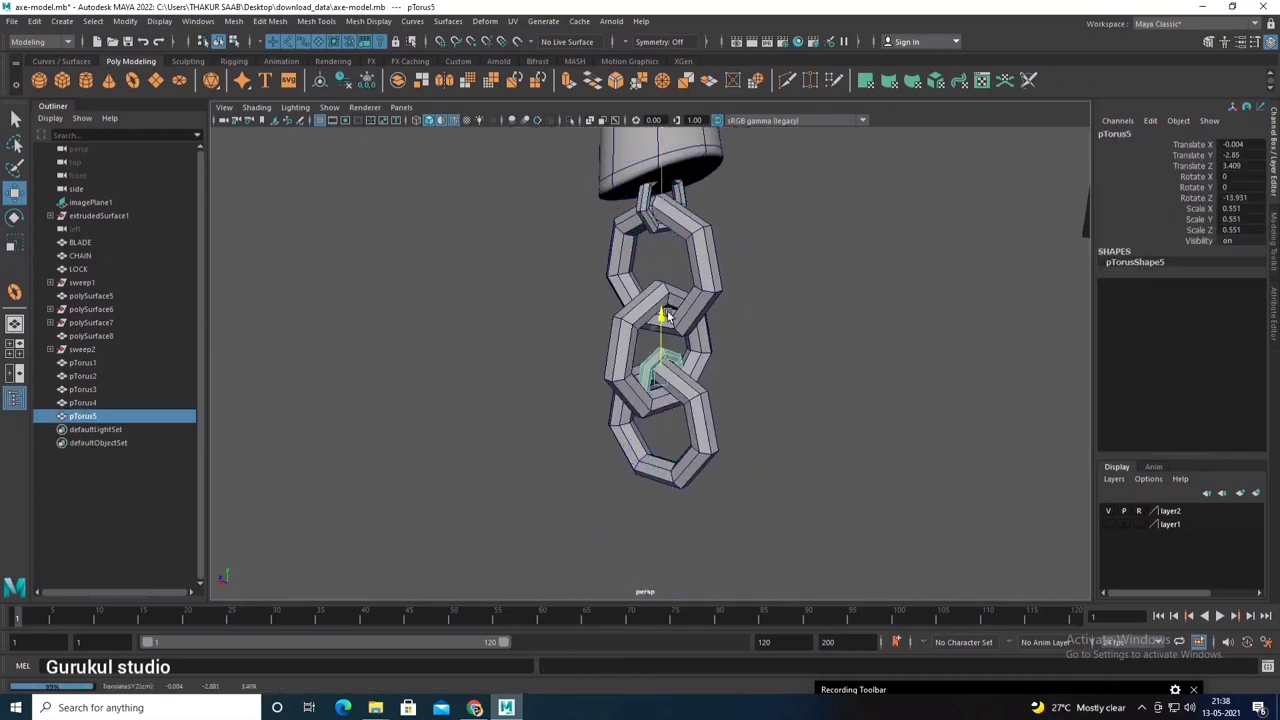
Step: In the front view, shift the end link along Z to join the last ring to the pendant
key("space")
key("space")
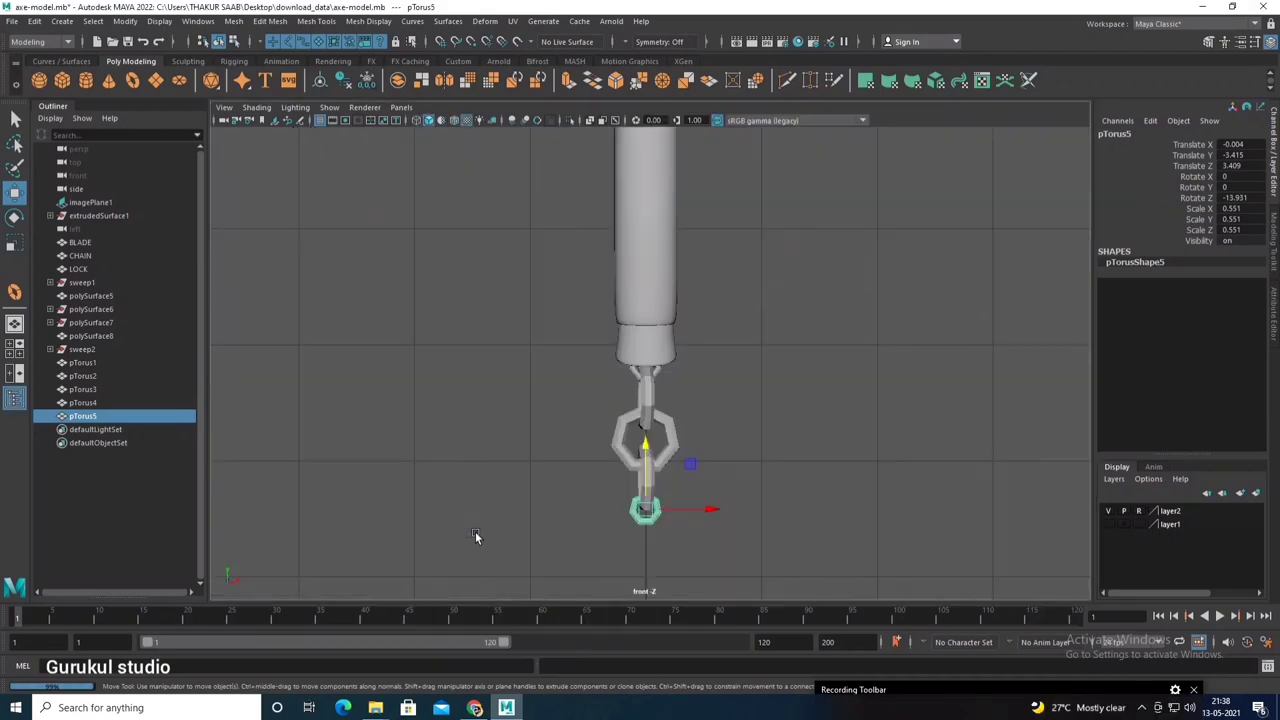
key("space")
key("space")
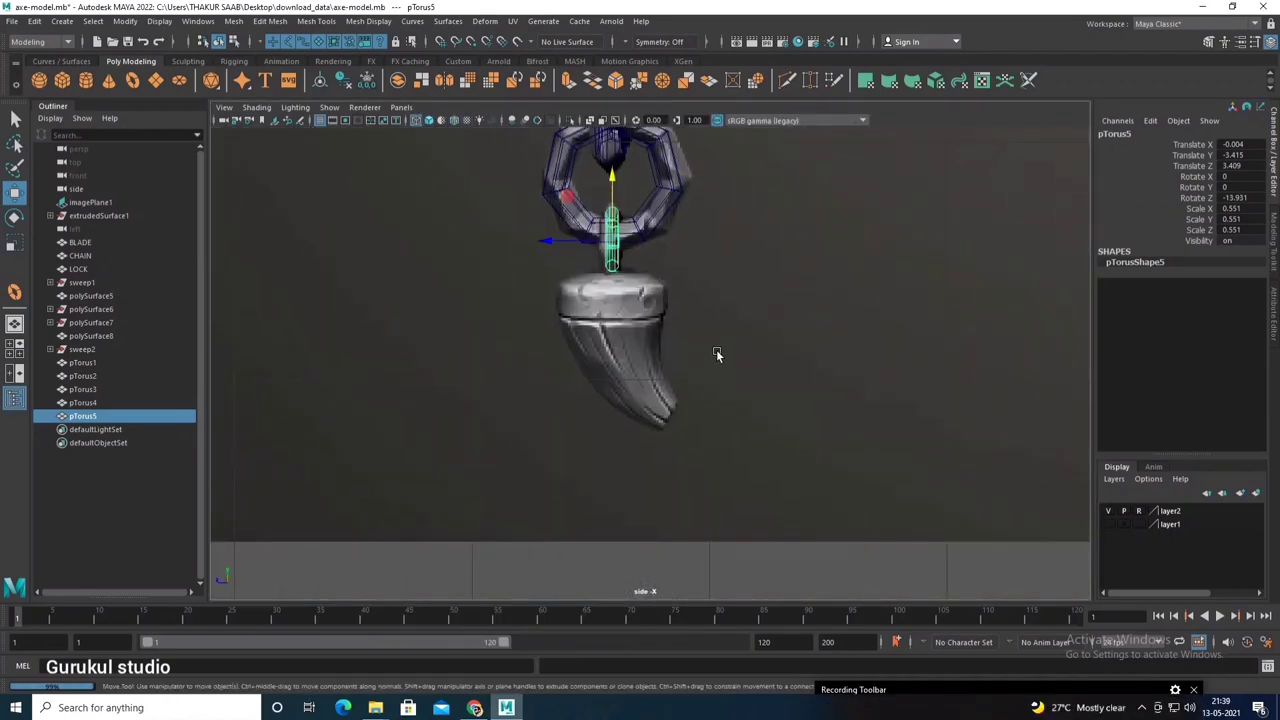
scroll(612, 160, "up", 3)
scroll(612, 160, "up", 2)
left_click_drag(584, 370, 578, 372)
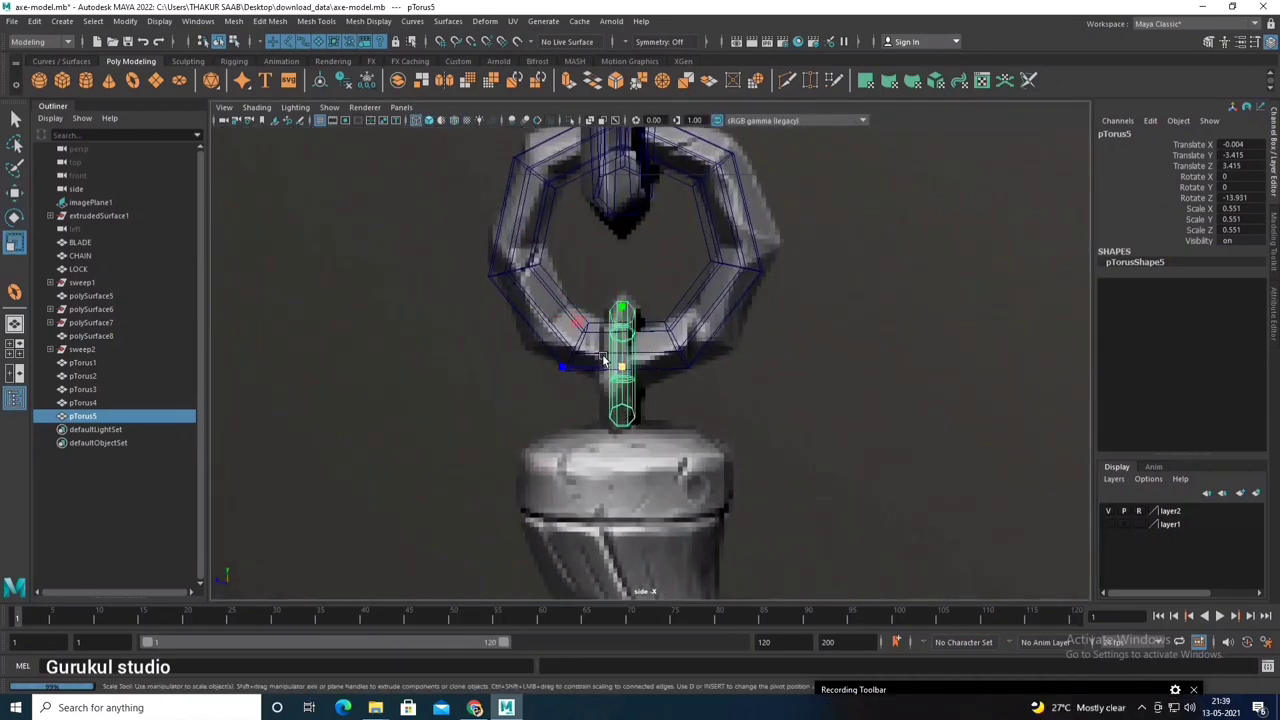
middle_click_drag(544, 375, 514, 308, "alt")
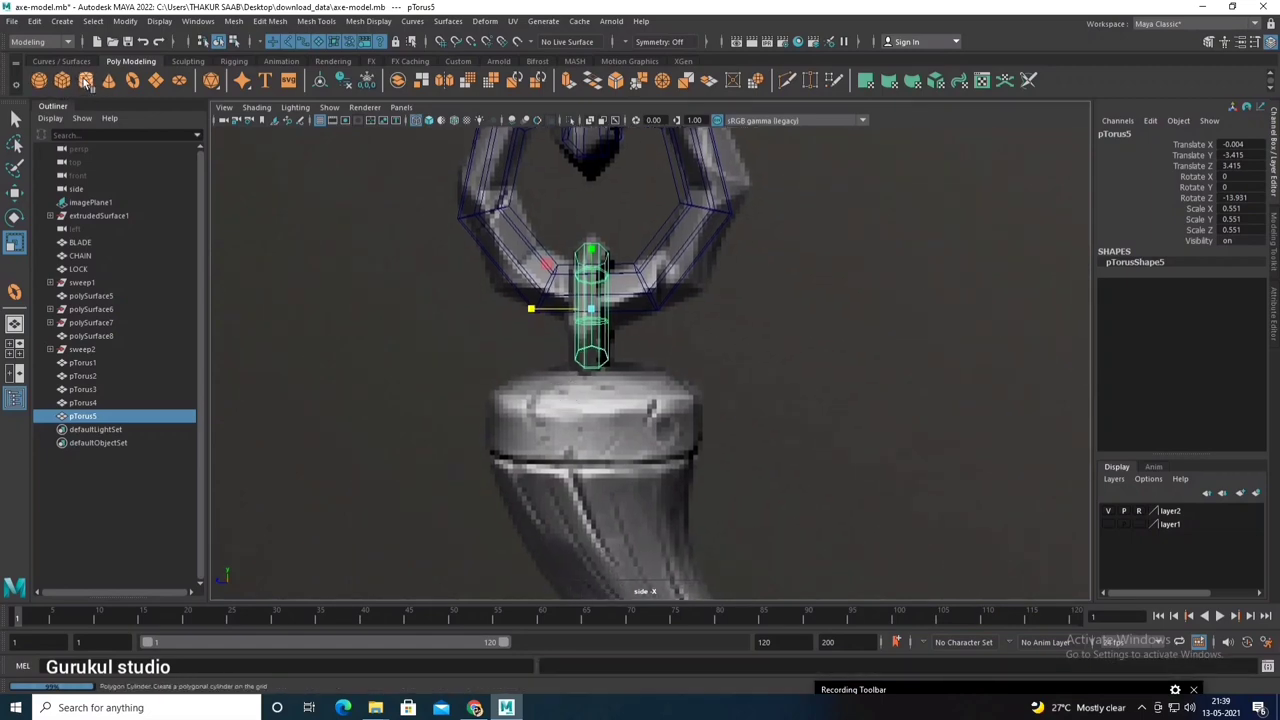
left_click(87, 84)
key("space")
Step: Draw the cylinder at the link centre in the top view and move it down onto the pendant top
key("space")
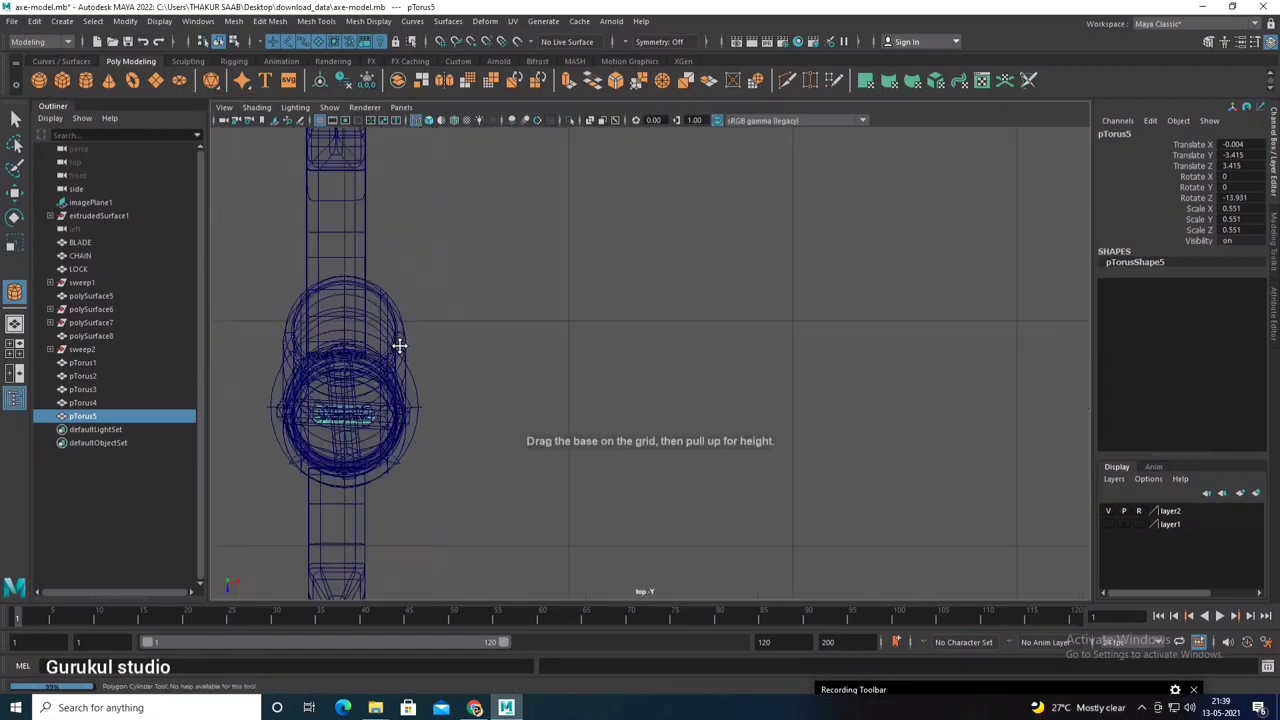
middle_click_drag(400, 343, 563, 371, "alt")
scroll(581, 381, "up", 3)
left_click(581, 381)
key("space")
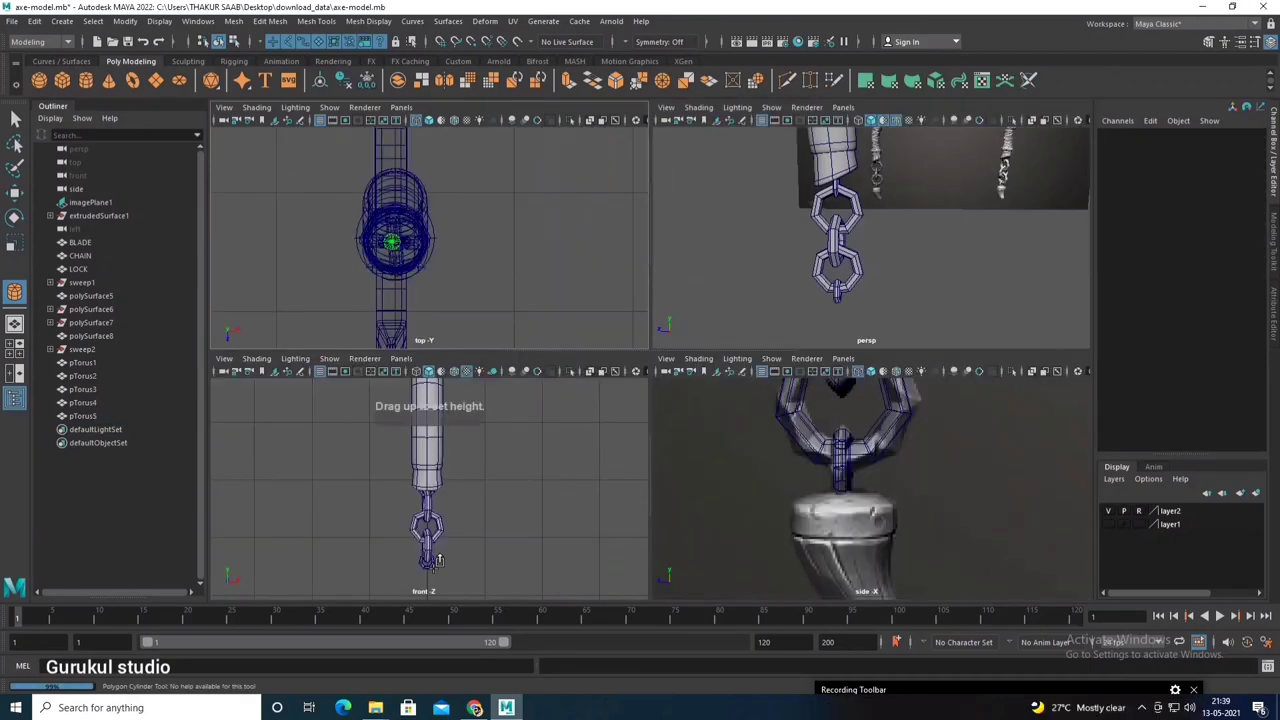
key("space")
key("space")
key("space")
scroll(657, 437, "down", 5)
scroll(640, 420, "up", 2)
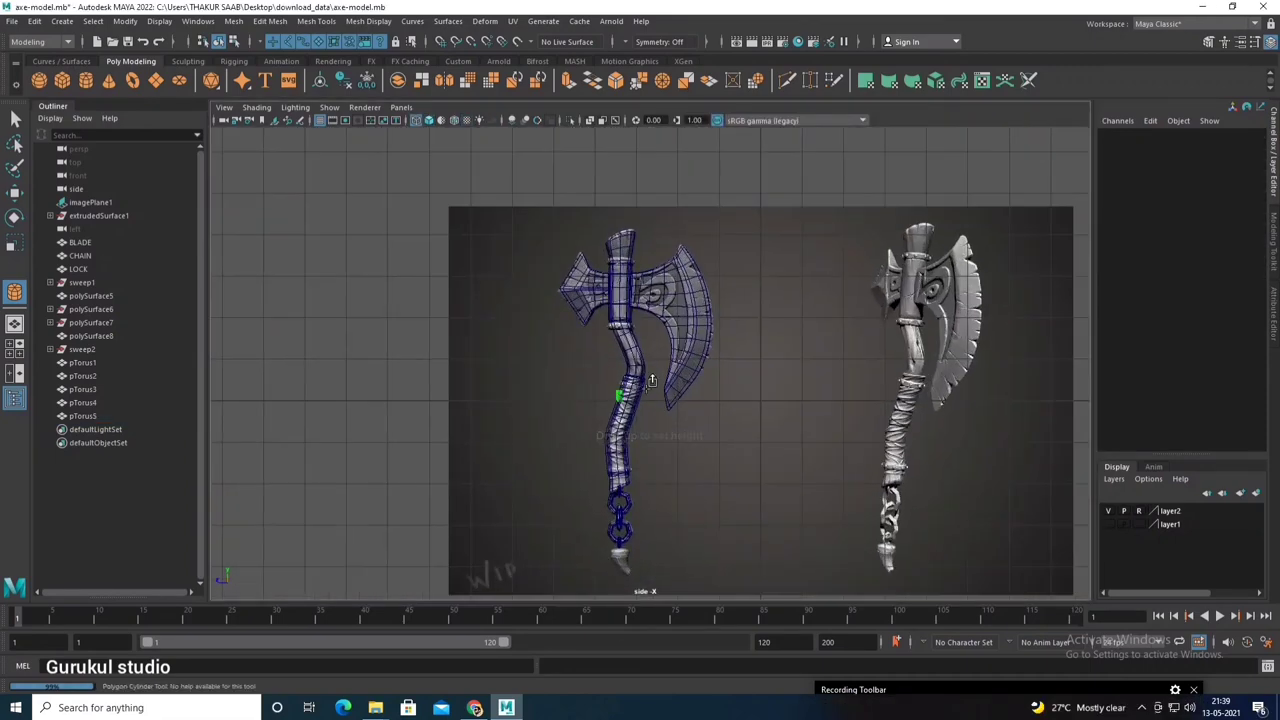
key("w")
scroll(637, 369, "up", 2)
left_click_drag(637, 369, 620, 422)
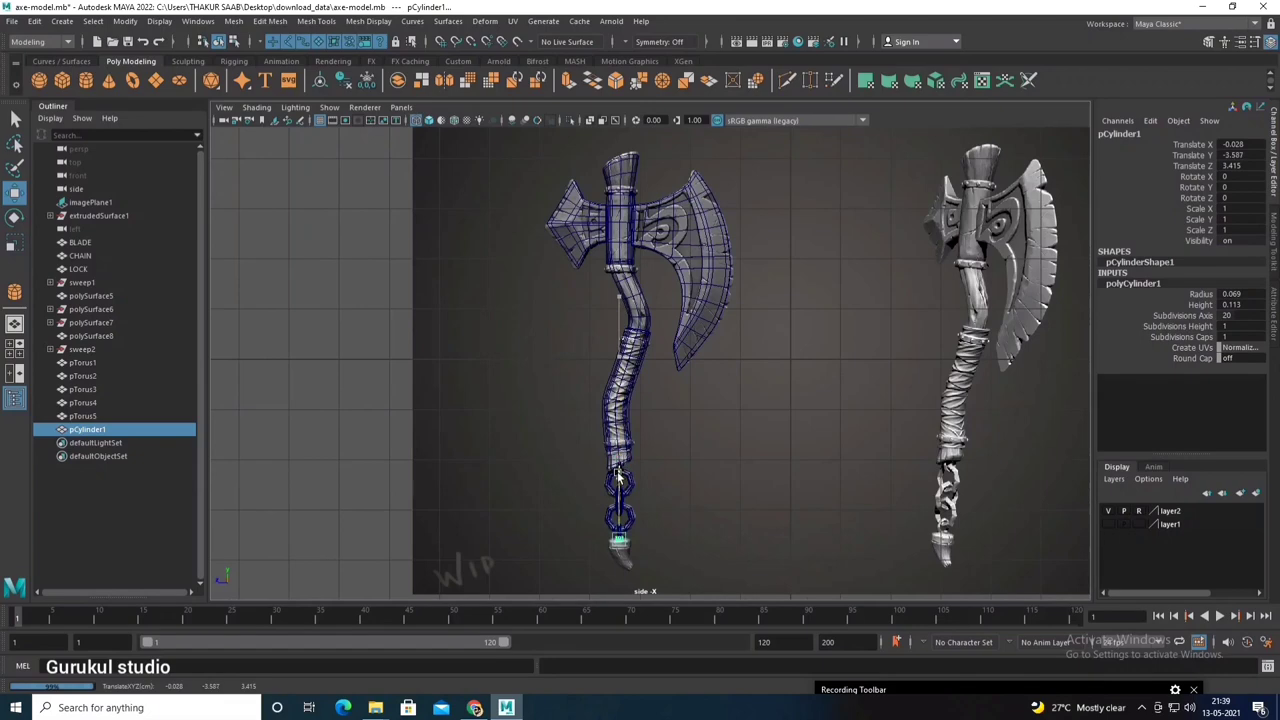
scroll(618, 478, "up", 3)
scroll(636, 415, "up", 3)
scroll(629, 376, "up", 2)
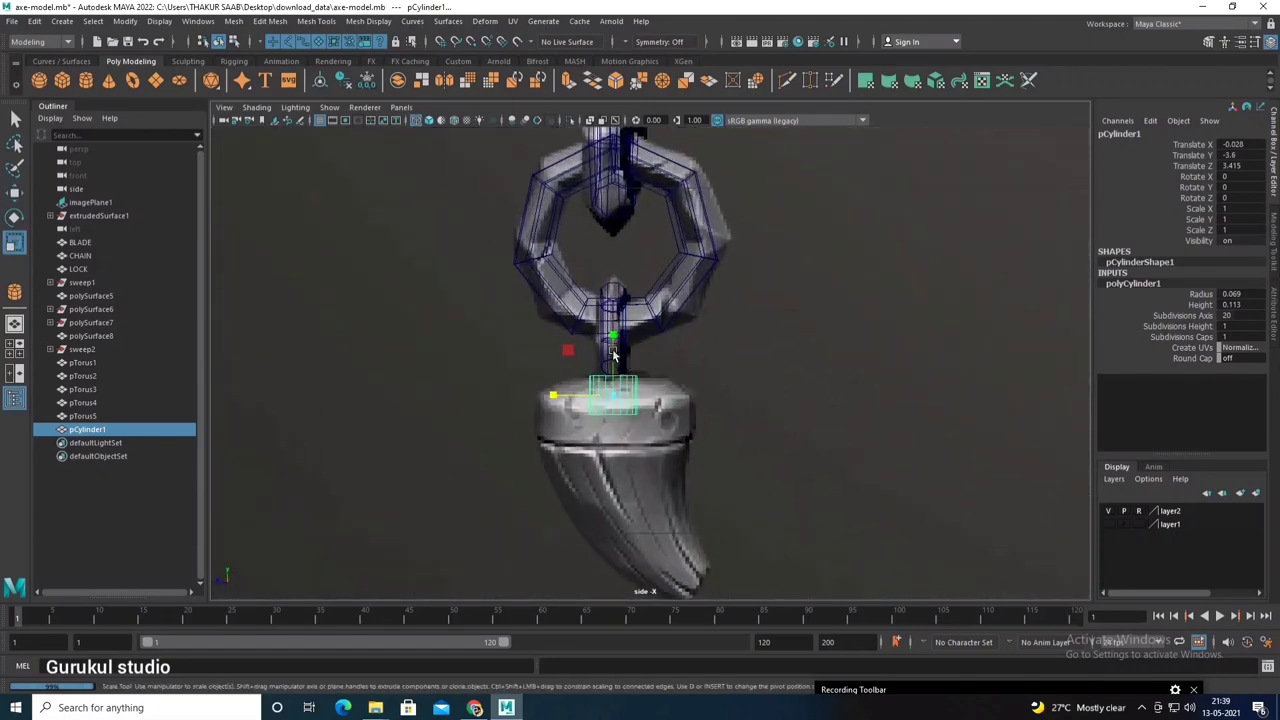
Step: Scale the cylinder to 3.4 to cap the pendant, then select its faces
key("r")
left_click_drag(613, 395, 663, 403)
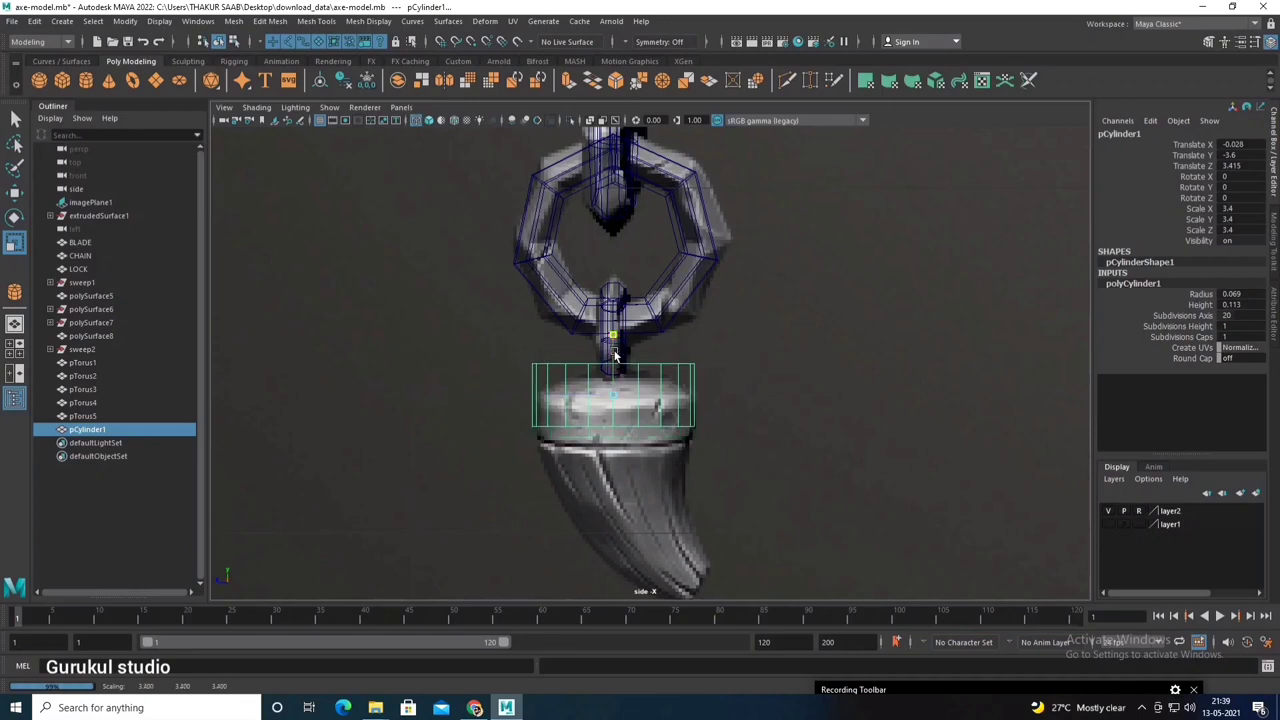
left_click_drag(615, 352, 614, 365)
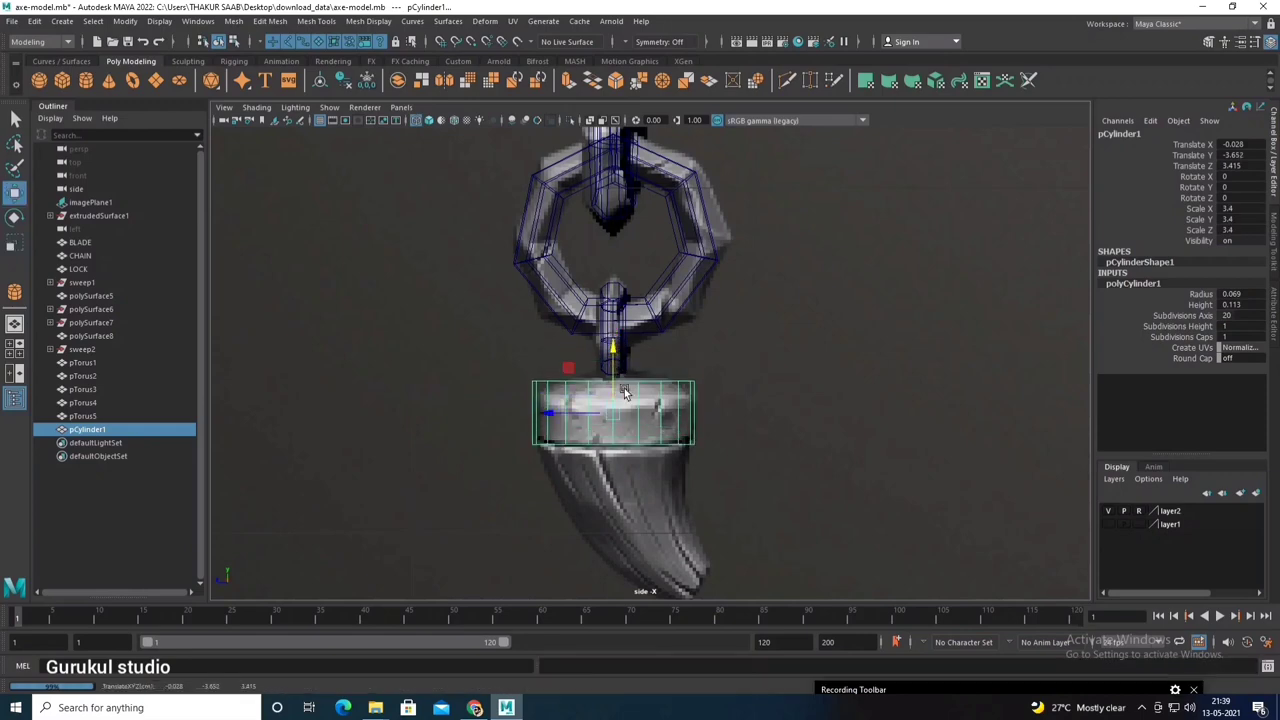
key("space")
key("space")
scroll(568, 416, "up", 2)
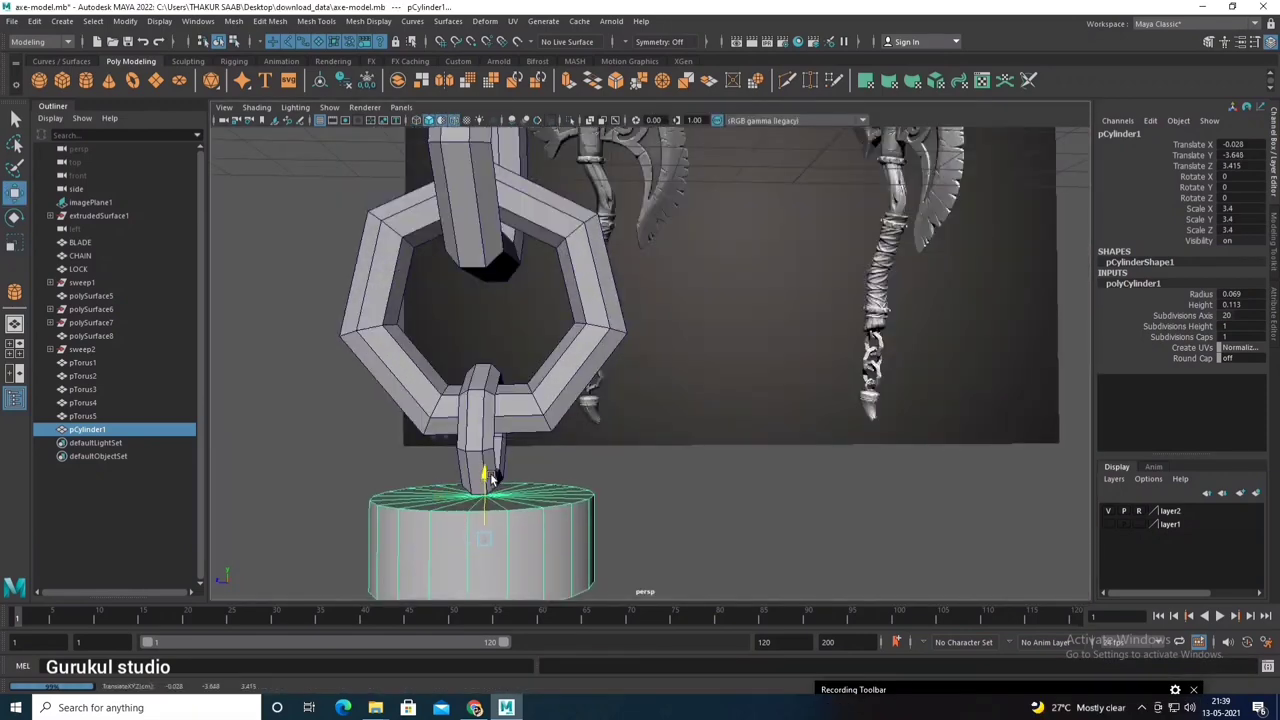
key("space")
key("space")
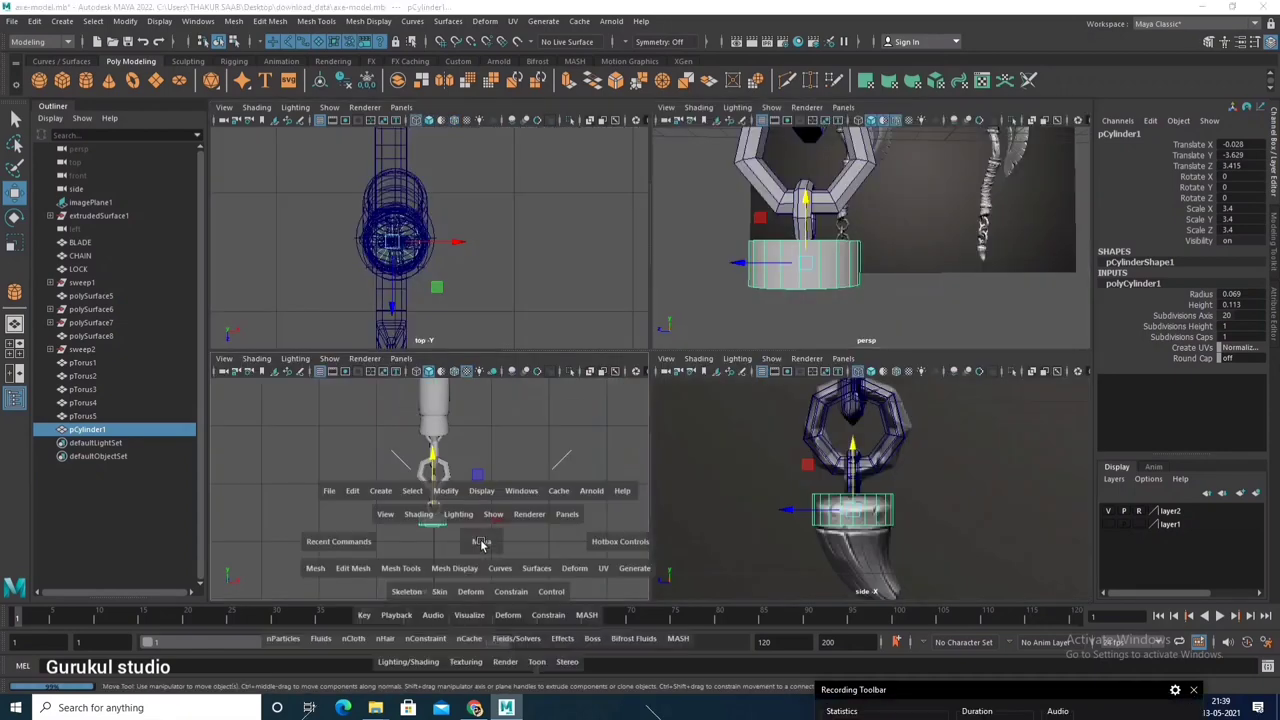
right_click(670, 340)
left_click_drag(491, 371, 777, 415)
Step: Extrude the cylinder's faces twice and pull the second extrusion into a rim band
left_click_drag(476, 290, 760, 330)
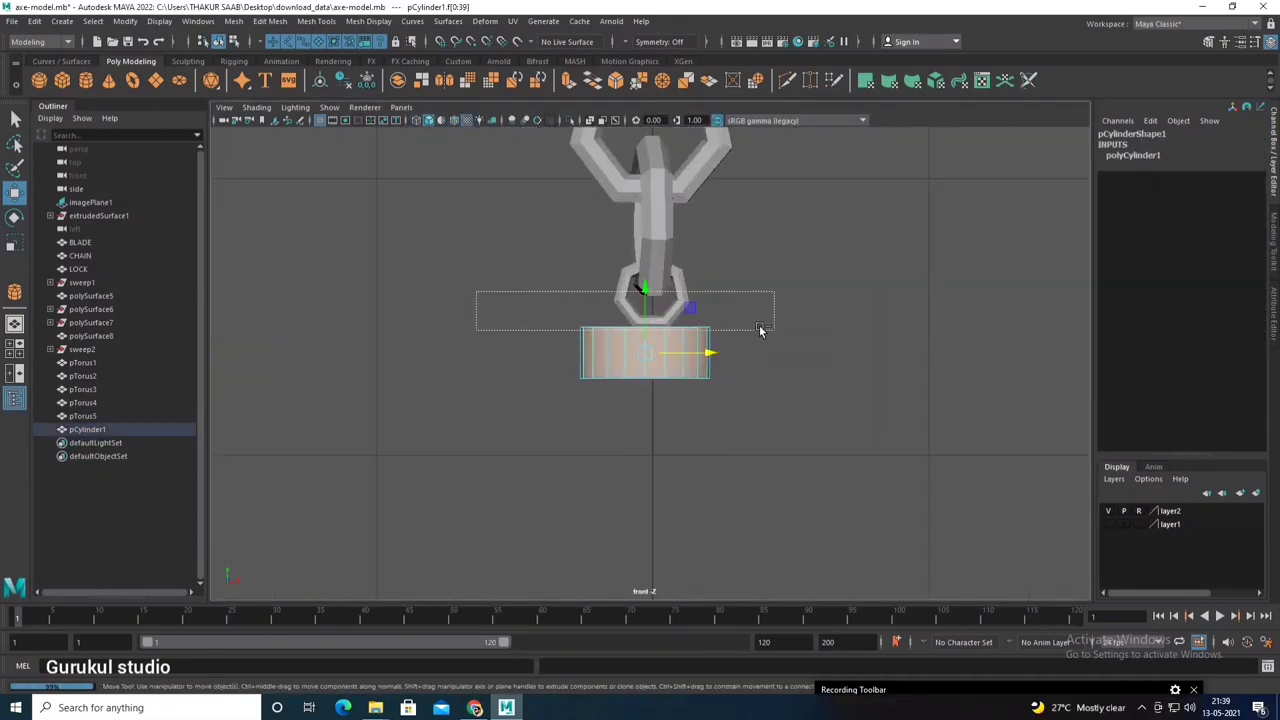
key("ctrl+e")
scroll(660, 395, "up", 1)
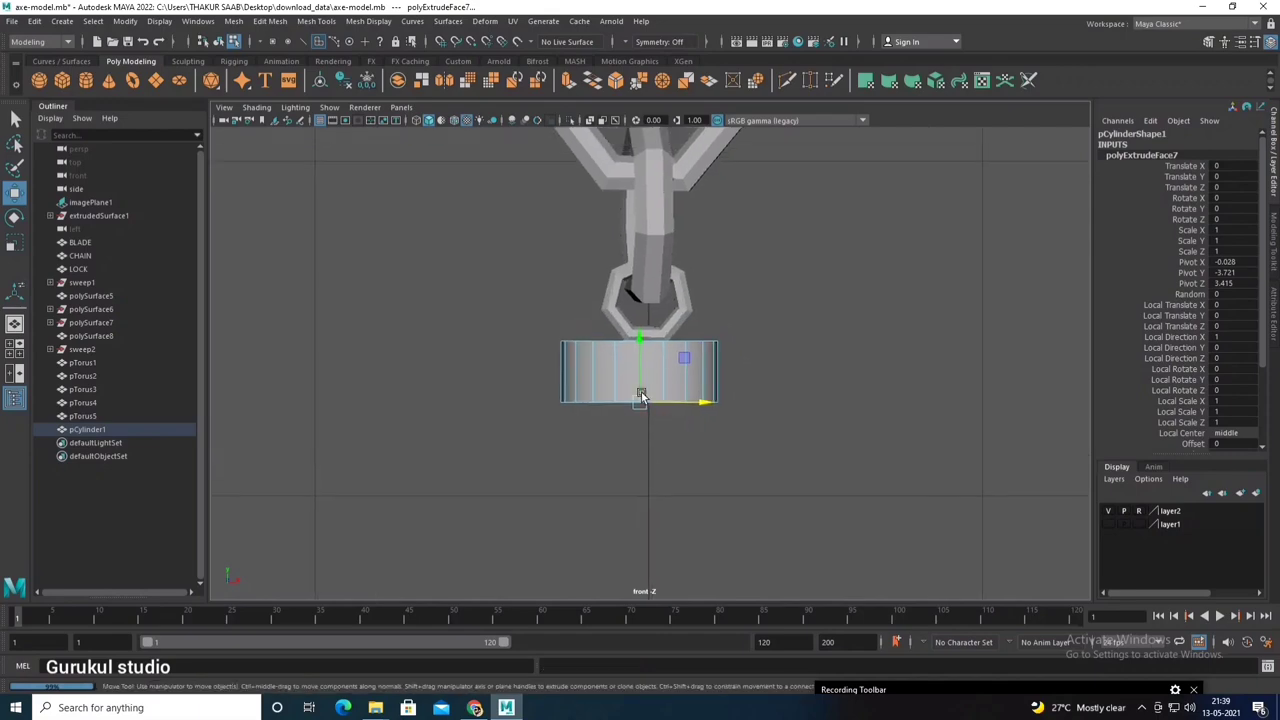
left_click_drag(640, 385, 779, 493)
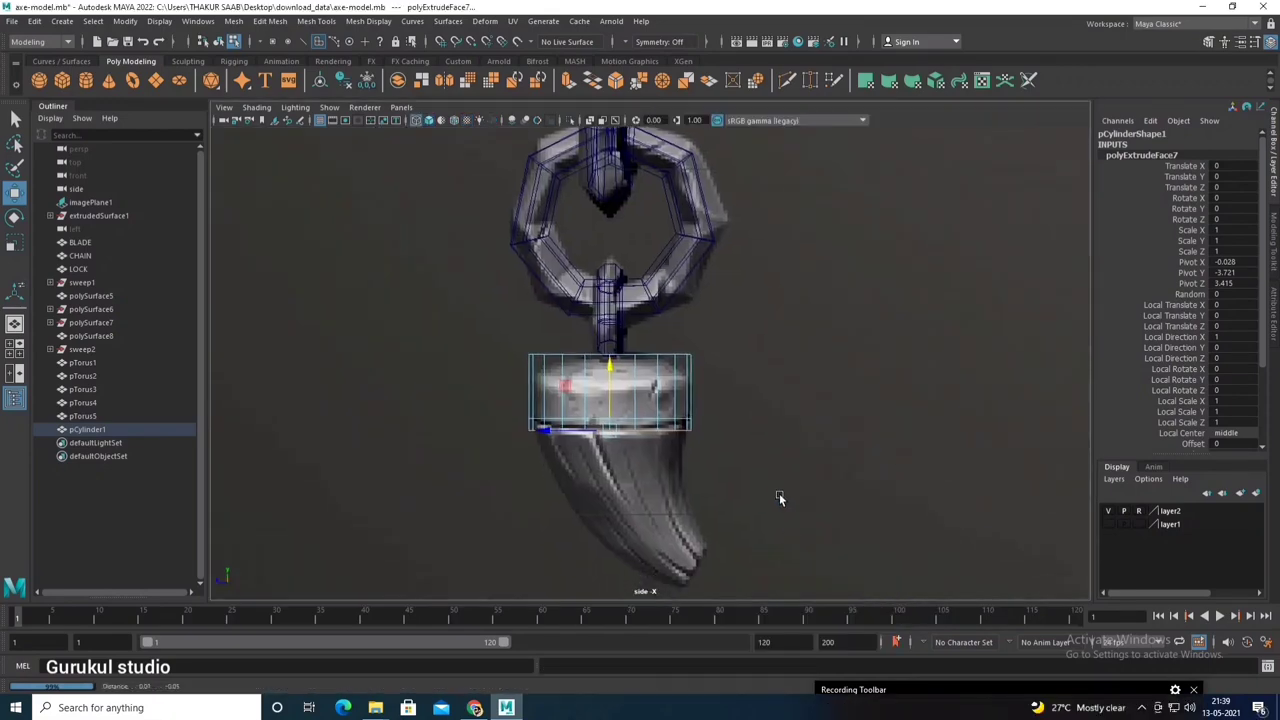
scroll(700, 470, "up", 3)
scroll(660, 464, "up", 2)
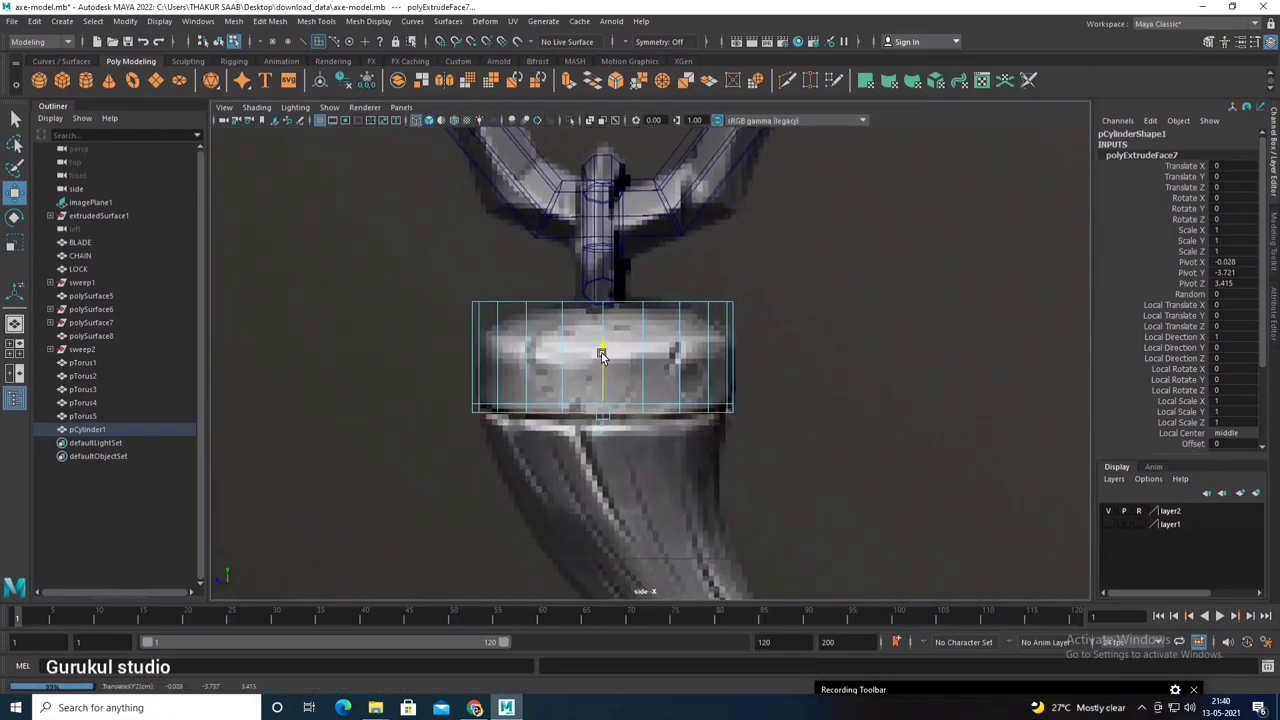
key("r")
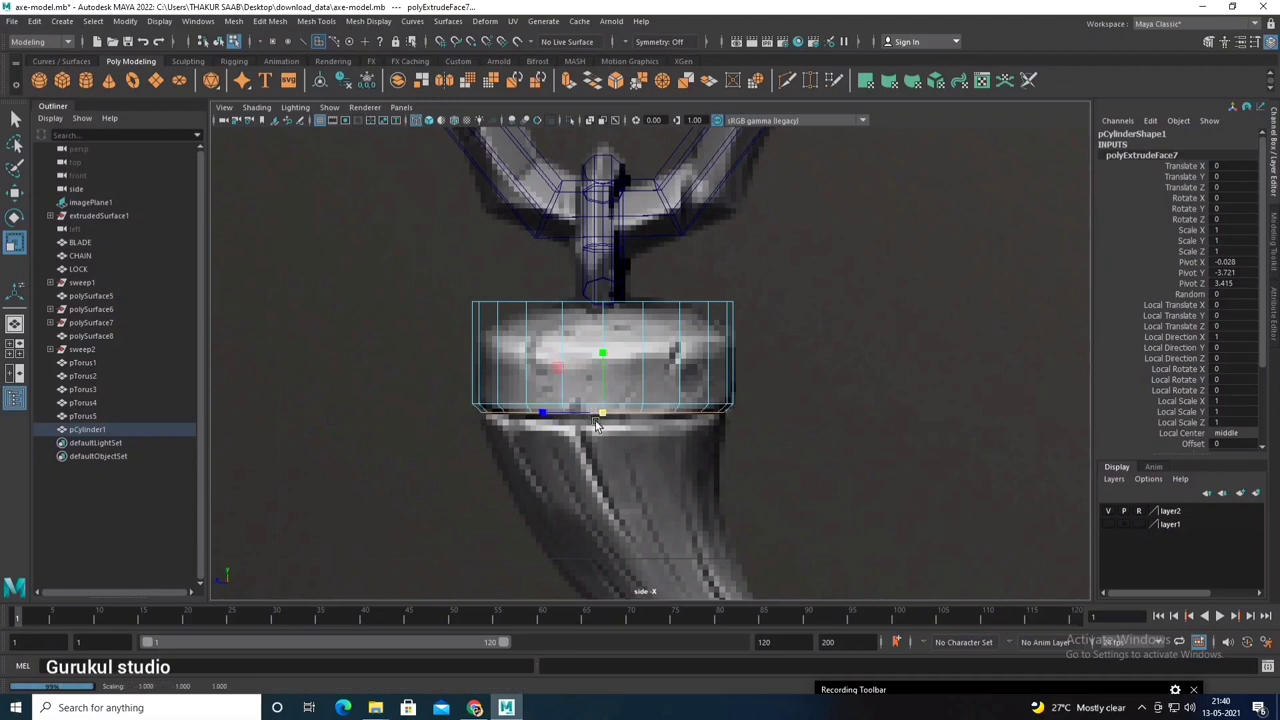
key("ctrl+e")
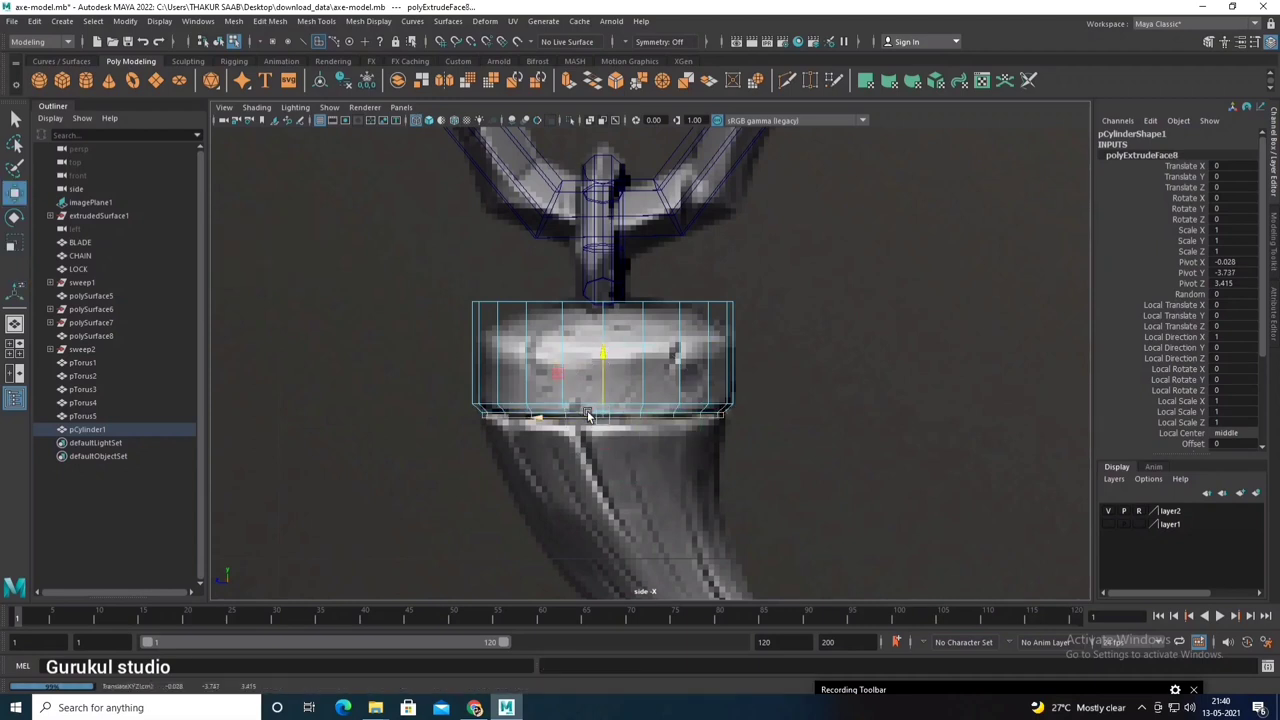
key("r")
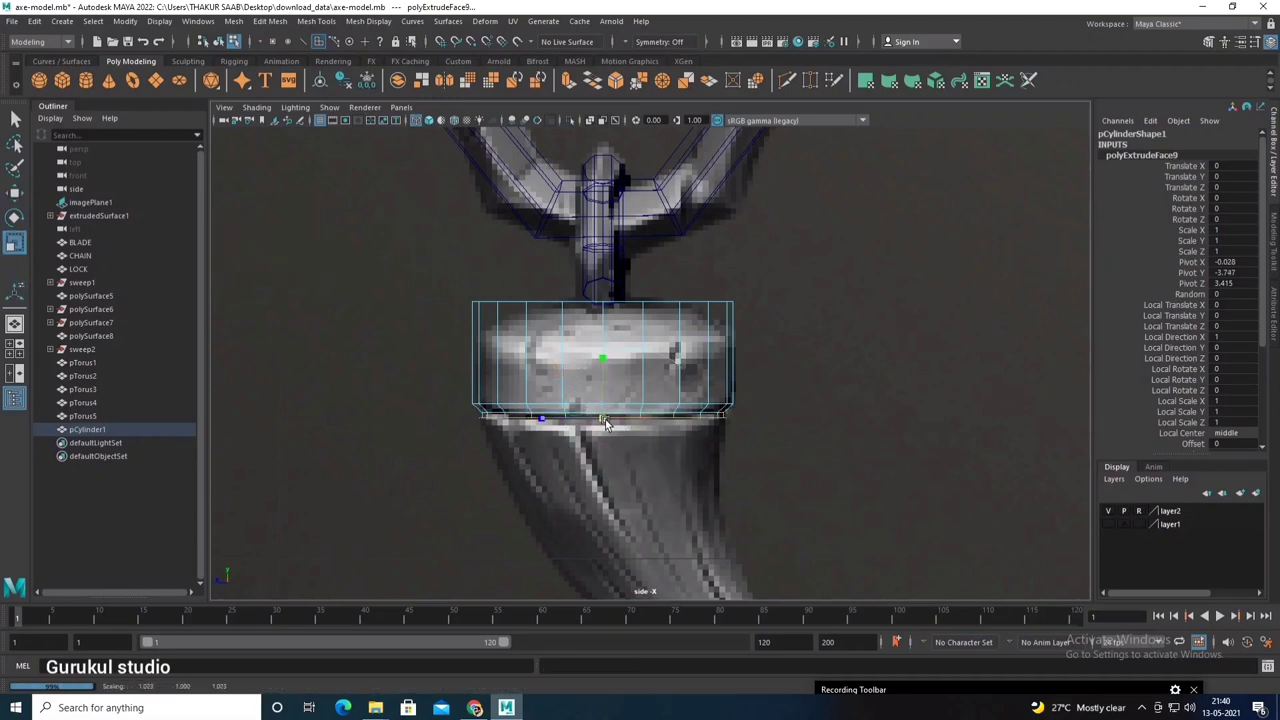
key("w")
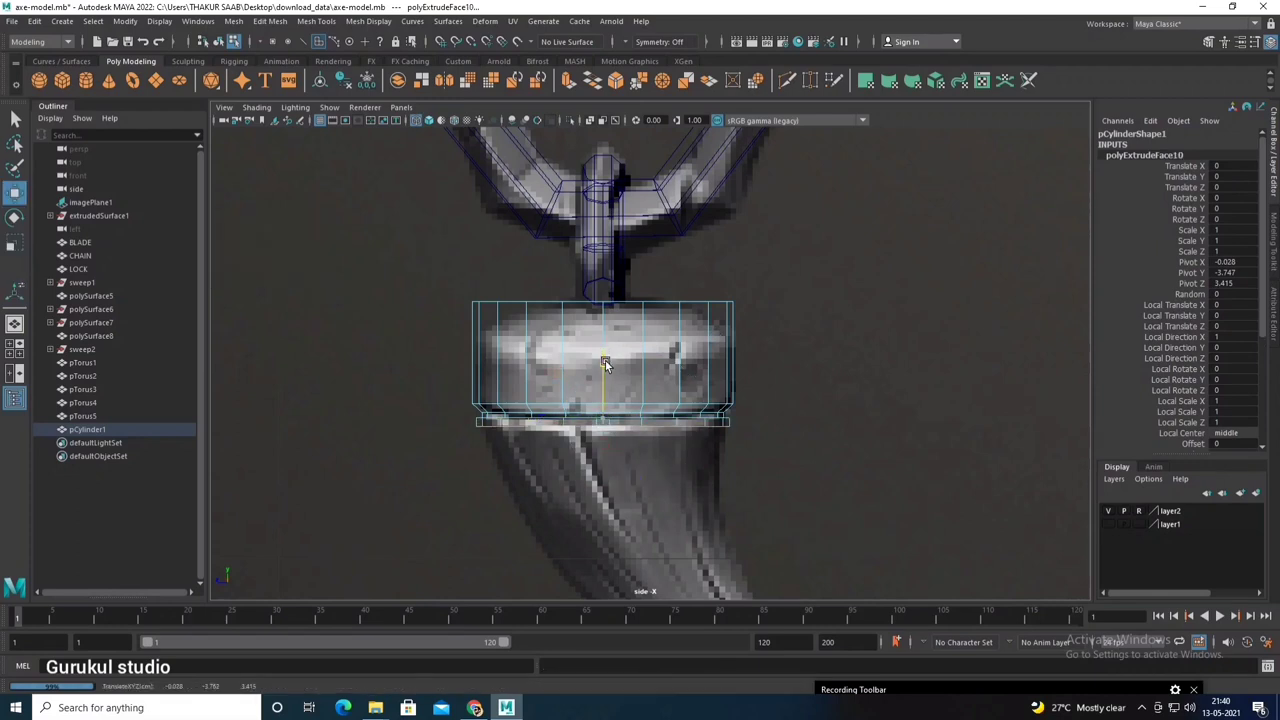
middle_click_drag(608, 405, 611, 345, "alt")
left_click(600, 358)
Step: Extrude the bottom again, then narrow, tilt, shrink and stretch it into a curving tapered fang
key("ctrl+e")
key("w")
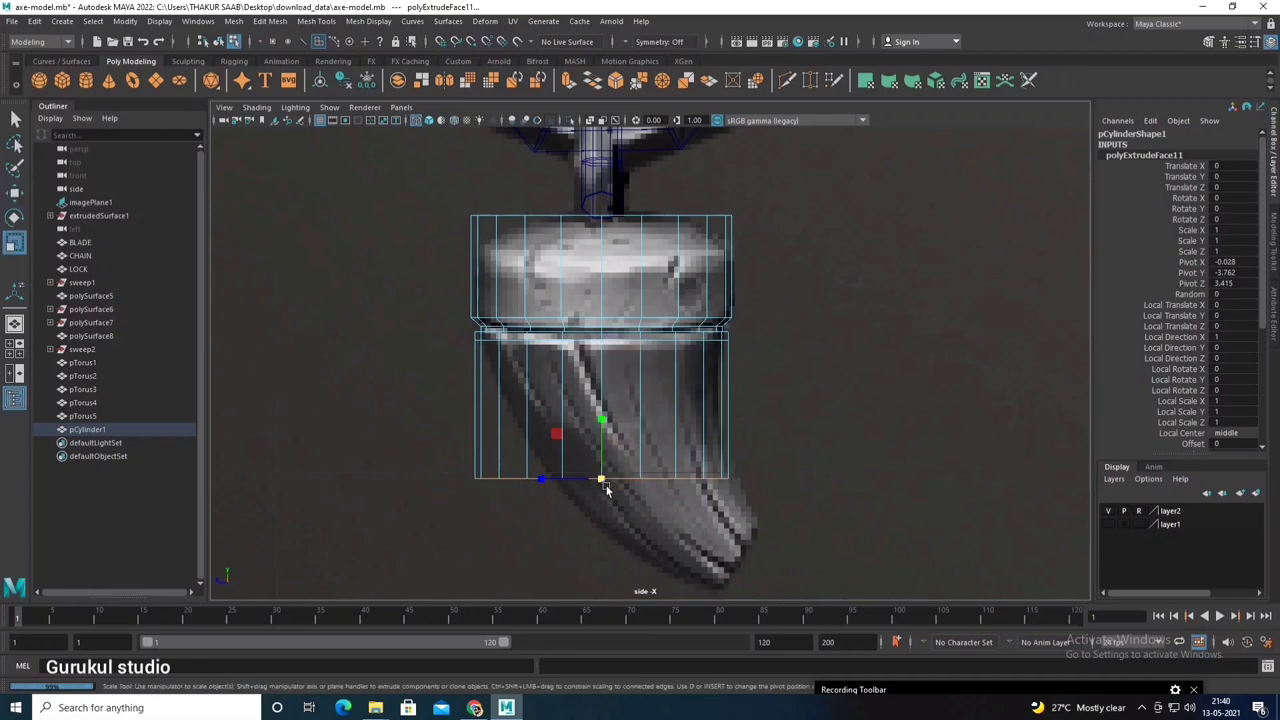
mouse_move(605, 487)
left_mouse_down()
mouse_move(569, 489)
mouse_move(670, 511)
left_mouse_up()
key("e")
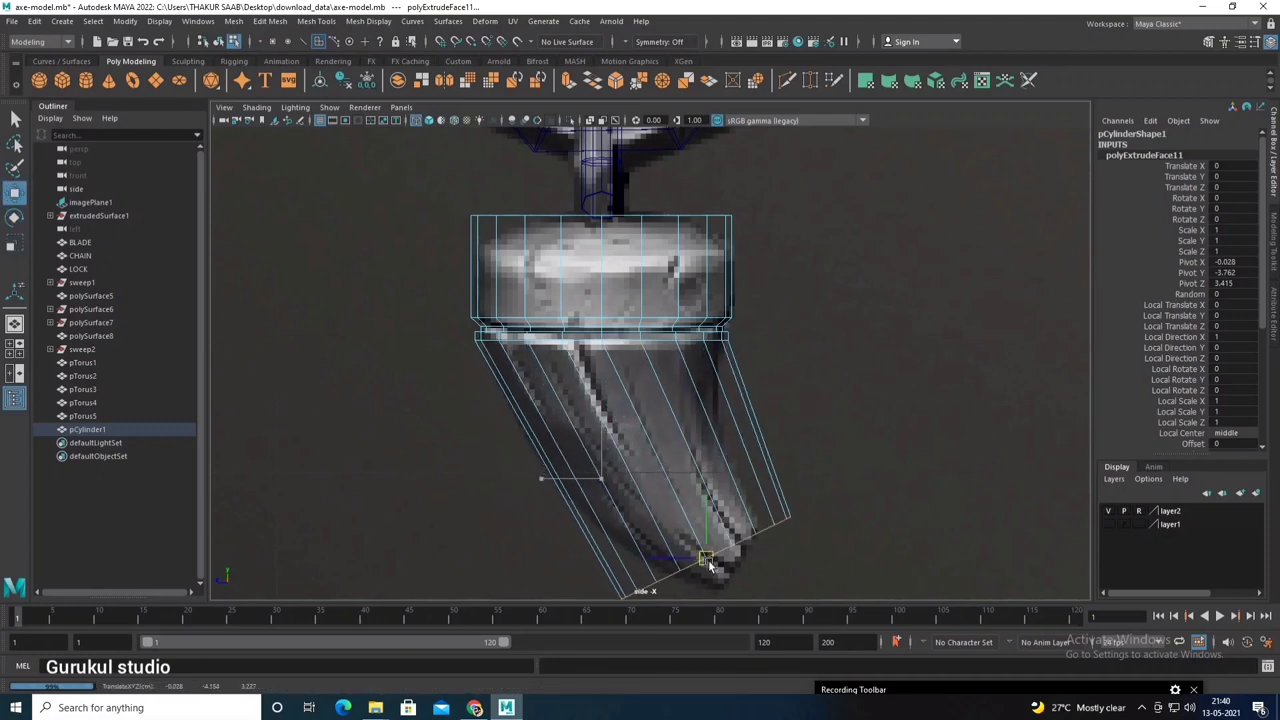
key("w")
middle_click_drag(688, 513, 678, 435, "alt")
key("r")
left_click_drag(695, 490, 695, 478)
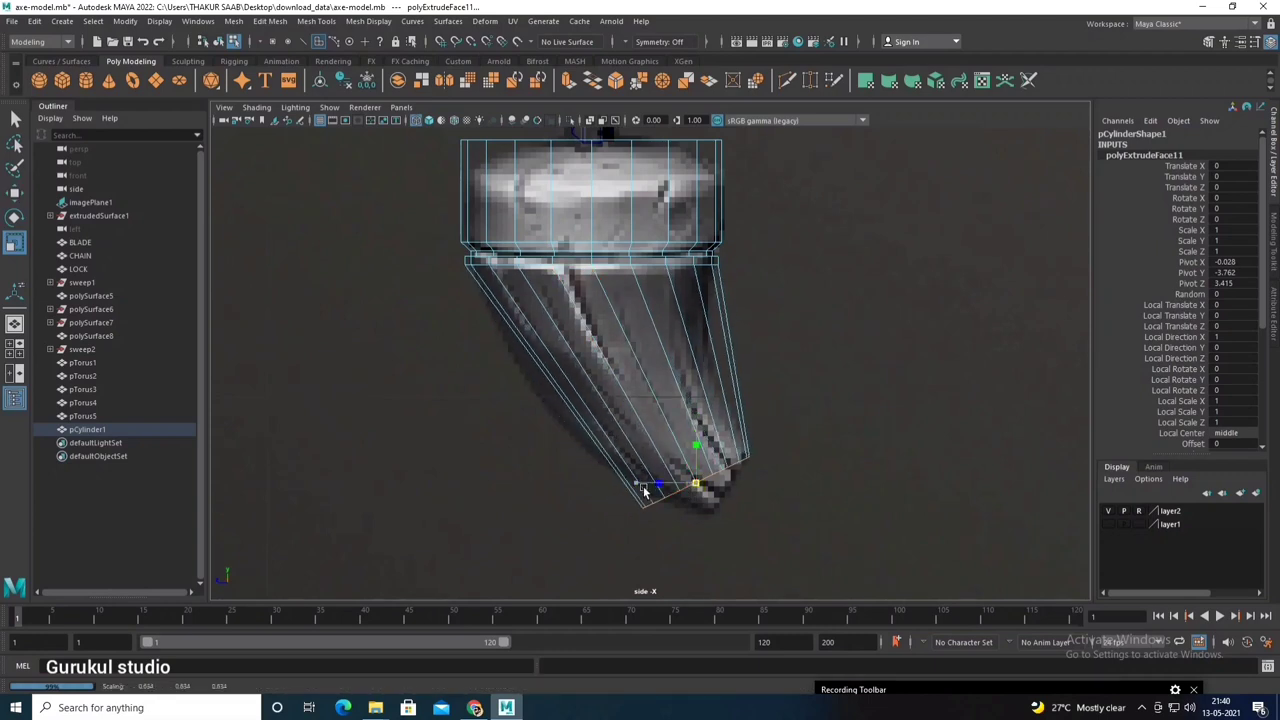
key("e")
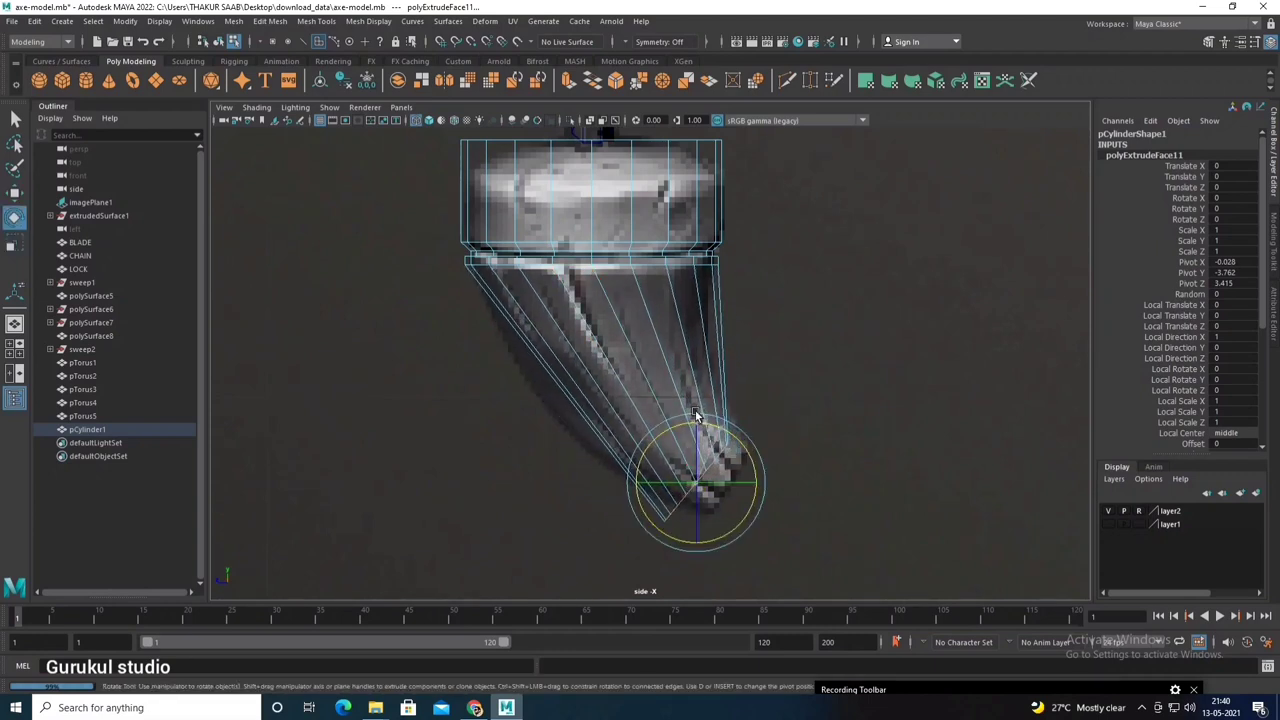
key("w")
left_click_drag(695, 485, 720, 484)
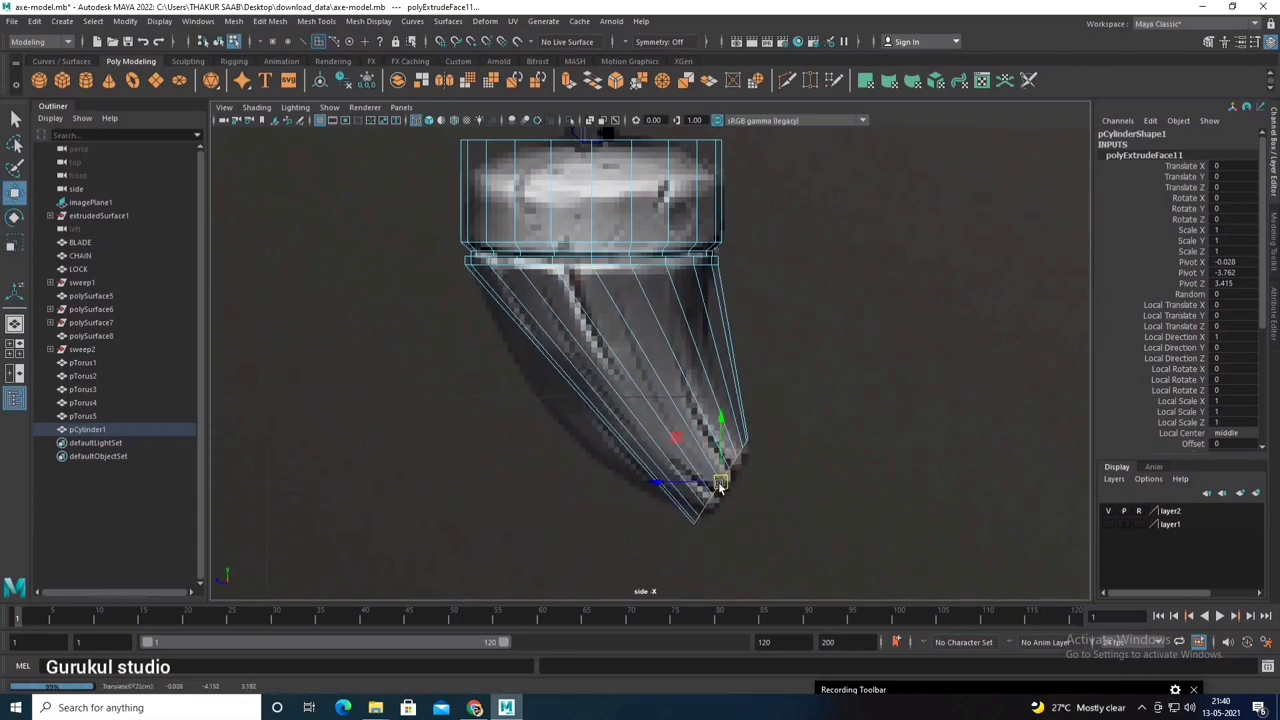
Step: Insert an edge loop on the fang and push it left to bend the fang
left_click(318, 21)
left_click(360, 124)
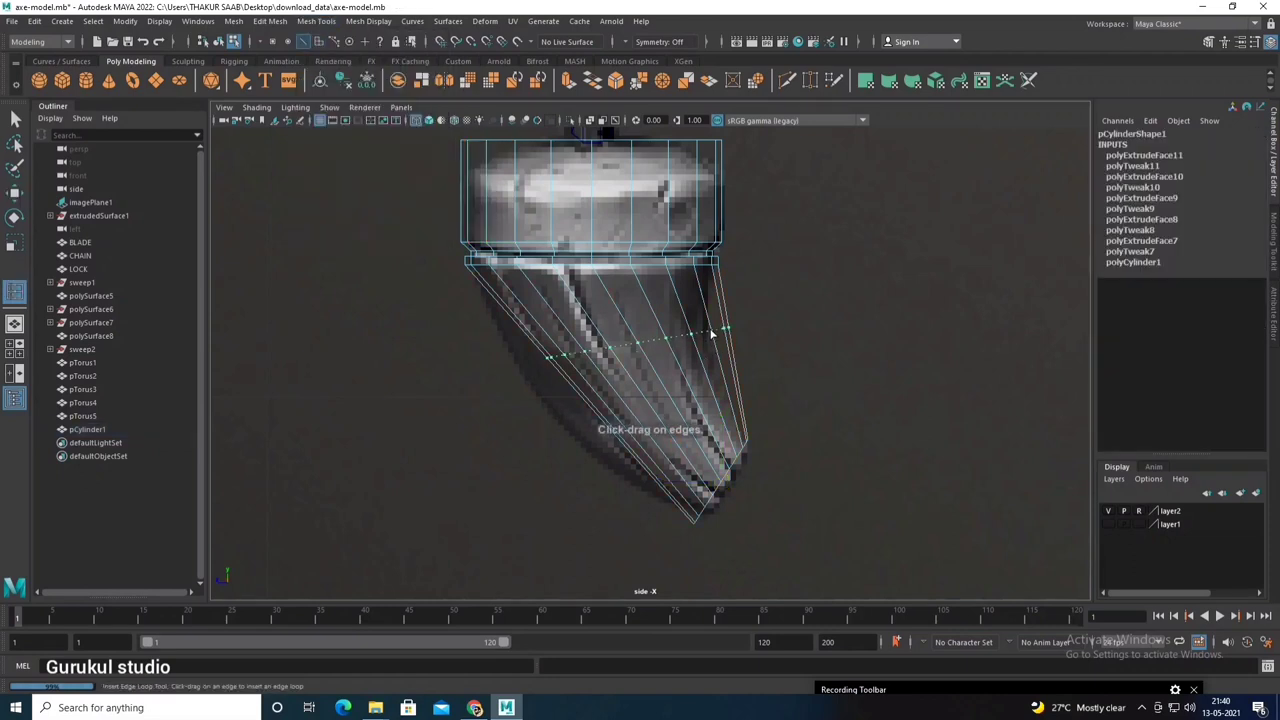
left_click_drag(580, 344, 557, 352)
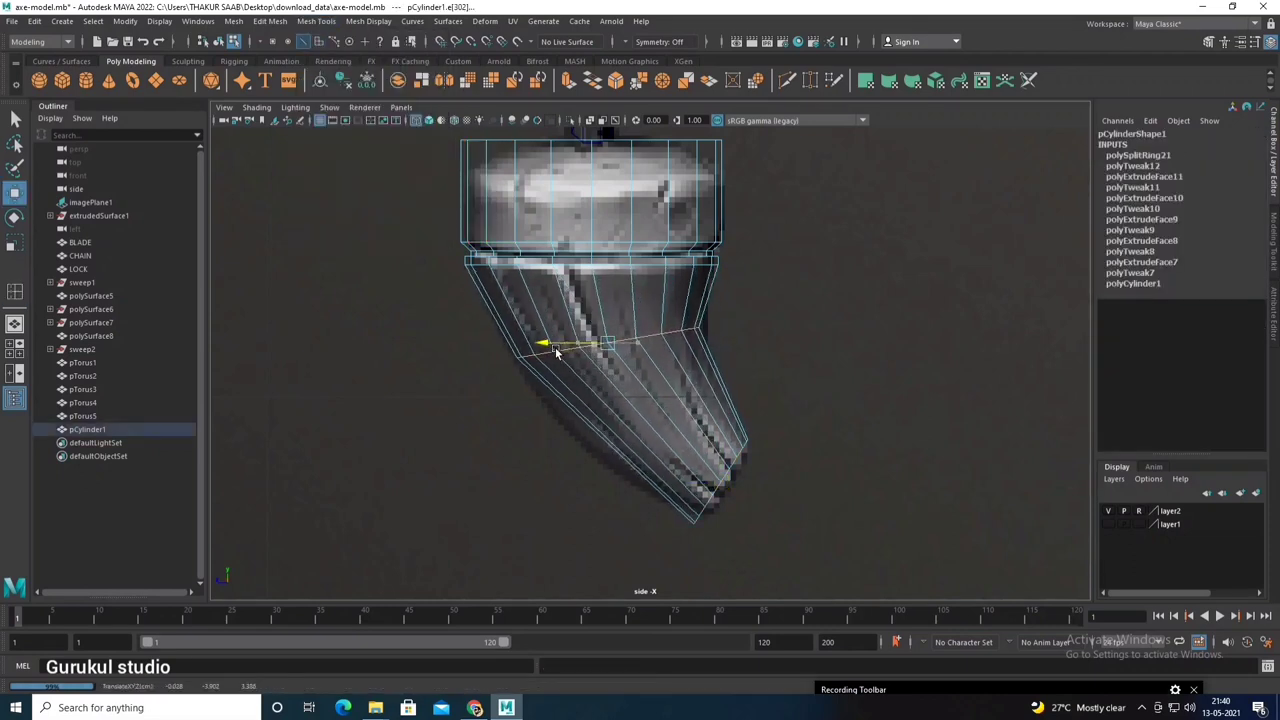
key("y")
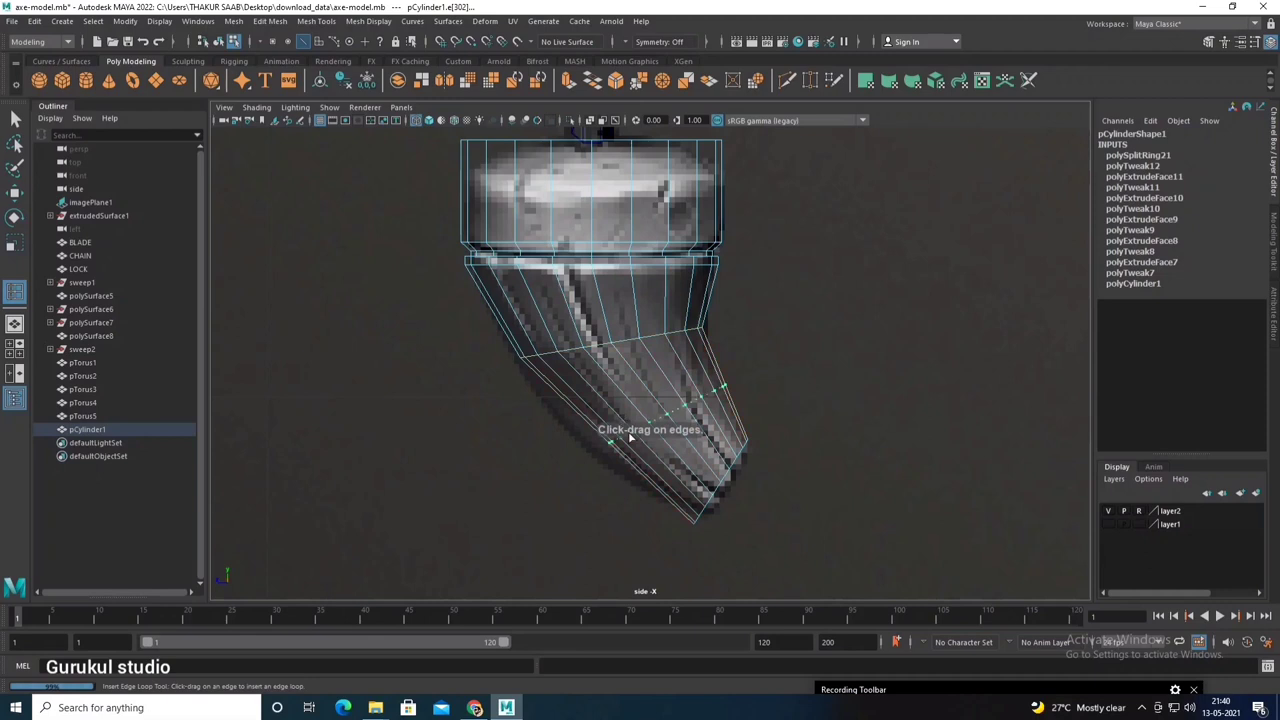
Step: Shift the second edge loop left to curve the fang, then add two edge loops across the cap
left_click_drag(614, 427, 595, 433)
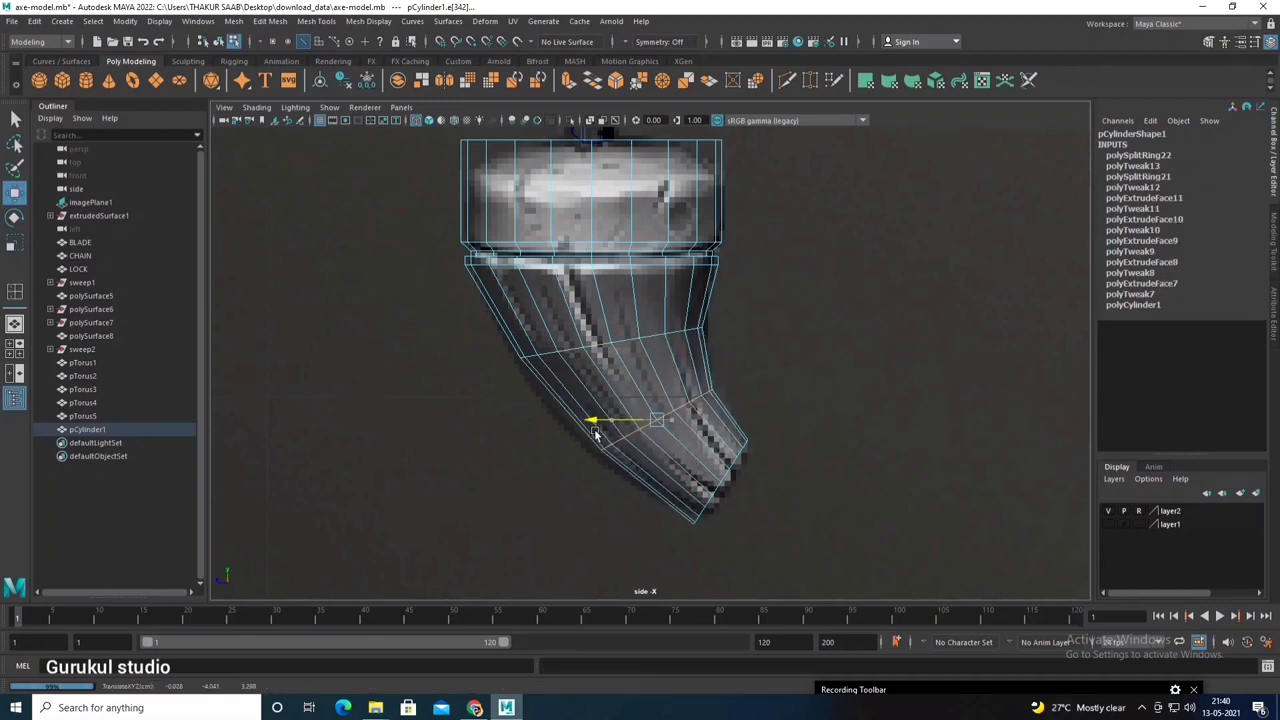
key("3")
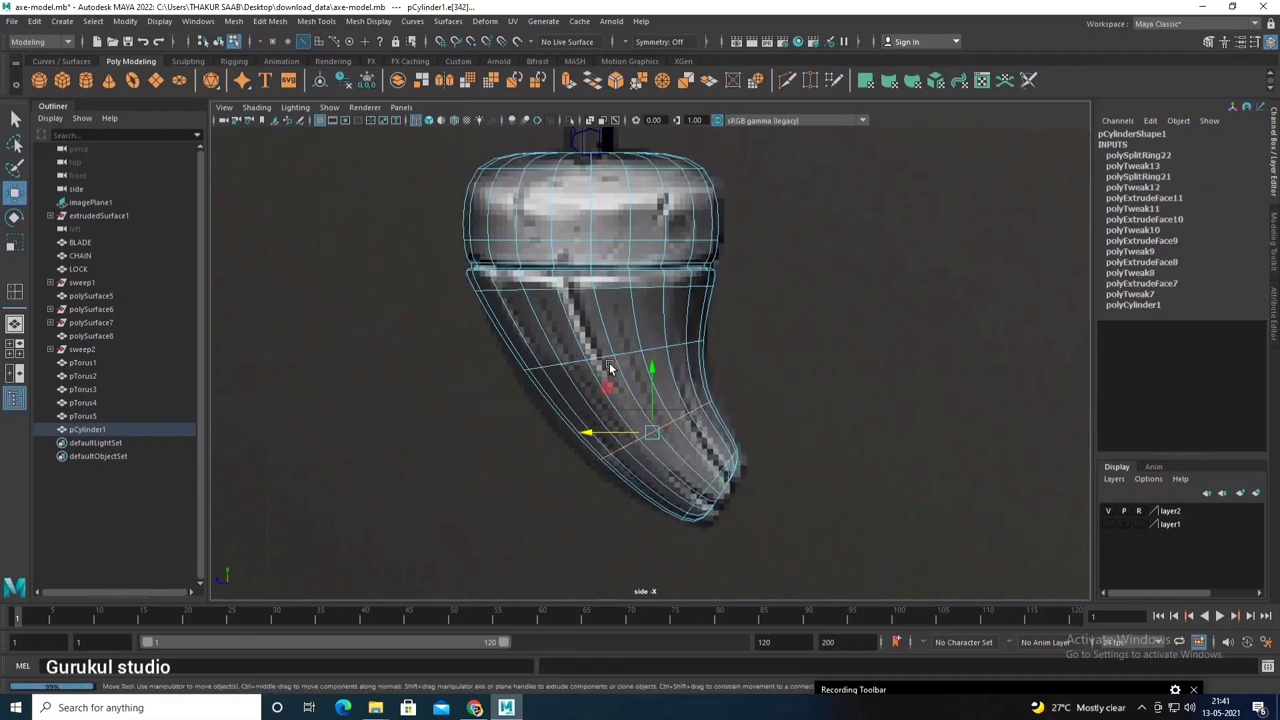
left_click(316, 21)
left_click(341, 123)
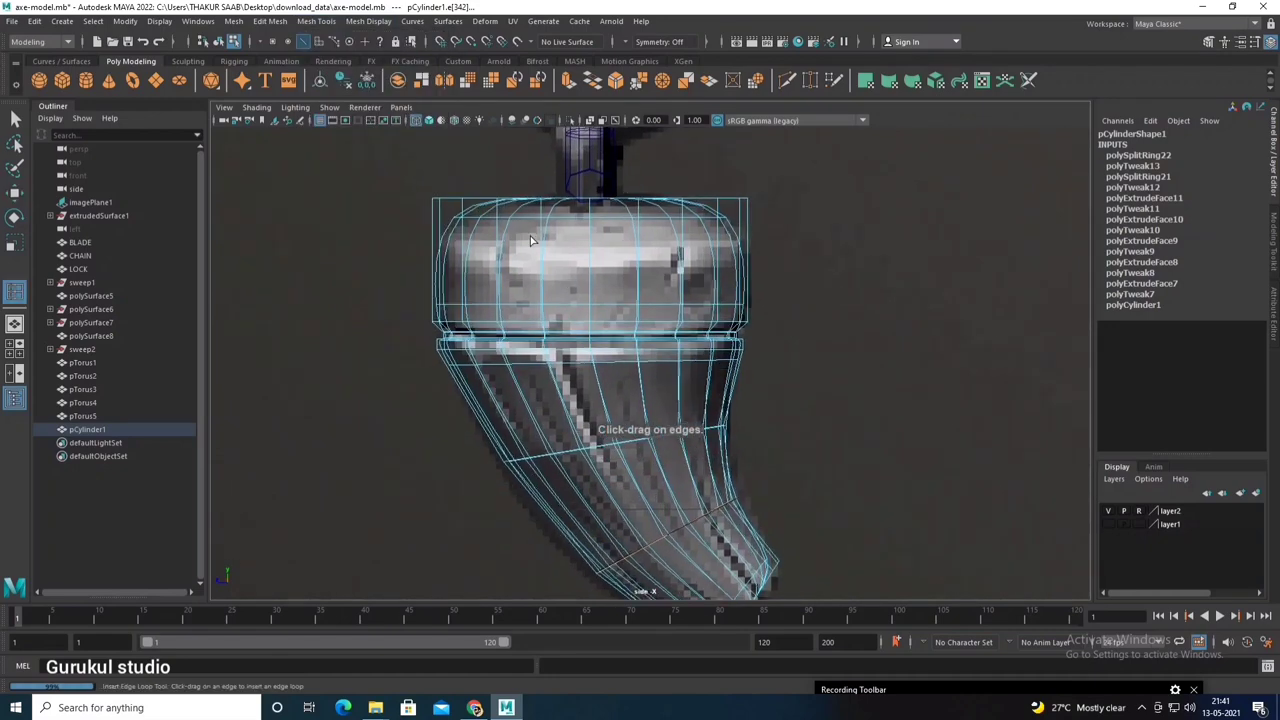
left_click(540, 232)
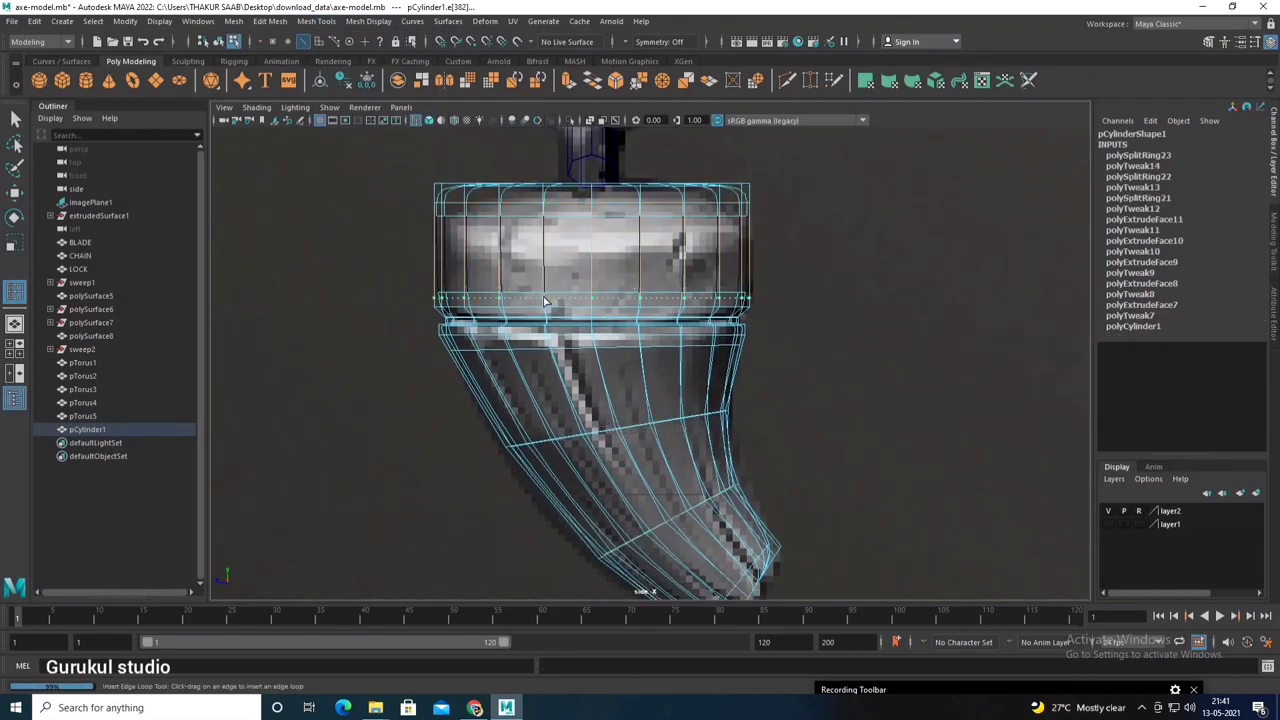
left_click(545, 300)
middle_click_drag(545, 300, 686, 251, "alt")
Step: Zoom in around the fang and select the vertex at its tip
scroll(703, 294, "up", 3)
key("space")
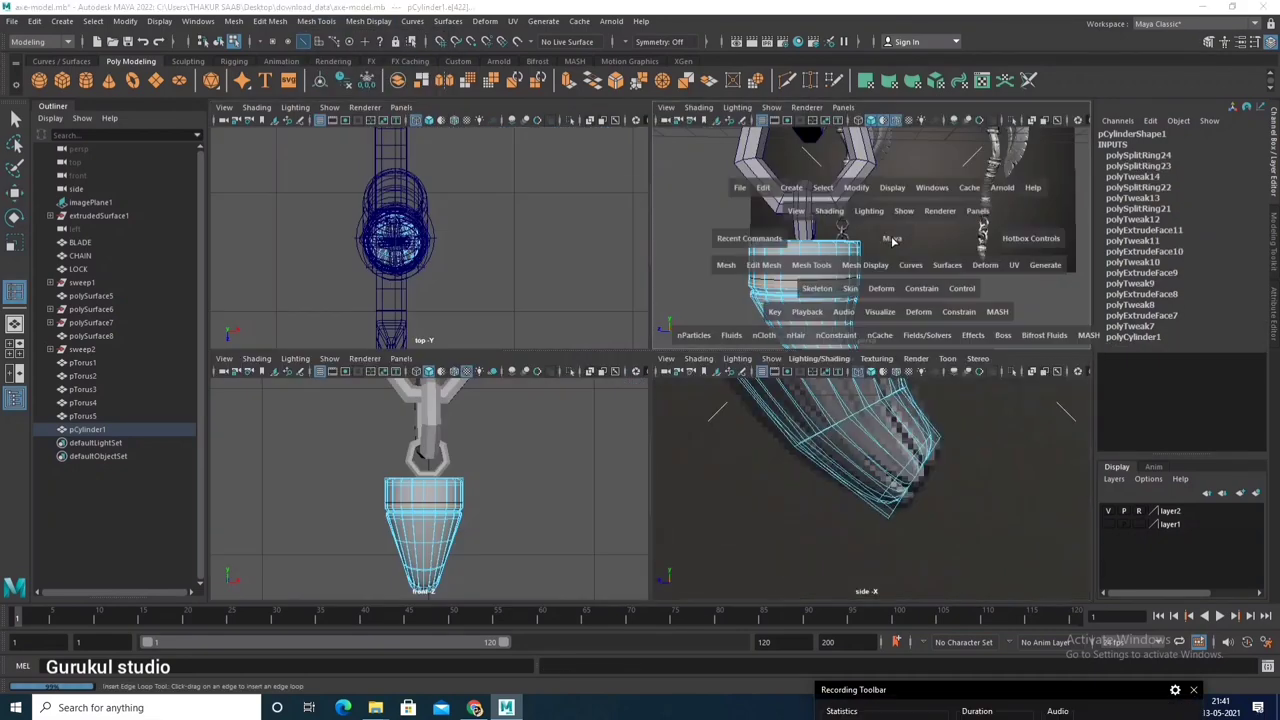
left_click_drag(711, 230, 580, 320, "alt")
scroll(555, 307, "up", 3)
scroll(741, 312, "up", 2)
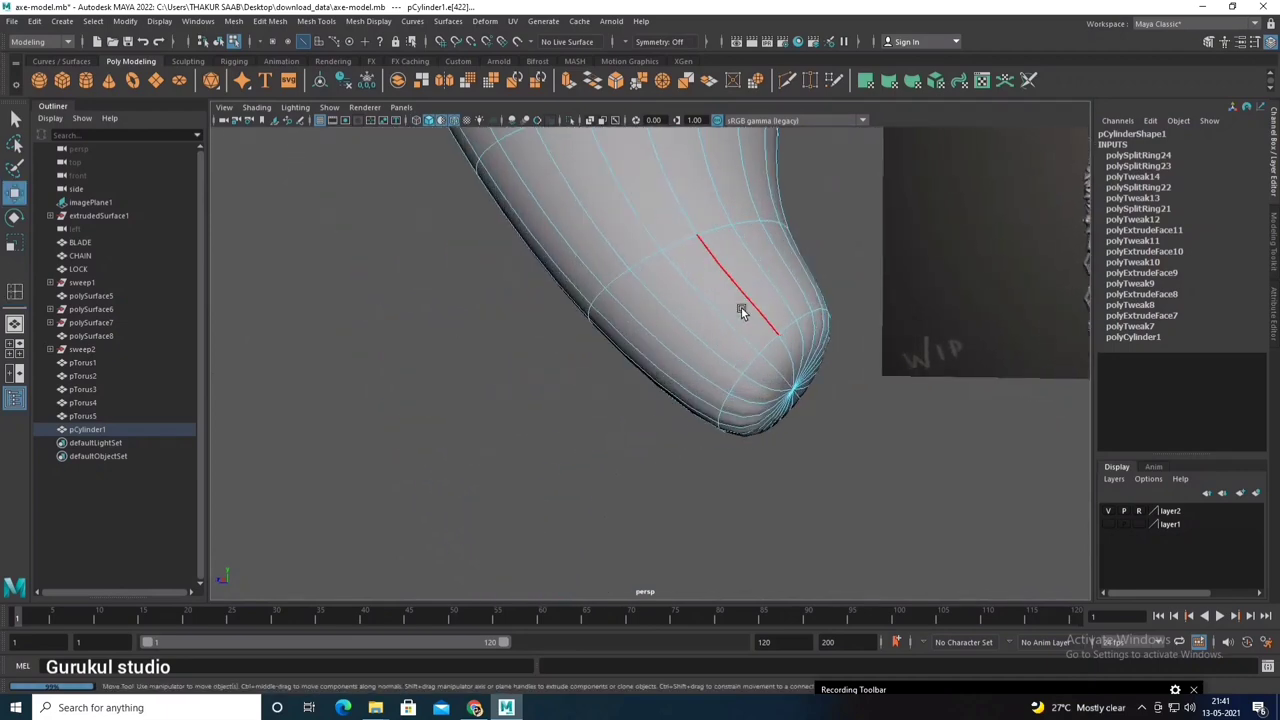
left_click_drag(741, 311, 691, 286, "alt")
left_click(471, 206)
mouse_move(471, 206)
left_mouse_down("alt")
mouse_move(499, 208)
mouse_move(526, 271)
left_mouse_up("alt")
Step: Box-select the faces around the fang's tip in the side view
key("ctrl+F11")
left_click_drag(483, 331, 510, 309, "alt")
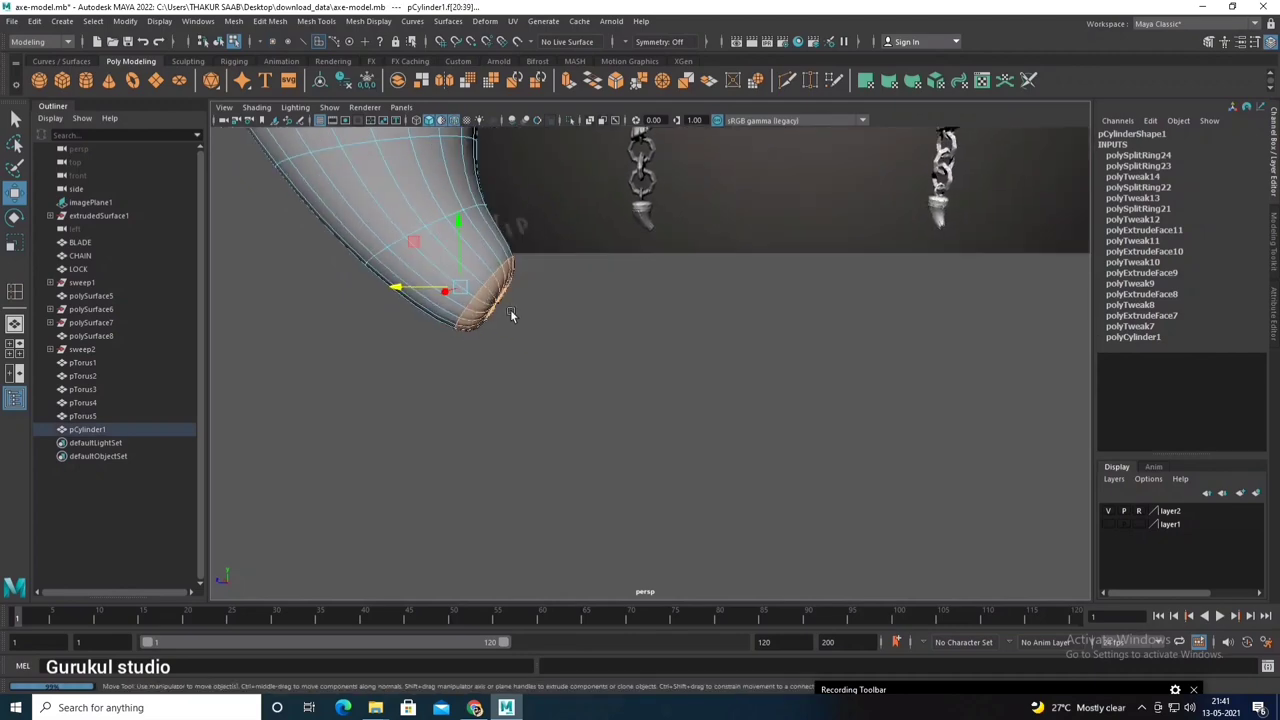
key("space")
left_click_drag(790, 390, 878, 458)
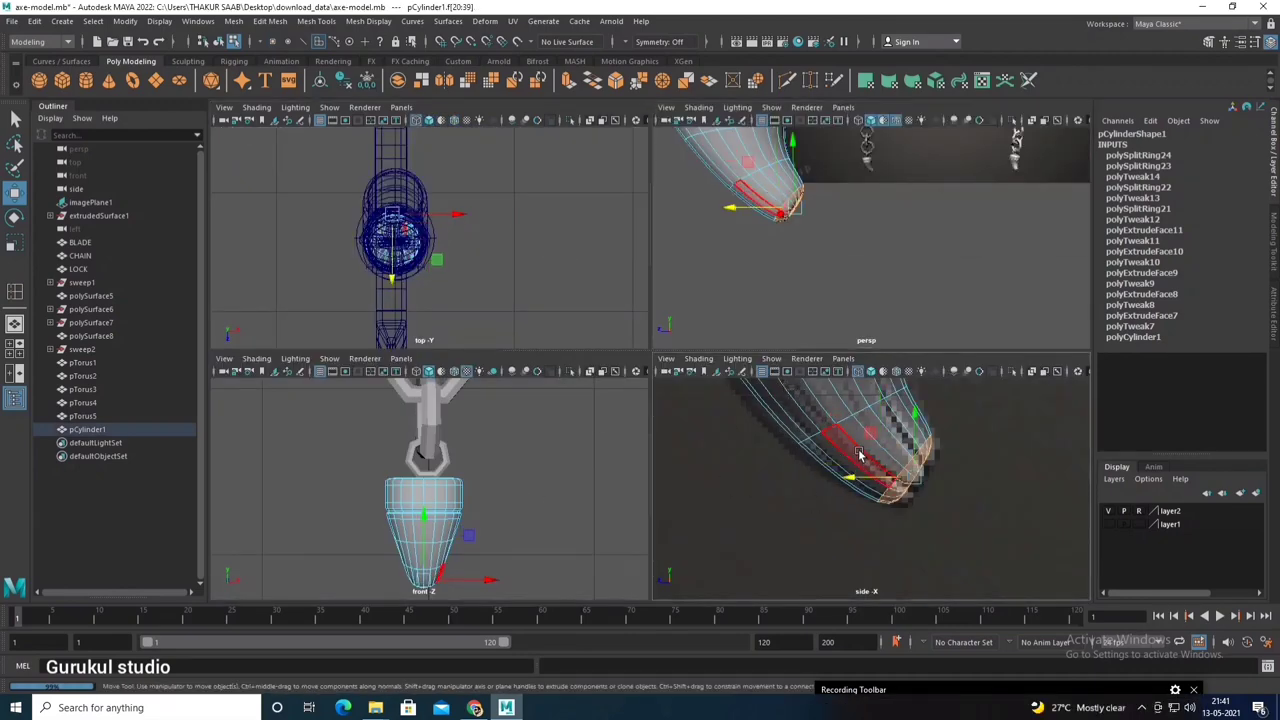
key("space")
Step: Fill the open hole at the fang's tip
right_click_drag(612, 287, 614, 260)
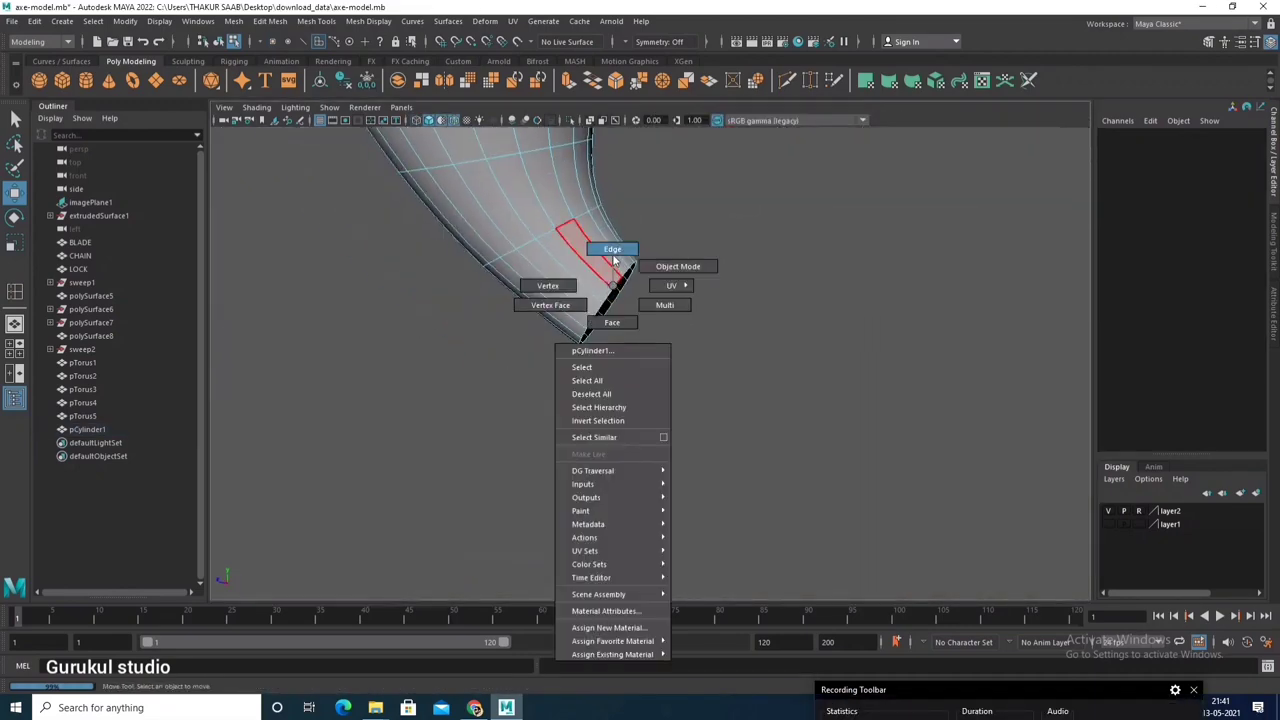
left_click(612, 290)
right_click_drag(675, 322, 683, 365, "shift")
right_click_drag(686, 507, 686, 507, "shift")
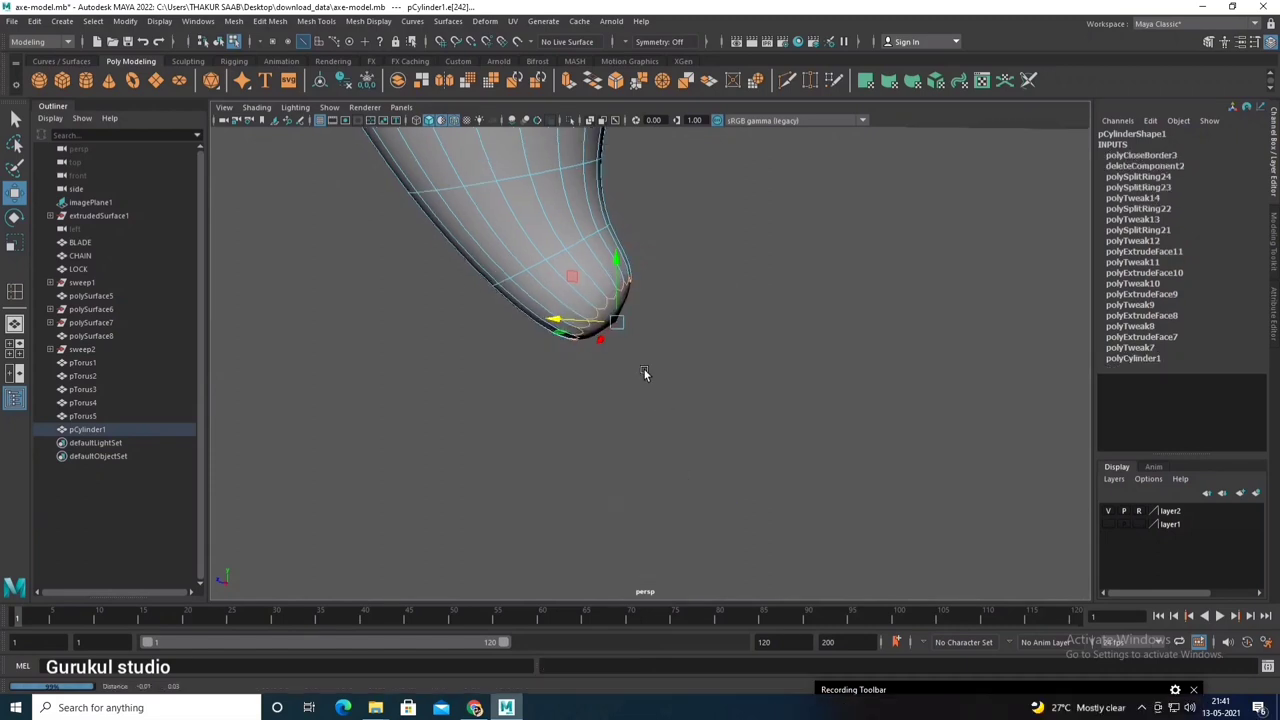
left_click_drag(645, 370, 730, 360, "alt")
Step: Extrude the new end-cap face and scale it down into a tighter rounded point
mouse_move(735, 365)
right_mouse_down("shift")
mouse_move(740, 337)
mouse_move(668, 368)
right_mouse_up("shift")
left_click(725, 385)
key("r")
left_click_drag(758, 403, 715, 418)
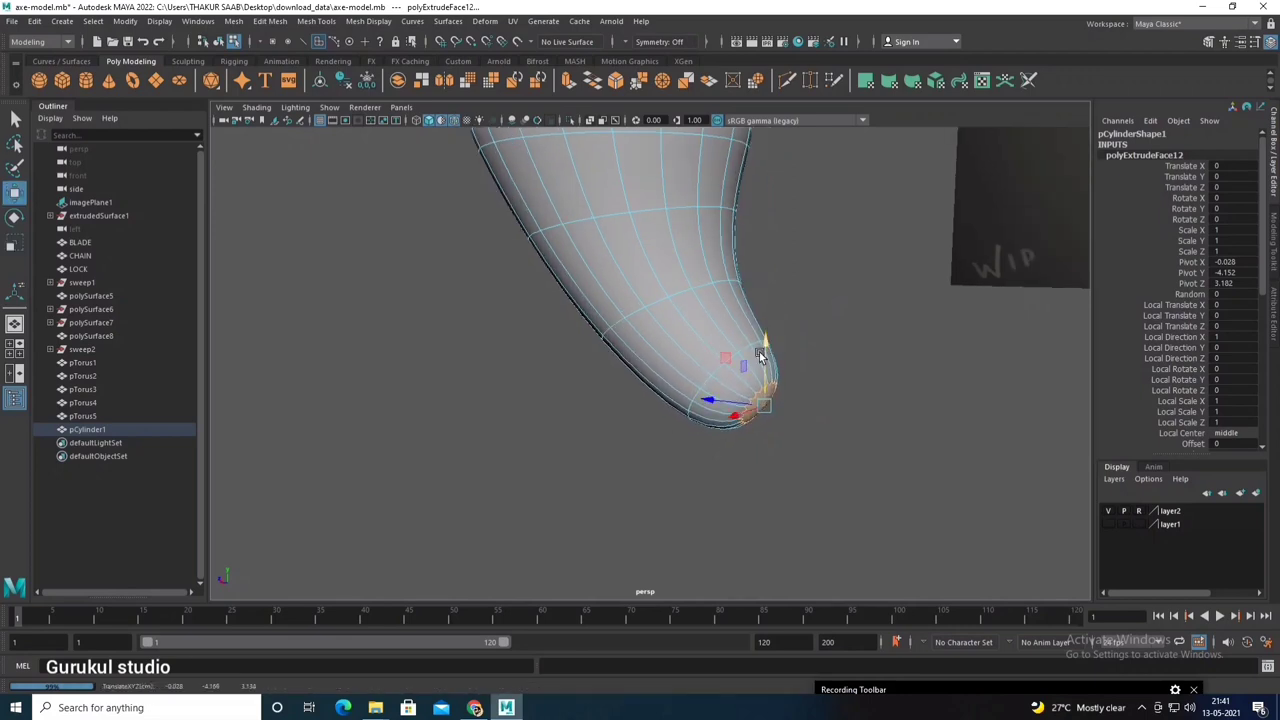
left_click_drag(733, 395, 800, 380, "alt")
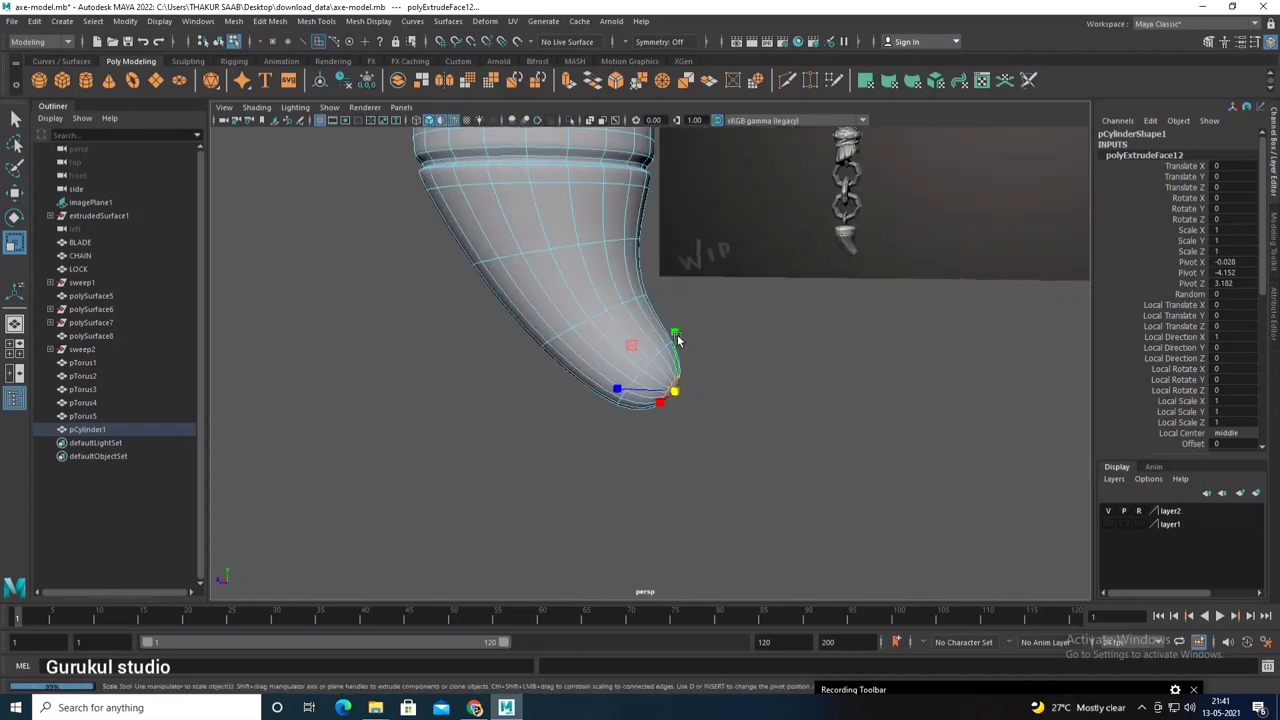
left_click(808, 371)
right_click_drag(808, 371, 768, 353, "alt")
left_click_drag(768, 353, 730, 423, "alt")
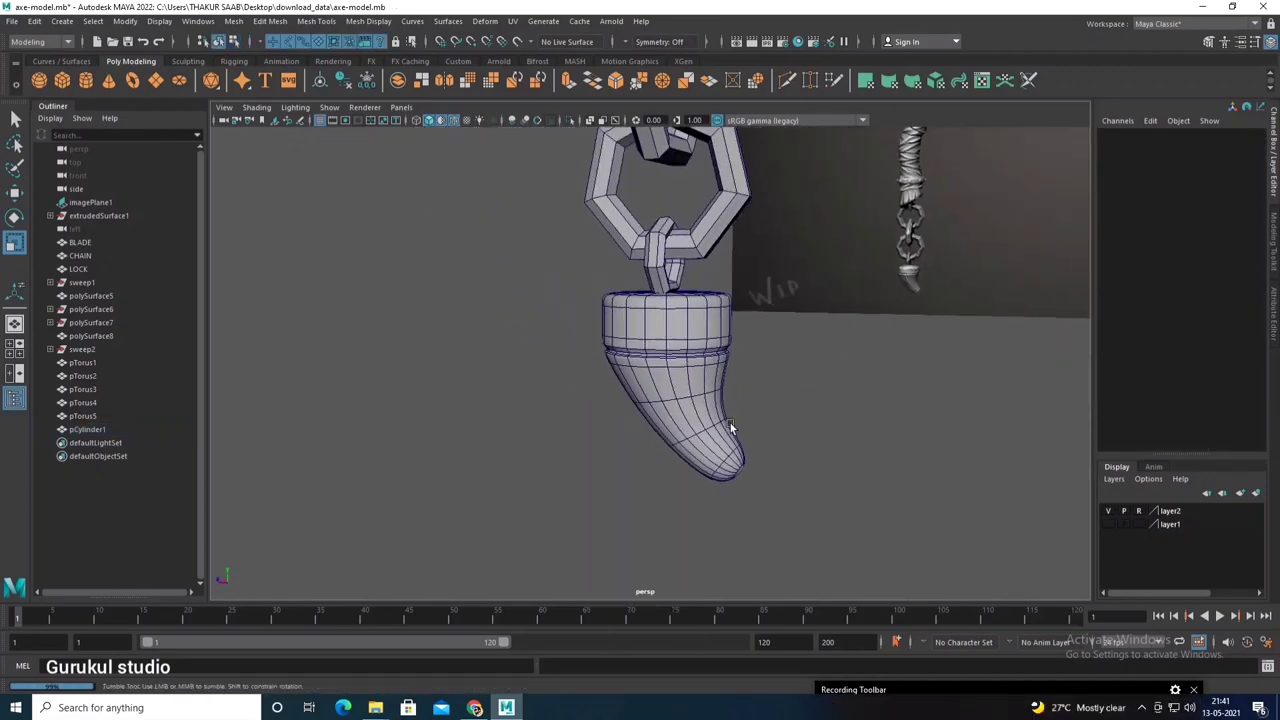
scroll(728, 423, "down", 3)
Step: Zoom in on the collar below the axe head and select a vertex on its right edge
key("space")
key("space")
scroll(685, 336, "up", 3)
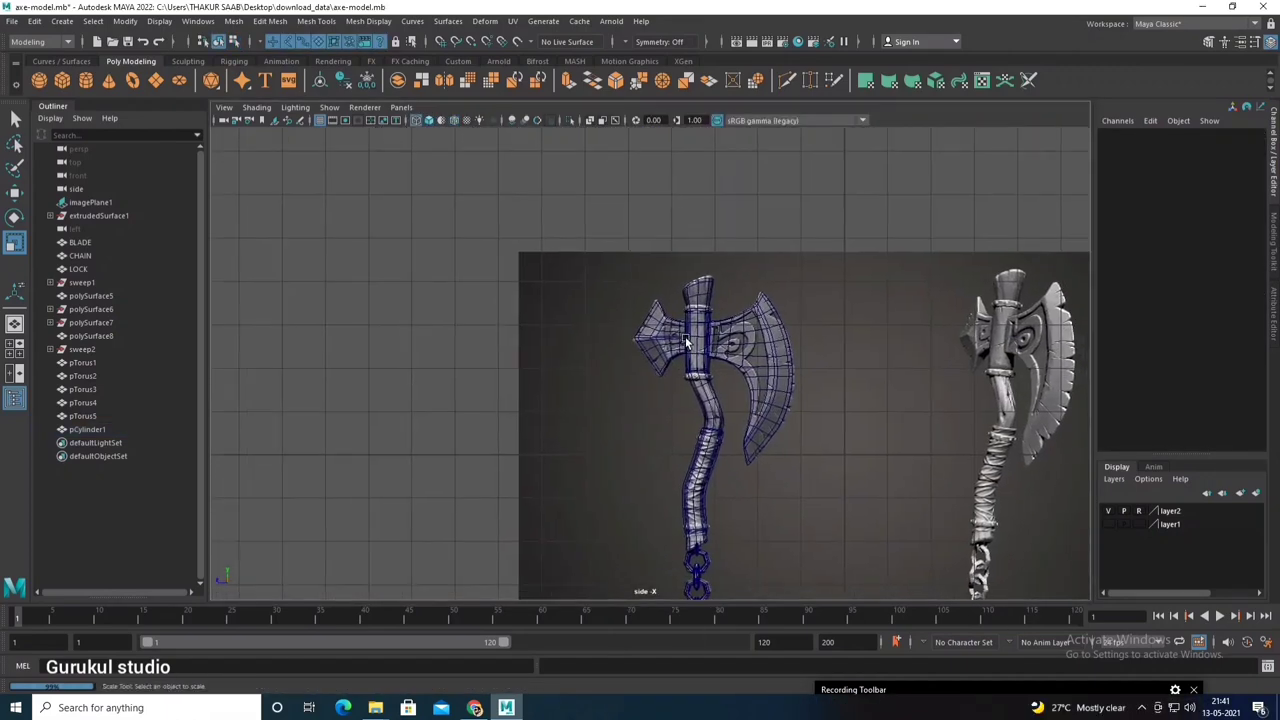
scroll(692, 374, "up", 3)
scroll(678, 403, "up", 3)
scroll(657, 402, "up", 2)
left_click(657, 402)
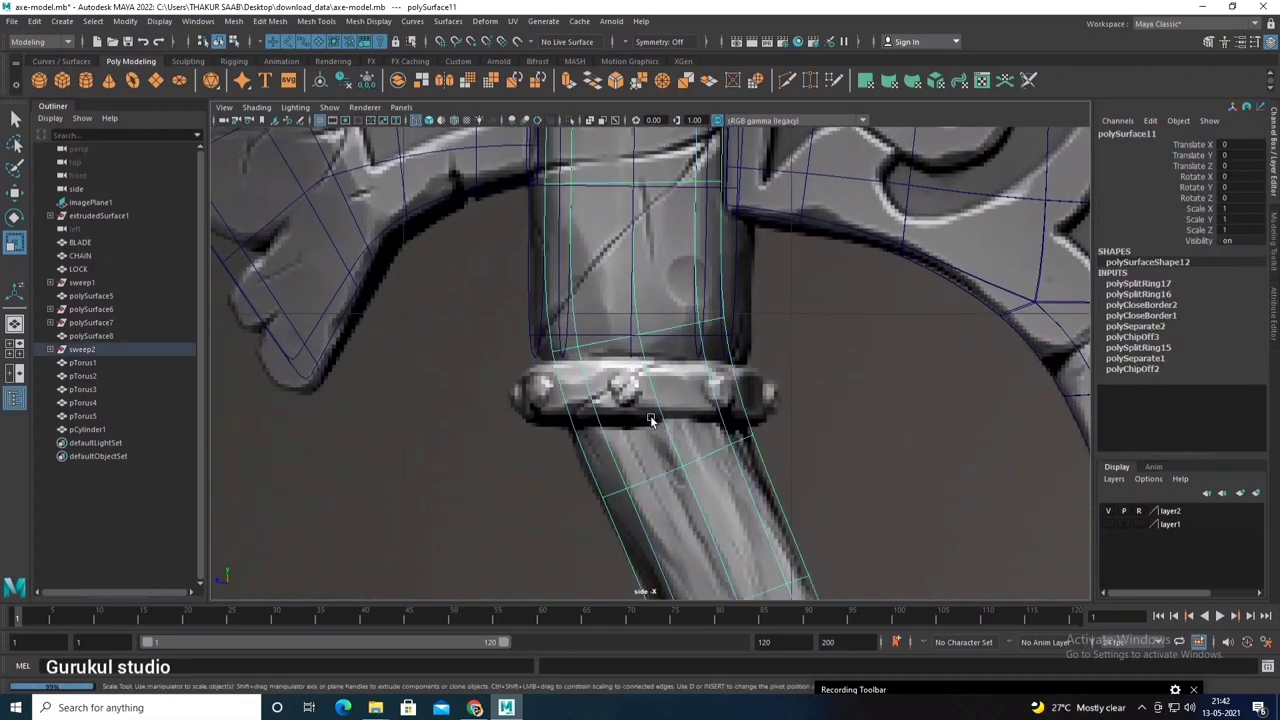
mouse_move(633, 368)
middle_mouse_down("alt")
mouse_move(657, 398)
mouse_move(624, 367)
middle_mouse_up("alt")
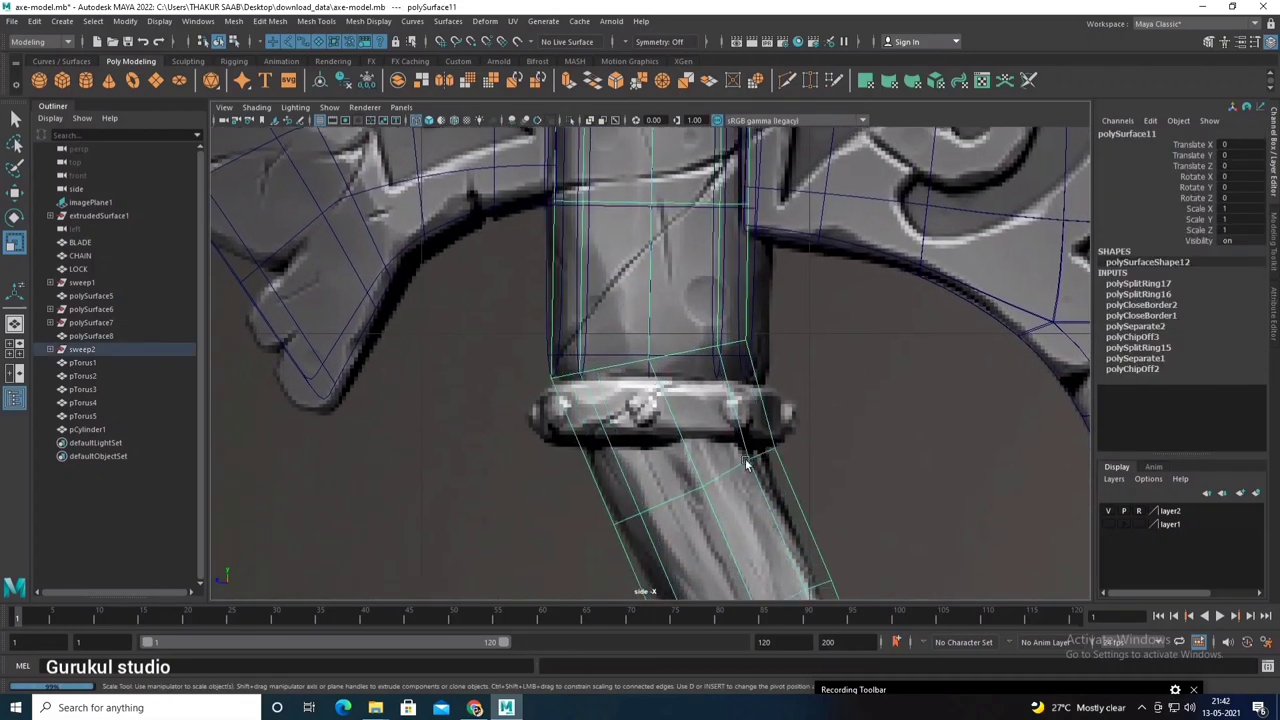
right_click_drag(745, 458, 696, 361)
left_click_drag(740, 440, 755, 461)
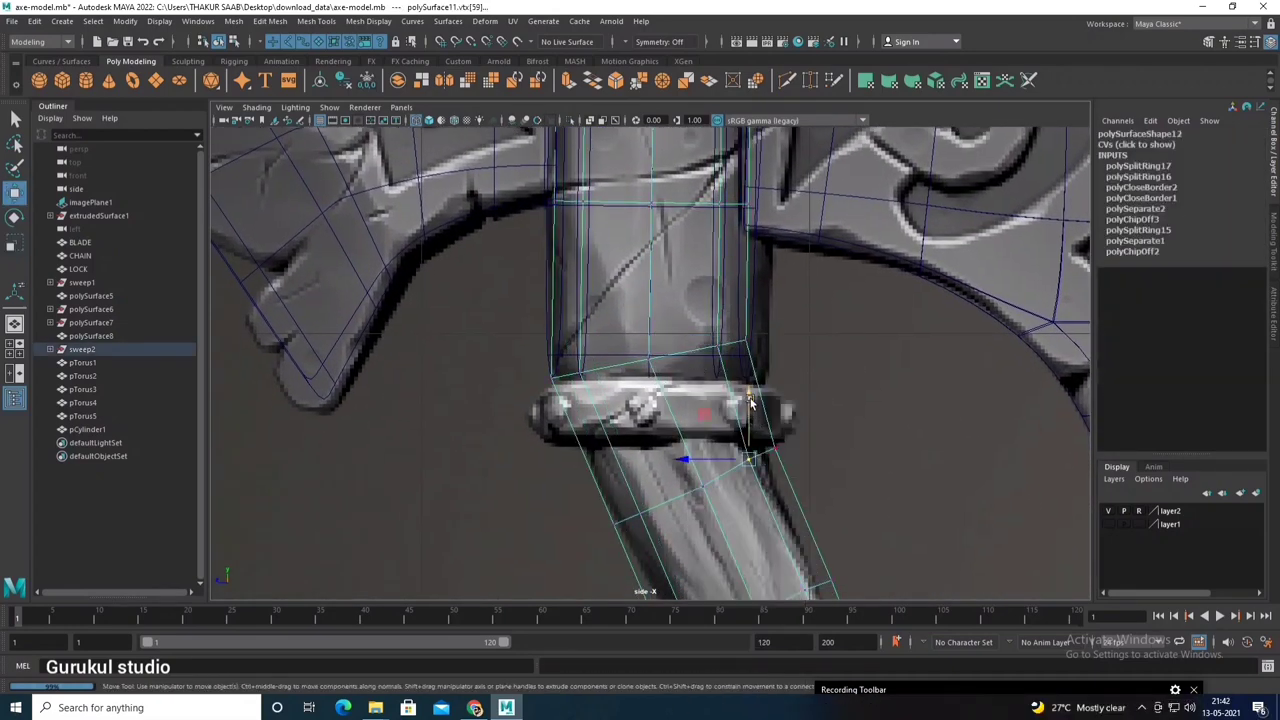
Step: Insert an edge loop across the handle top just above the collar
scroll(660, 420, "down", 2)
scroll(655, 416, "down", 3)
scroll(652, 414, "up", 3)
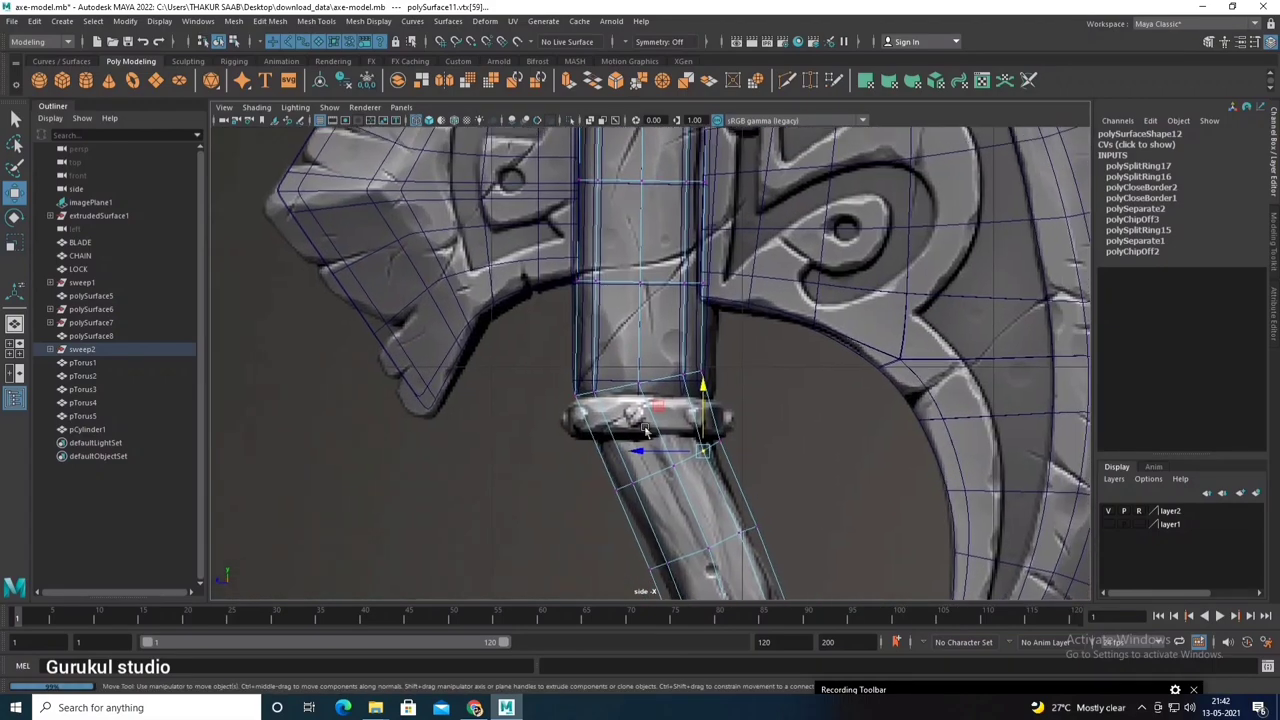
scroll(645, 428, "up", 2)
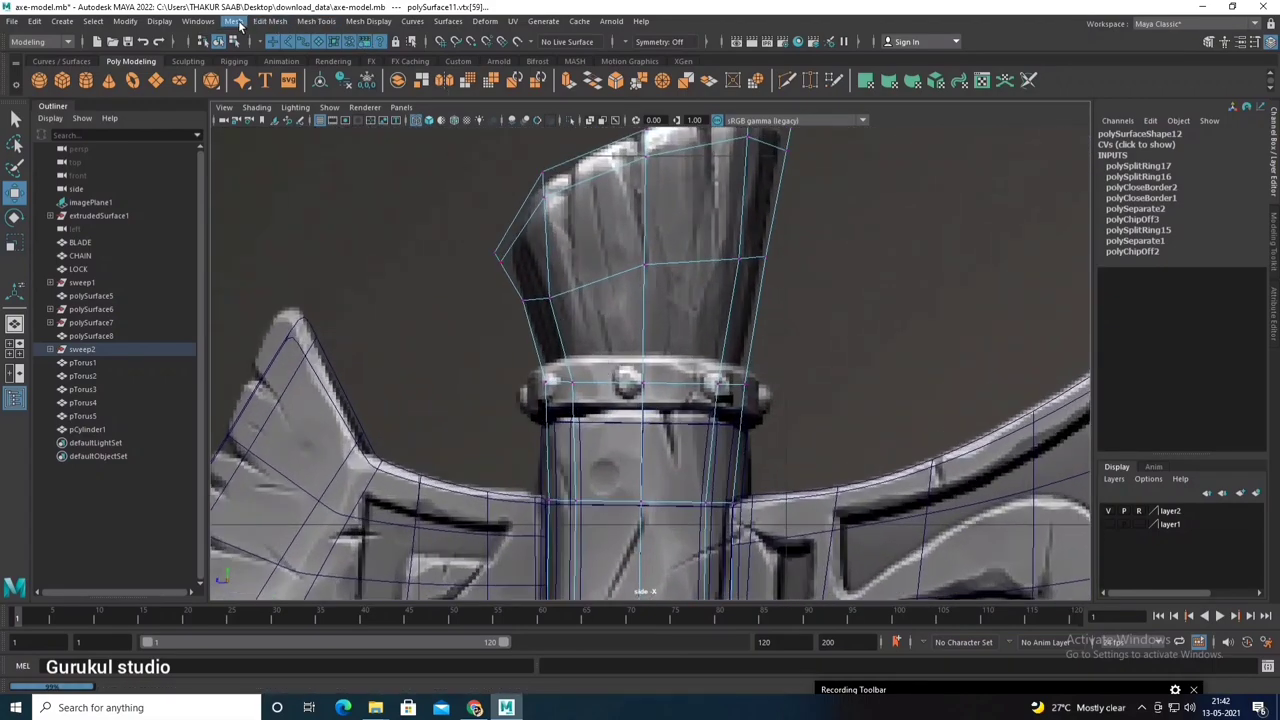
left_click(315, 21)
left_click(336, 121)
left_click_drag(645, 355, 645, 345)
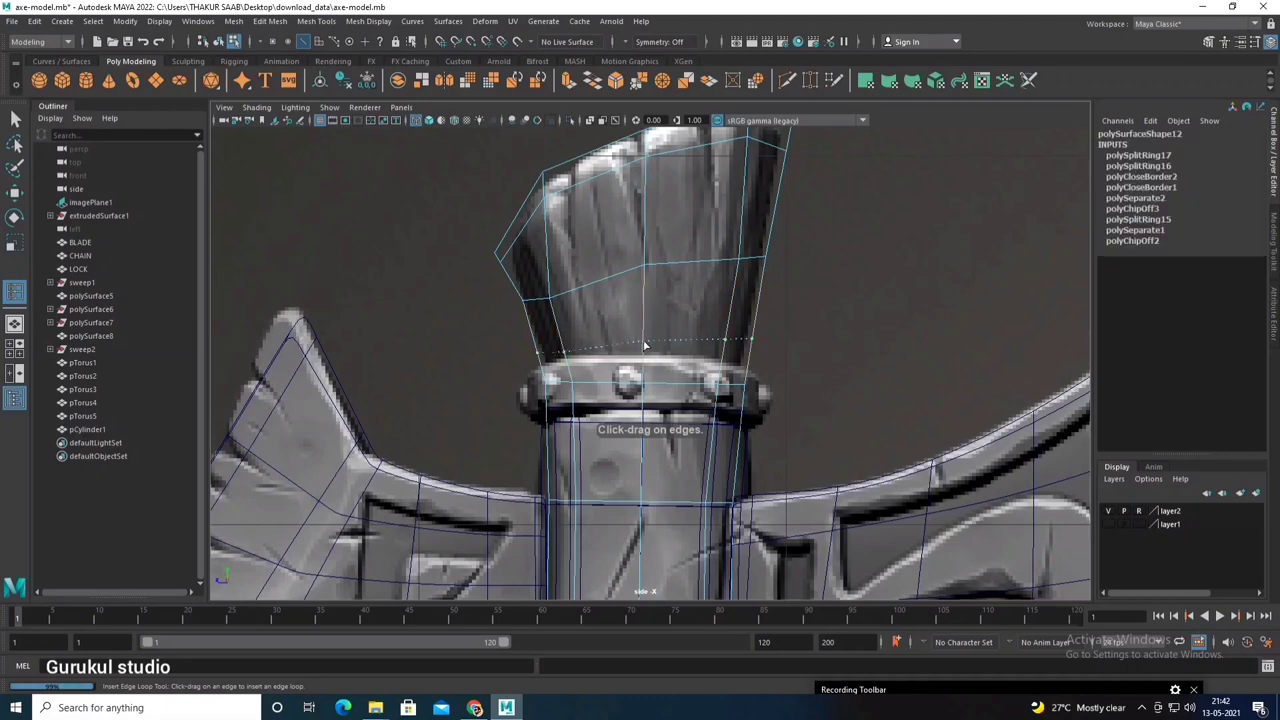
key("ctrl+z")
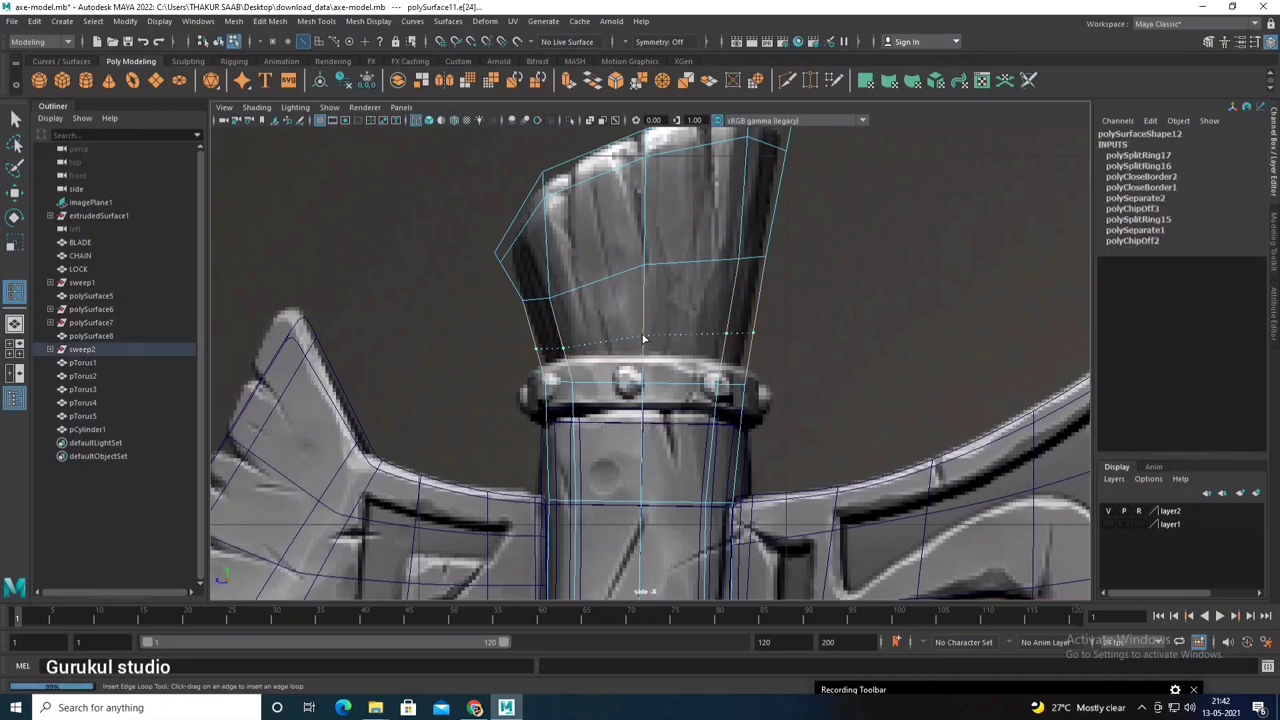
Step: Select the band of faces above the collar and call up the face commands to extract it
scroll(643, 365, "up", 2)
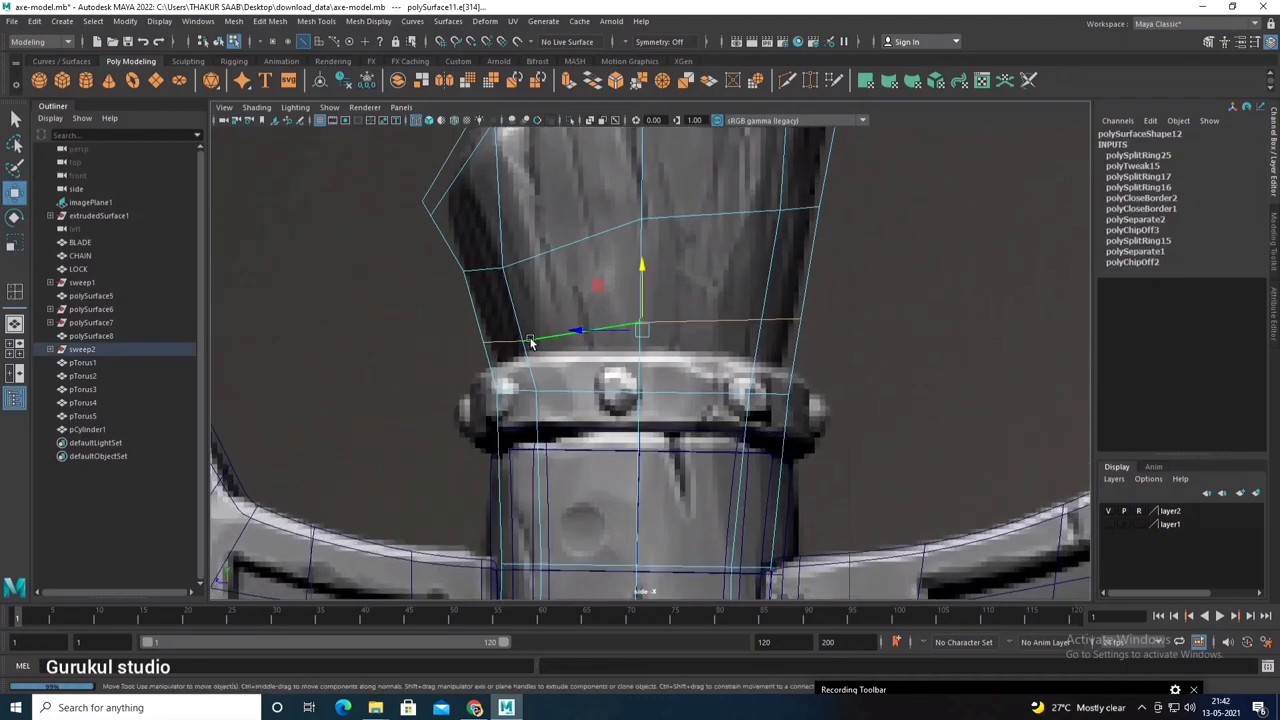
left_click(441, 330)
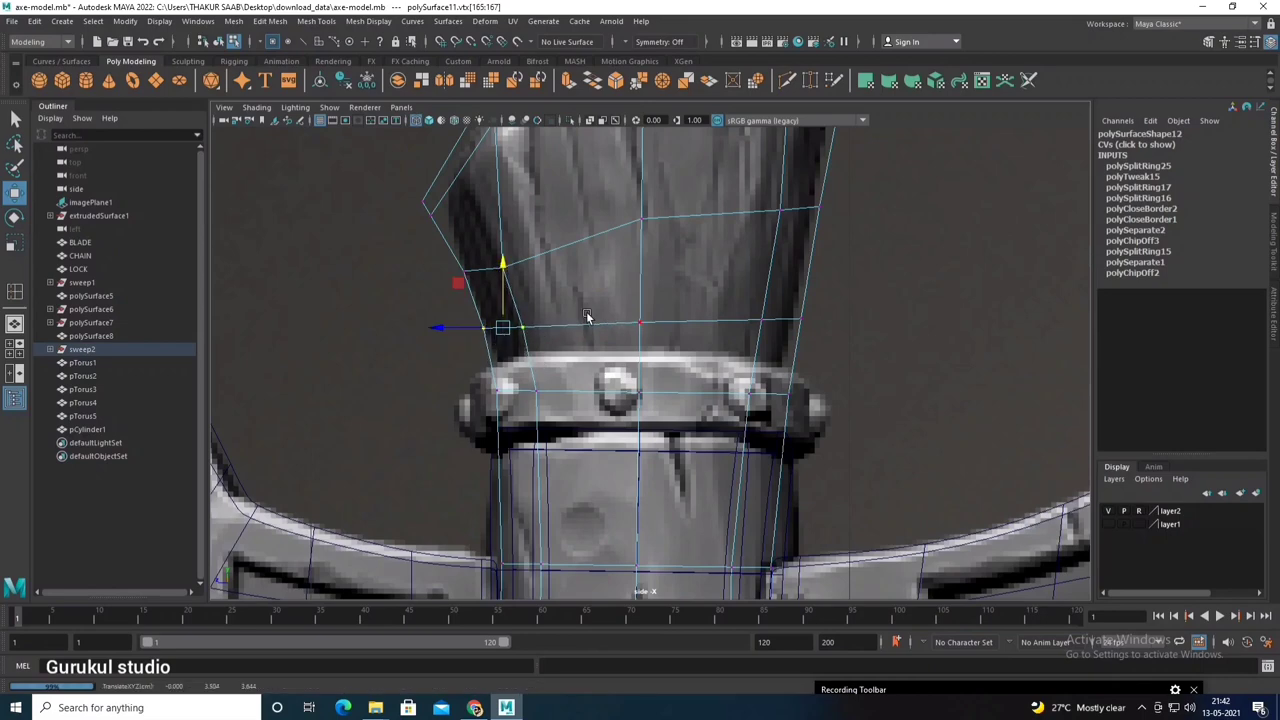
right_click_drag(587, 317, 587, 360)
left_click(600, 365)
right_click_drag(750, 343, 754, 588, "shift")
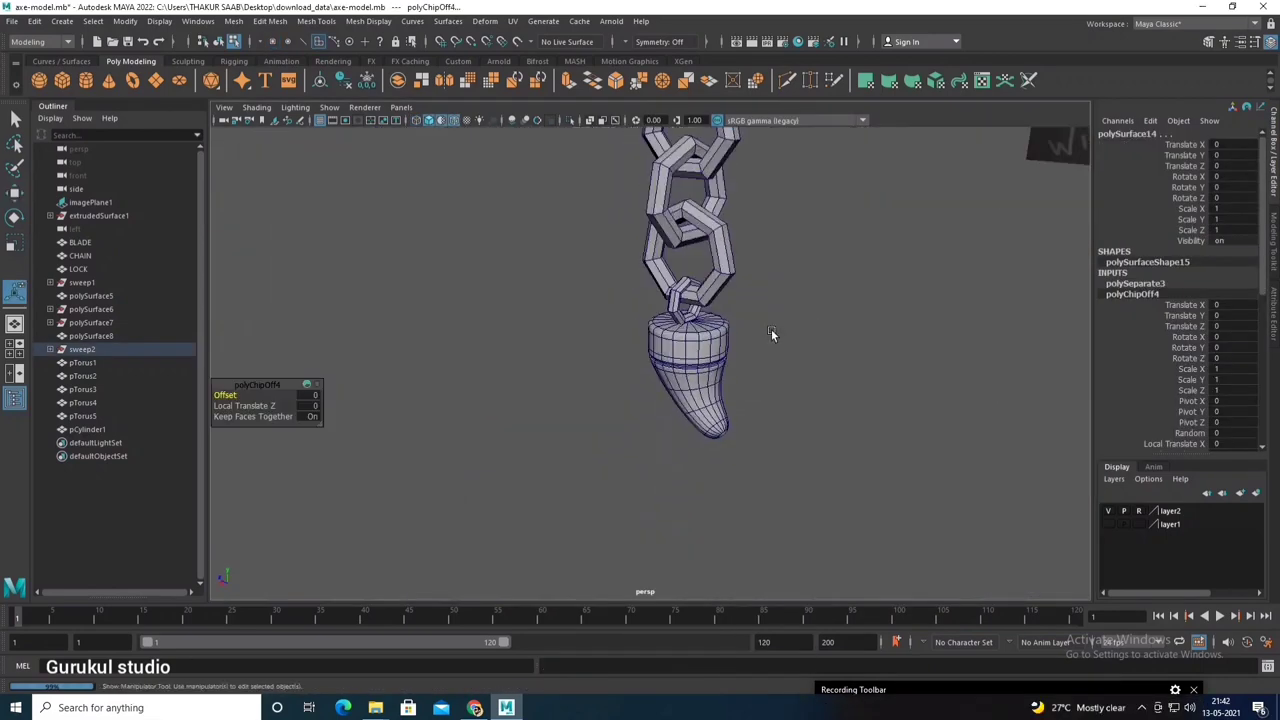
Step: Extrude the extracted handle band outward to give it thickness
left_click_drag(678, 511, 786, 323, "alt")
key("w")
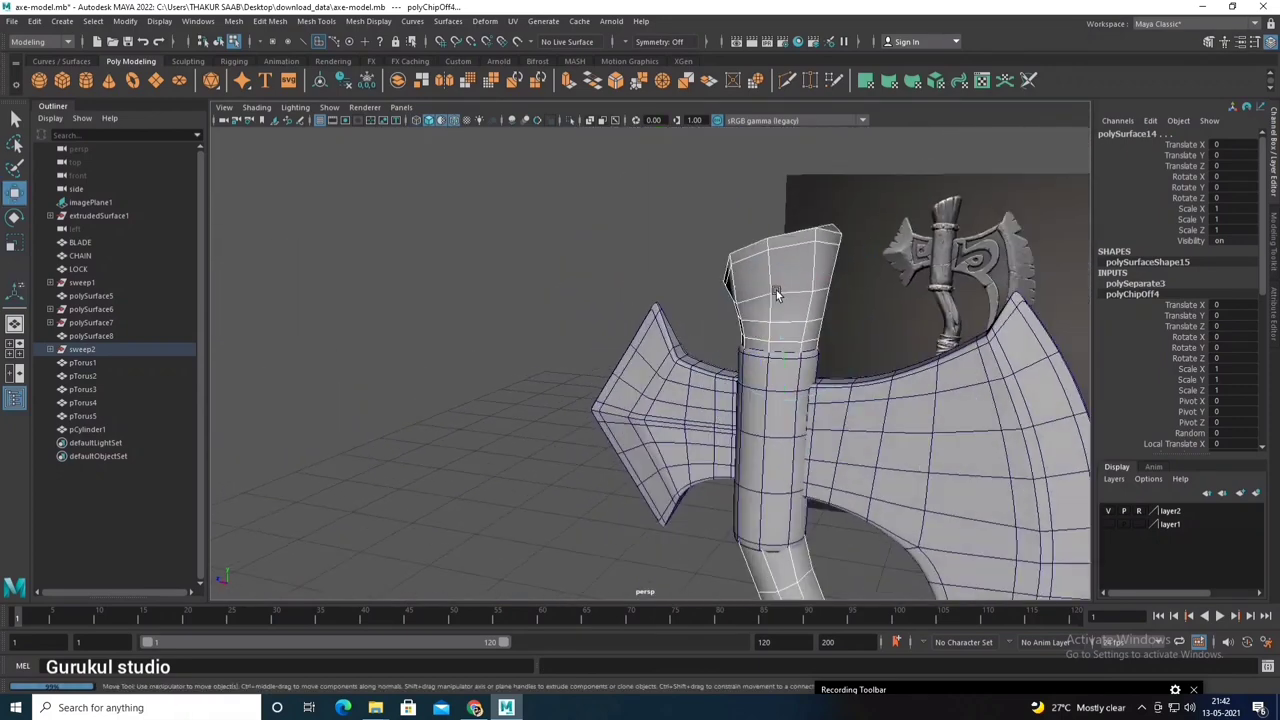
mouse_move(708, 283)
left_mouse_down()
mouse_move(800, 347)
mouse_move(790, 397)
mouse_move(745, 396)
left_mouse_up()
scroll(728, 367, "up", 5)
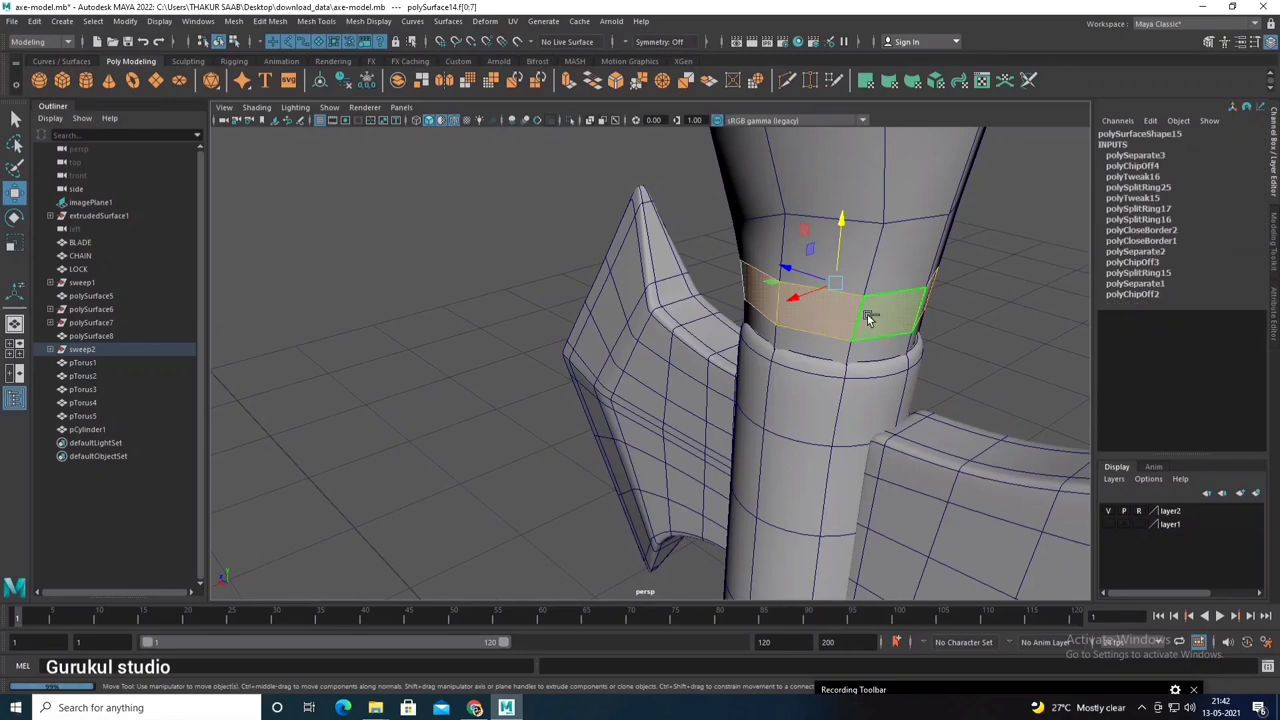
key("ctrl+e")
mouse_move(817, 320)
left_mouse_down("alt")
mouse_move(740, 381)
mouse_move(726, 339)
left_mouse_up("alt")
Step: Isolate the handle top piece, delete a spare horizontal edge loop, and show the whole scene again
right_click_drag(726, 339, 766, 339)
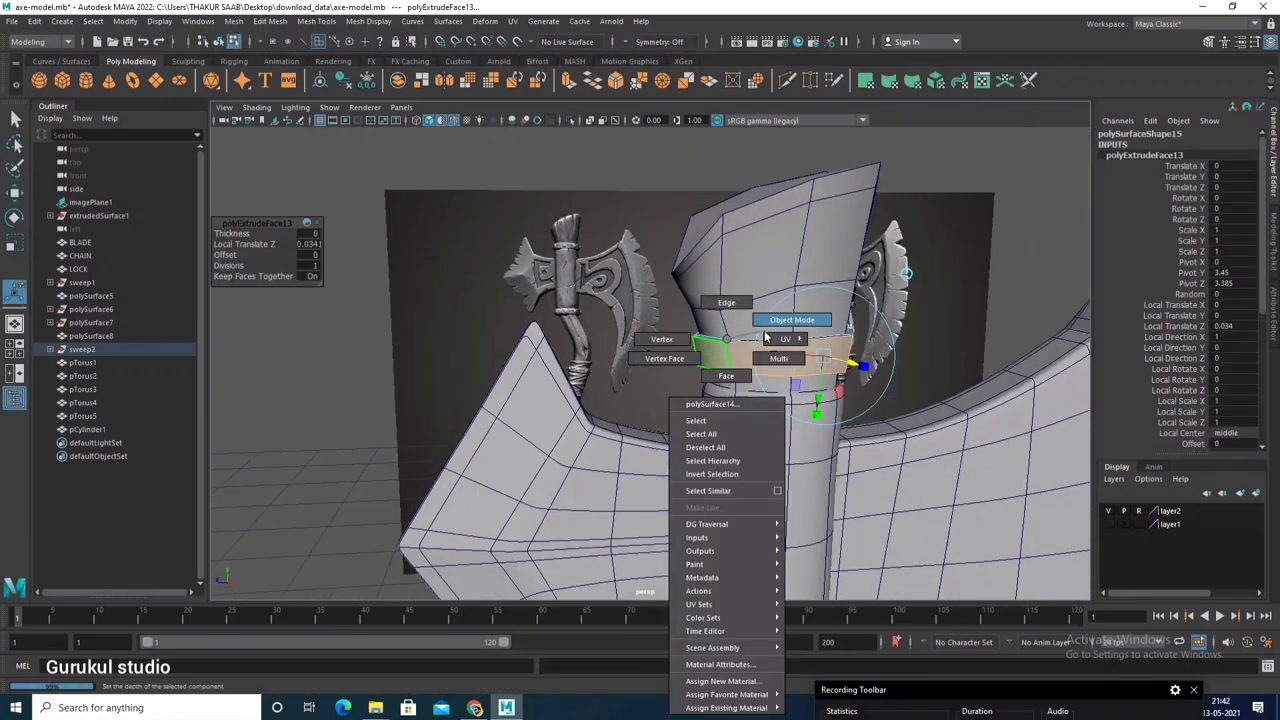
key("ctrl+1")
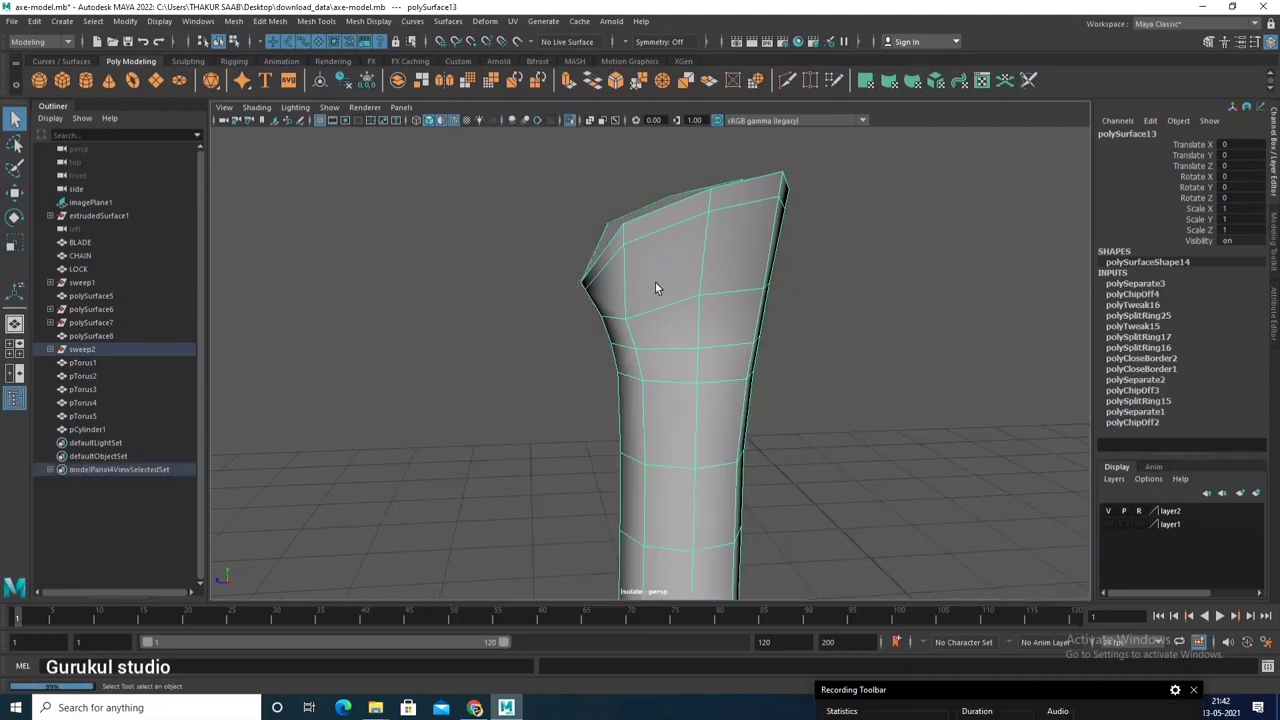
key("F10")
key("Delete")
key("w")
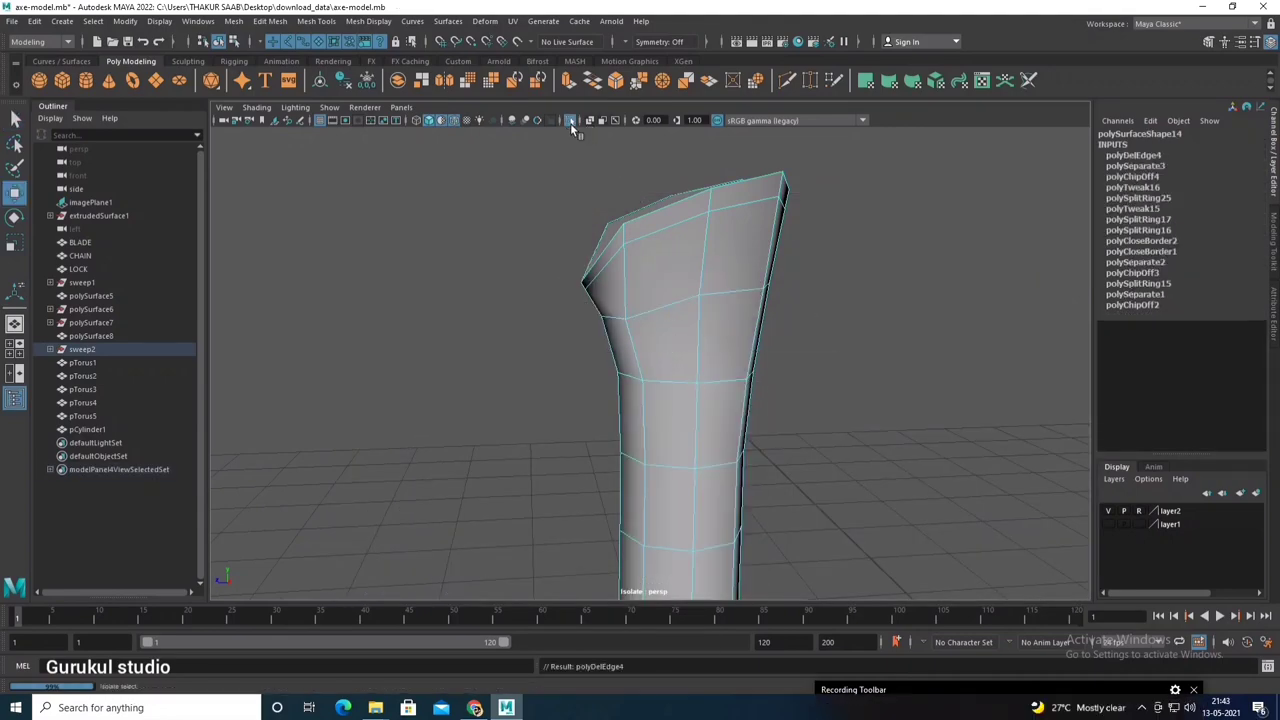
left_click(570, 121)
mouse_move(575, 140)
left_mouse_down("alt")
mouse_move(650, 305)
mouse_move(652, 360)
left_mouse_up("alt")
Step: Insert an edge loop on the new sleeve band
left_click(721, 396)
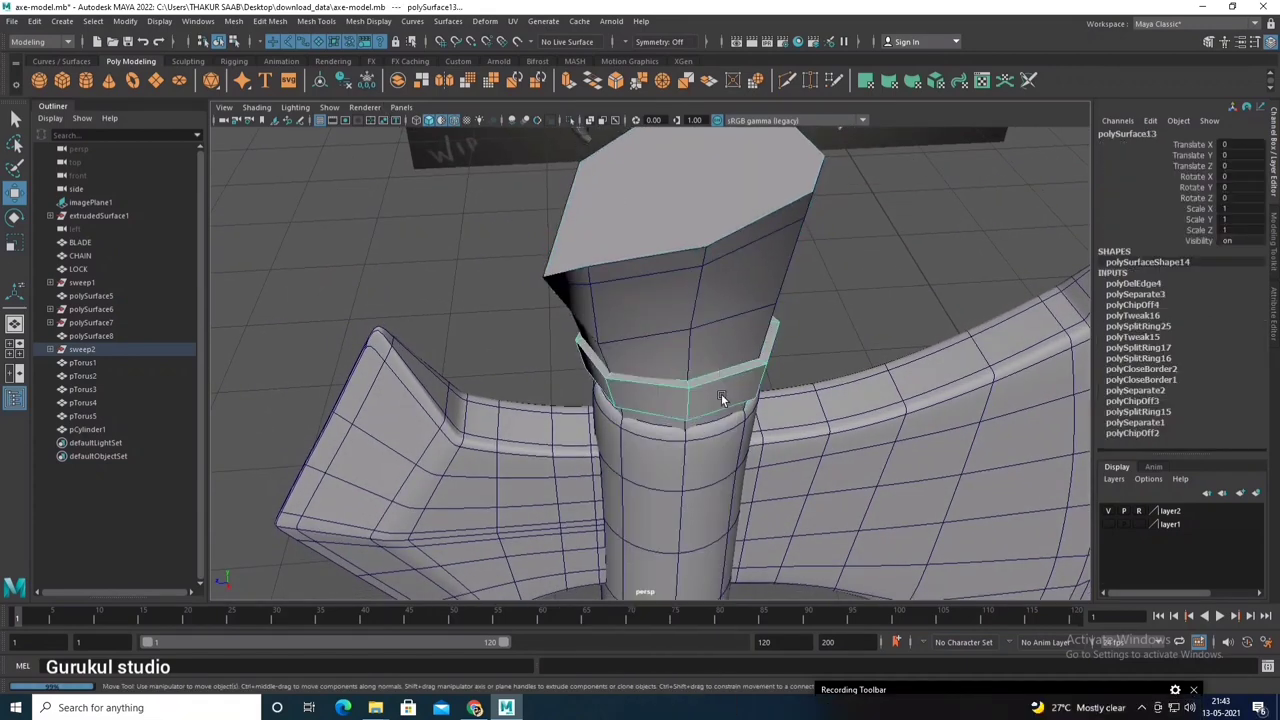
left_click(316, 21)
left_click(357, 120)
mouse_move(563, 277)
left_mouse_down("alt")
mouse_move(686, 316)
mouse_move(694, 358)
mouse_move(586, 329)
left_mouse_up("alt")
left_click(686, 316)
key("ctrl+z")
left_click(694, 358)
Step: Save the axe model with Ctrl+S and dismiss the student version warning
key("w")
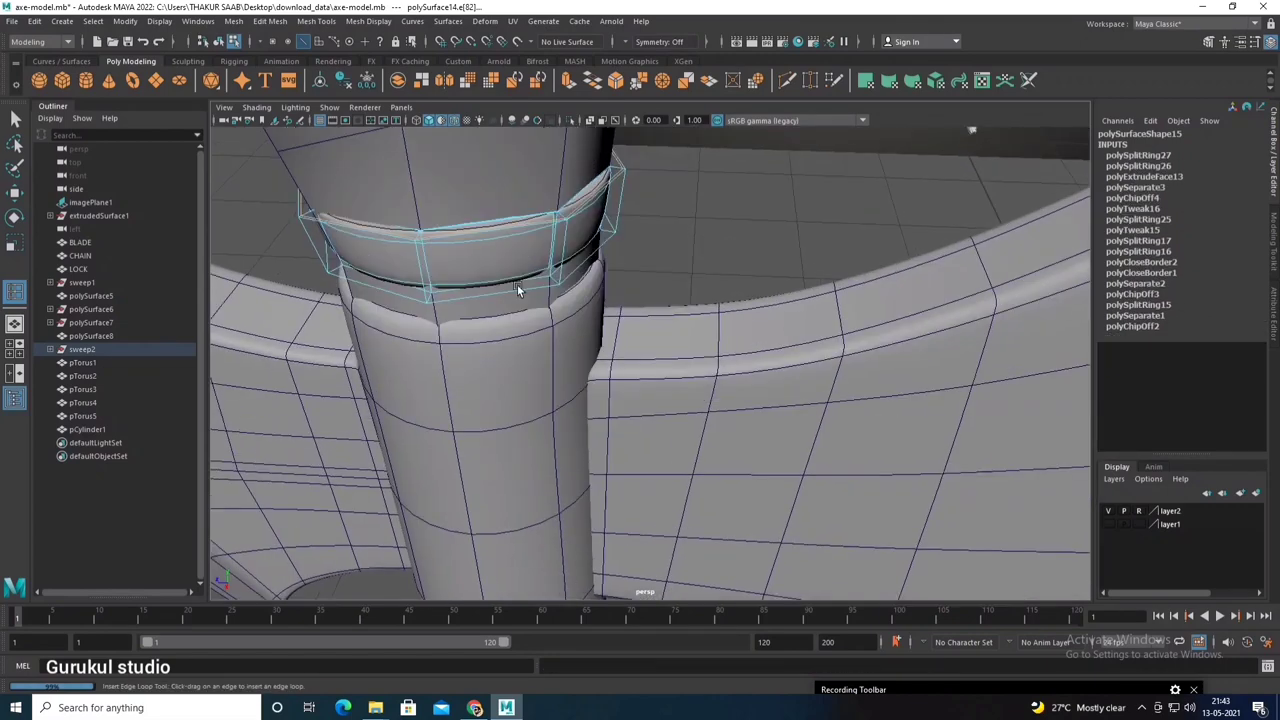
right_click_drag(497, 238, 540, 220)
scroll(527, 217, "down", 5)
mouse_move(519, 212)
left_mouse_down("alt")
mouse_move(652, 285)
mouse_move(553, 284)
mouse_move(699, 300)
mouse_move(642, 303)
mouse_move(593, 347)
mouse_move(503, 343)
mouse_move(590, 383)
mouse_move(484, 376)
mouse_move(557, 349)
mouse_move(620, 350)
mouse_move(677, 320)
mouse_move(666, 308)
left_mouse_up("alt")
key("ctrl+s")
left_click(588, 358)
Step: Zoom in on the lower collar and select its bottom edge loop
scroll(666, 308, "up", 3)
scroll(654, 233, "up", 3)
scroll(687, 269, "up", 3)
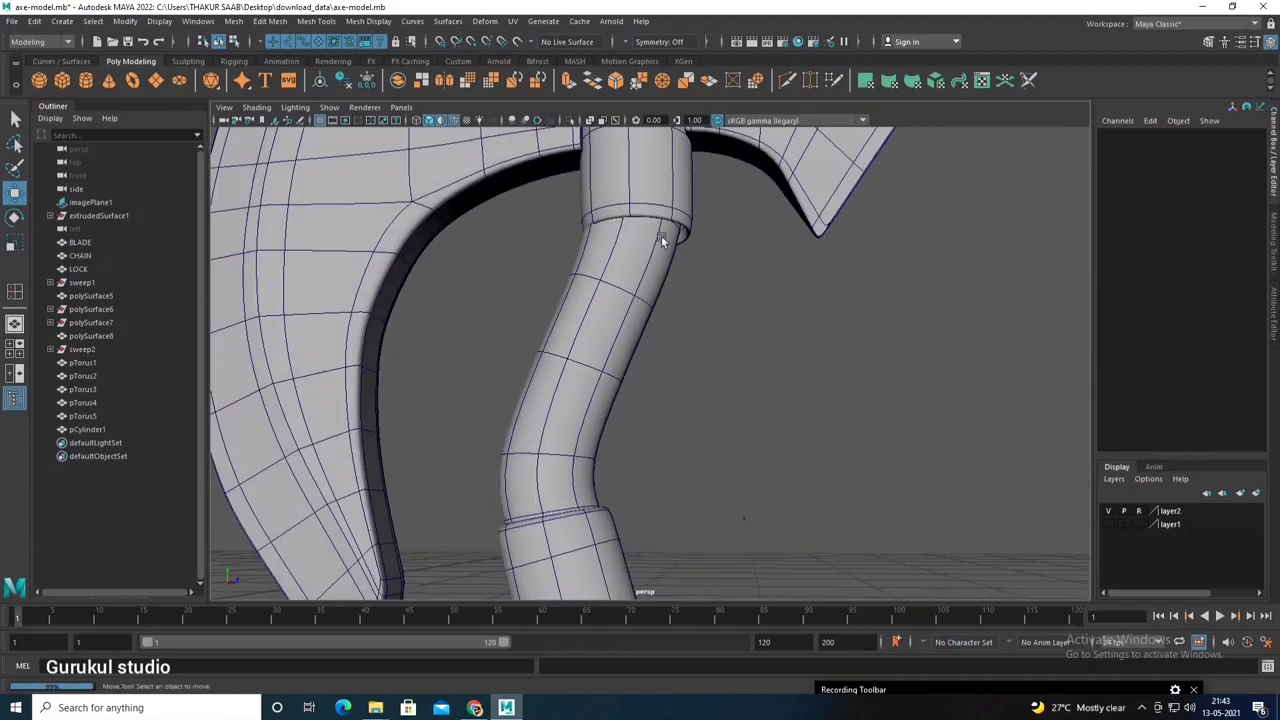
scroll(661, 235, "up", 2)
left_click(665, 242)
mouse_move(665, 242)
left_mouse_down("alt")
mouse_move(660, 316)
mouse_move(588, 289)
mouse_move(674, 375)
mouse_move(598, 340)
mouse_move(575, 267)
mouse_move(599, 308)
left_mouse_up("alt")
double_click(652, 277)
Step: Insert two edge loops near the collar's lower rim, then return to object mode
scroll(599, 308, "up", 3)
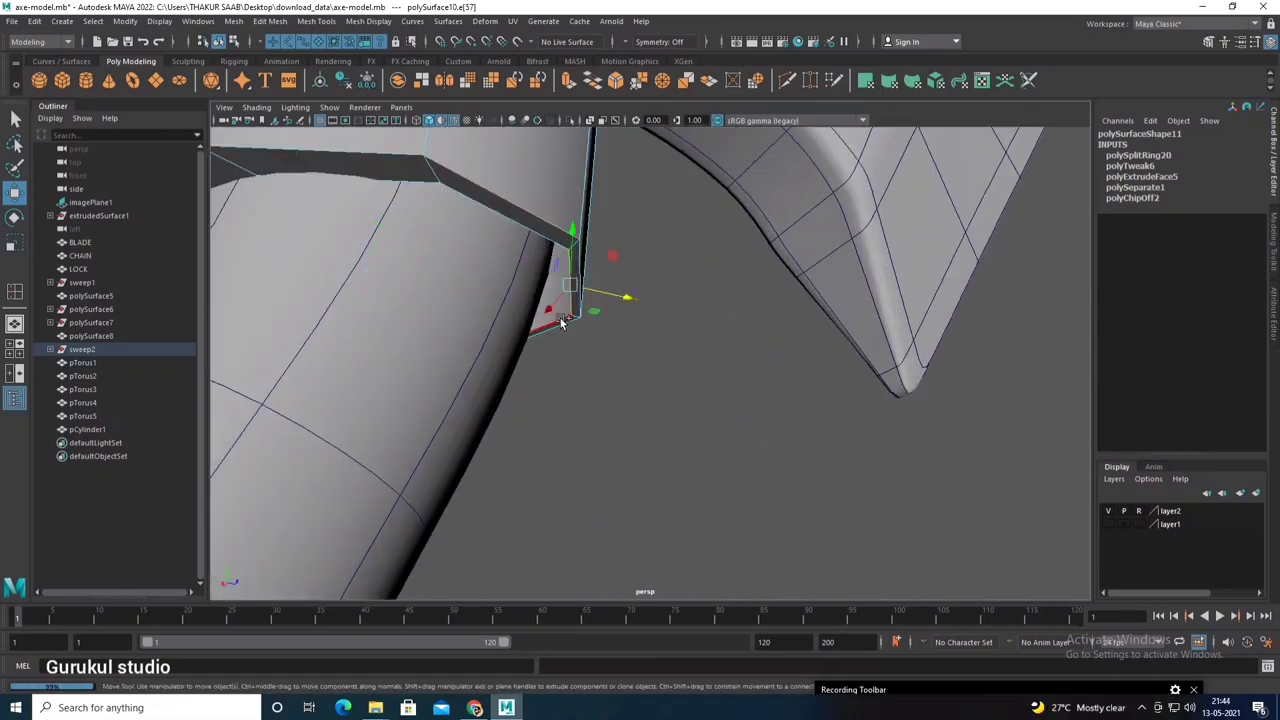
left_click(320, 22)
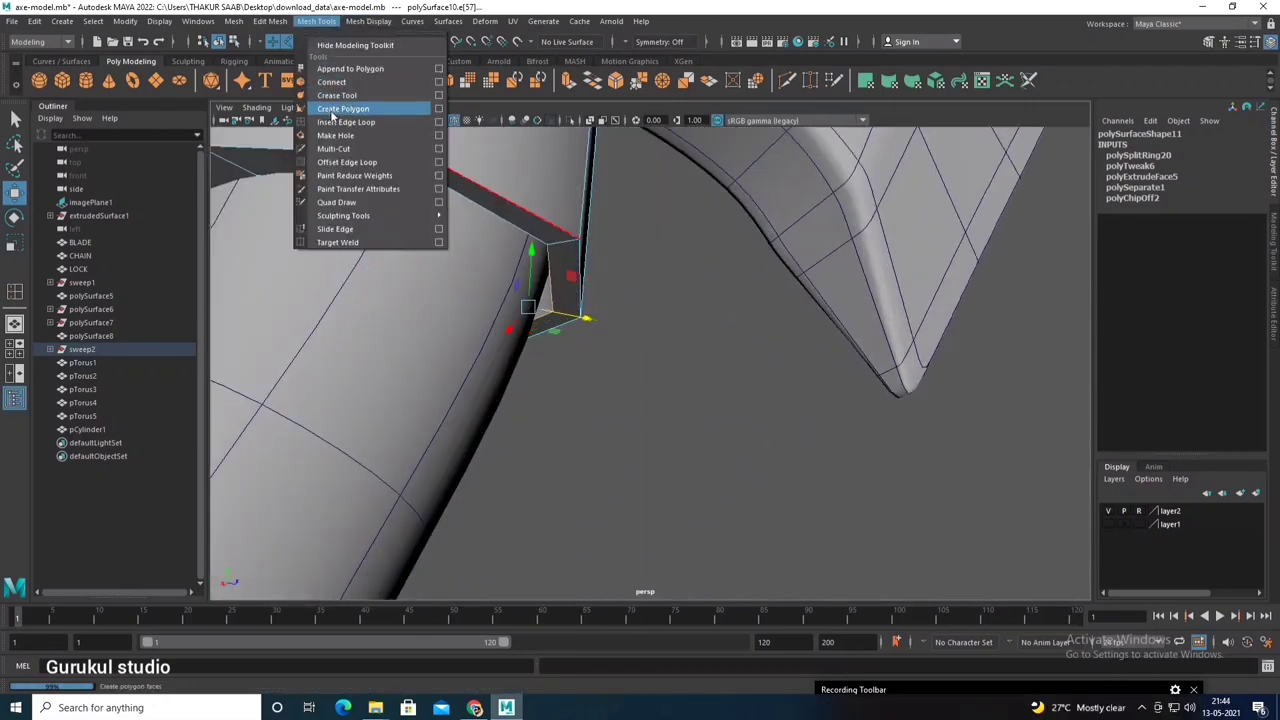
left_click(370, 106)
left_click(436, 179)
scroll(436, 179, "down", 5)
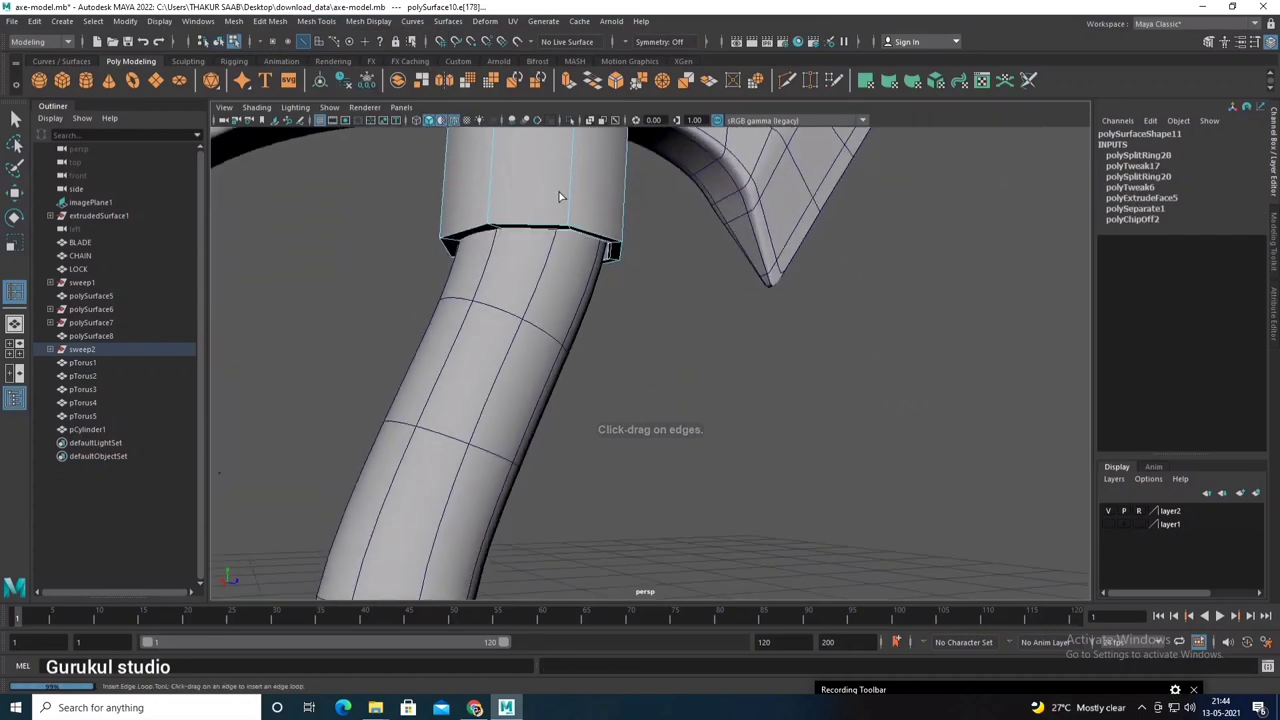
left_click_drag(560, 196, 553, 100, "alt")
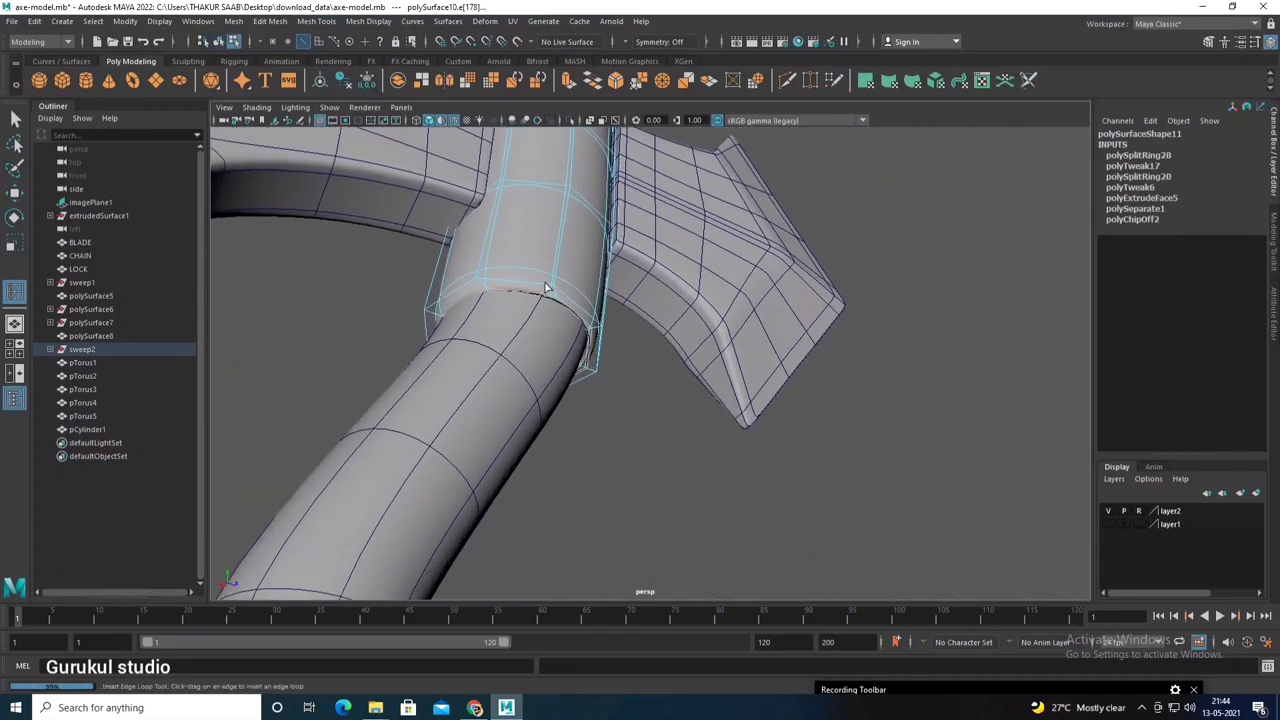
left_click(480, 285)
left_click_drag(480, 285, 508, 276, "alt")
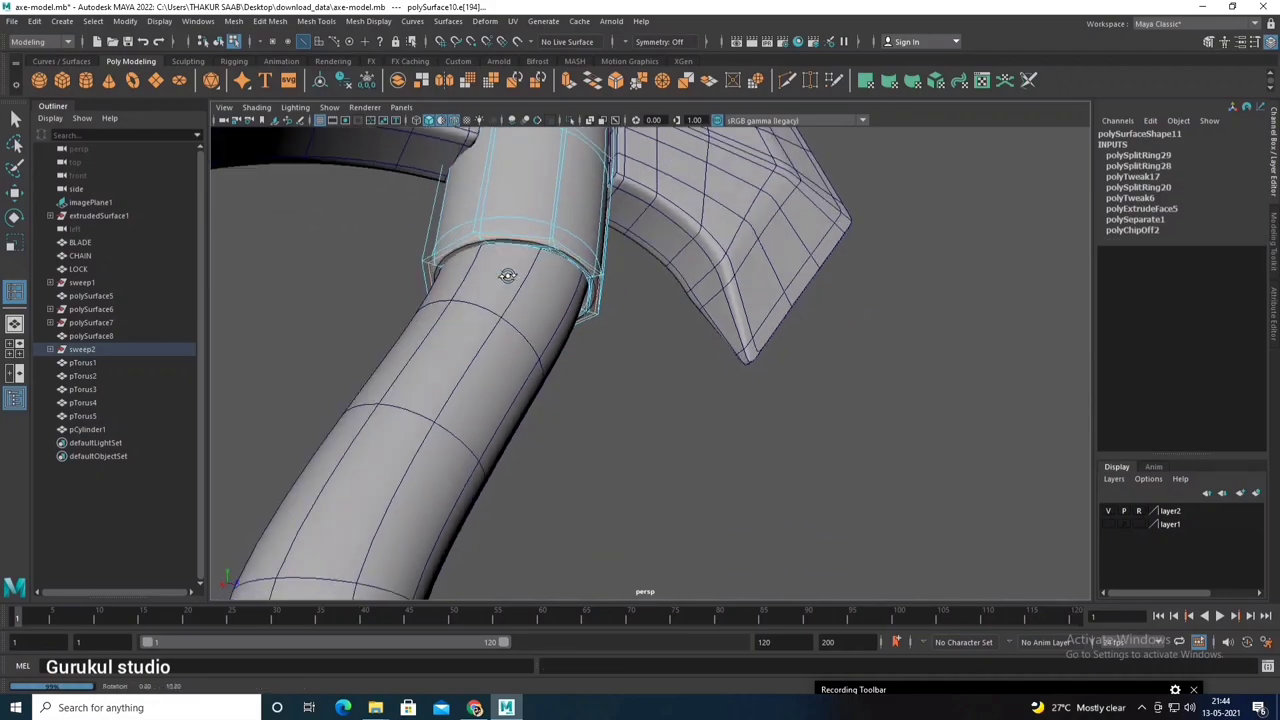
scroll(514, 270, "down", 3)
key("F8")
left_click(662, 307)
mouse_move(662, 307)
left_mouse_down("alt")
mouse_move(634, 241)
mouse_move(541, 225)
mouse_move(657, 246)
mouse_move(619, 267)
left_mouse_up("alt")
Step: Shift the blade and back spike along X from 0.096 to 0.125
scroll(619, 267, "up", 3)
left_click(604, 209)
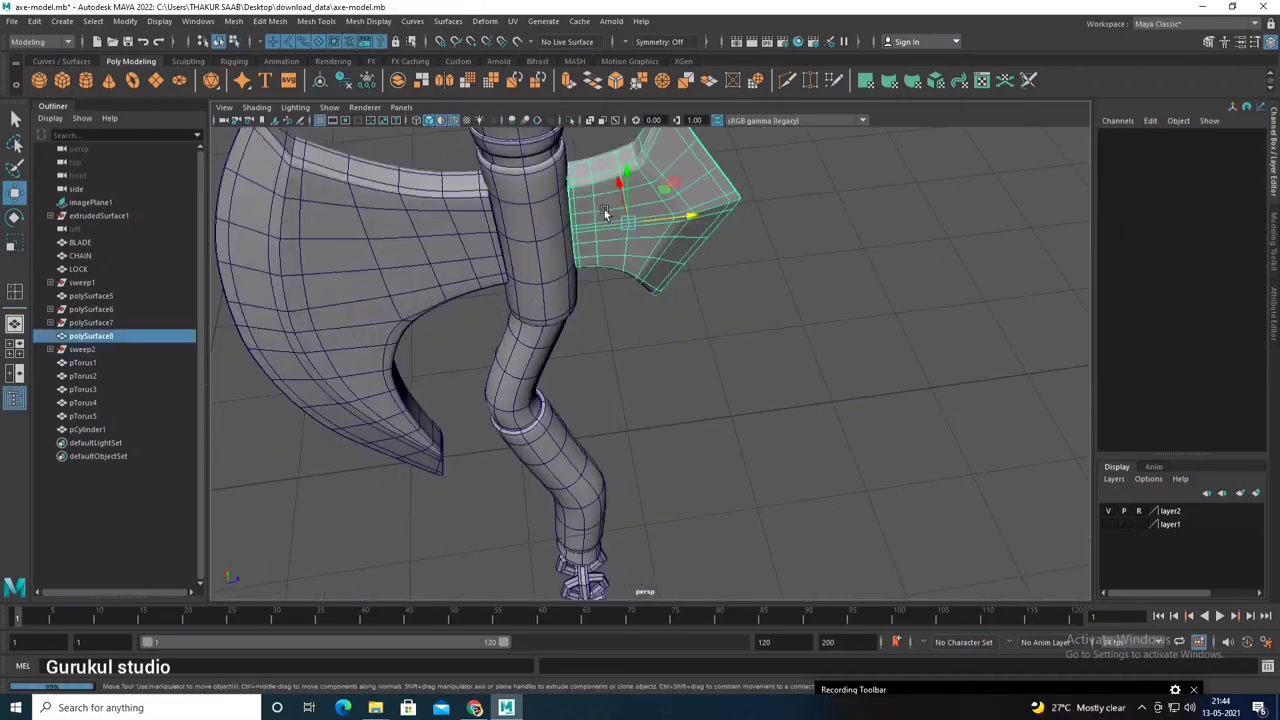
mouse_move(604, 209)
left_mouse_down("alt")
mouse_move(673, 278)
mouse_move(634, 262)
left_mouse_up("alt")
left_click(493, 276)
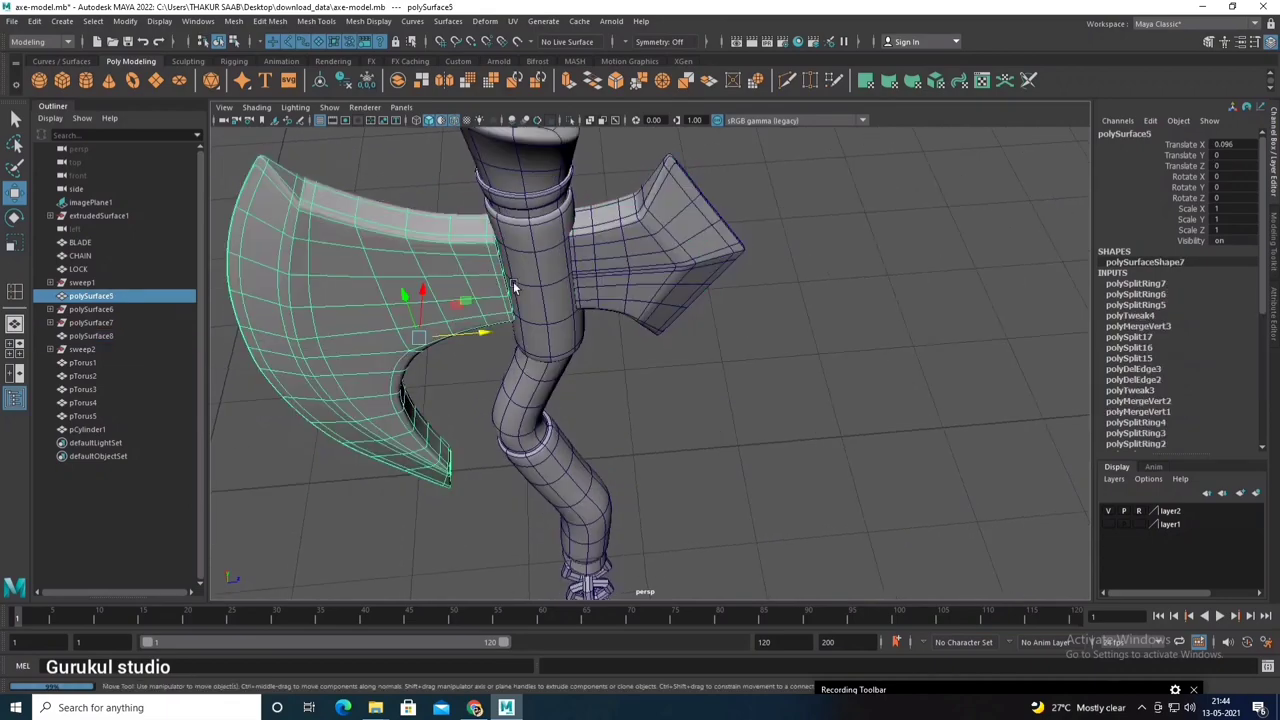
mouse_move(475, 333)
left_mouse_down("alt")
mouse_move(490, 330)
mouse_move(530, 232)
mouse_move(600, 333)
left_mouse_up("alt")
left_click(600, 333)
mouse_move(670, 293)
left_mouse_down("alt")
mouse_move(595, 293)
mouse_move(570, 355)
left_mouse_up("alt")
left_click(566, 365, "shift")
mouse_move(499, 421)
left_mouse_down()
mouse_move(480, 419)
mouse_move(518, 369)
mouse_move(678, 278)
mouse_move(649, 235)
mouse_move(610, 240)
left_mouse_up()
Step: Clear the selection and save the scene to axe-model.mb, dismissing the student warning
left_click(915, 512)
scroll(850, 409, "down", 3)
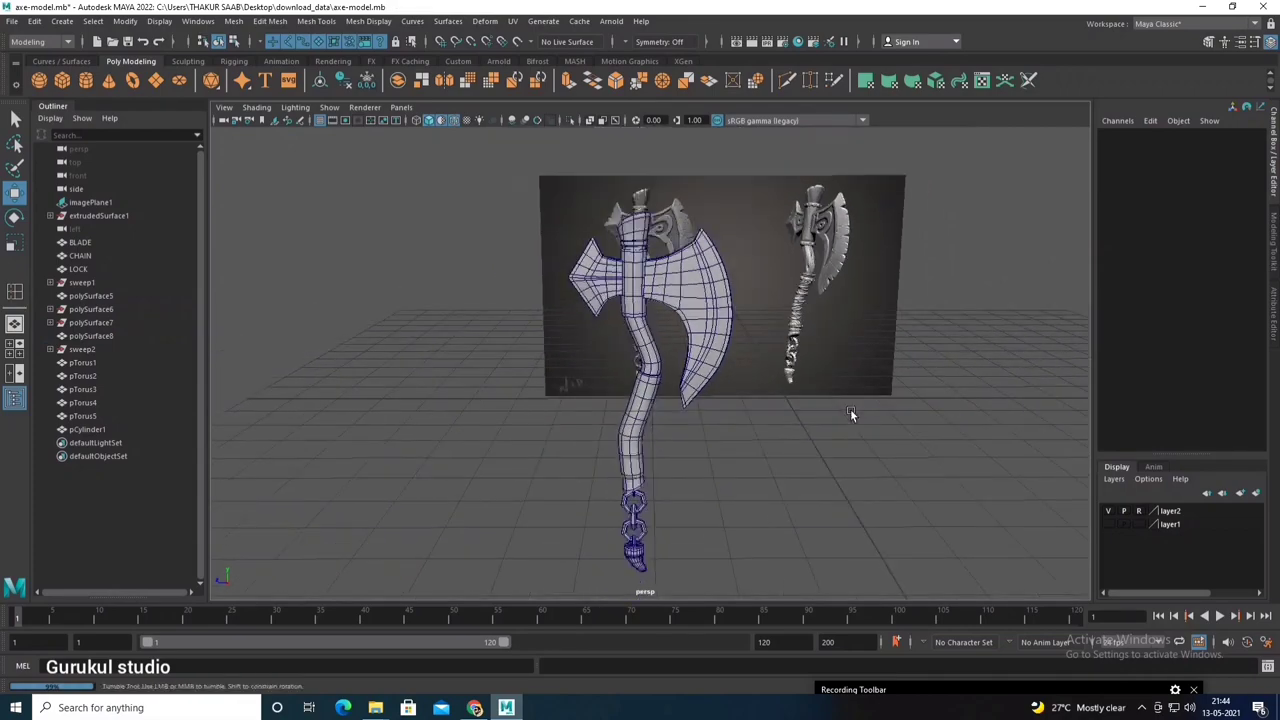
mouse_move(850, 409)
left_mouse_down("alt")
mouse_move(779, 428)
mouse_move(680, 415)
mouse_move(565, 393)
mouse_move(679, 360)
mouse_move(546, 357)
mouse_move(654, 325)
mouse_move(662, 371)
mouse_move(603, 378)
mouse_move(623, 353)
left_mouse_up("alt")
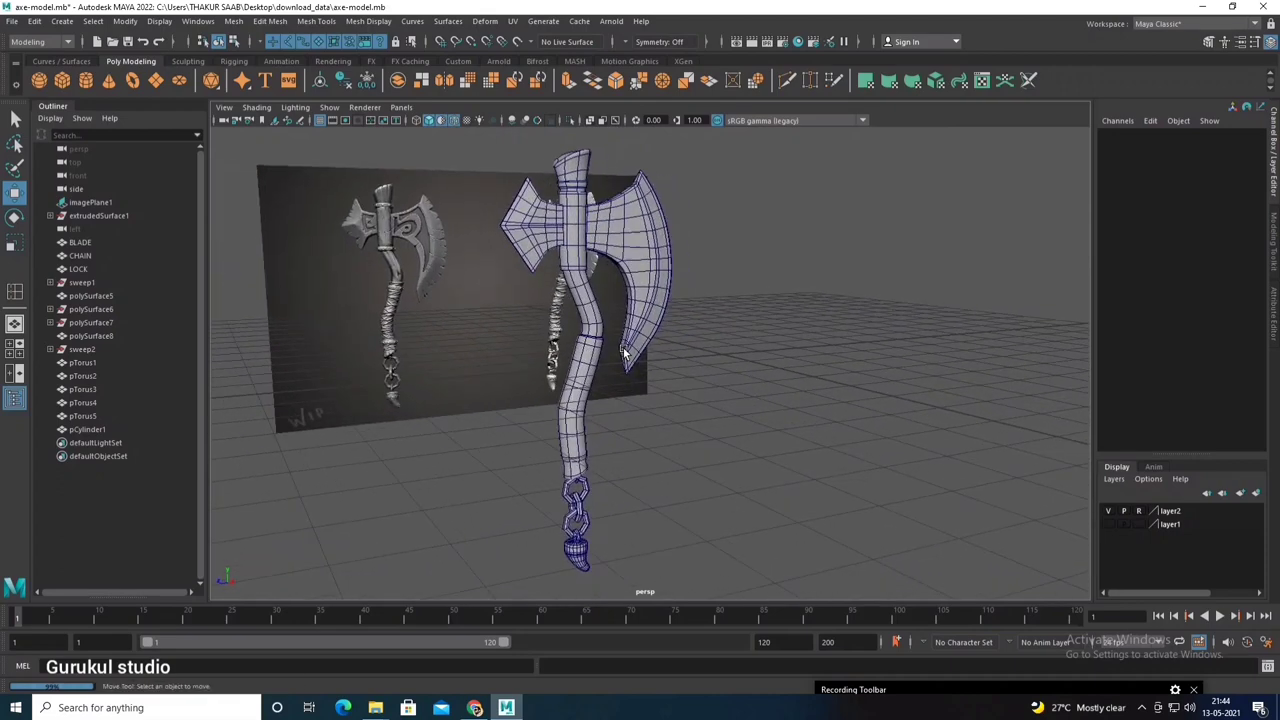
key("ctrl+s")
left_click(620, 365)
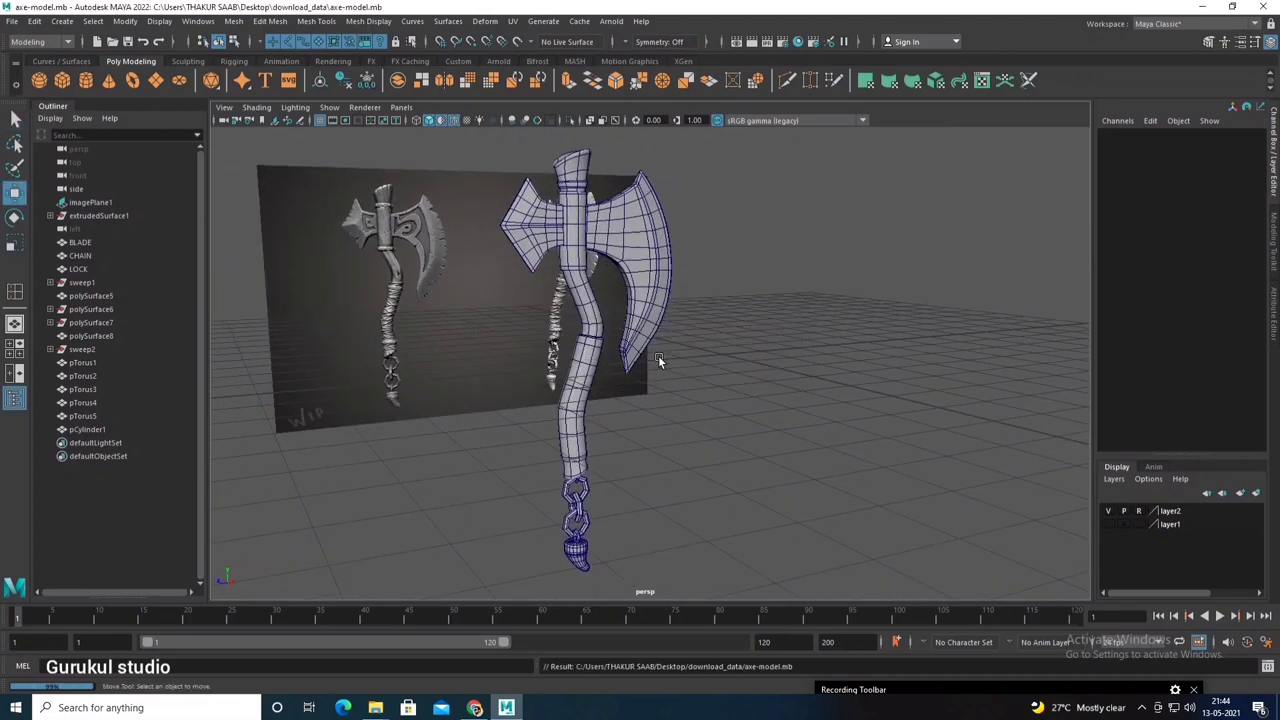